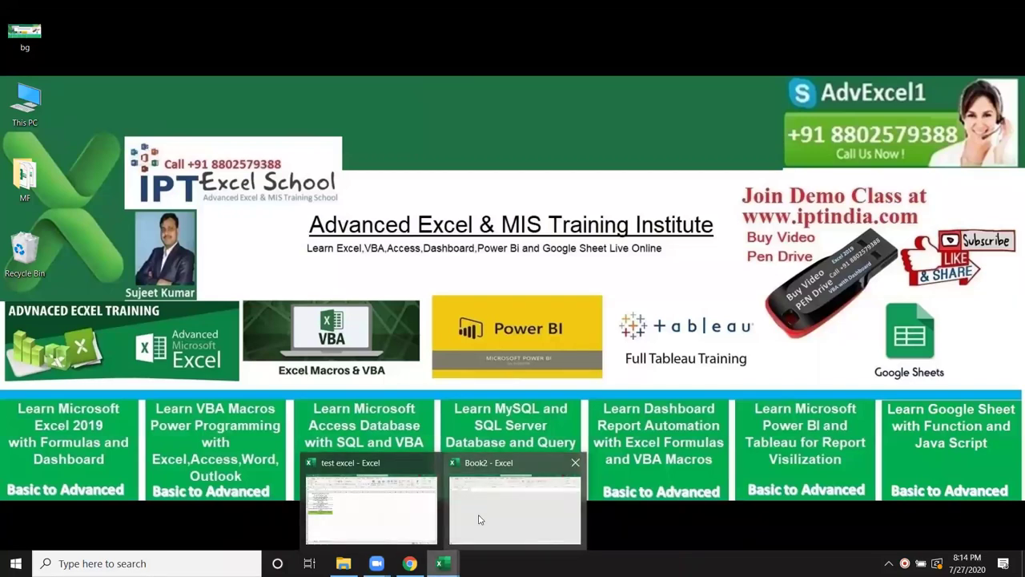
# Step: Bring the Book2 workbook forward and maximize its Excel window to full screen
pyautogui.click(480, 512)
pyautogui.press('super+Down')
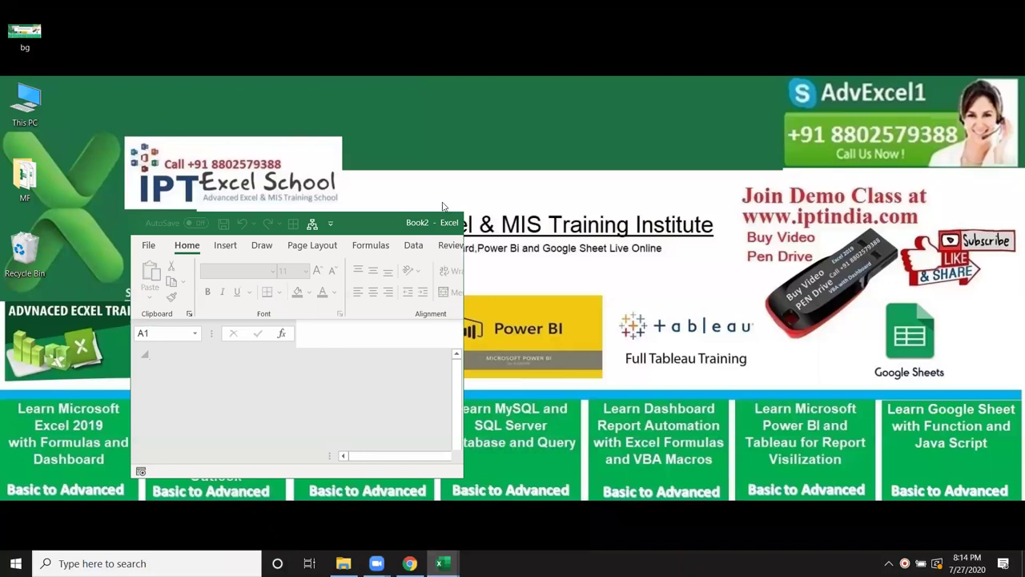
pyautogui.click(417, 222)
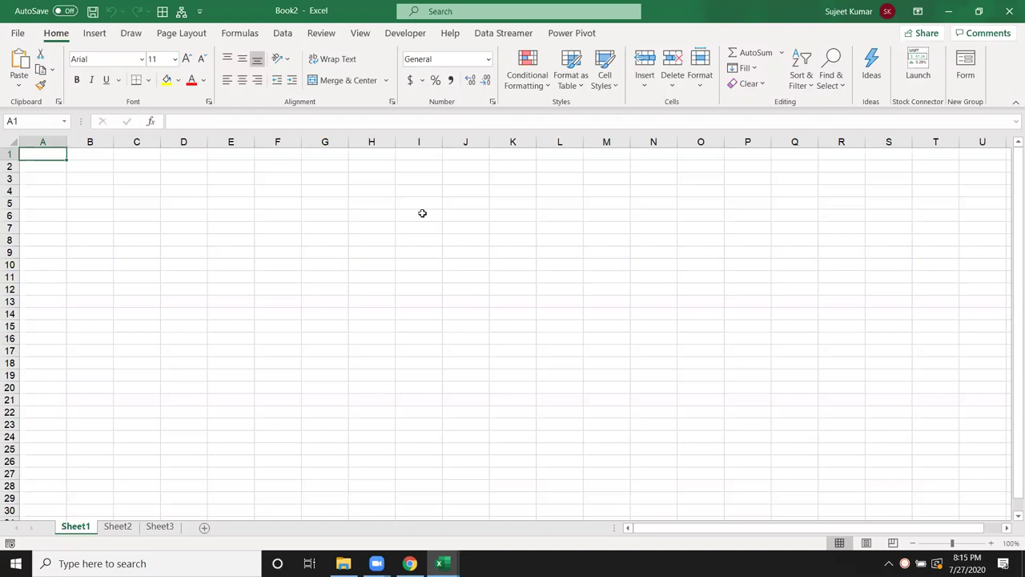
# Step: Enter 25% as the input value in cell B2
pyautogui.press('Down')
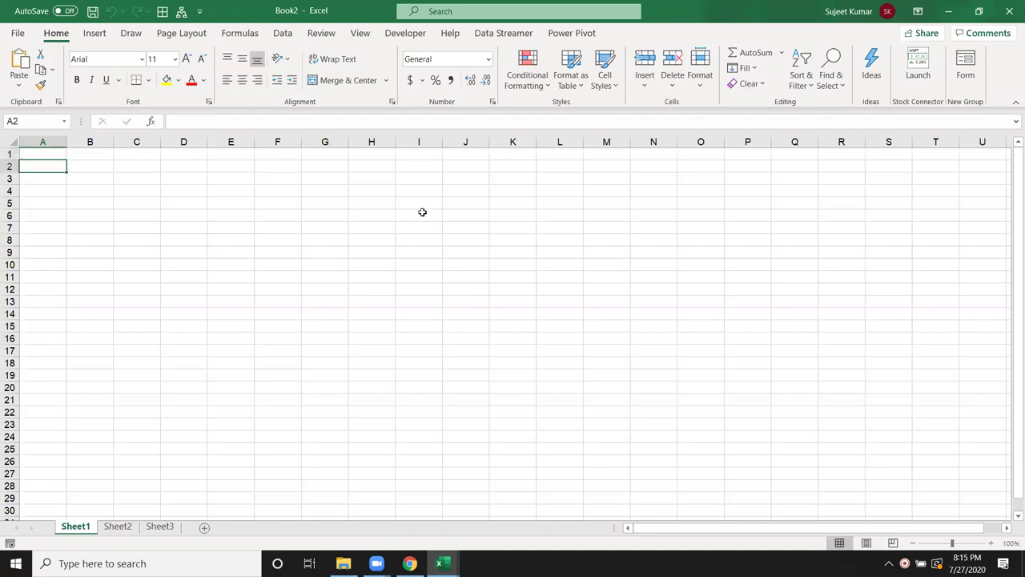
pyautogui.press('Right')
pyautogui.write('25')
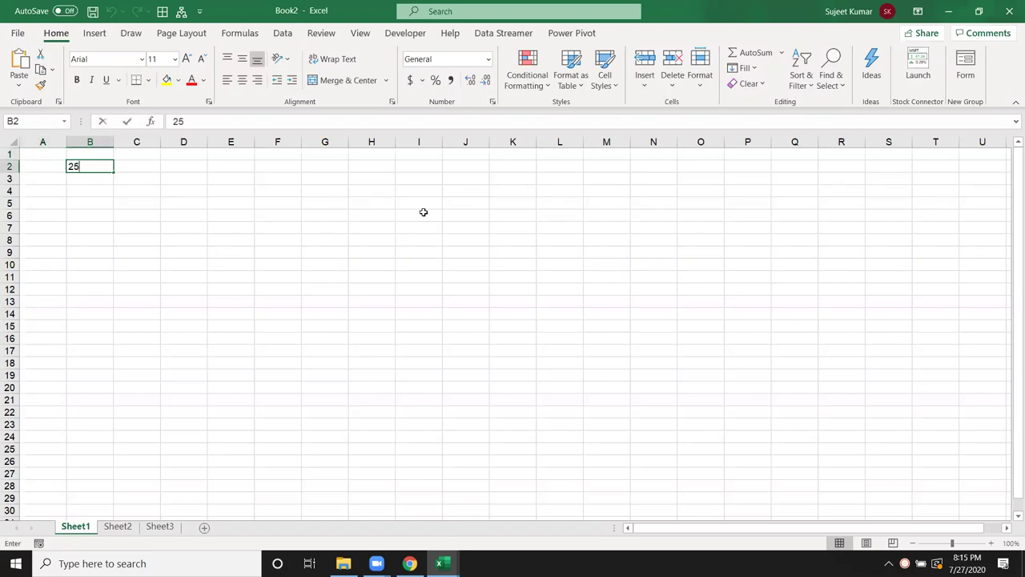
pyautogui.write('%')
pyautogui.press('Return')
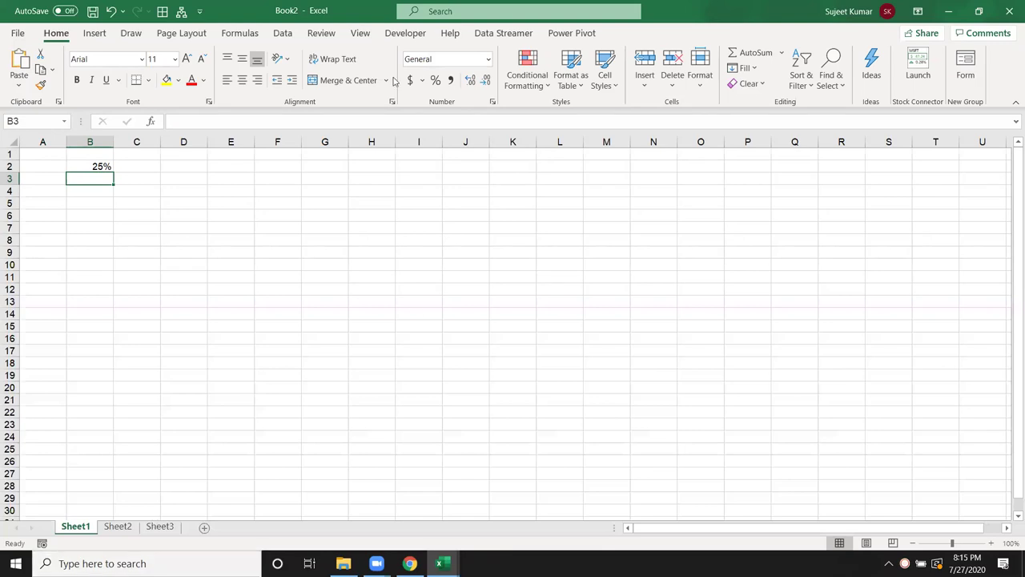
pyautogui.click(151, 195)
pyautogui.click(105, 167)
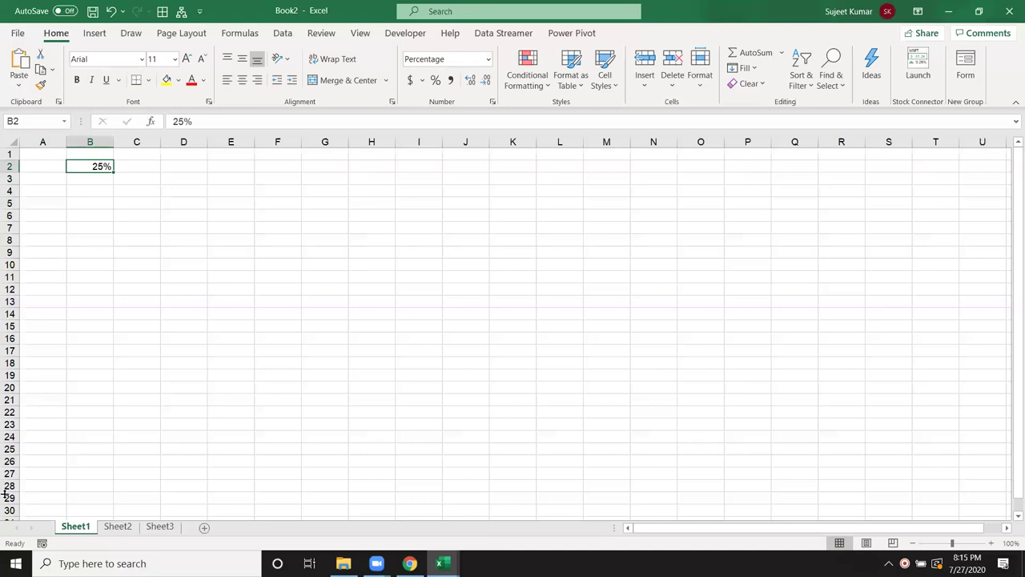
# Step: Fill C7:C9 with =B2/2, =50%-C7 and 50%, then select C7:C9
pyautogui.click(145, 231)
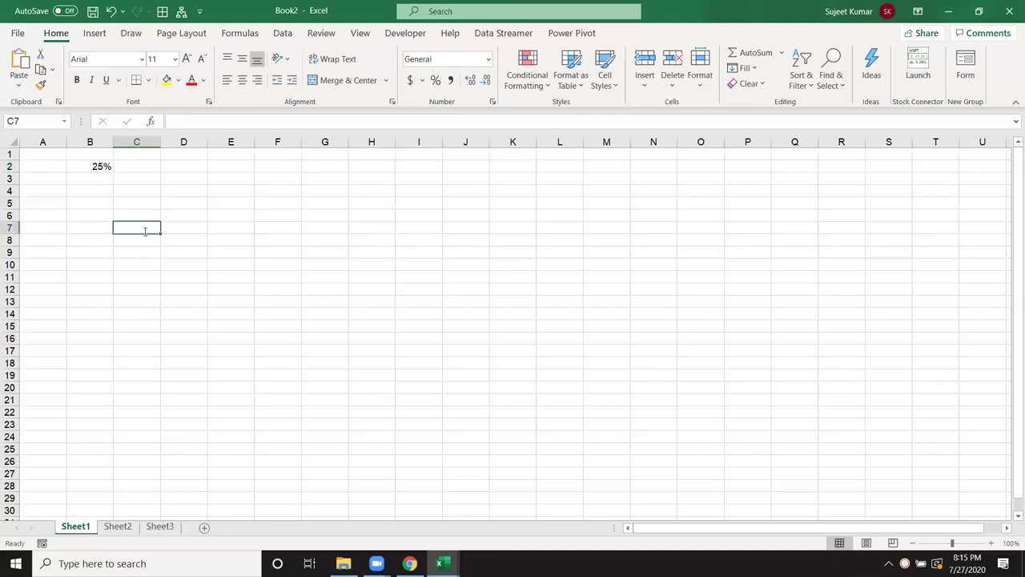
pyautogui.write('=')
pyautogui.click(83, 167)
pyautogui.write('/2')
pyautogui.press('Return')
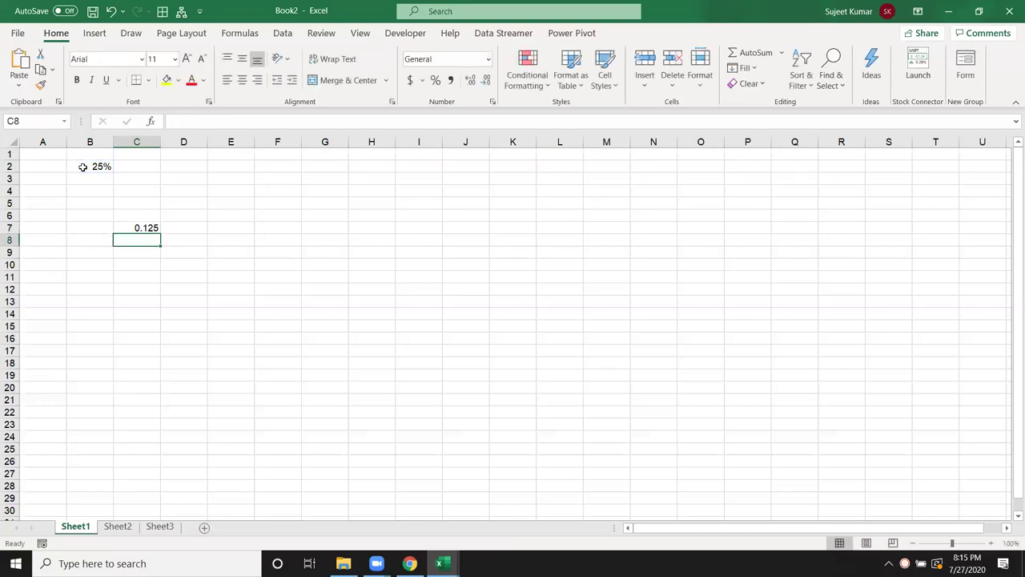
pyautogui.write('=50%-')
pyautogui.press('Up')
pyautogui.press('Return')
pyautogui.write('50%')
pyautogui.press('Return')
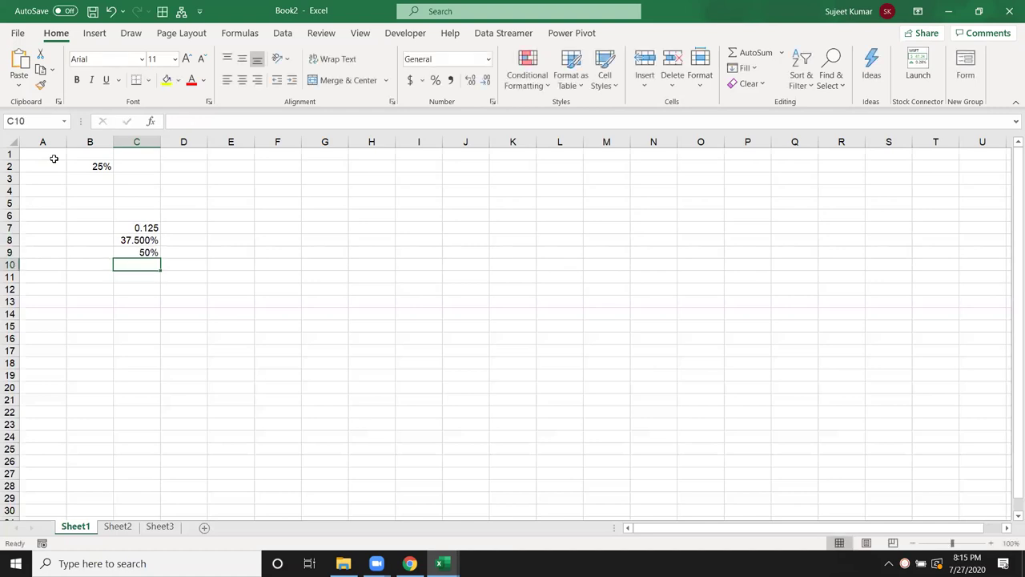
pyautogui.press('Up')
pyautogui.hotkey('shift', 'Up')
pyautogui.hotkey('shift', 'Up')
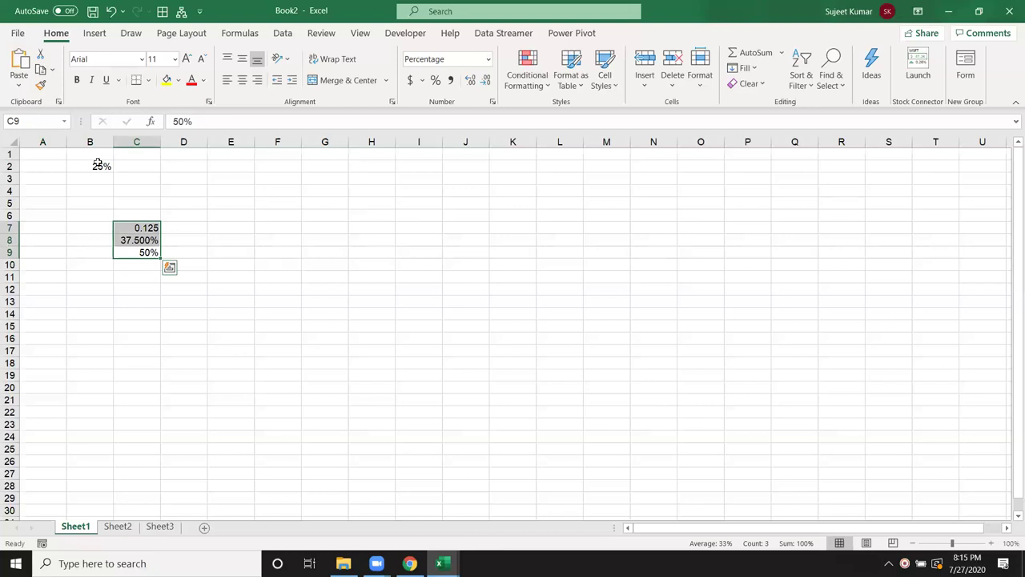
# Step: Insert a 2-D pie chart of C7:C9 and move it up near F5
pyautogui.click(94, 33)
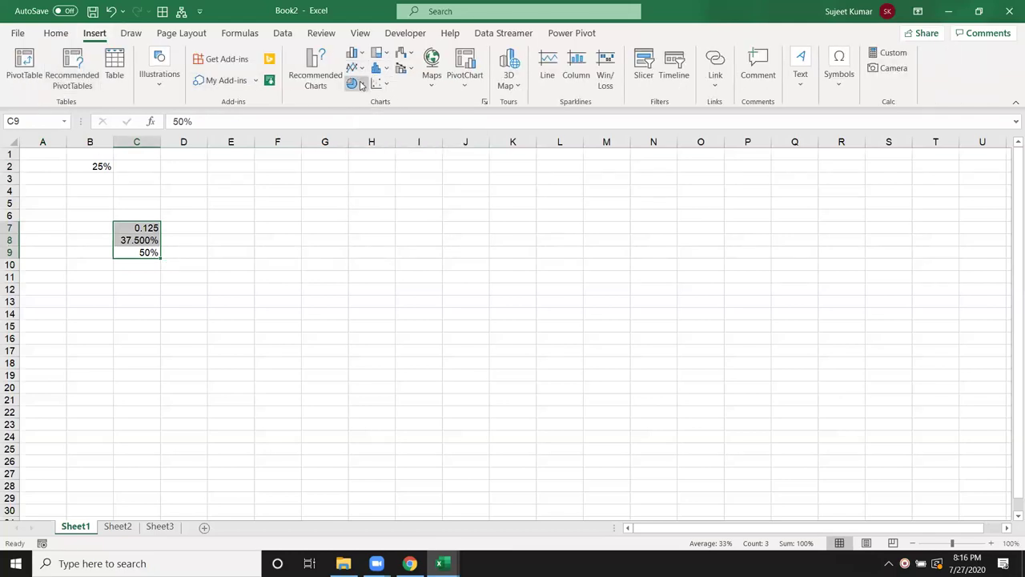
pyautogui.click(360, 85)
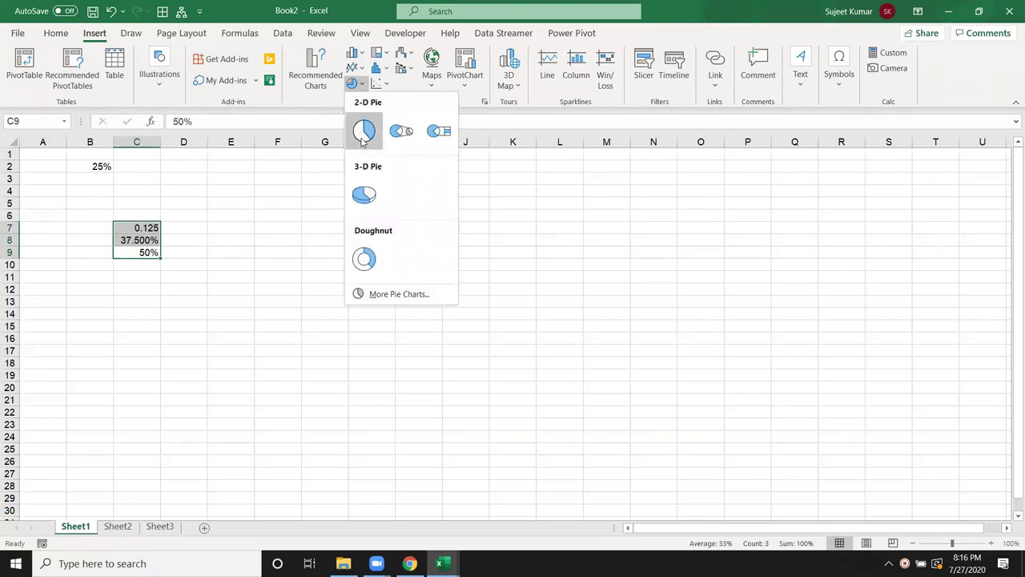
pyautogui.click(363, 138)
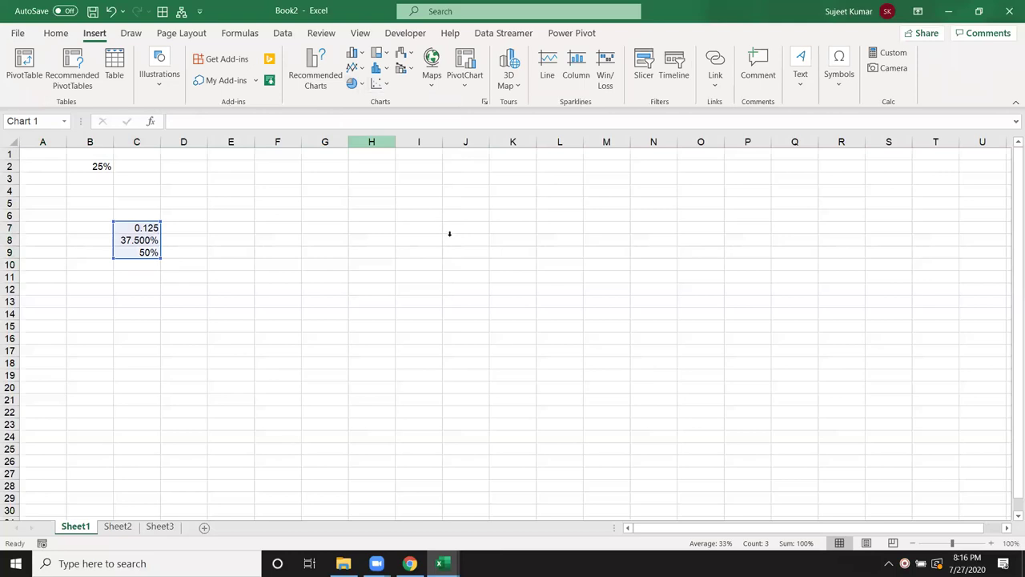
pyautogui.moveTo(396, 241); pyautogui.dragTo(326, 202)
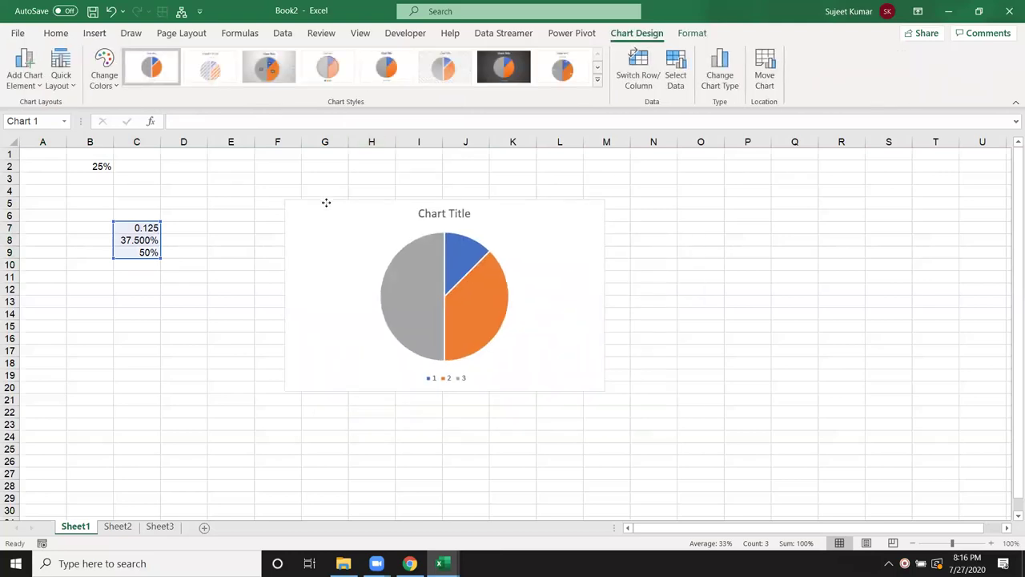
# Step: Open Format Data Series for the pie and move the chart beside the helper values
pyautogui.click(398, 272)
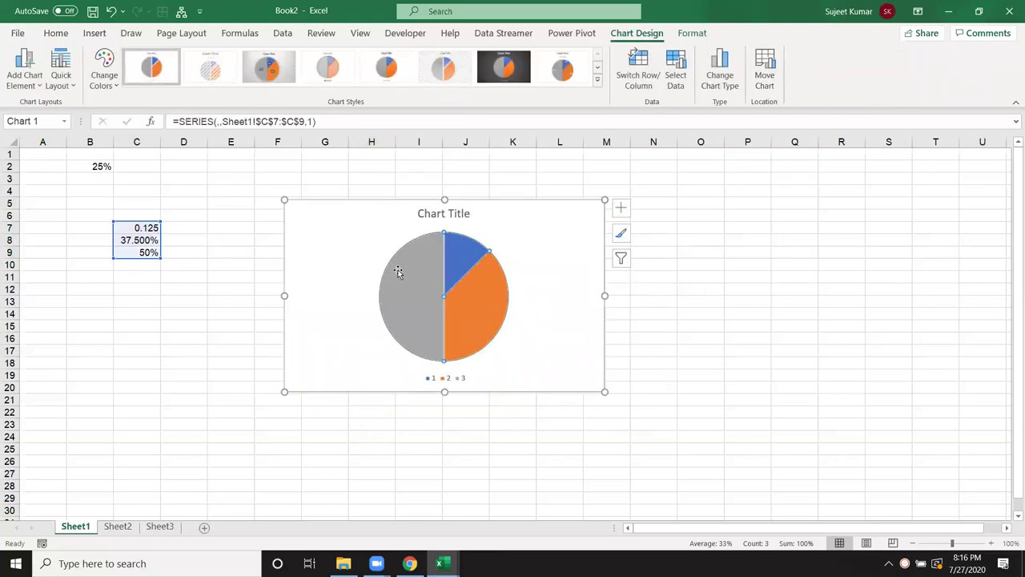
pyautogui.rightClick(398, 272)
pyautogui.press('Escape')
pyautogui.click(338, 274)
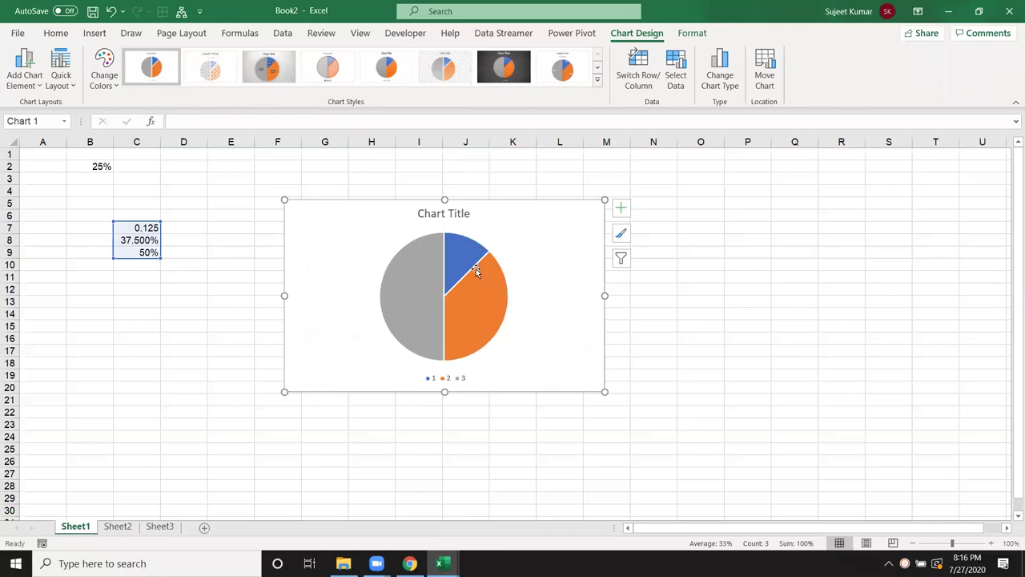
pyautogui.click(679, 254)
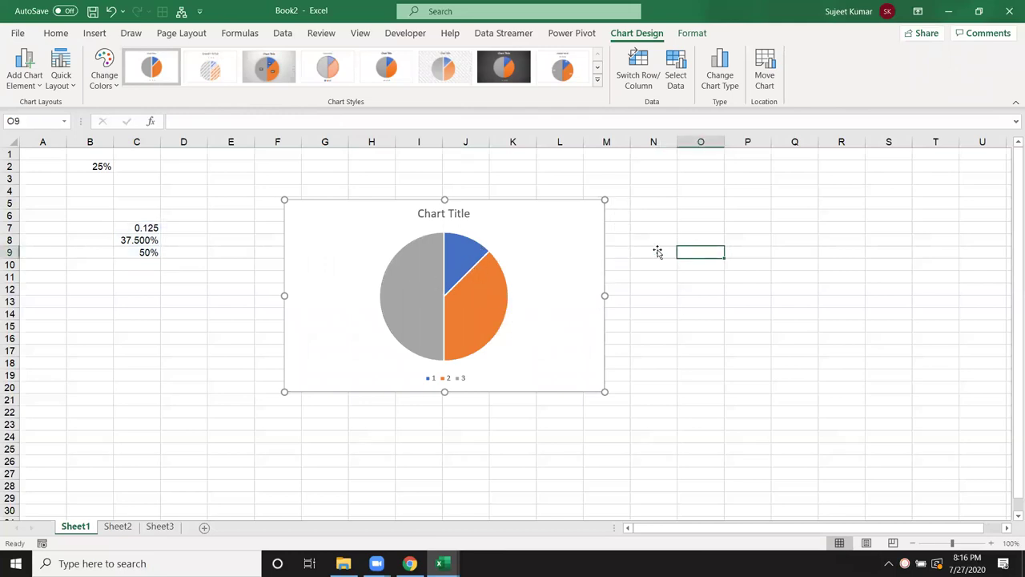
pyautogui.click(563, 233)
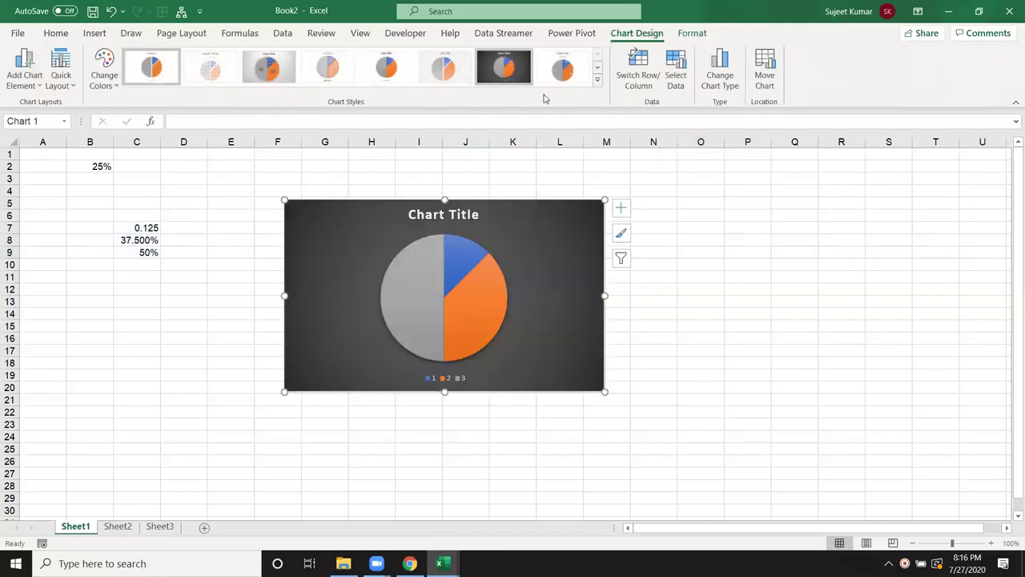
pyautogui.rightClick(541, 252)
pyautogui.click(421, 277)
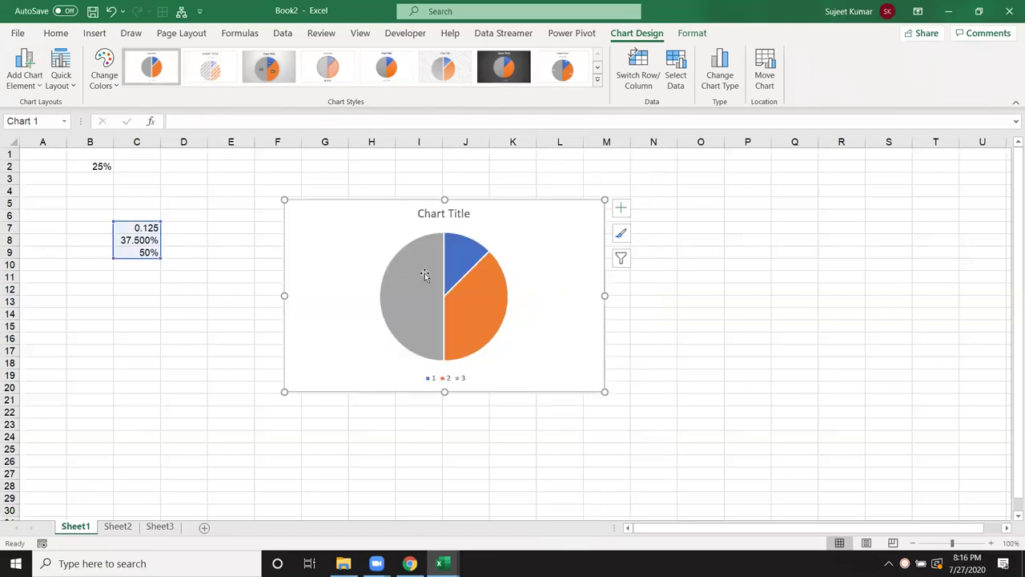
pyautogui.click(424, 275)
pyautogui.rightClick(427, 274)
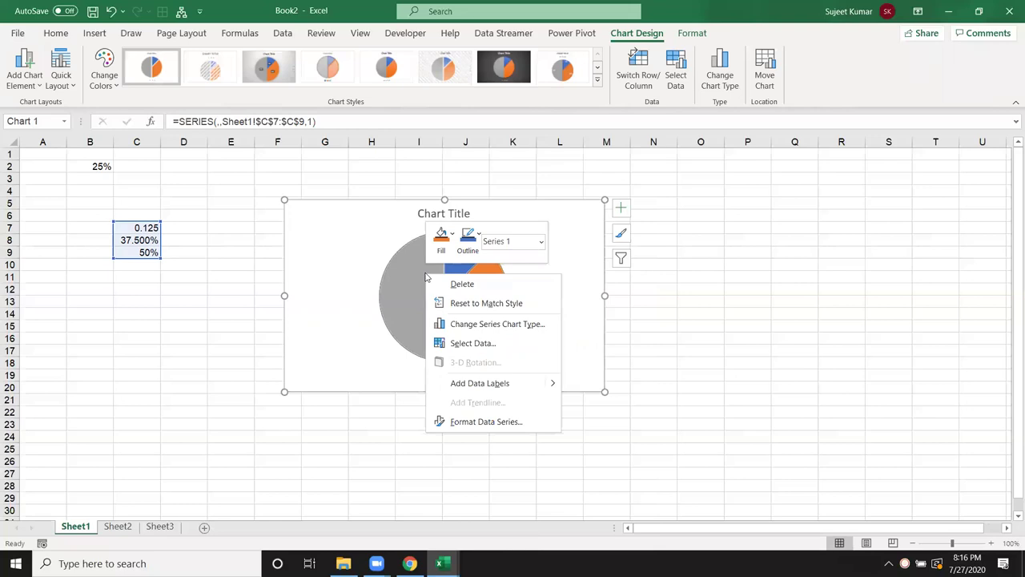
pyautogui.click(487, 423)
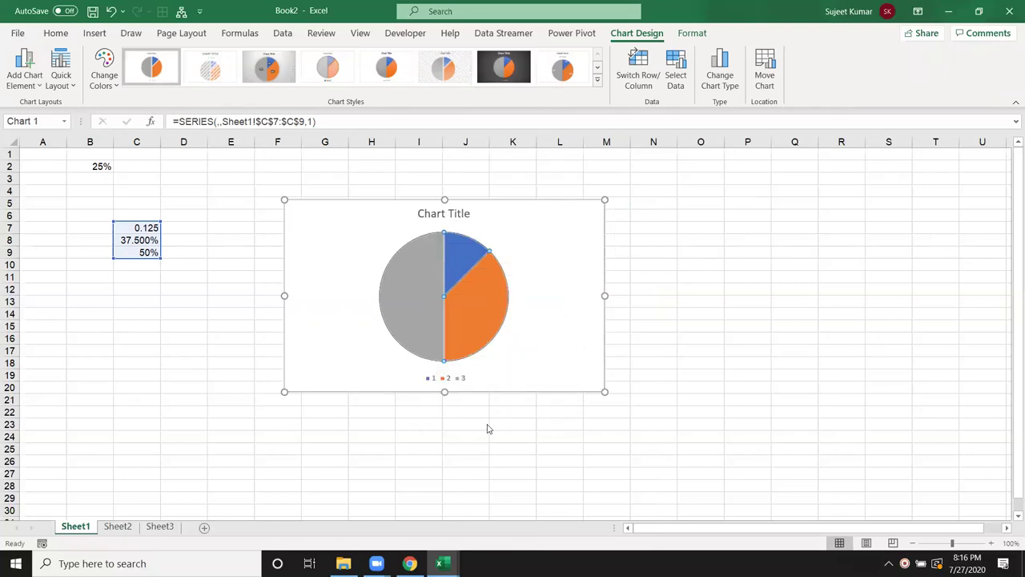
pyautogui.moveTo(350, 205); pyautogui.dragTo(234, 265)
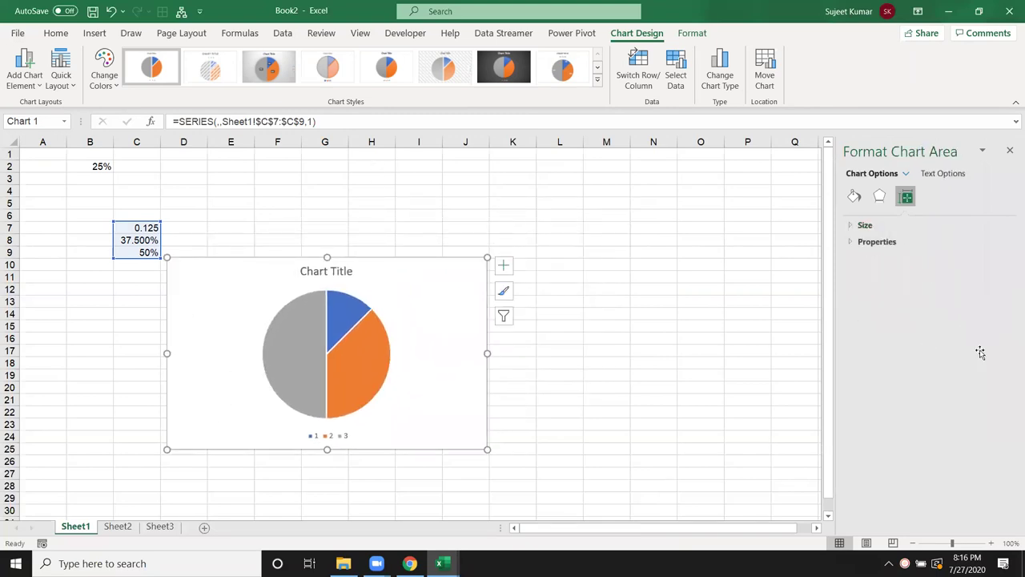
# Step: Set the pie's first-slice angle to 270° and select the grey 50% slice alone
pyautogui.click(349, 311)
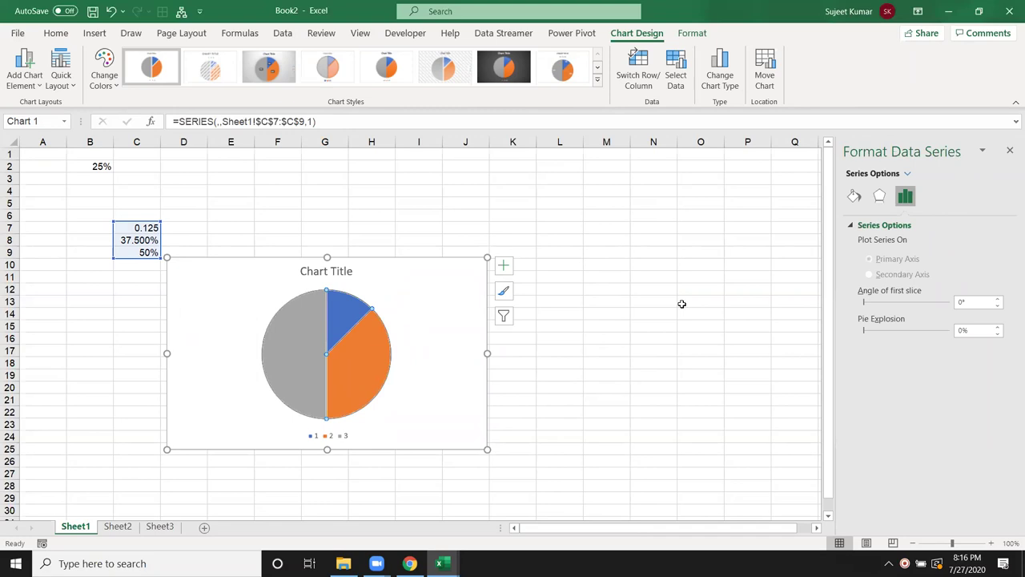
pyautogui.doubleClick(961, 302)
pyautogui.write('27')
pyautogui.press('Return')
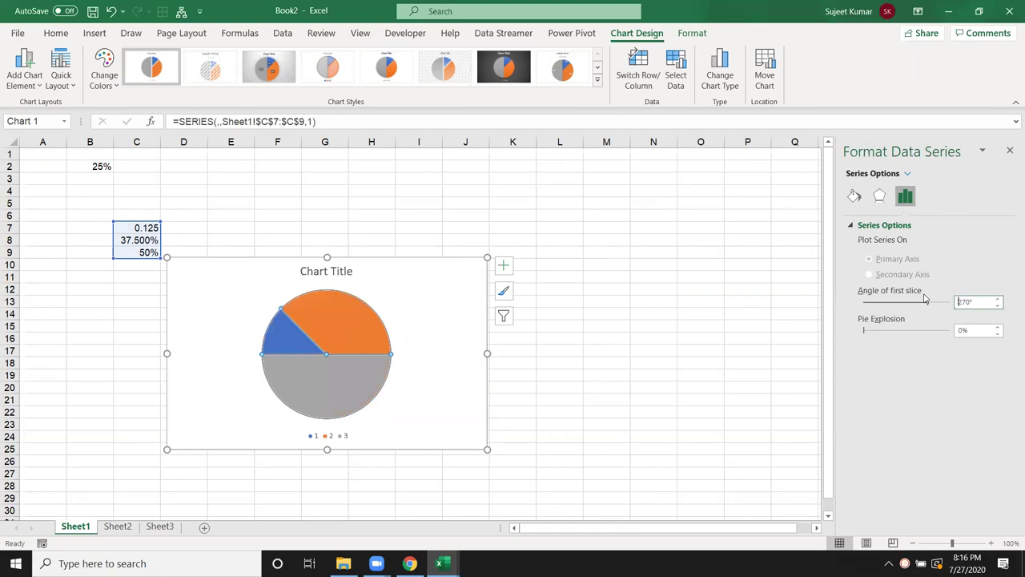
pyautogui.click(464, 374)
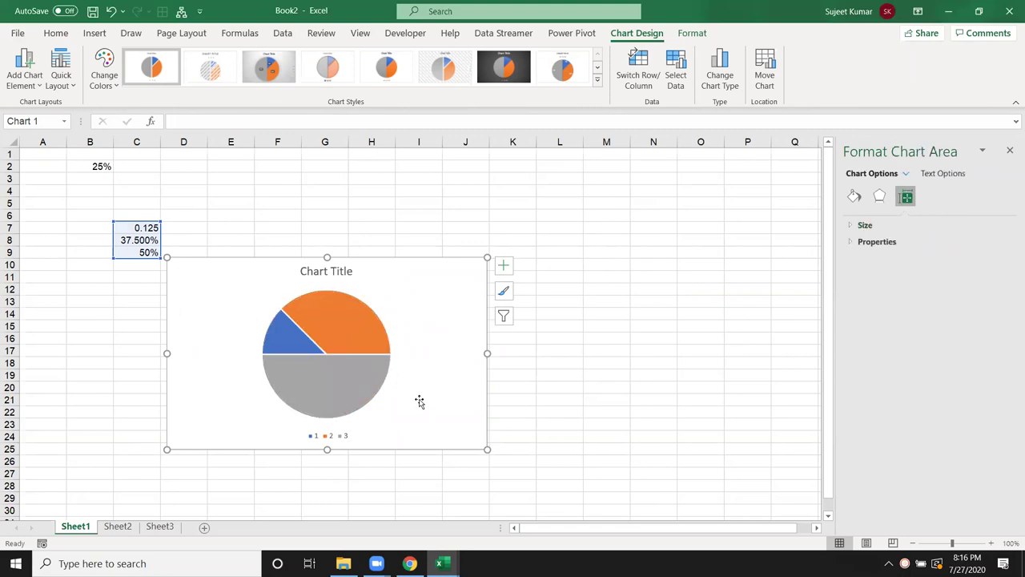
pyautogui.moveTo(357, 400)
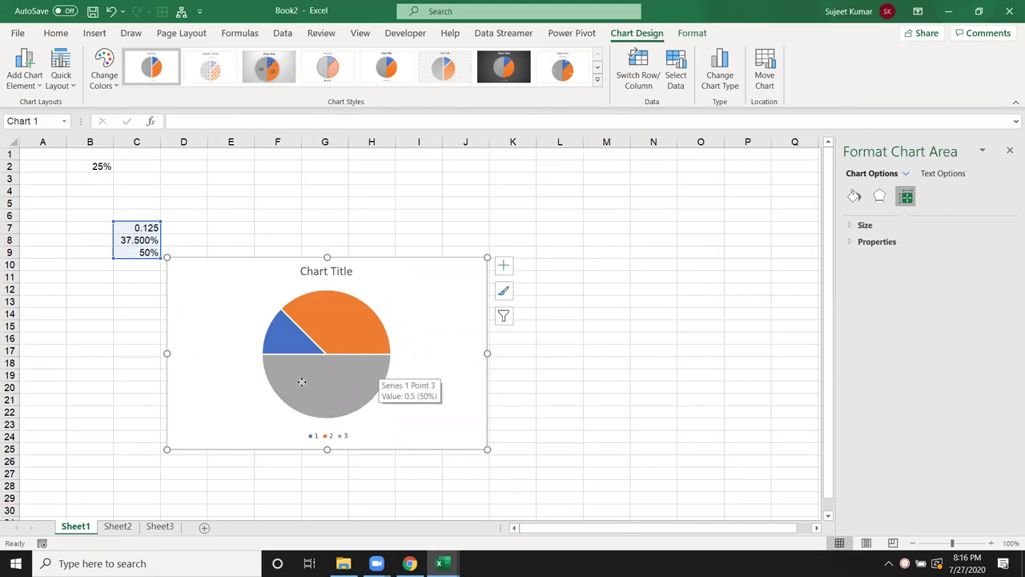
pyautogui.click(302, 384)
pyautogui.click(302, 382)
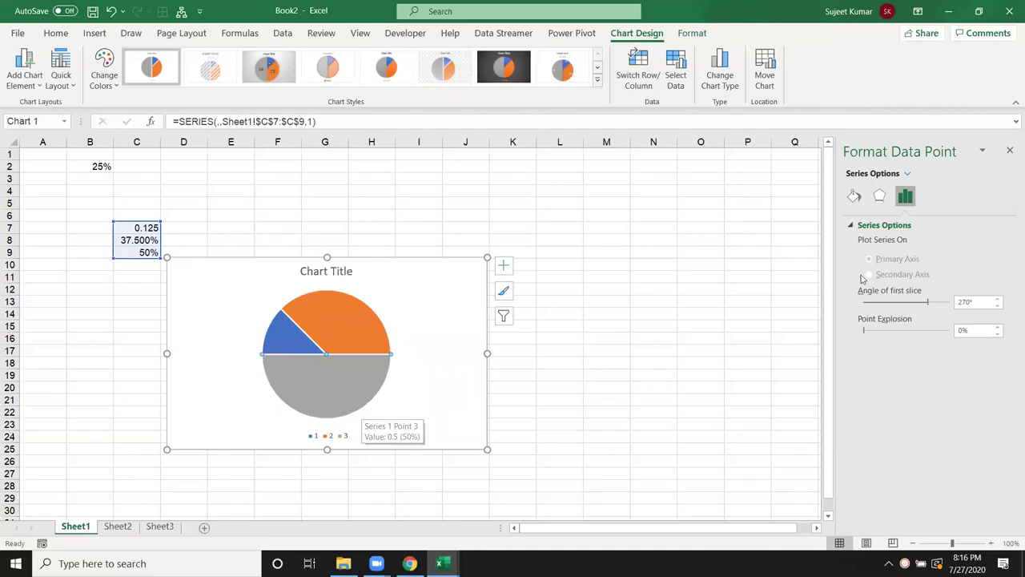
# Step: Give the grey 50% slice No fill
pyautogui.click(854, 195)
pyautogui.click(862, 225)
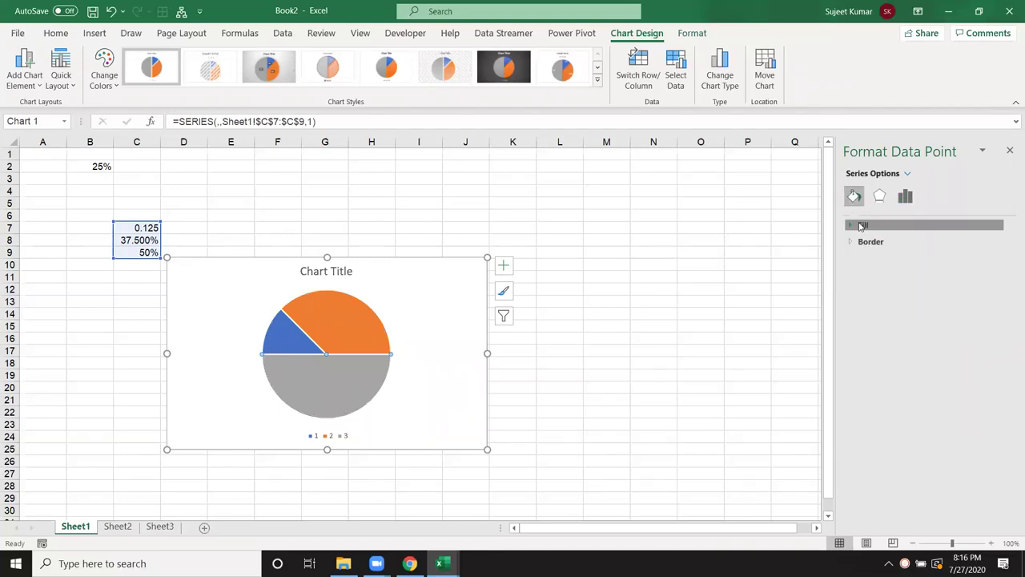
pyautogui.click(871, 245)
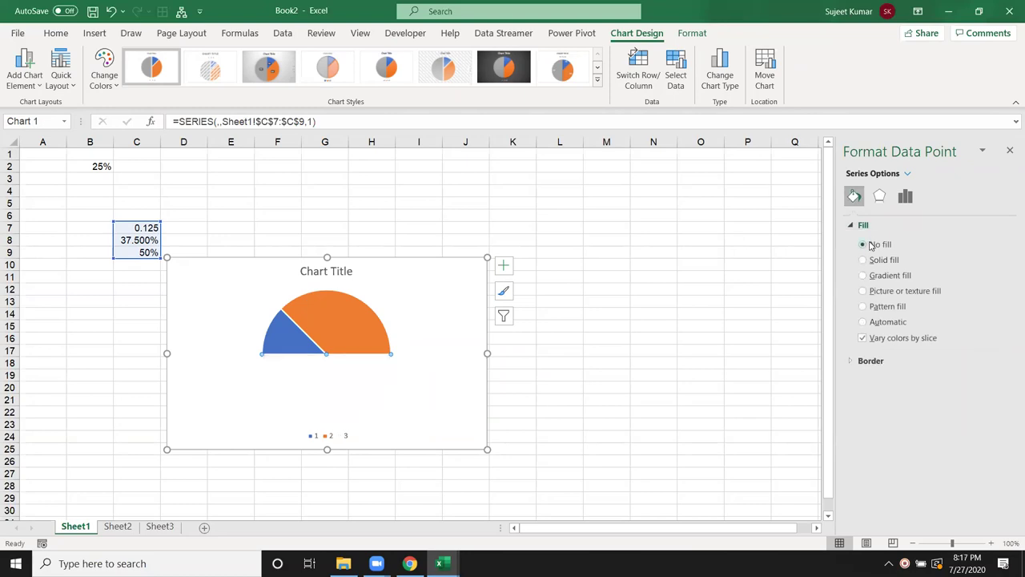
# Step: Delete the chart legend and select the invisible bottom-half slice
pyautogui.click(220, 394)
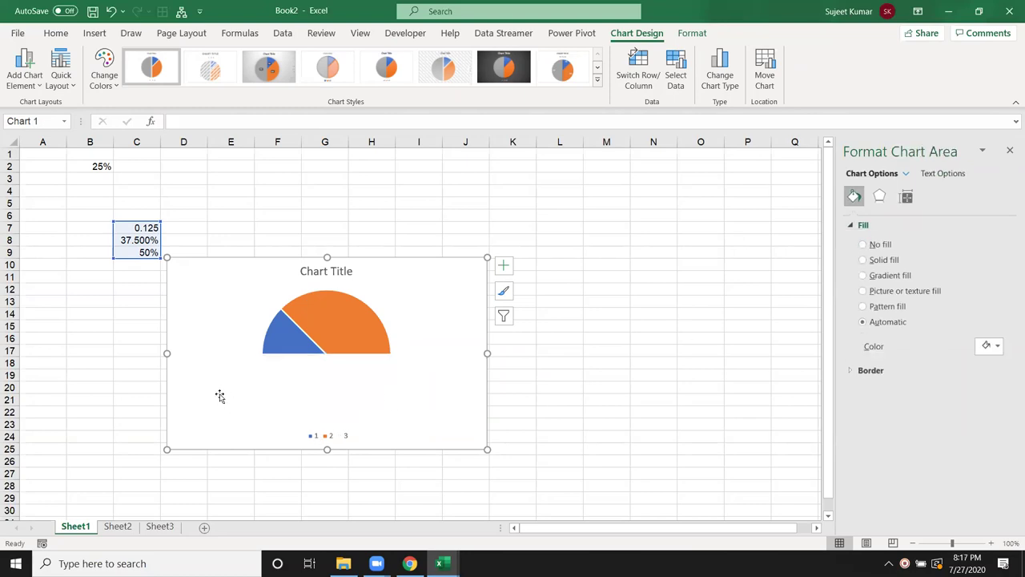
pyautogui.click(348, 435)
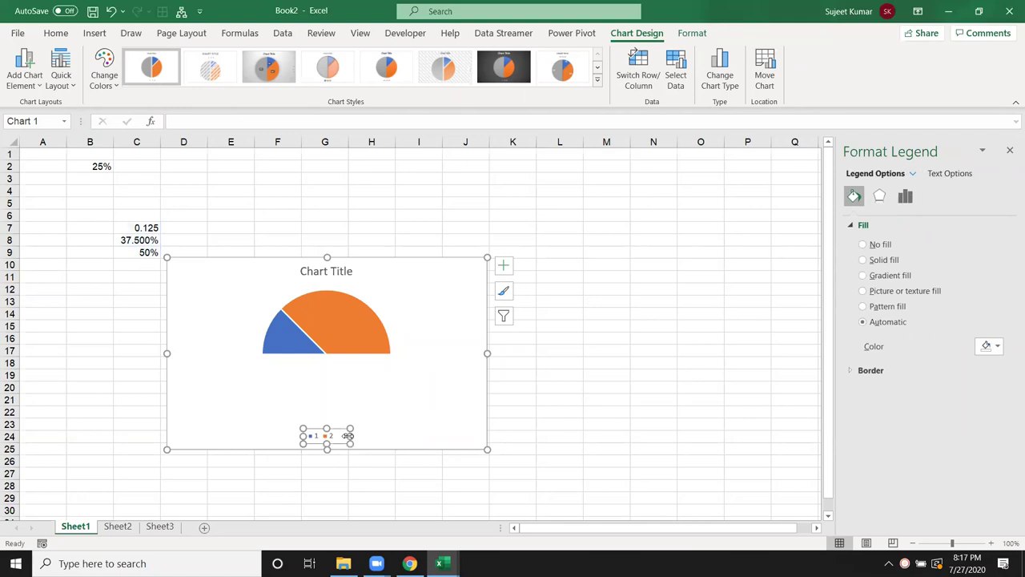
pyautogui.press('Delete')
pyautogui.click(350, 275)
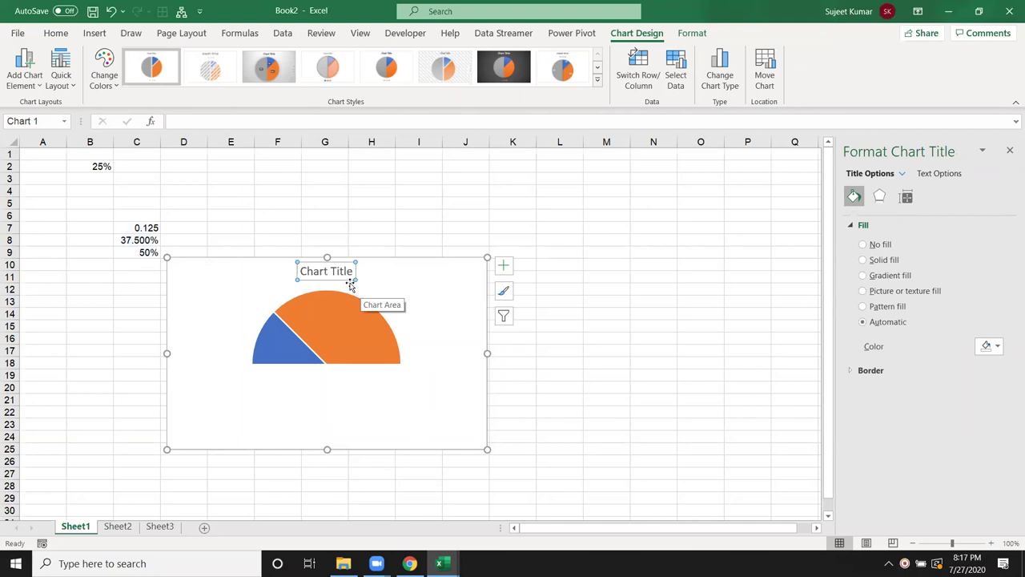
pyautogui.click(411, 298)
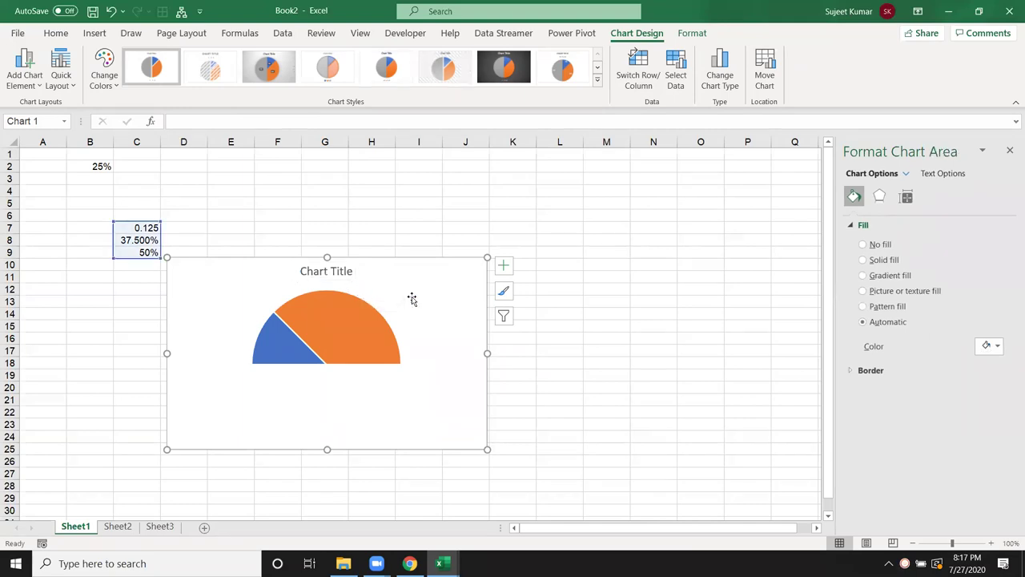
pyautogui.click(335, 337)
pyautogui.click(335, 336)
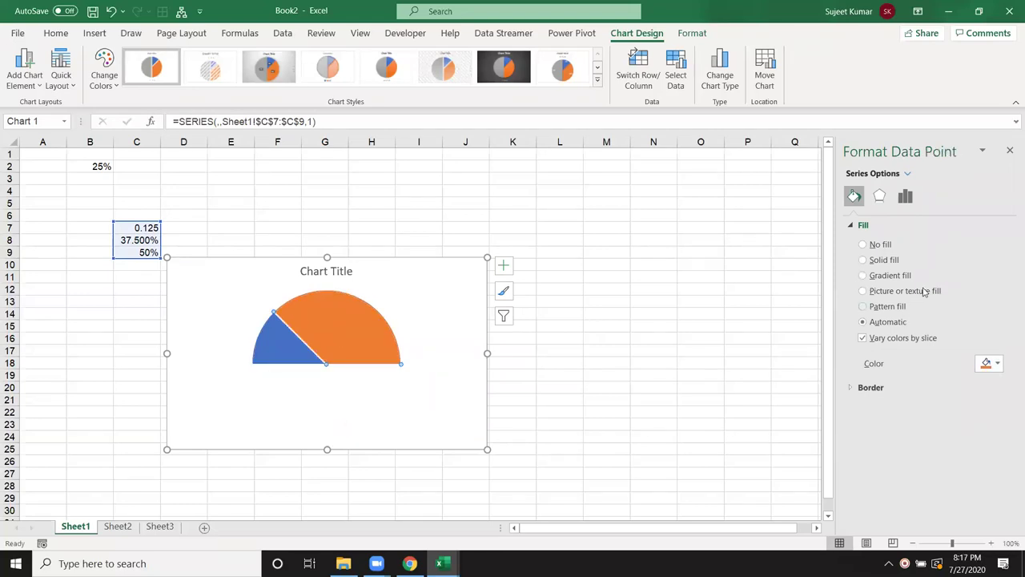
# Step: Fill the larger slice solid light grey and the smaller slice solid black
pyautogui.click(863, 259)
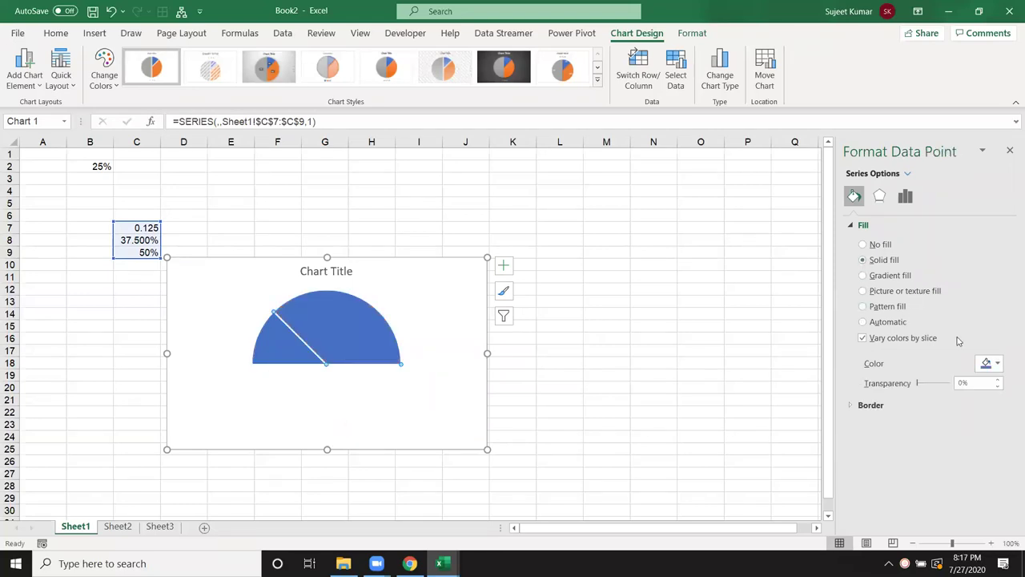
pyautogui.click(993, 363)
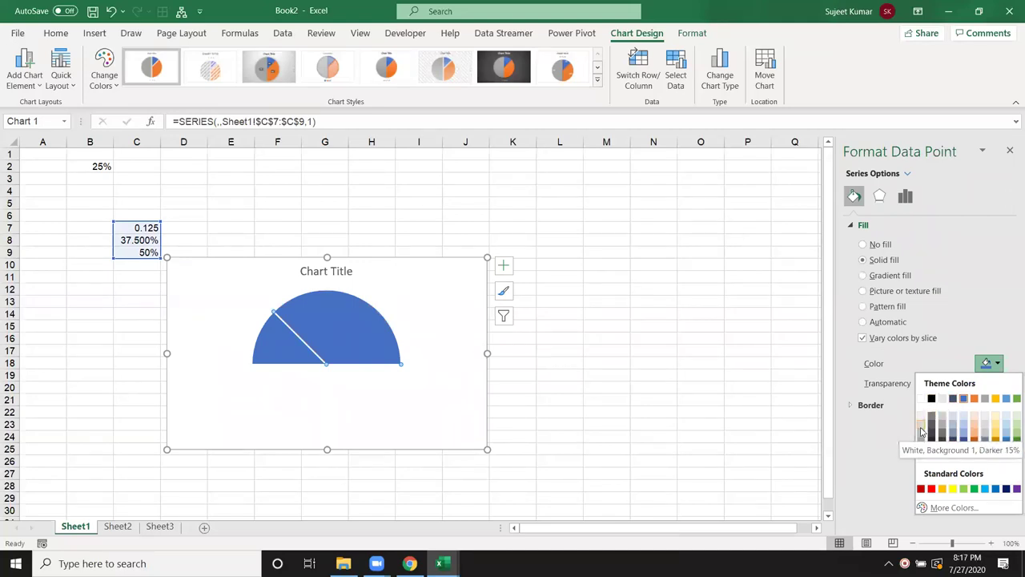
pyautogui.click(921, 429)
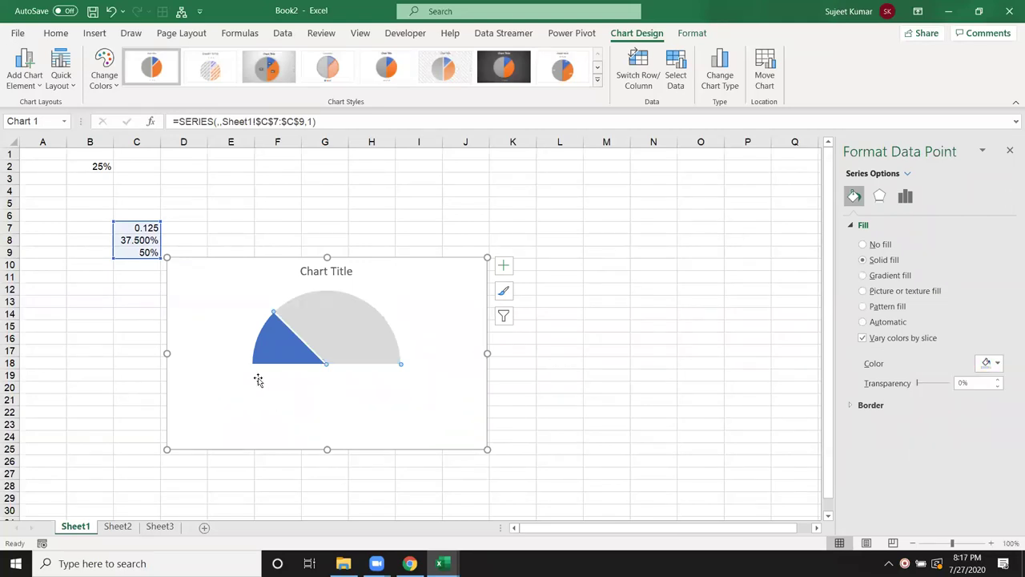
pyautogui.click(270, 349)
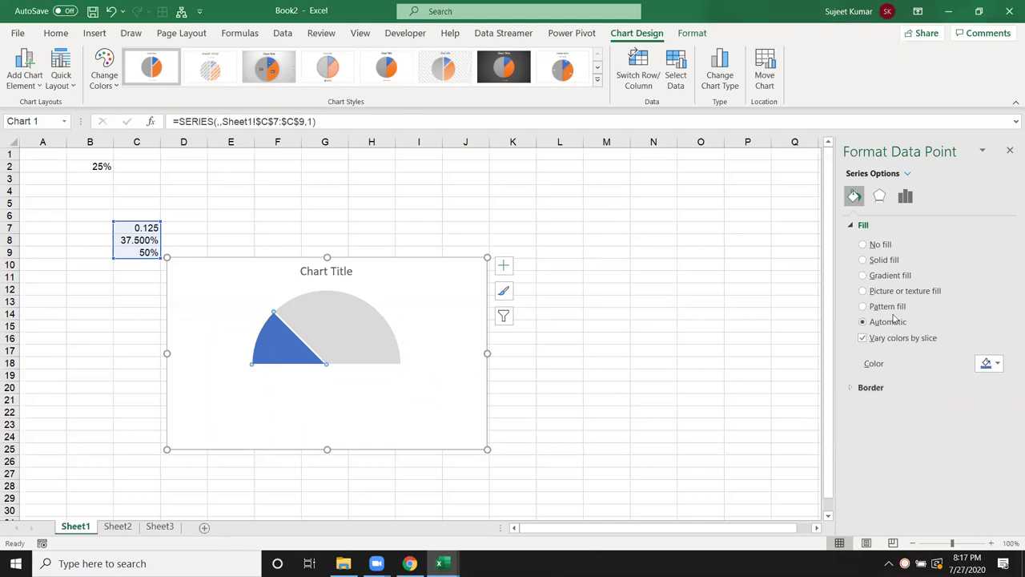
pyautogui.click(881, 265)
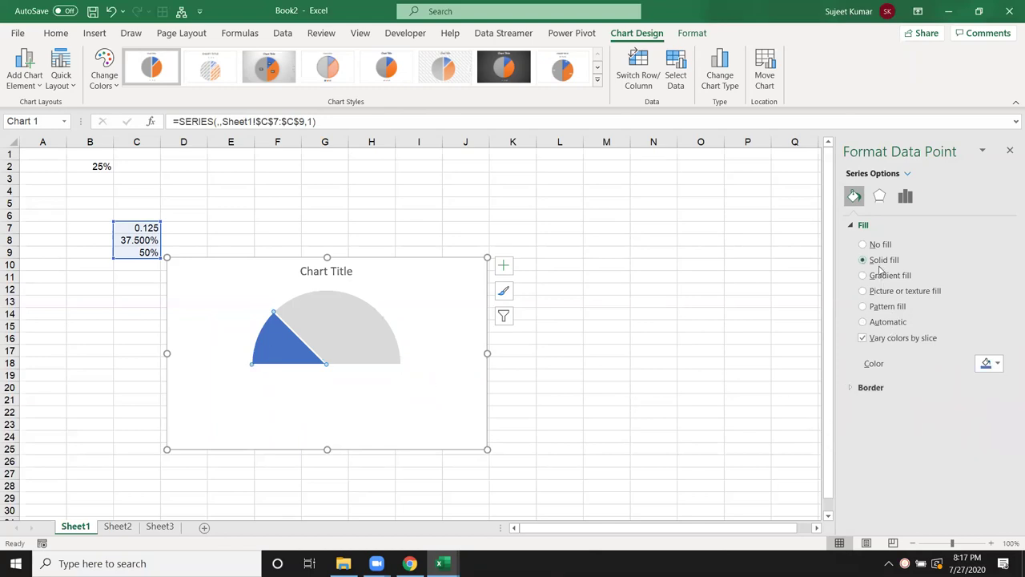
pyautogui.click(996, 363)
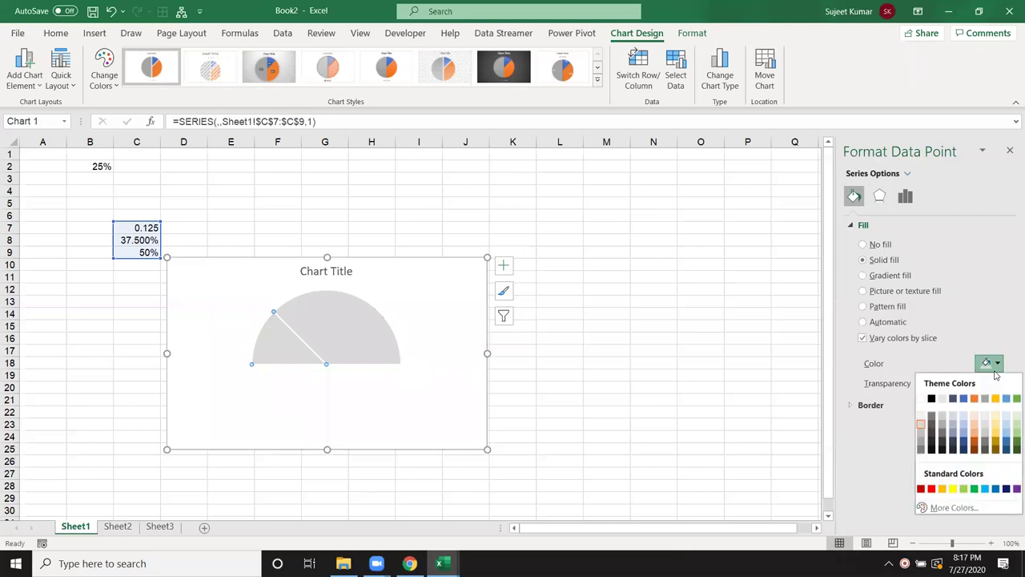
pyautogui.click(932, 399)
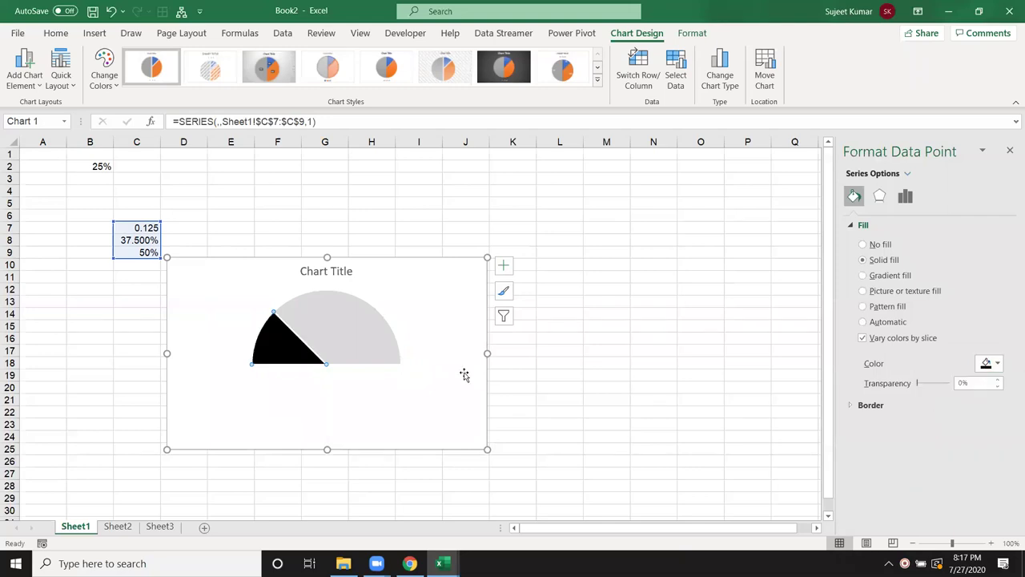
# Step: Set the border of the black and grey slices to No line
pyautogui.click(313, 384)
pyautogui.click(286, 349)
pyautogui.click(870, 405)
pyautogui.click(373, 337)
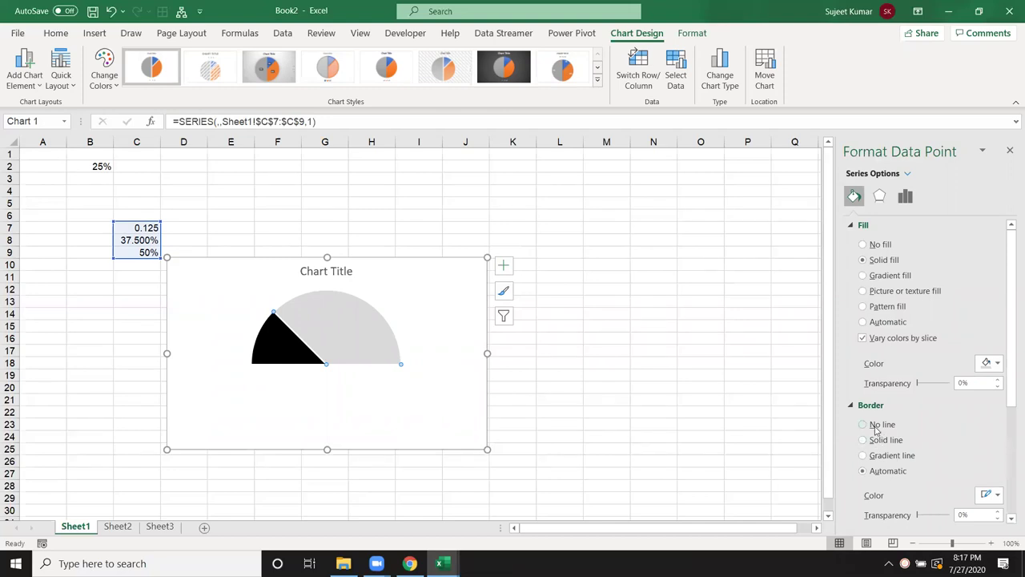
pyautogui.click(876, 429)
pyautogui.click(325, 392)
pyautogui.click(664, 386)
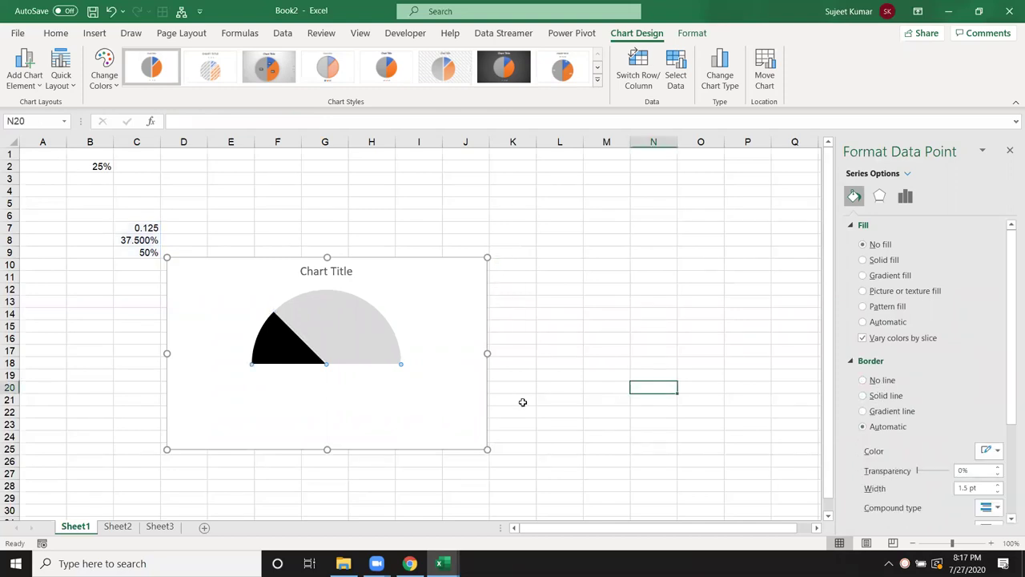
pyautogui.click(460, 357)
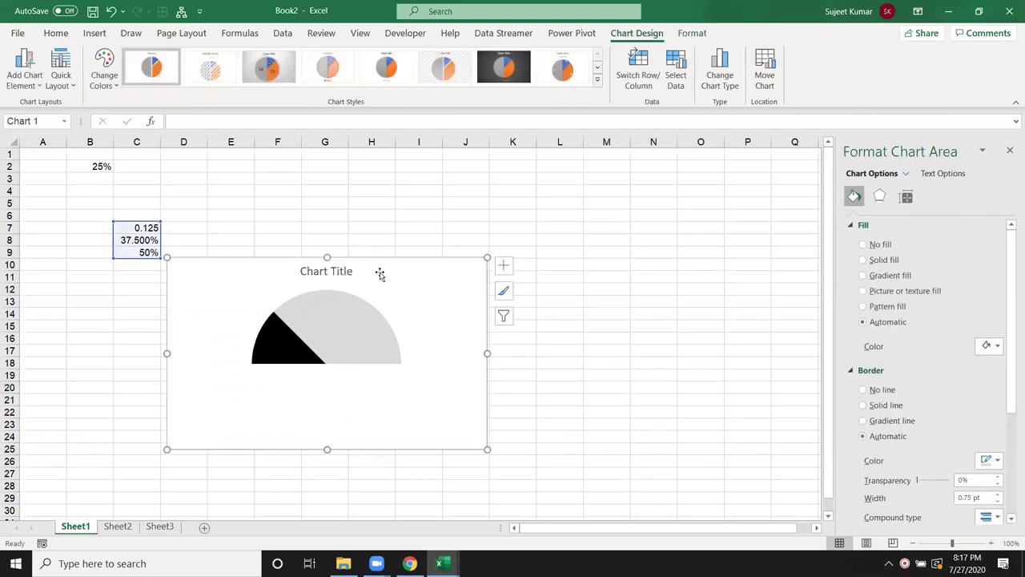
pyautogui.rightClick(462, 364)
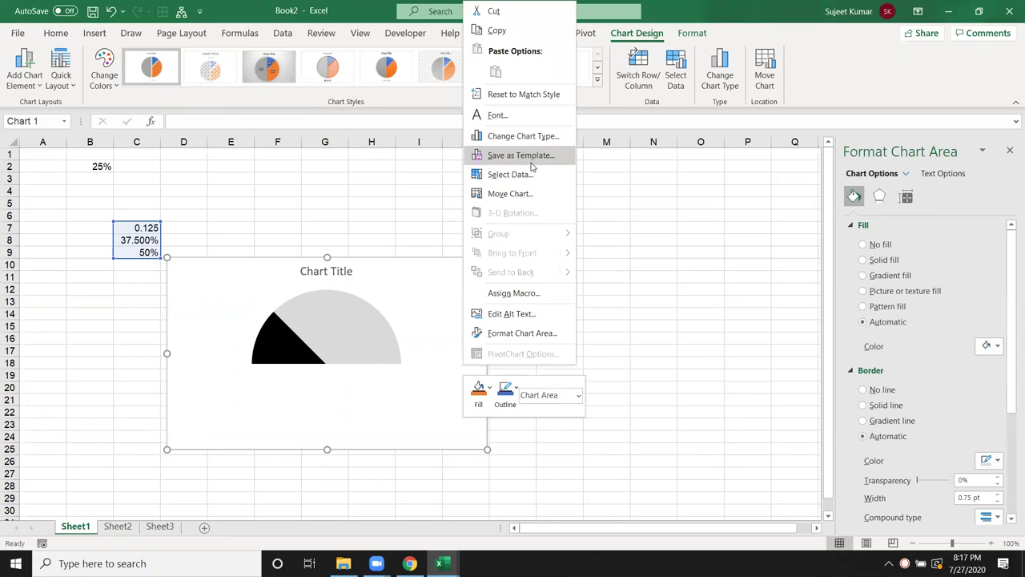
# Step: Set the chart series name to =Sheet1!$B$2 so the title shows 25%
pyautogui.click(530, 175)
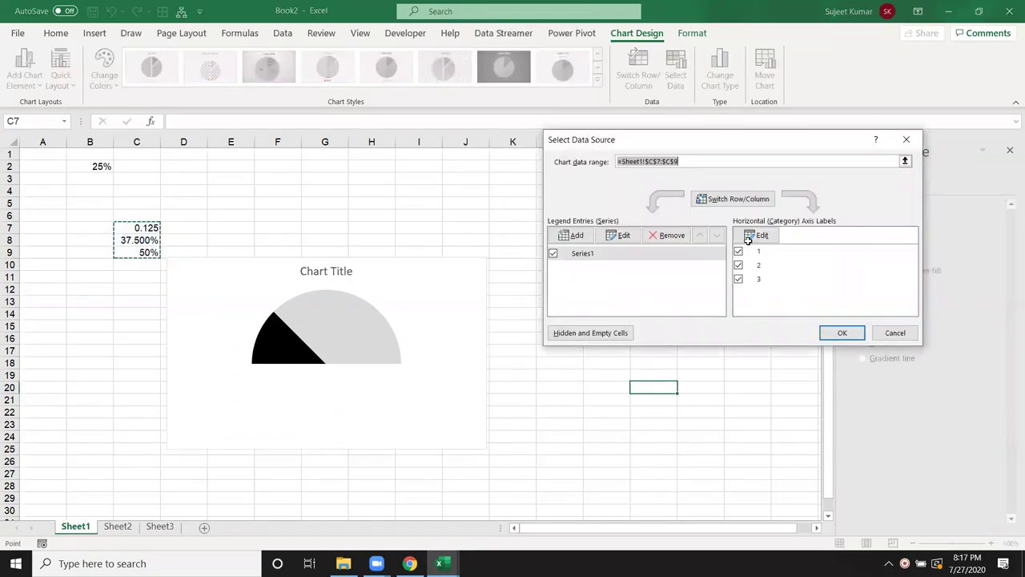
pyautogui.click(617, 236)
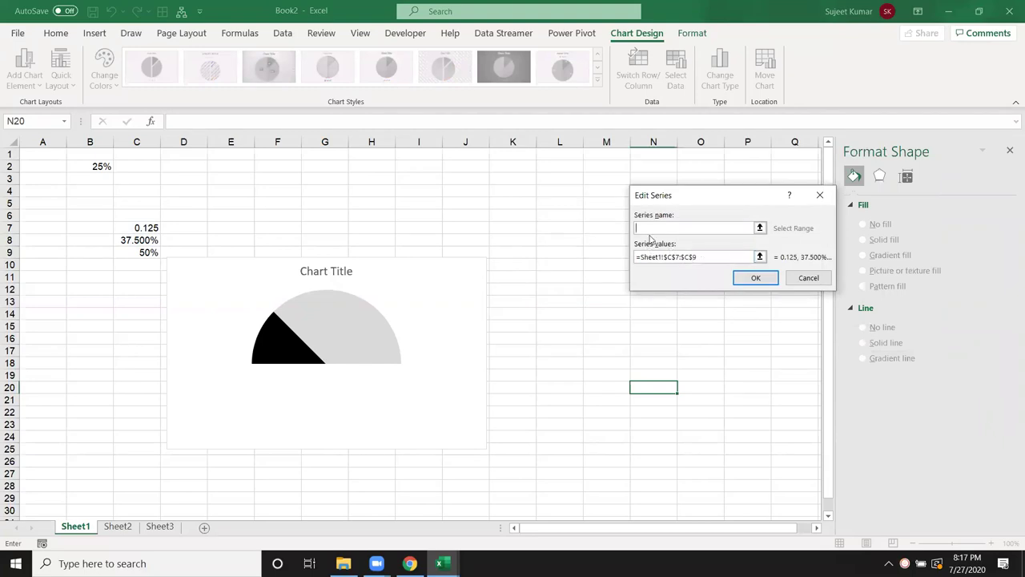
pyautogui.click(98, 166)
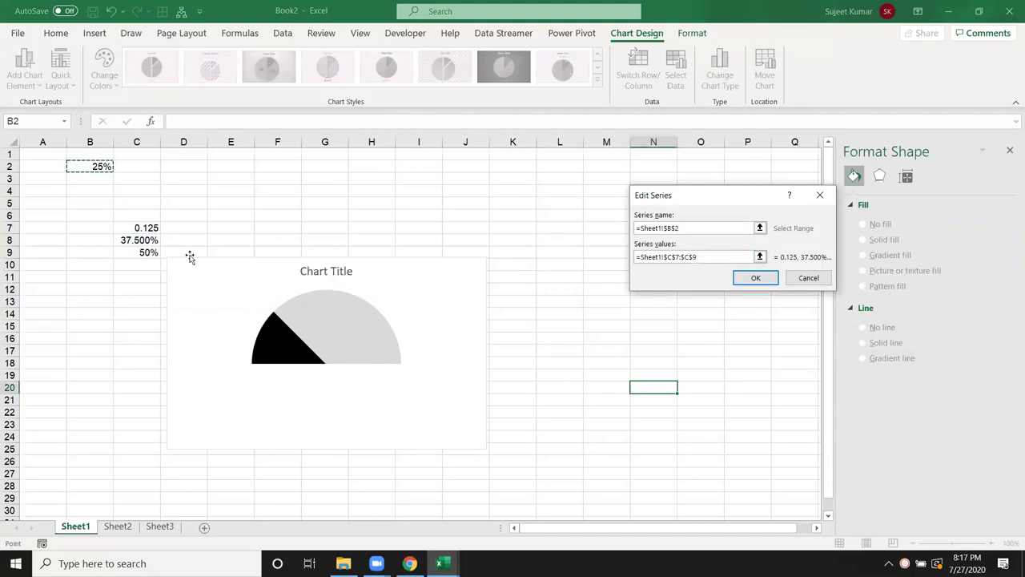
pyautogui.click(755, 278)
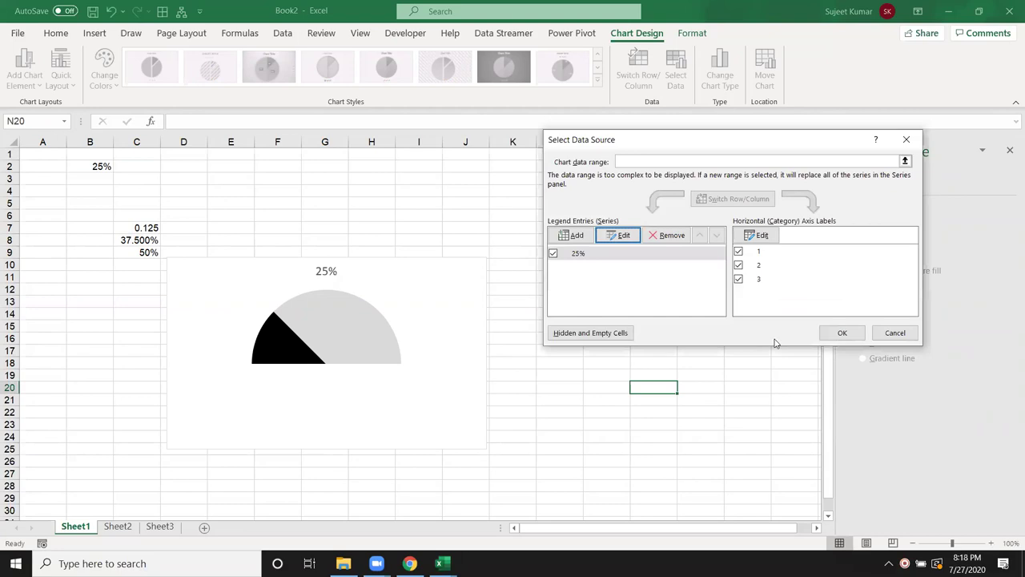
pyautogui.click(842, 333)
# Step: Move the 25% chart title below the half-pie
pyautogui.click(324, 270)
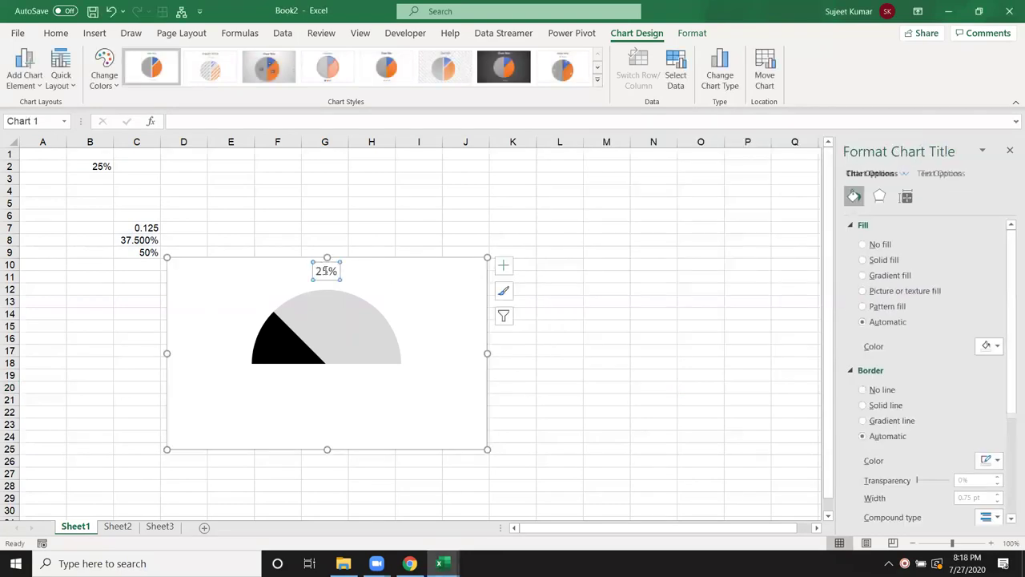
pyautogui.moveTo(325, 277); pyautogui.dragTo(321, 407)
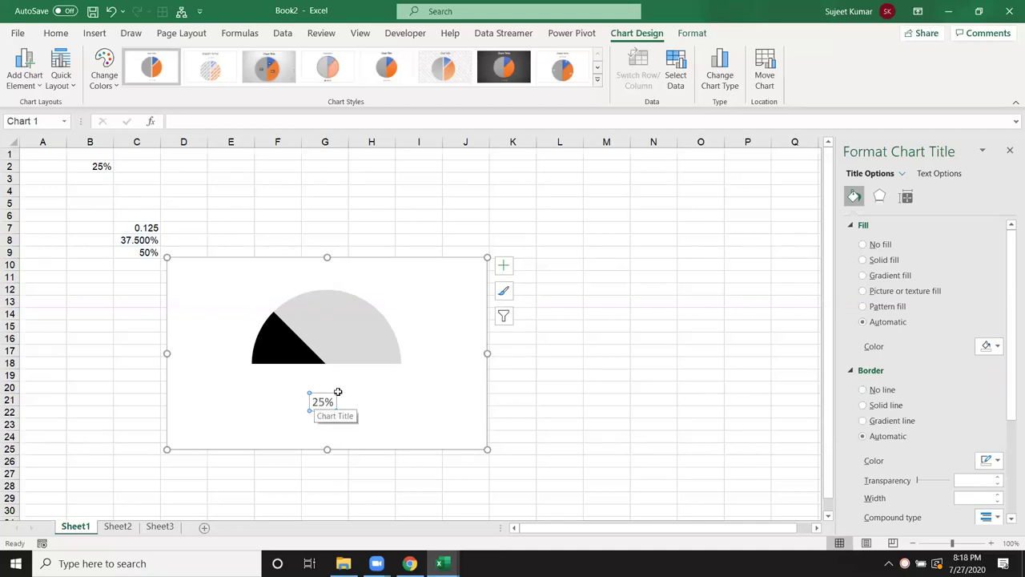
pyautogui.click(432, 374)
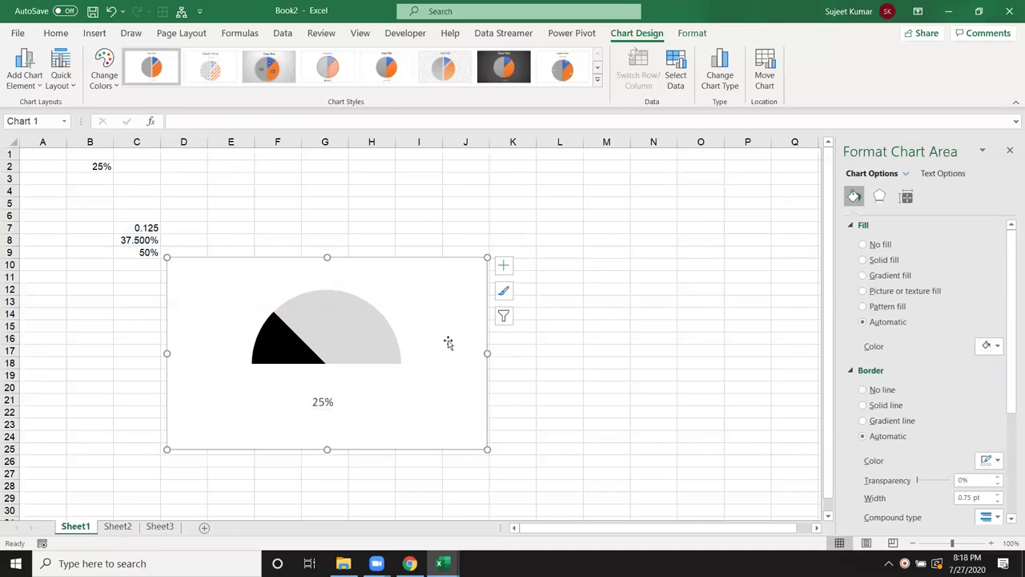
# Step: Enlarge the plot area and shift it down and right so the half-pie grows
pyautogui.click(356, 336)
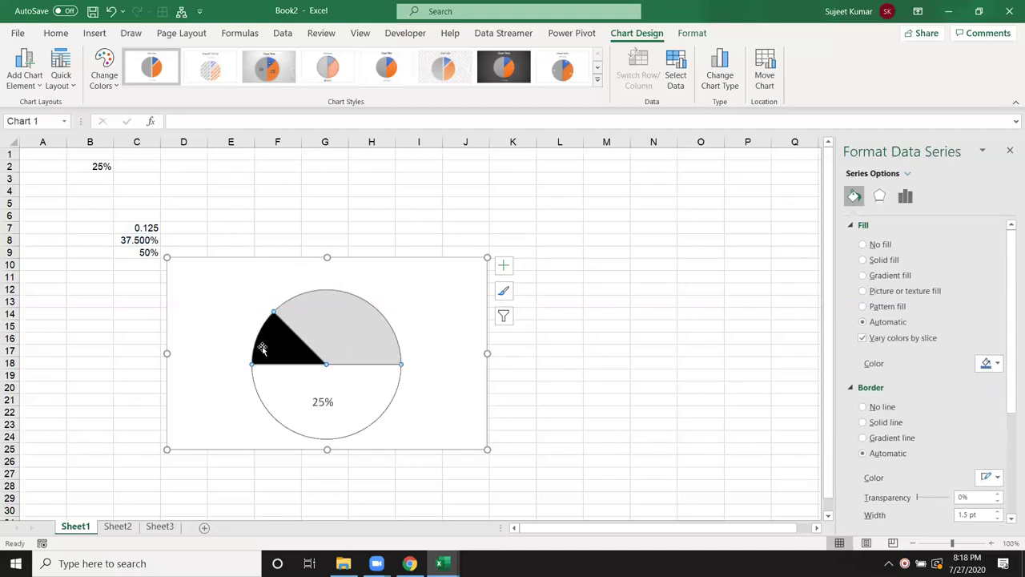
pyautogui.click(256, 290)
pyautogui.moveTo(253, 289); pyautogui.dragTo(218, 257)
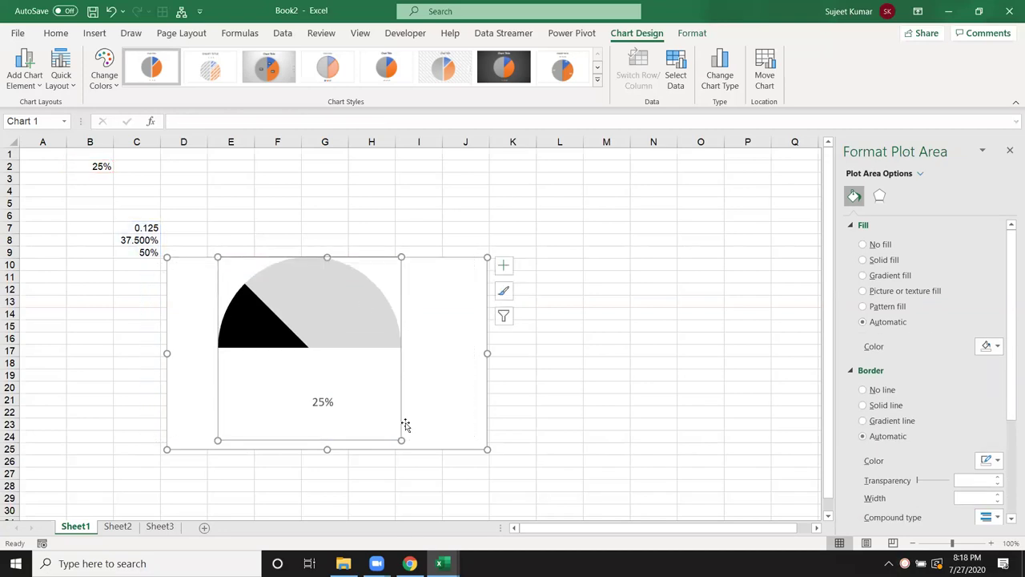
pyautogui.click(659, 339)
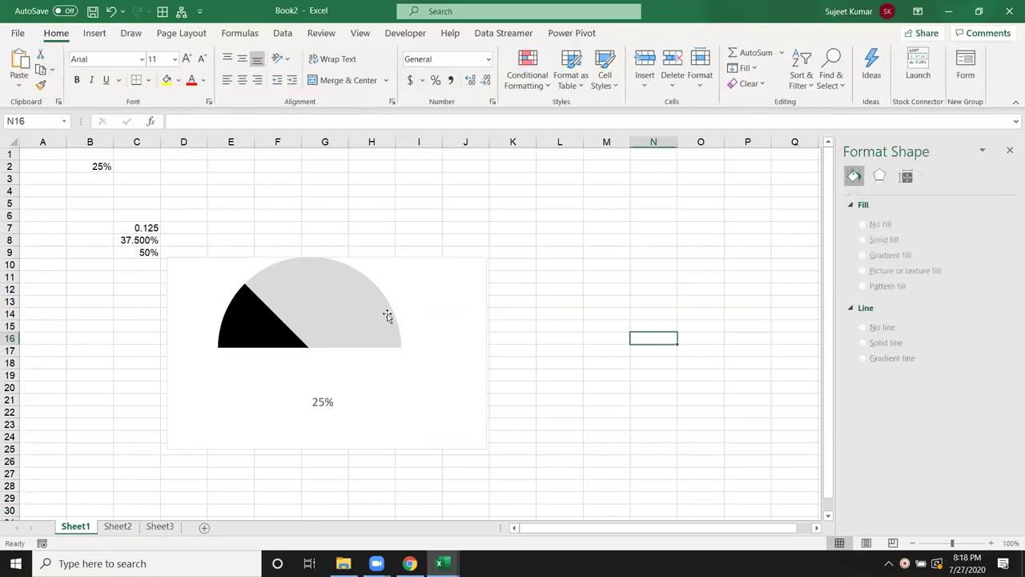
pyautogui.click(300, 325)
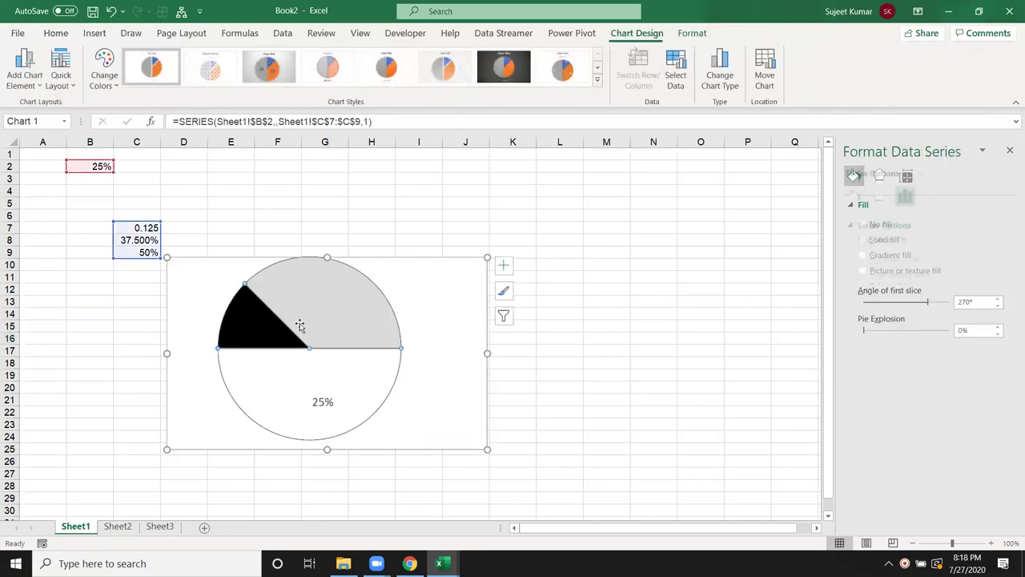
pyautogui.click(221, 262)
pyautogui.moveTo(222, 261); pyautogui.dragTo(238, 281)
pyautogui.click(502, 399)
pyautogui.click(227, 389)
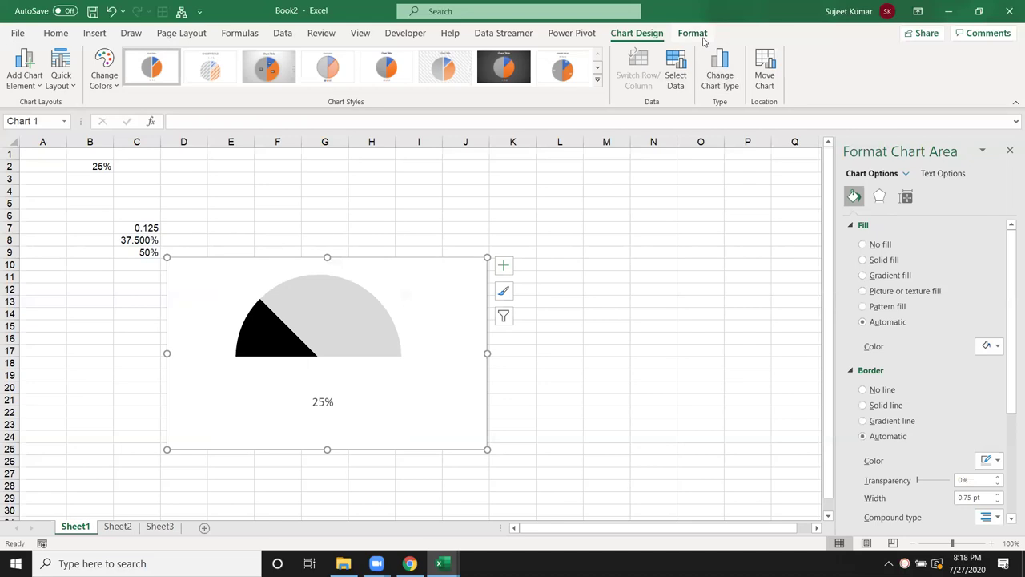
# Step: Add a 0% text box label at the left end of the half-pie's base
pyautogui.click(693, 34)
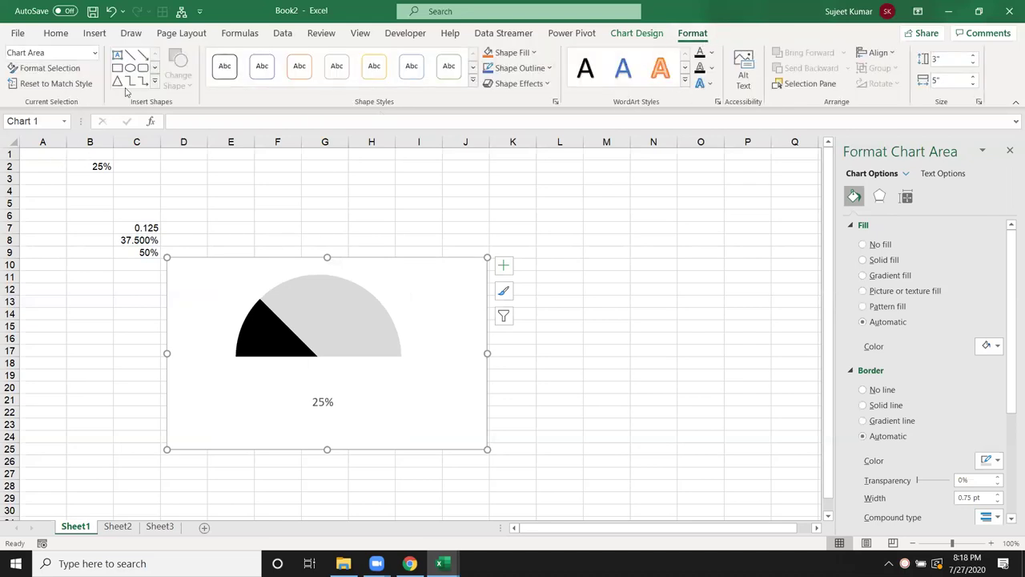
pyautogui.click(117, 55)
pyautogui.moveTo(192, 349); pyautogui.dragTo(227, 367)
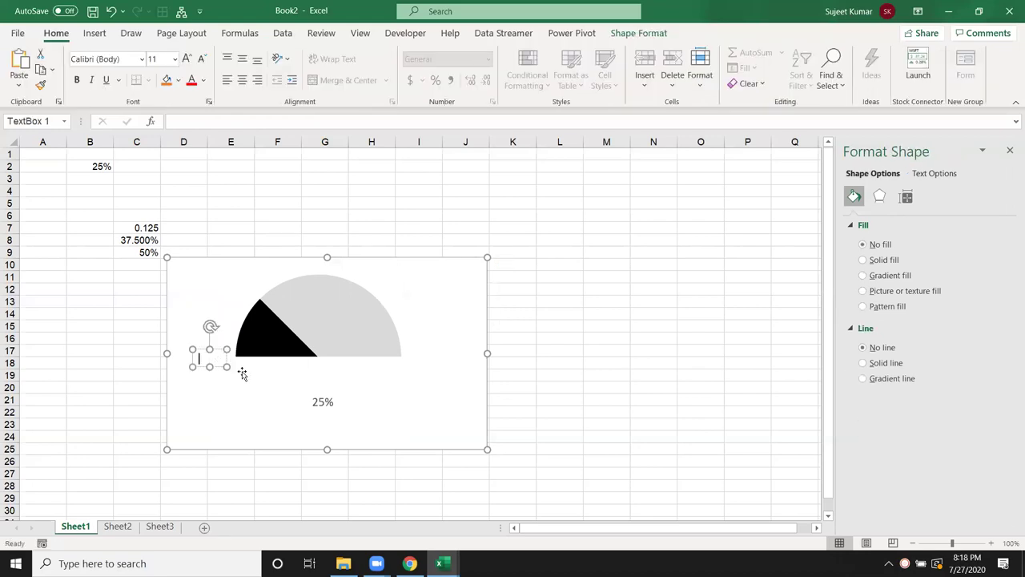
pyautogui.write('0')
pyautogui.moveTo(218, 367); pyautogui.dragTo(239, 364)
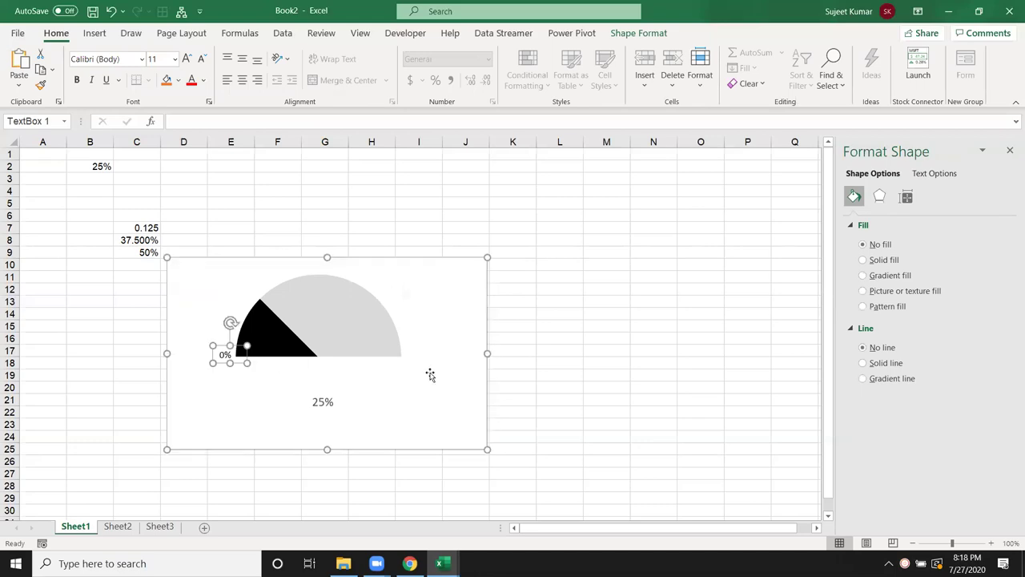
pyautogui.click(392, 375)
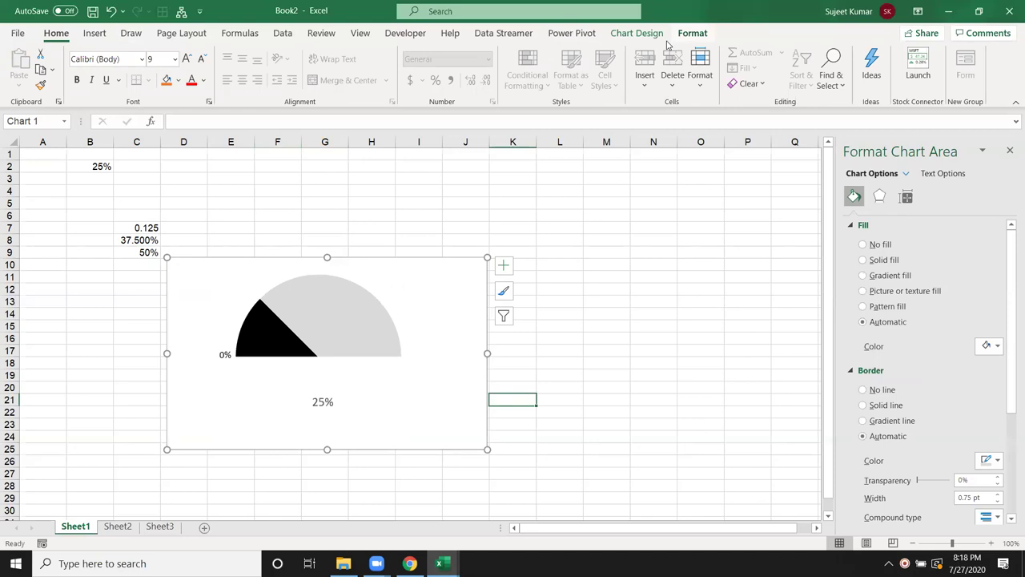
# Step: Add a 100% text box label at the right end of the half-pie
pyautogui.click(692, 32)
pyautogui.click(117, 53)
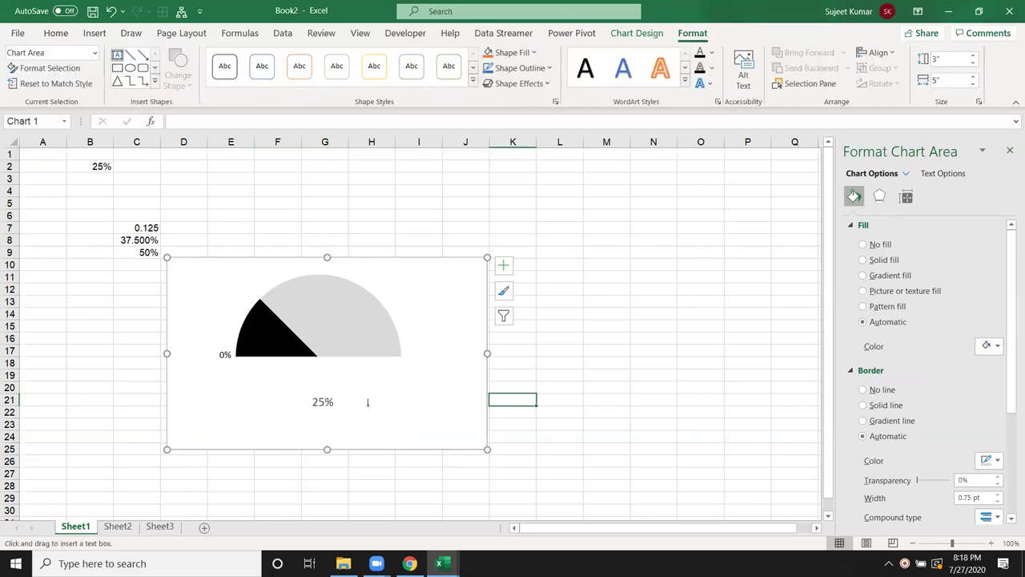
pyautogui.moveTo(402, 344); pyautogui.dragTo(445, 360)
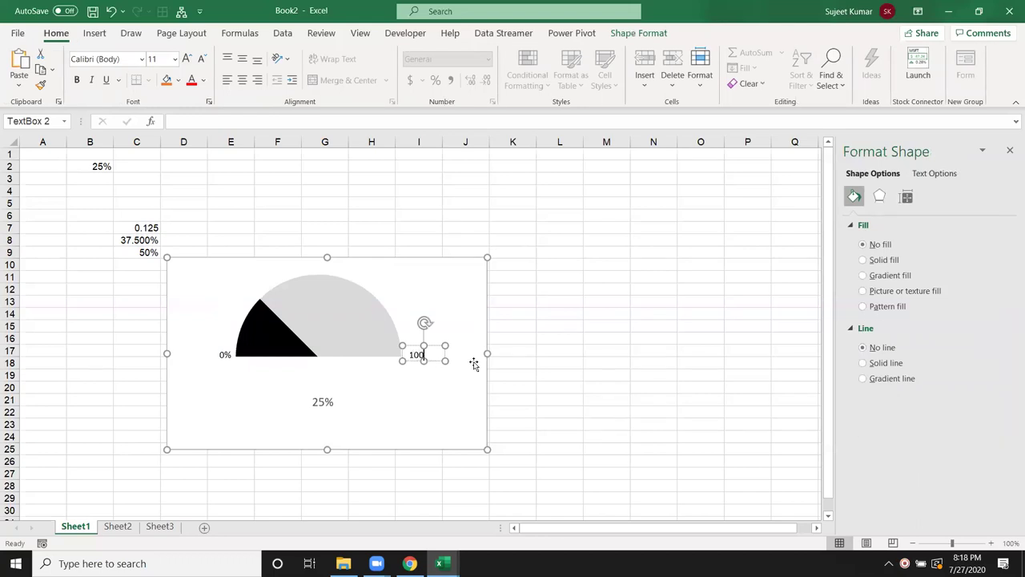
pyautogui.click(353, 381)
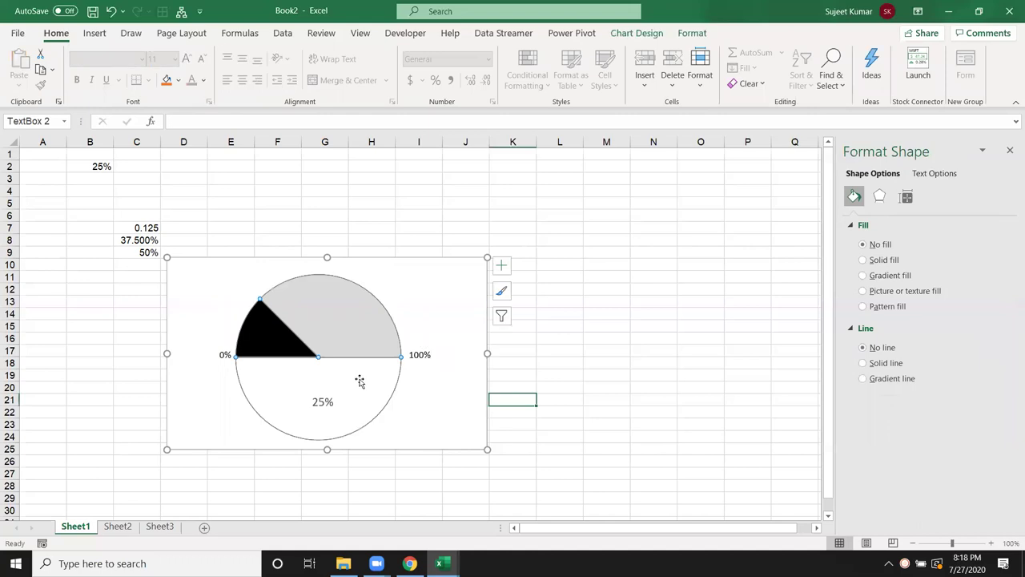
# Step: Change the input cell B2 to 50%
pyautogui.click(98, 168)
pyautogui.write('50%')
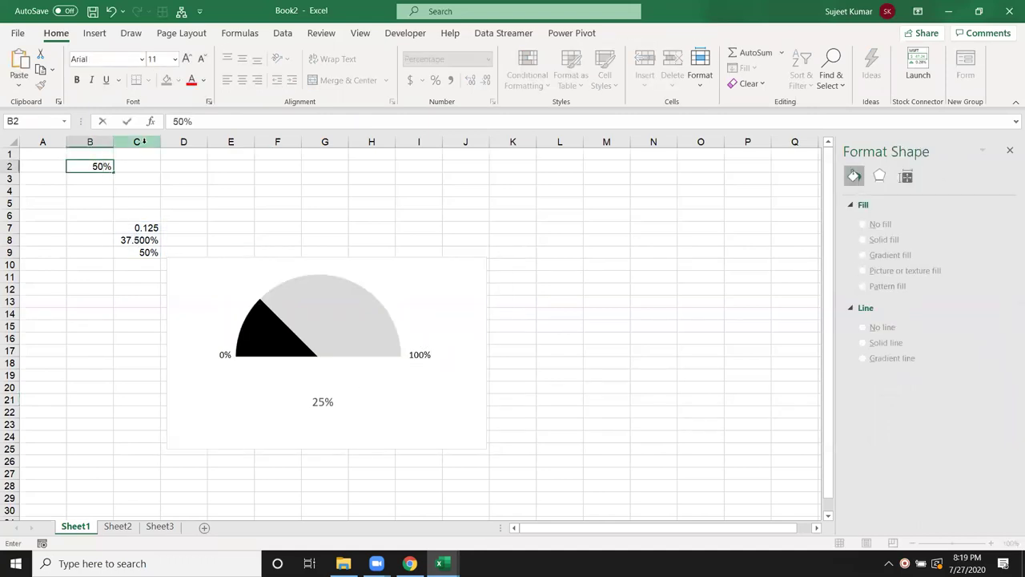
pyautogui.press('Return')
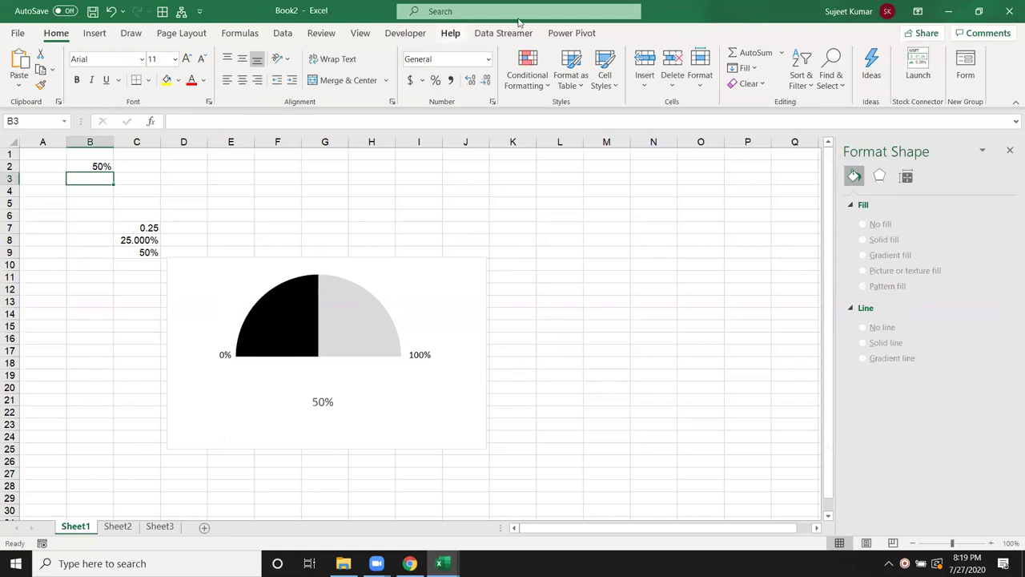
# Step: Draw a text box labelled 50% above the top of the gauge's arc
pyautogui.click(430, 284)
pyautogui.click(684, 34)
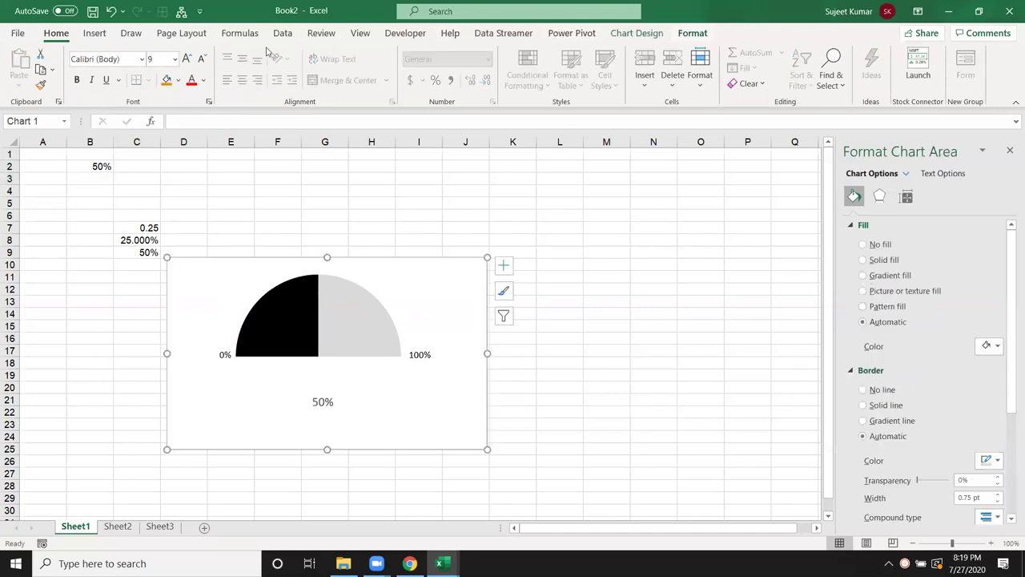
pyautogui.click(117, 54)
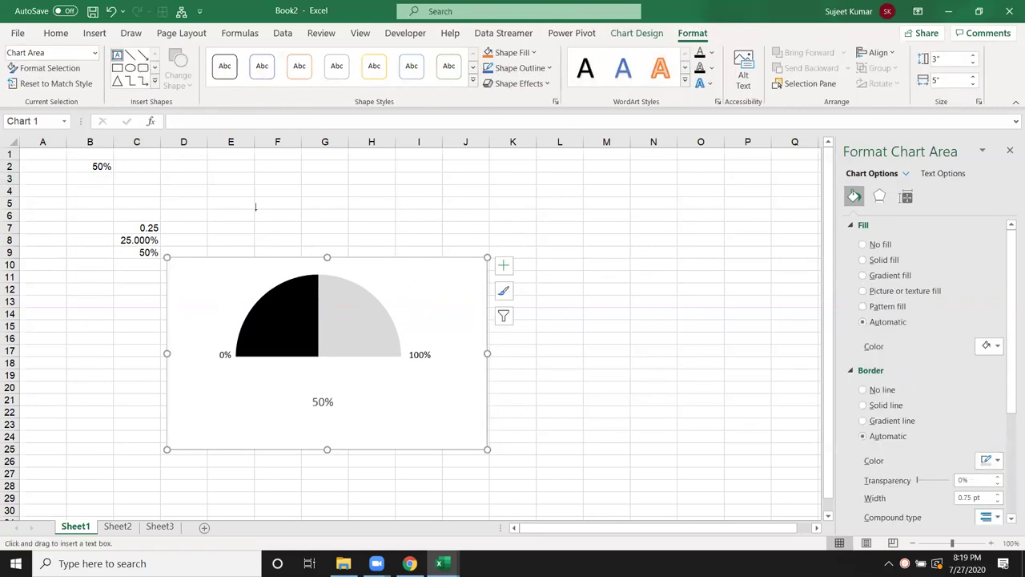
pyautogui.moveTo(297, 257); pyautogui.dragTo(355, 271)
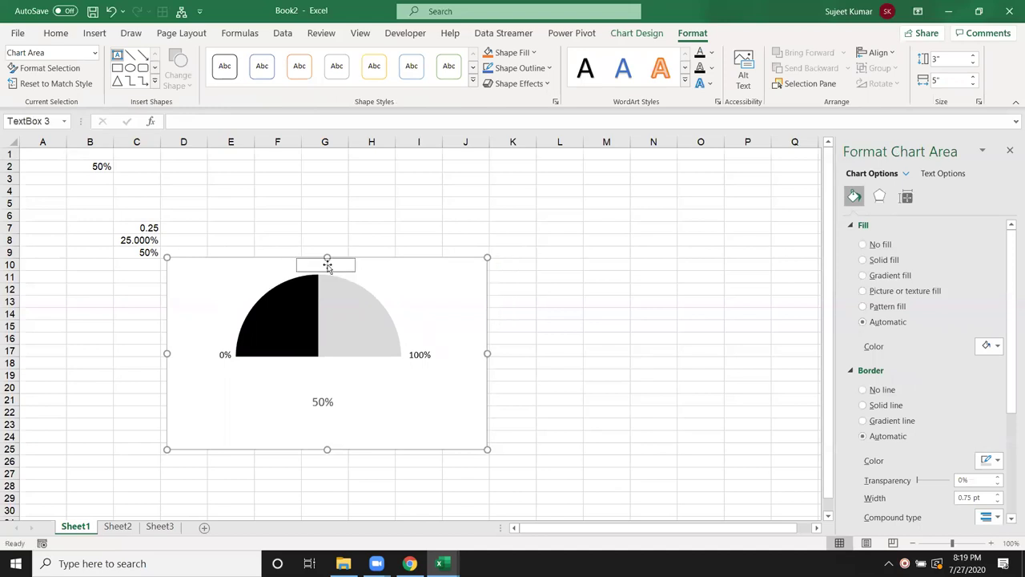
pyautogui.write('50')
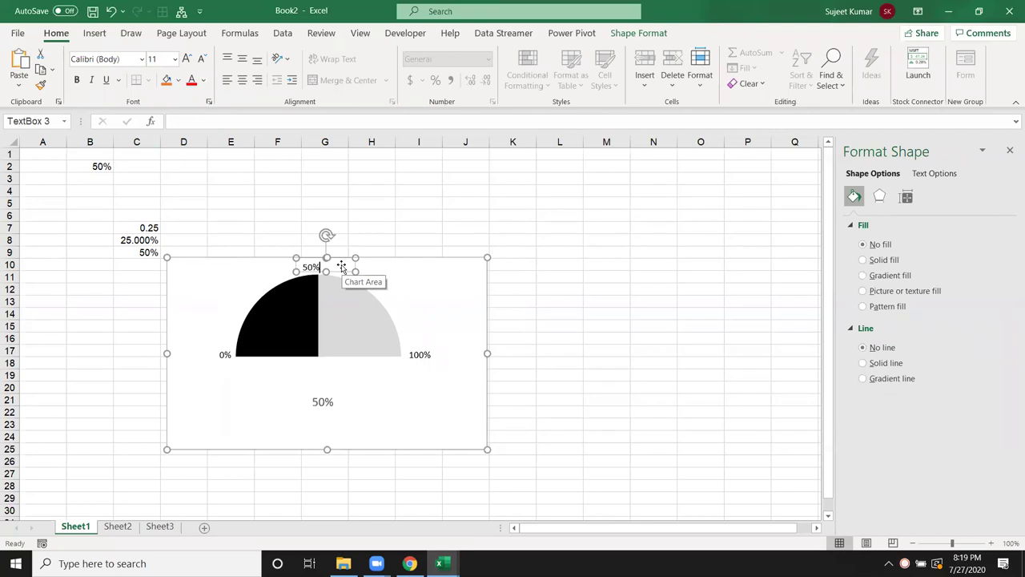
pyautogui.click(606, 347)
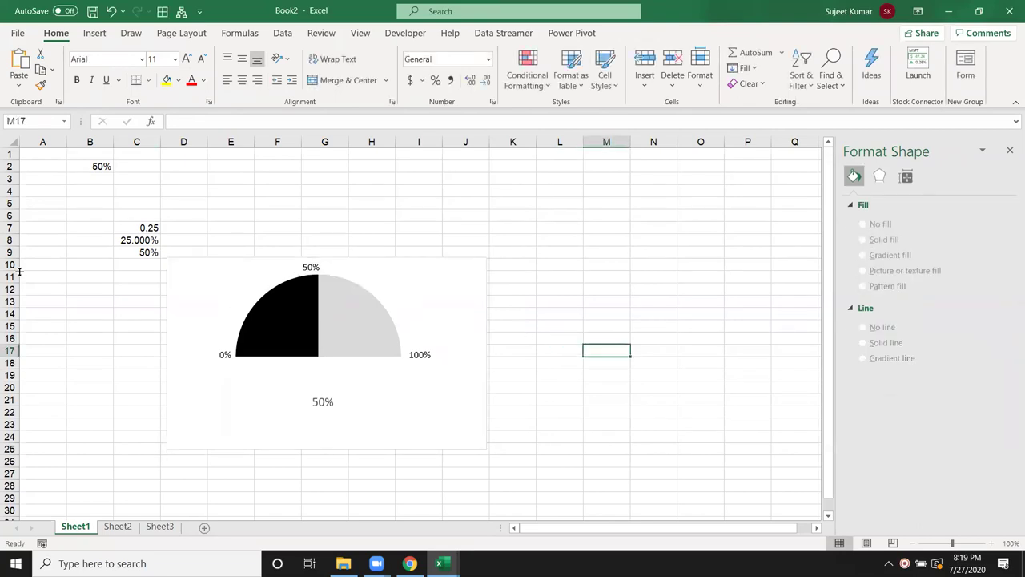
# Step: Enter 10%, 20%, 30% and 40% in B2 in turn to watch the gauge update
pyautogui.click(191, 278)
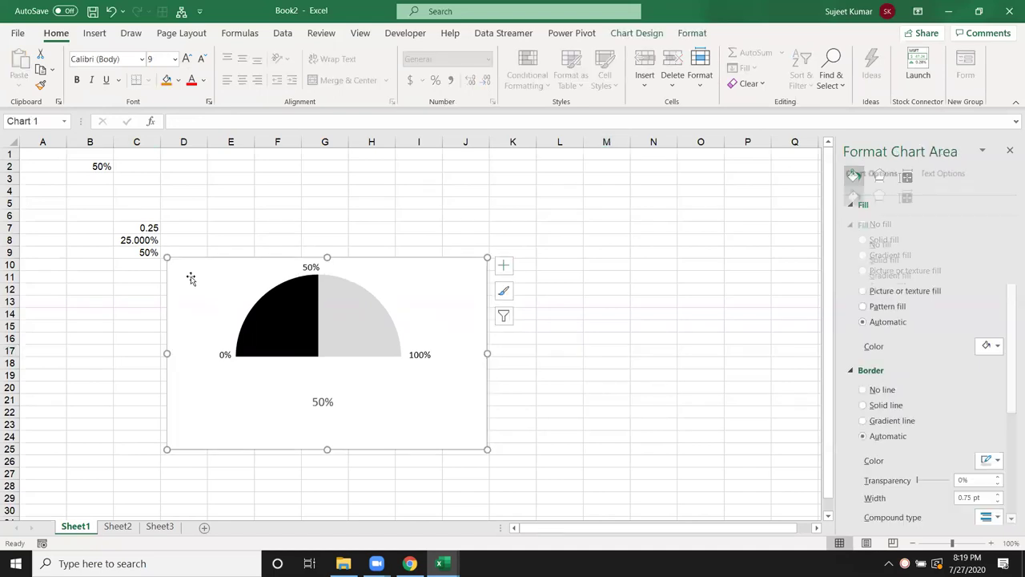
pyautogui.click(86, 166)
pyautogui.write('10%')
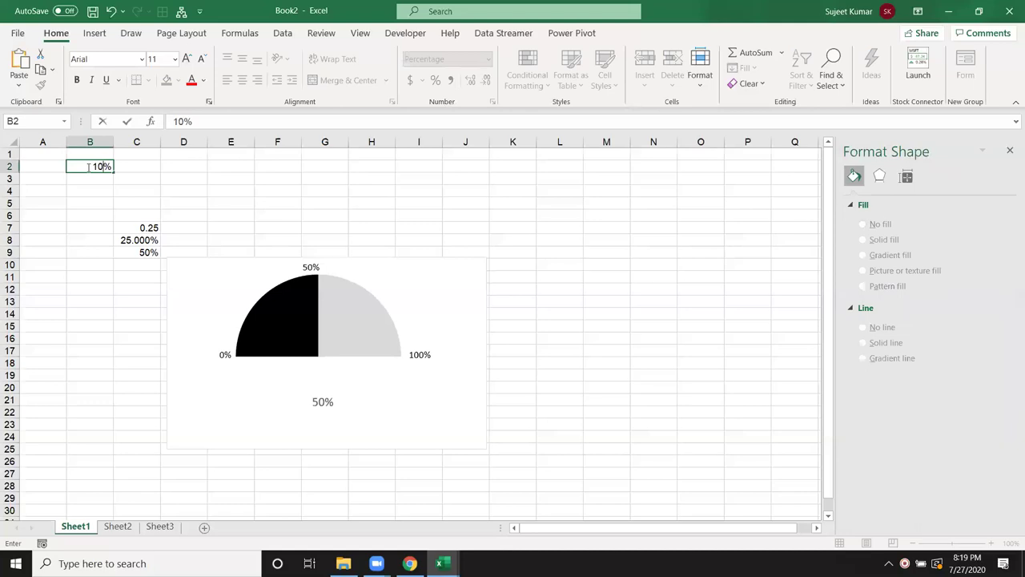
pyautogui.press('Return')
pyautogui.click(87, 166)
pyautogui.write('20%')
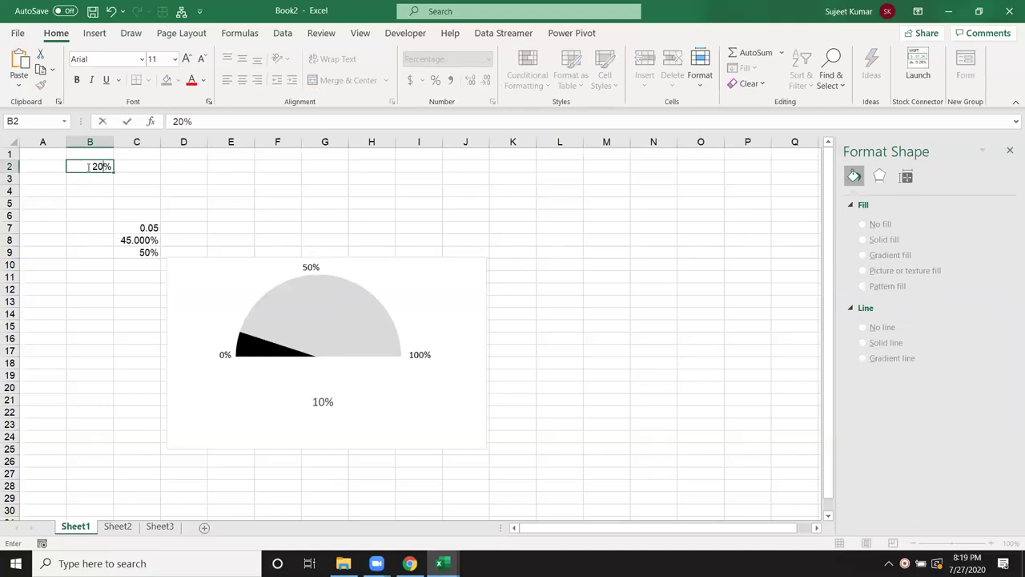
pyautogui.press('Return')
pyautogui.click(87, 167)
pyautogui.write('30%')
pyautogui.press('Return')
pyautogui.click(88, 166)
pyautogui.write('40')
pyautogui.press('Return')
# Step: Continue testing B2 with 60%, 70%, 80% and 90%, then restore it to 50%
pyautogui.click(88, 167)
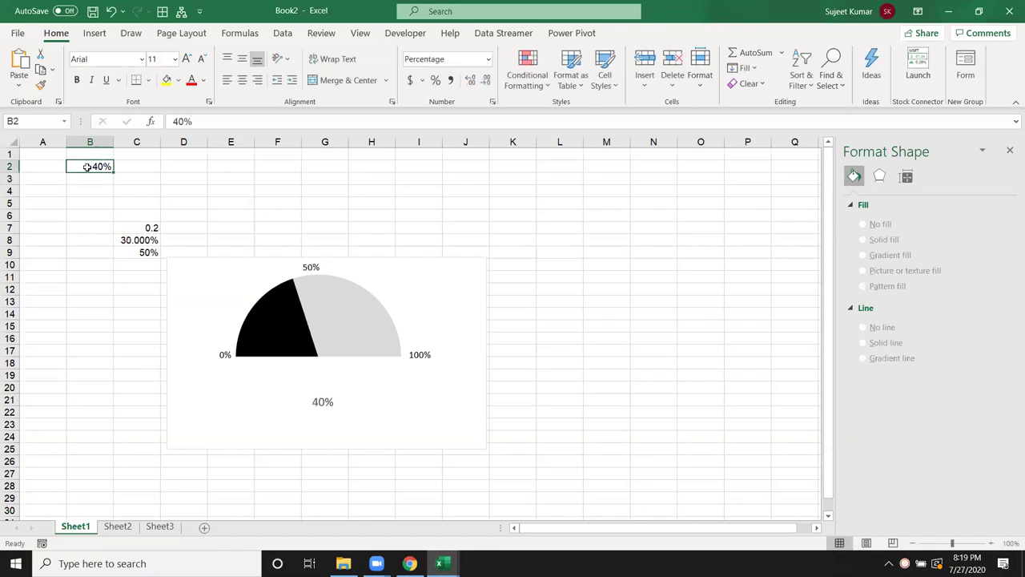
pyautogui.write('60')
pyautogui.press('Return')
pyautogui.click(87, 166)
pyautogui.write('7')
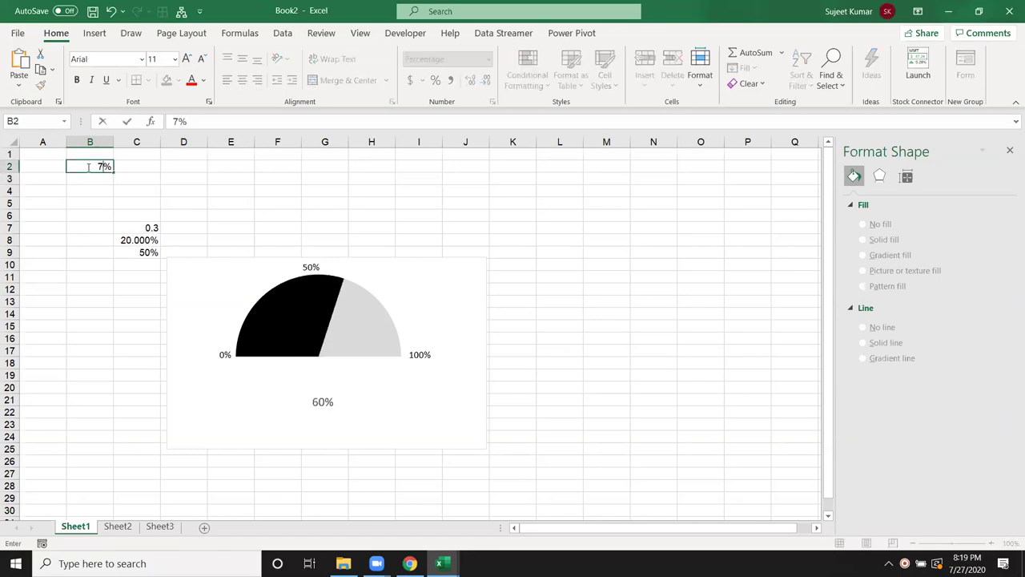
pyautogui.write('0')
pyautogui.press('Return')
pyautogui.click(88, 167)
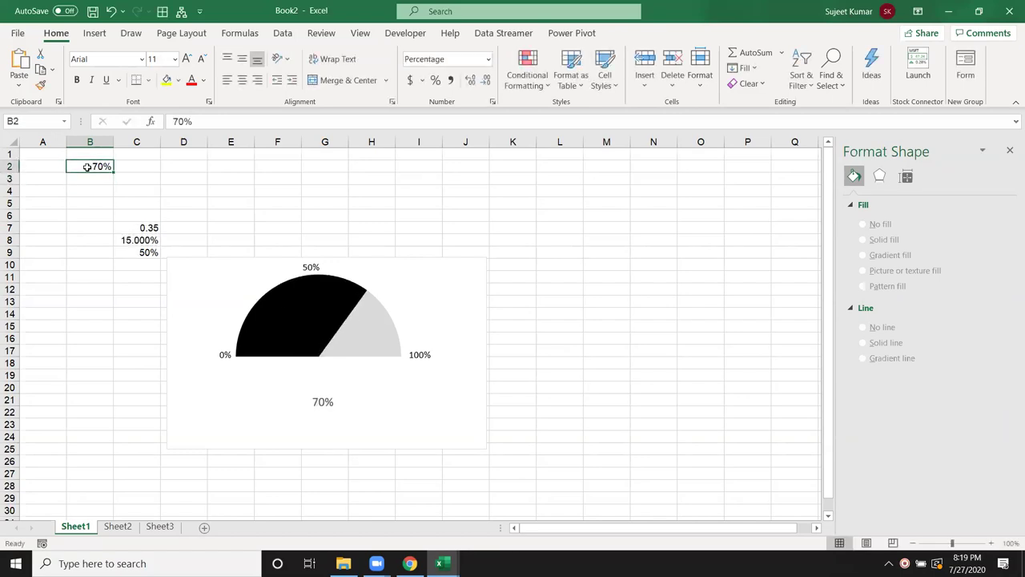
pyautogui.write('80')
pyautogui.press('Return')
pyautogui.click(88, 166)
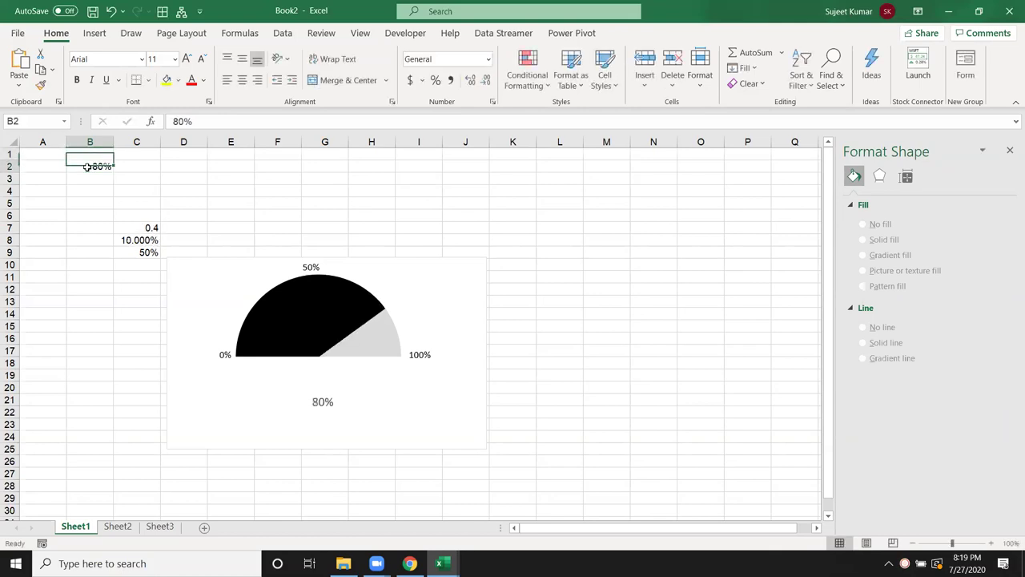
pyautogui.write('90')
pyautogui.press('Return')
pyautogui.press('Up')
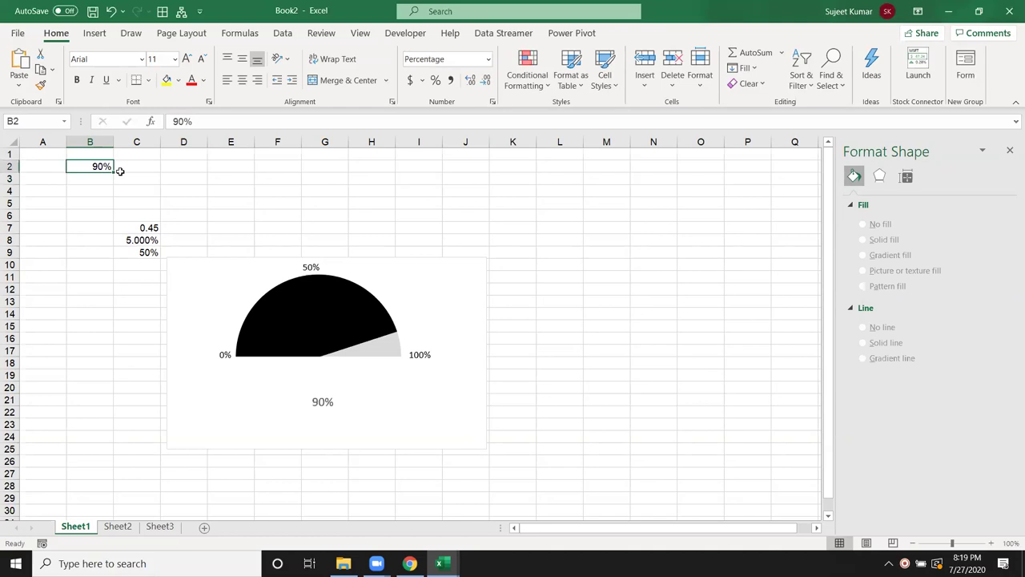
pyautogui.write('50')
pyautogui.press('Return')
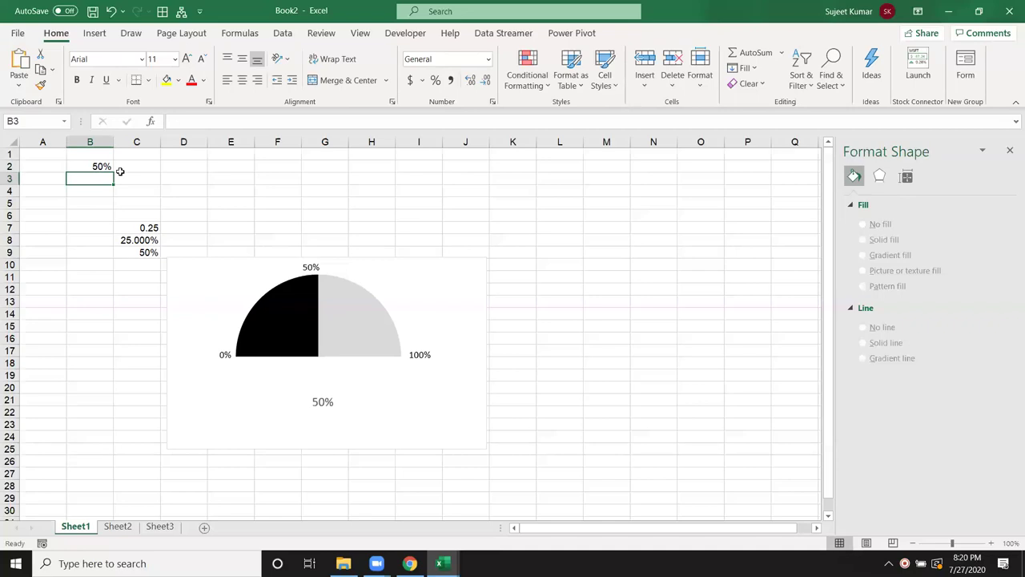
# Step: Set B2 on Sheet1 back to 10%, leaving the gauge at 10%
pyautogui.click(117, 526)
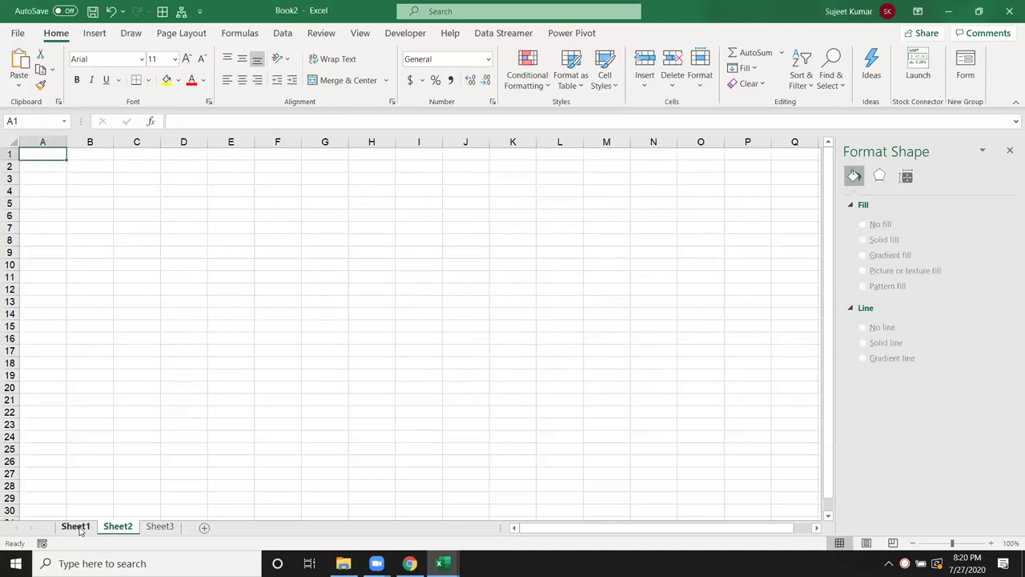
pyautogui.click(77, 527)
pyautogui.click(235, 267)
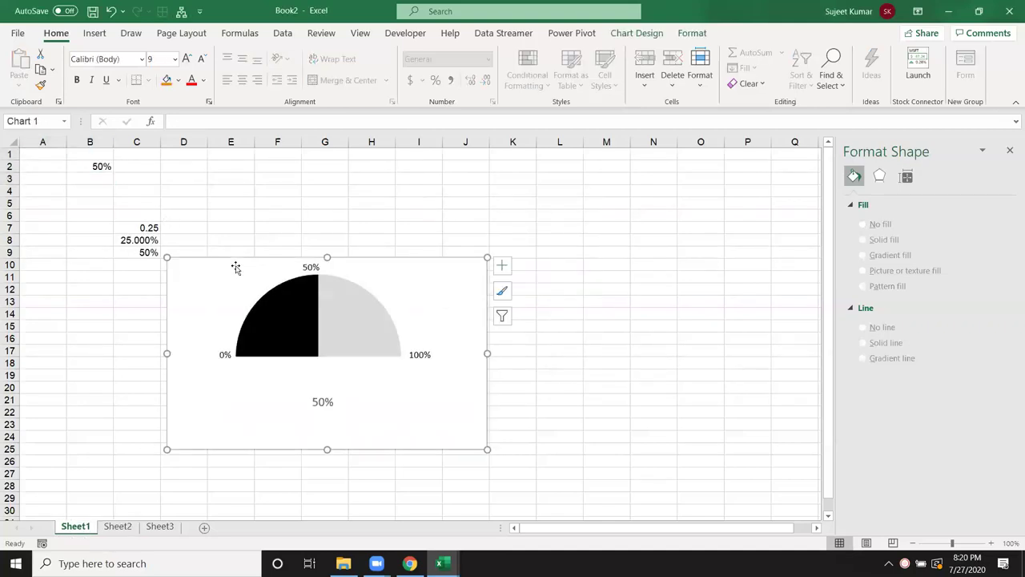
pyautogui.click(102, 166)
pyautogui.write('10%')
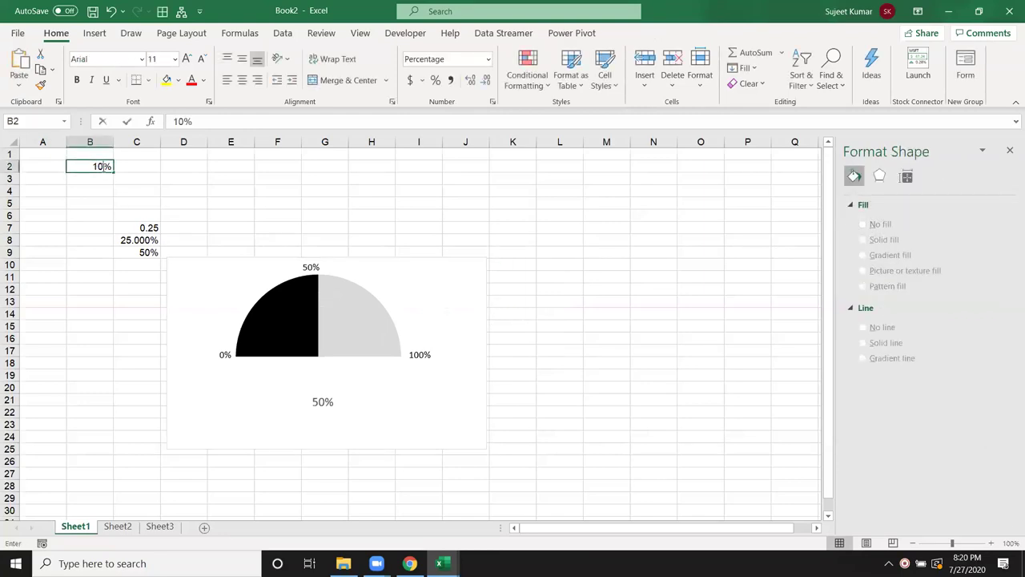
pyautogui.press('Return')
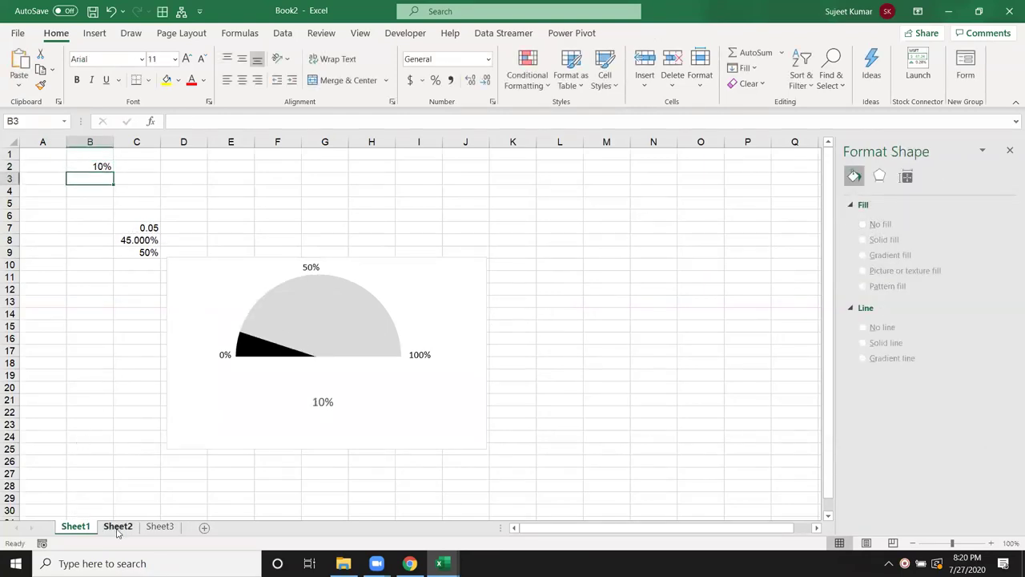
pyautogui.click(118, 528)
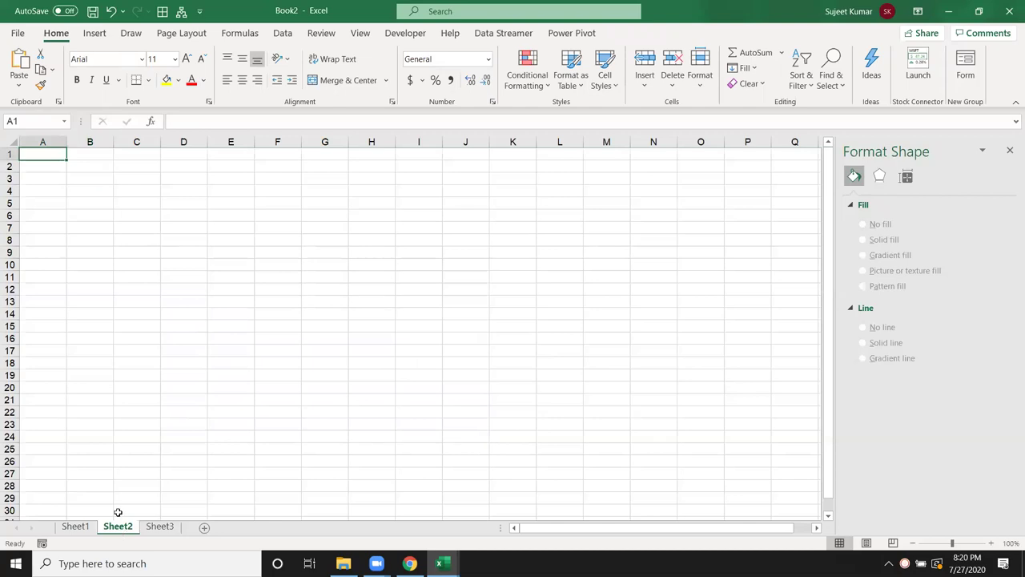
# Step: Enter 50% and 100% in B3:B4 and 100% in C3:C4, then select B3:C4
pyautogui.click(97, 176)
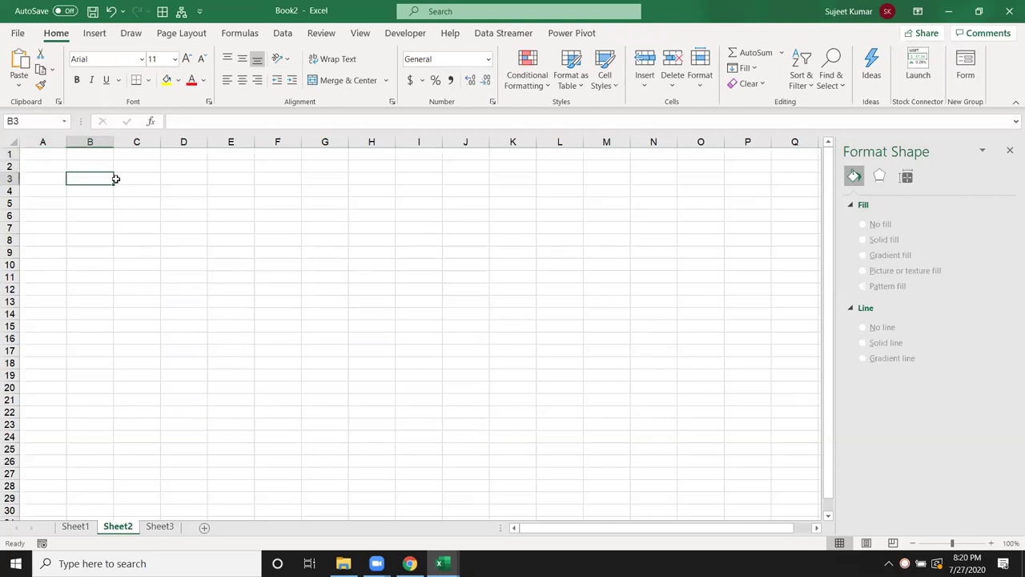
pyautogui.write('50%')
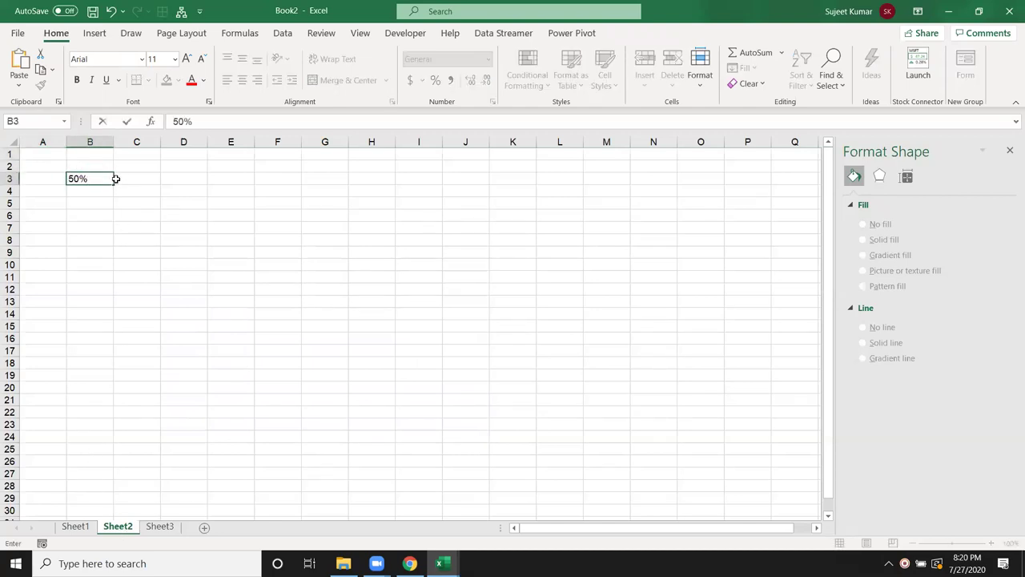
pyautogui.press('Return')
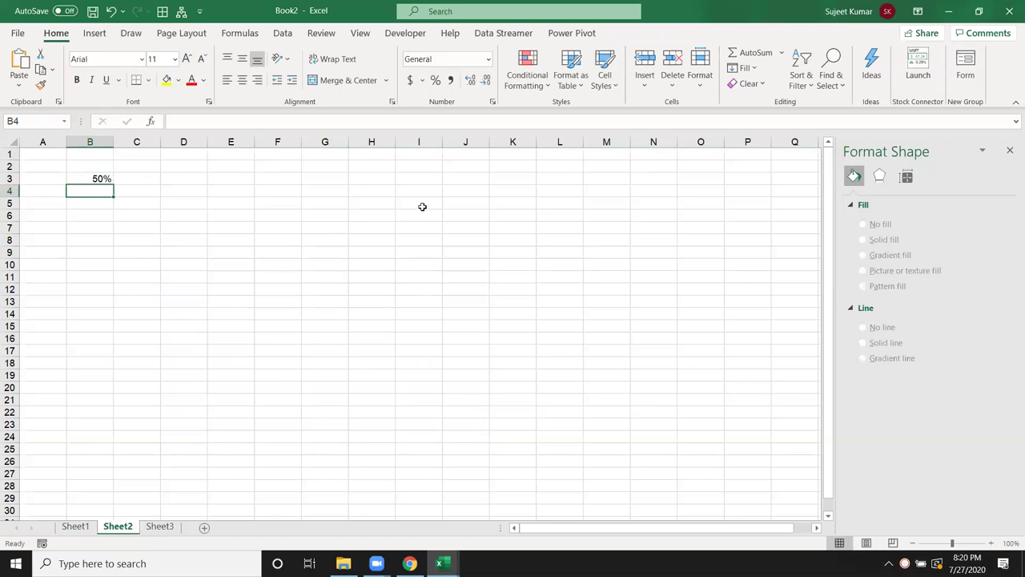
pyautogui.write('100%')
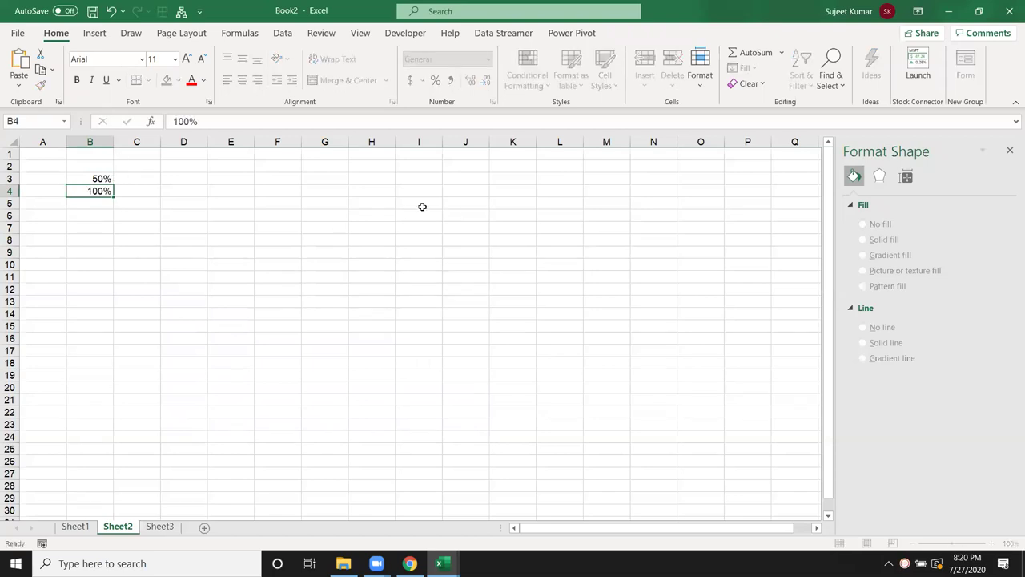
pyautogui.press('Tab')
pyautogui.press('Up')
pyautogui.write('100%')
pyautogui.press('Return')
pyautogui.write('100')
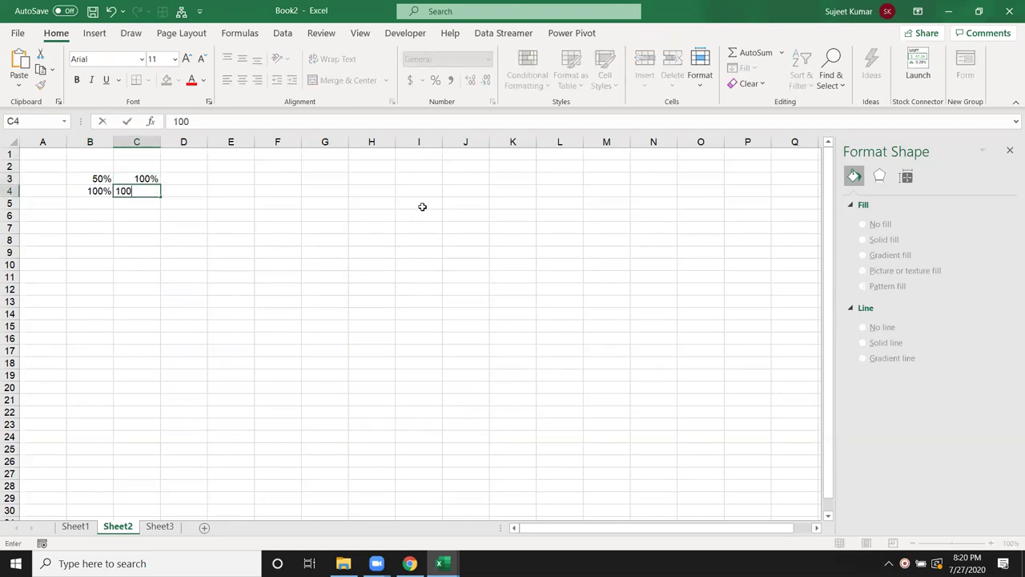
pyautogui.write('%')
pyautogui.press('Return')
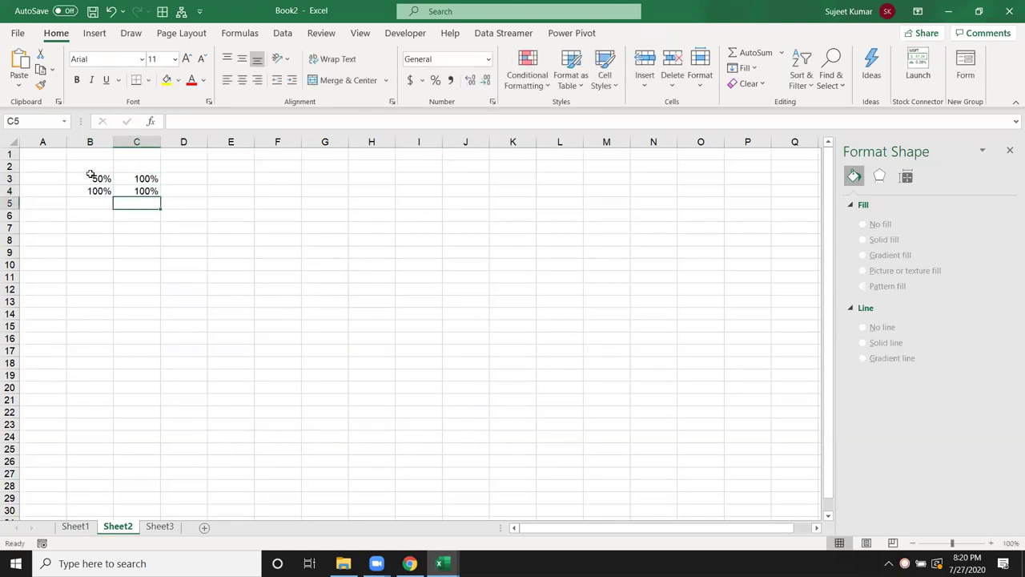
pyautogui.moveTo(90, 175); pyautogui.dragTo(147, 190)
# Step: Insert a clustered column chart from B3:C4 and enlarge it
pyautogui.click(95, 32)
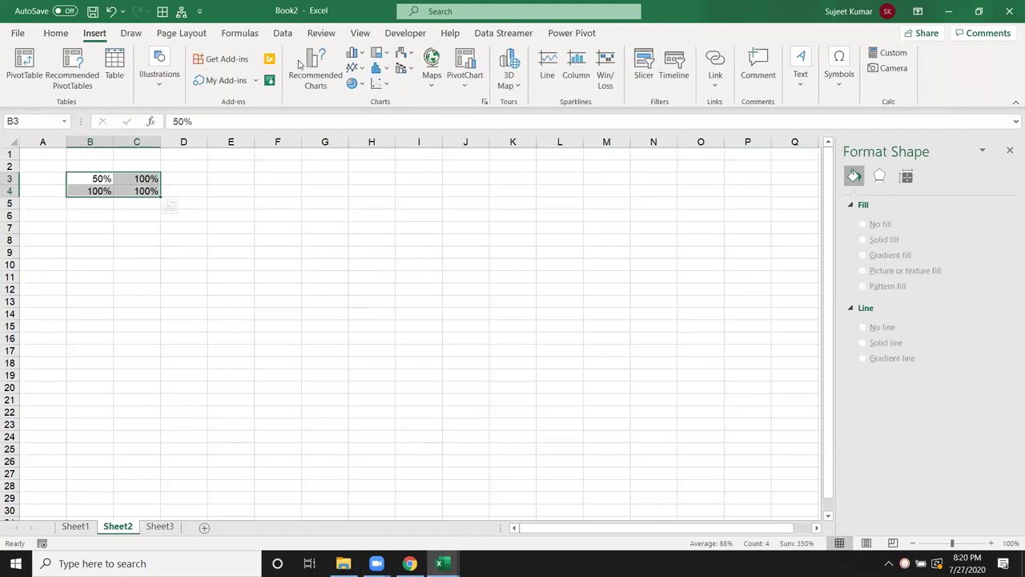
pyautogui.click(355, 53)
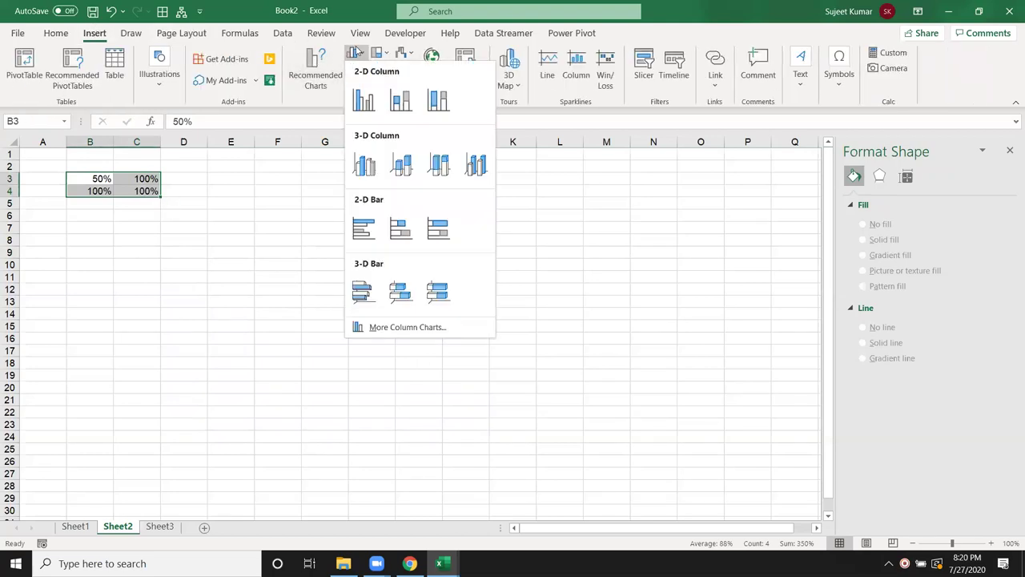
pyautogui.click(363, 100)
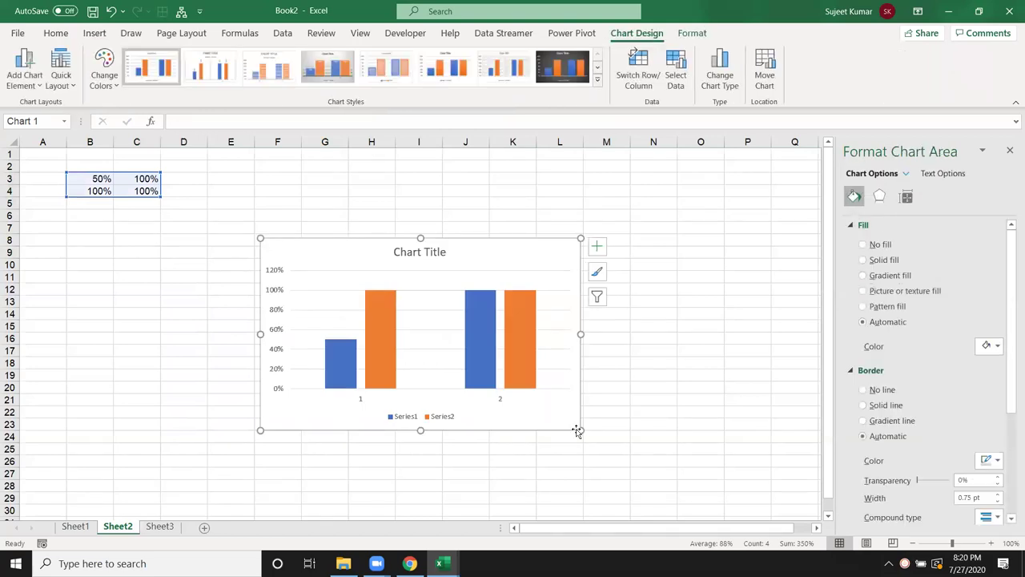
pyautogui.moveTo(577, 431); pyautogui.dragTo(607, 479)
# Step: Set the orange series' Series Overlap to 100%
pyautogui.click(378, 420)
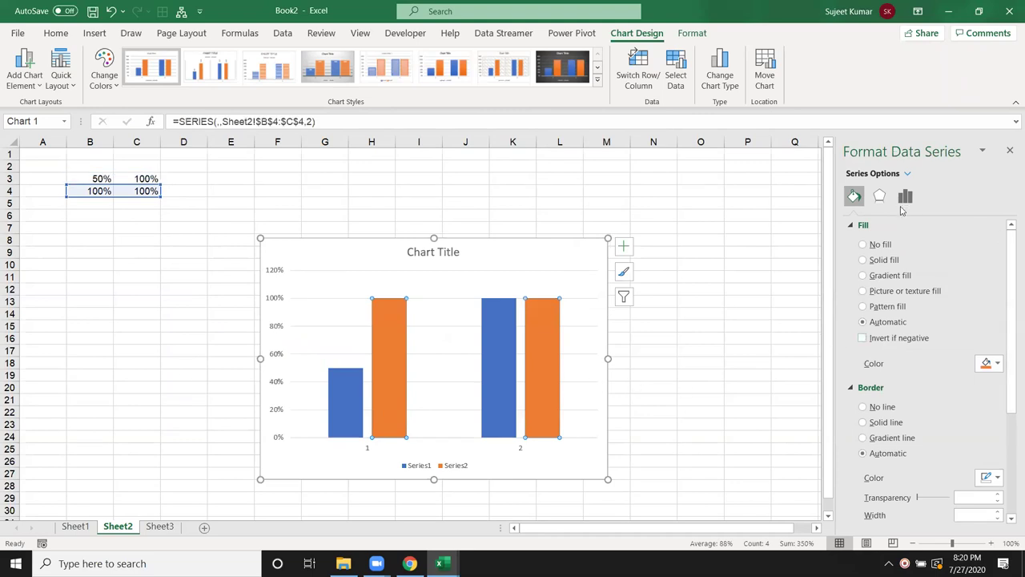
pyautogui.click(905, 196)
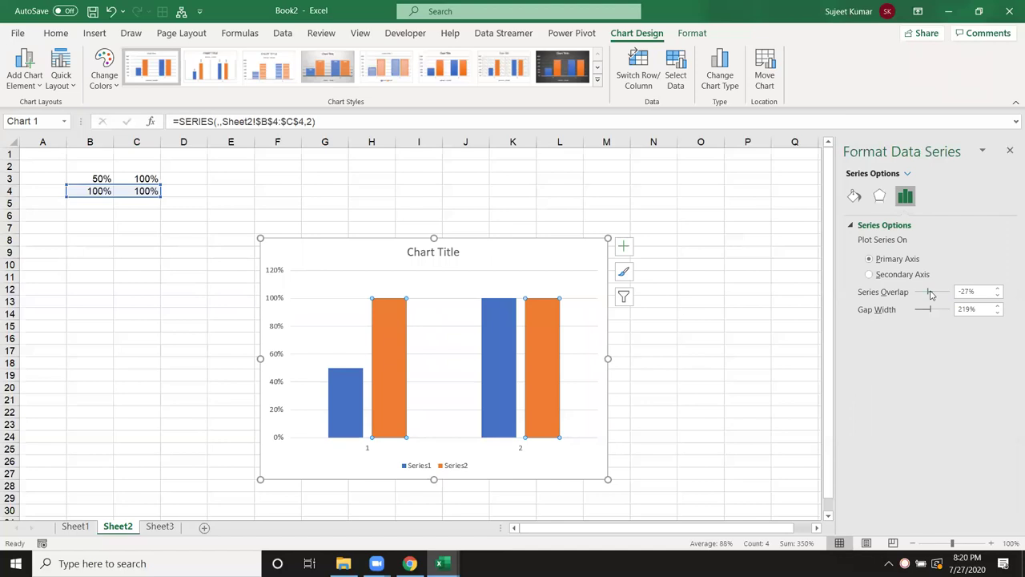
pyautogui.moveTo(932, 295); pyautogui.dragTo(941, 294)
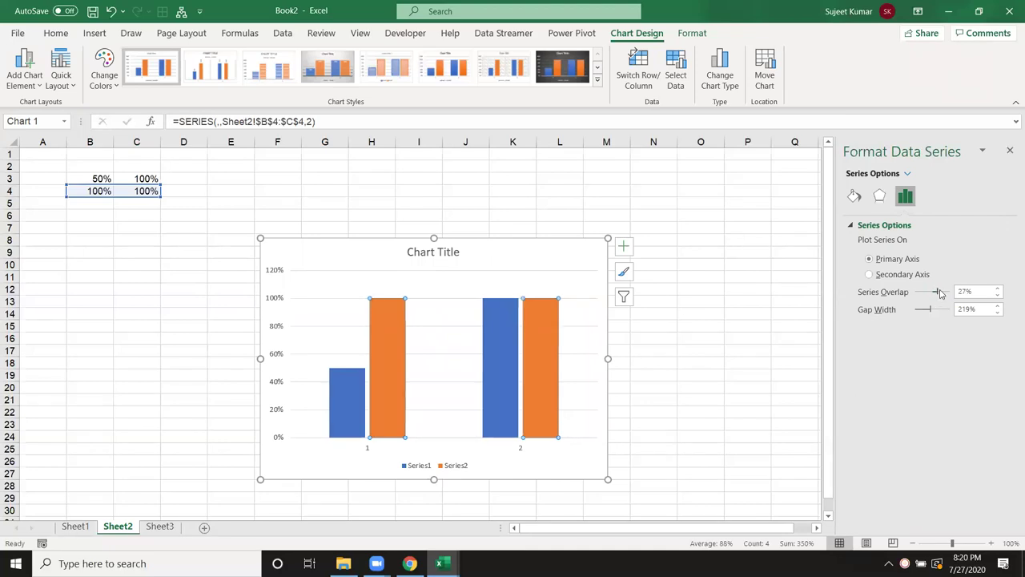
pyautogui.moveTo(942, 295); pyautogui.dragTo(951, 295)
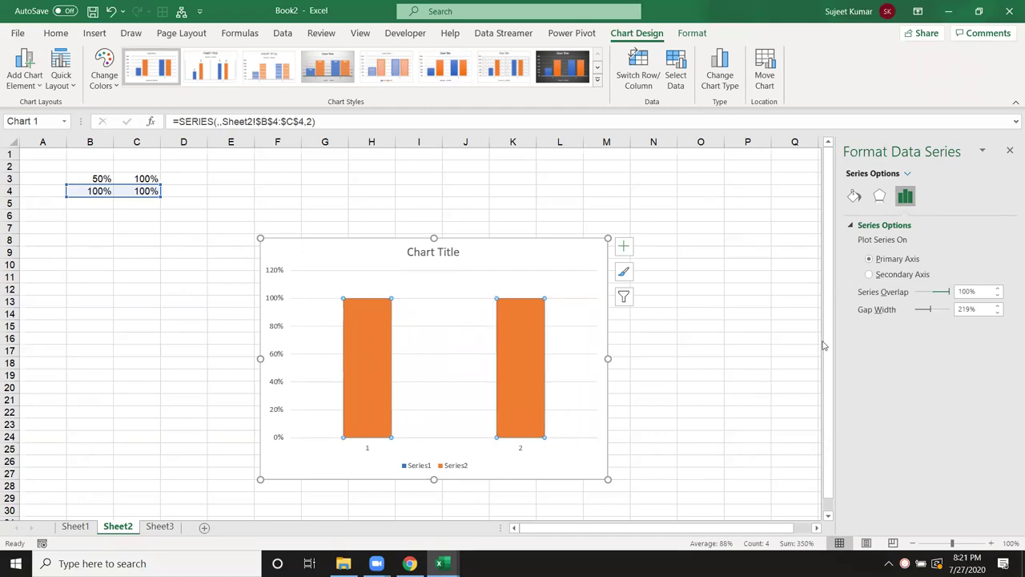
# Step: Clear C3:C4 and delete the chart's horizontal axis
pyautogui.click(685, 333)
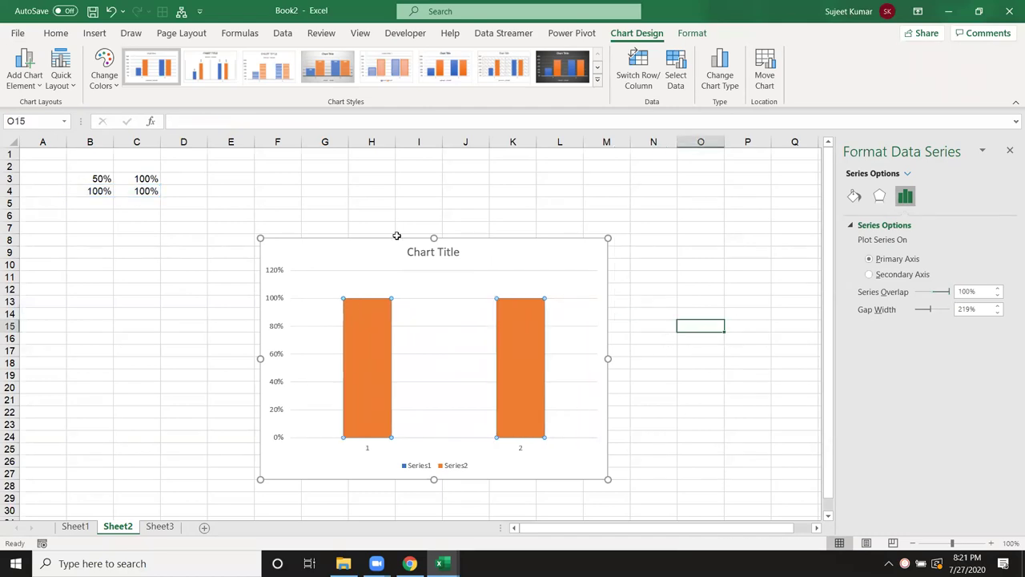
pyautogui.moveTo(136, 179); pyautogui.dragTo(134, 191)
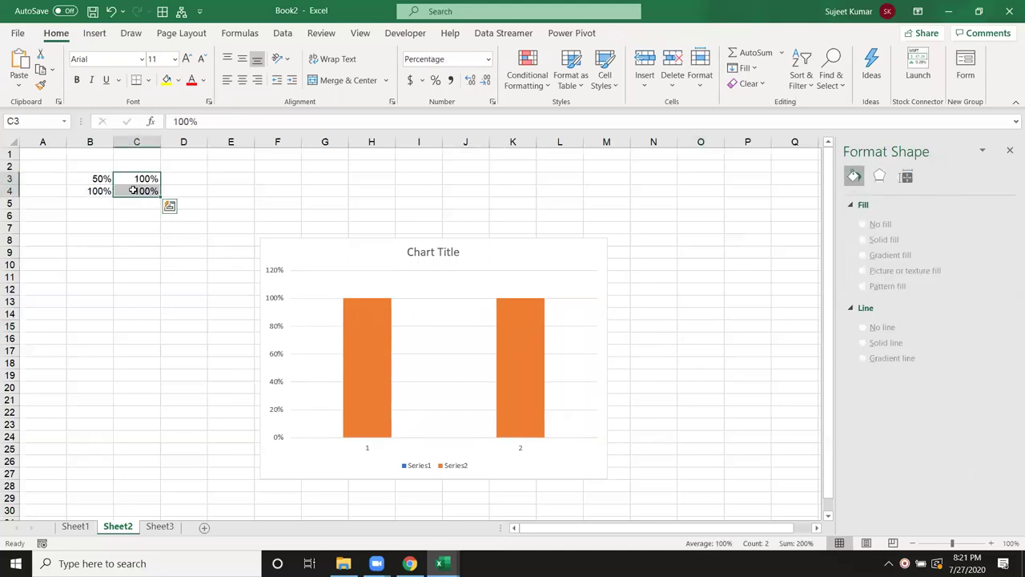
pyautogui.press('Delete')
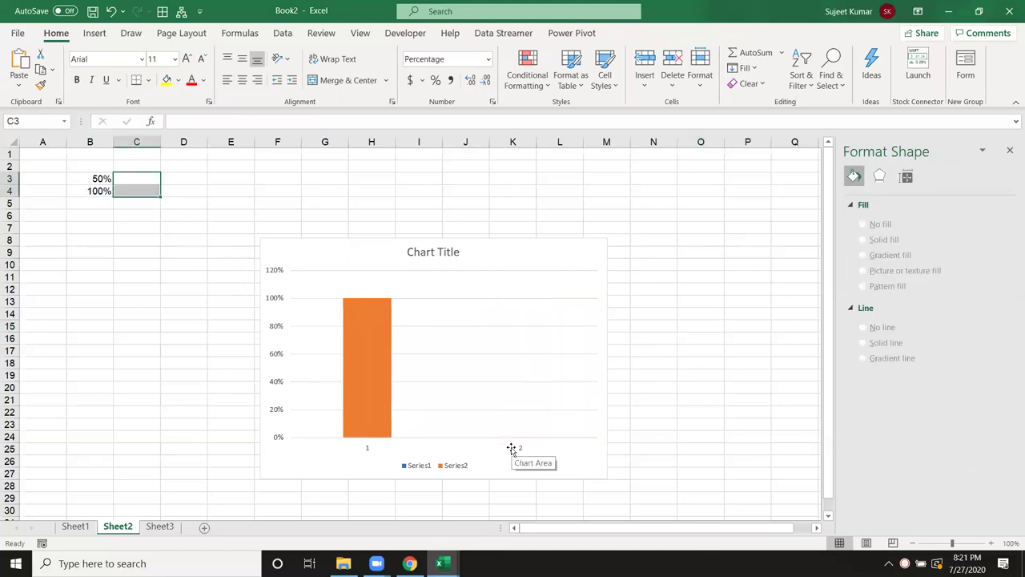
pyautogui.click(518, 451)
pyautogui.click(521, 453)
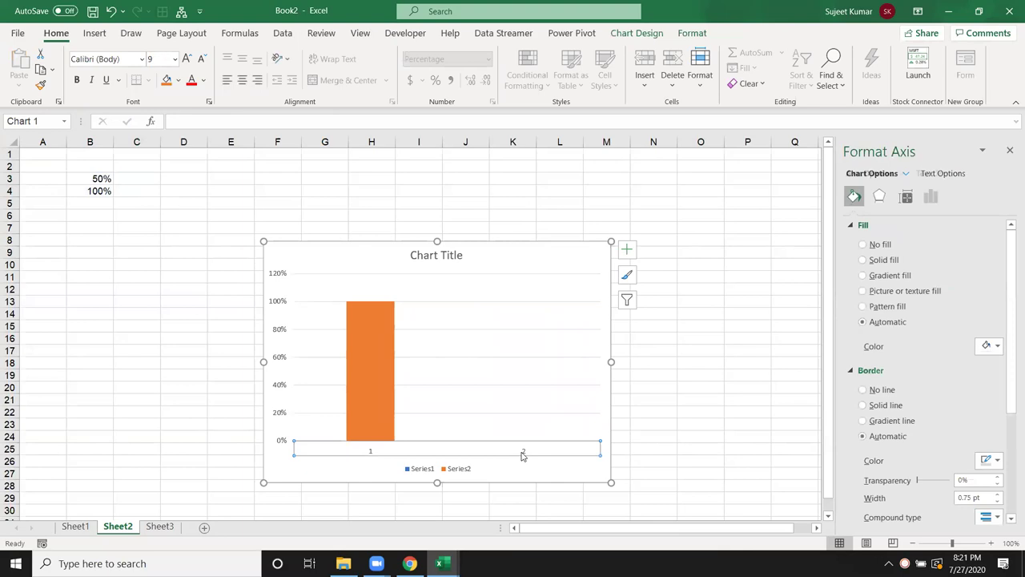
pyautogui.press('Delete')
# Step: Limit the orange series to B4 and change its SERIES order number to 1
pyautogui.click(396, 332)
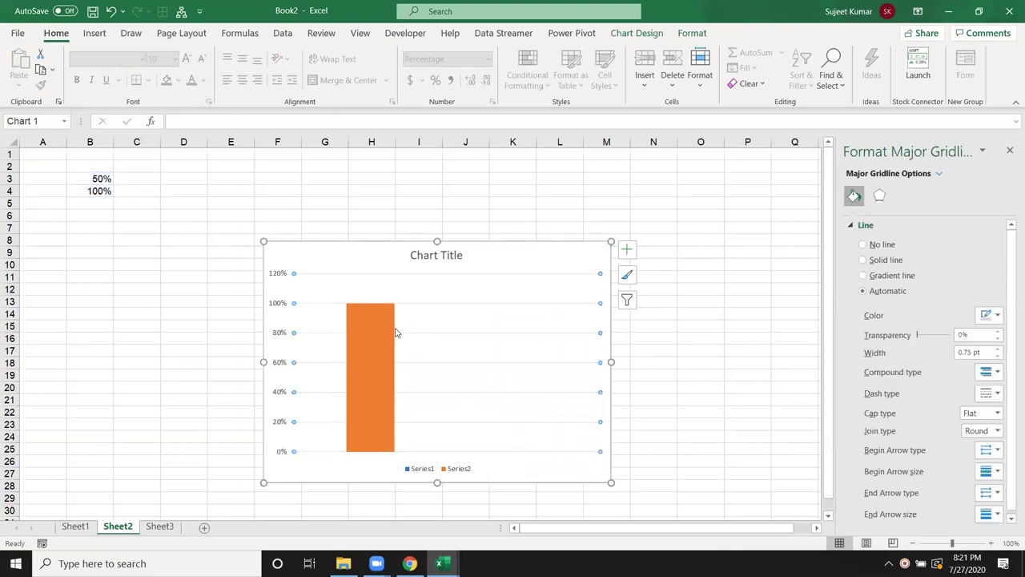
pyautogui.click(391, 334)
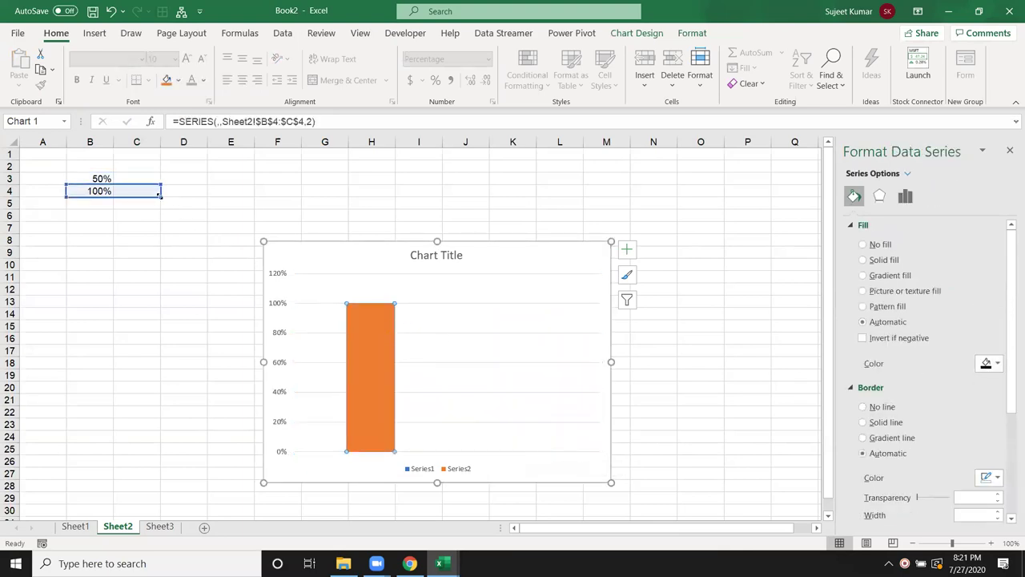
pyautogui.moveTo(134, 199); pyautogui.dragTo(127, 201)
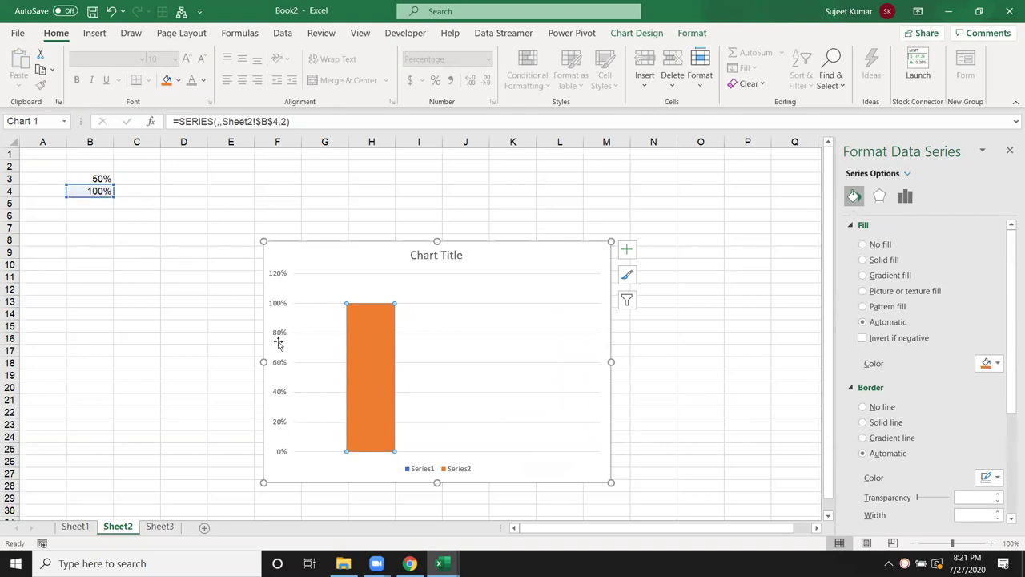
pyautogui.click(519, 371)
pyautogui.click(379, 342)
pyautogui.click(284, 121)
pyautogui.press('BackSpace')
pyautogui.write('1')
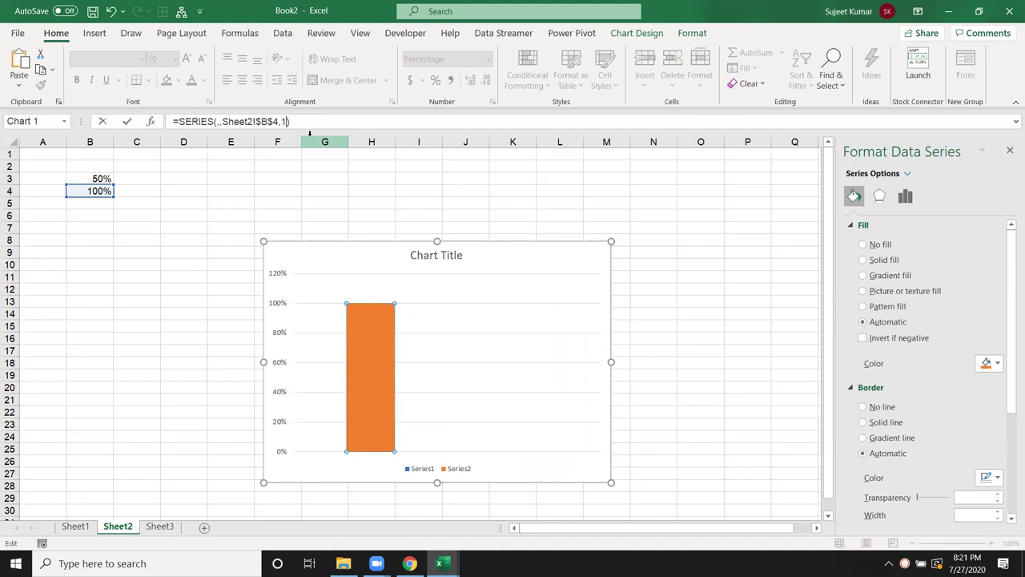
pyautogui.press('Return')
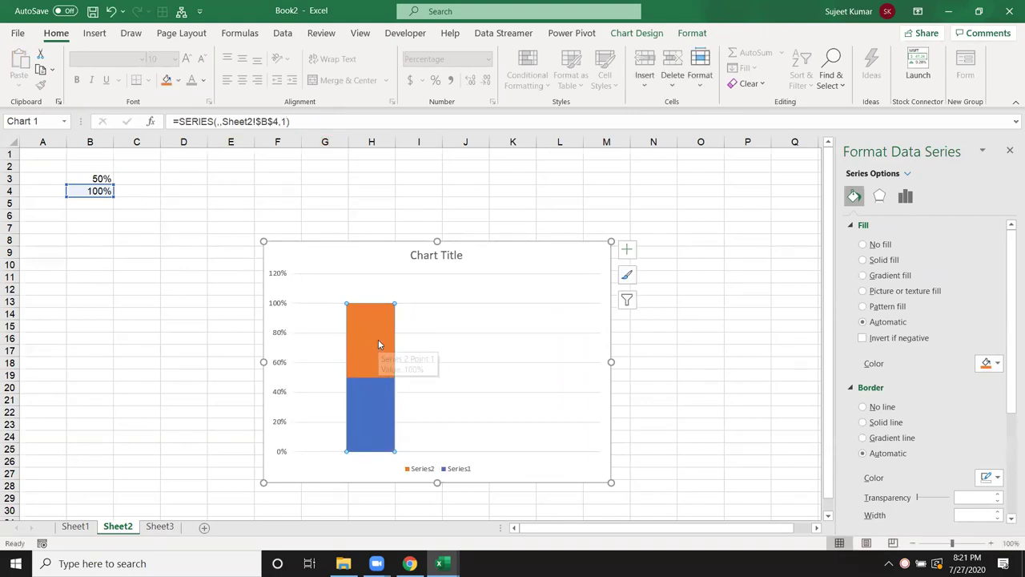
# Step: Limit the blue series range to cell B3
pyautogui.click(452, 416)
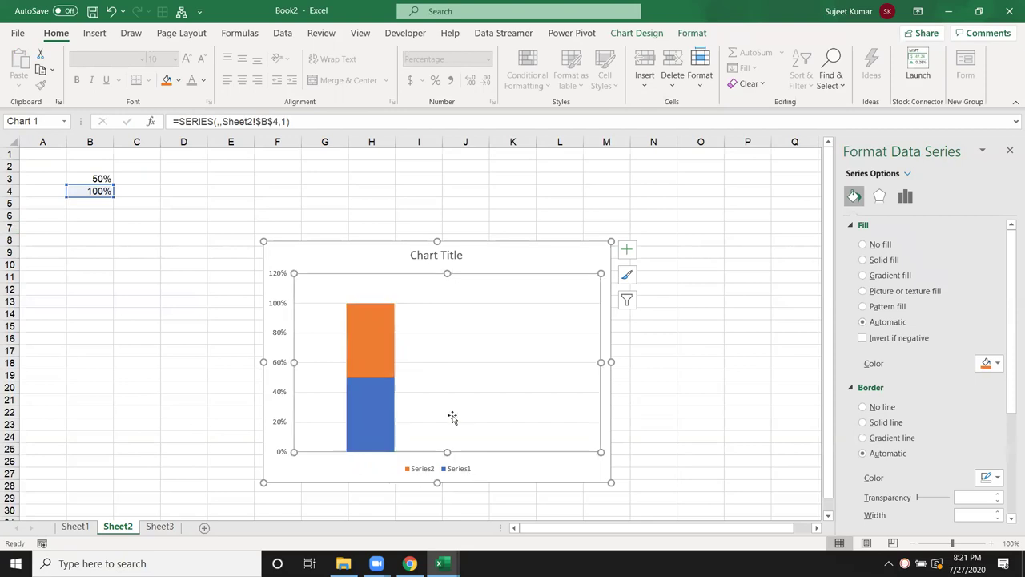
pyautogui.click(360, 393)
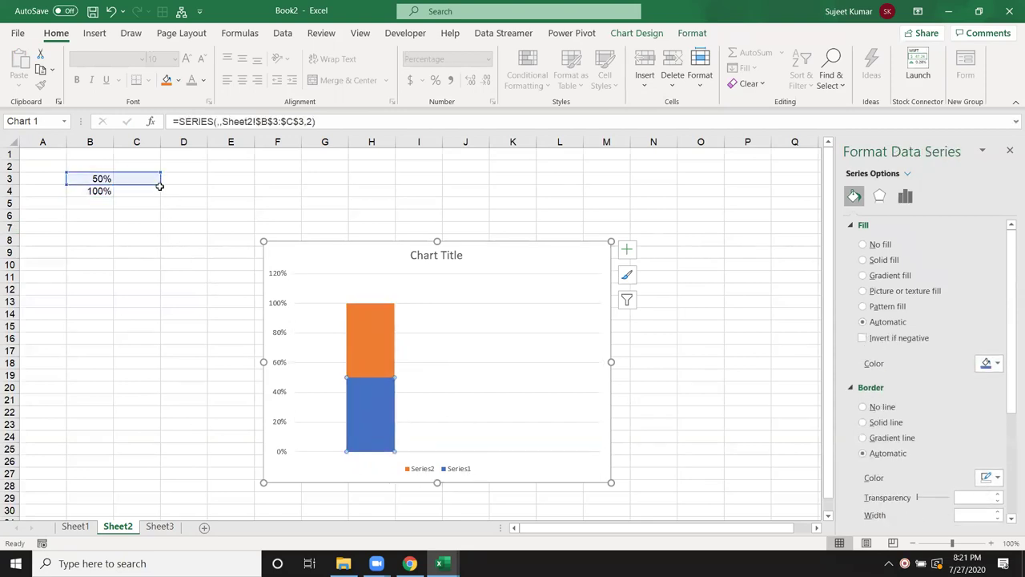
pyautogui.click(160, 213)
pyautogui.click(366, 405)
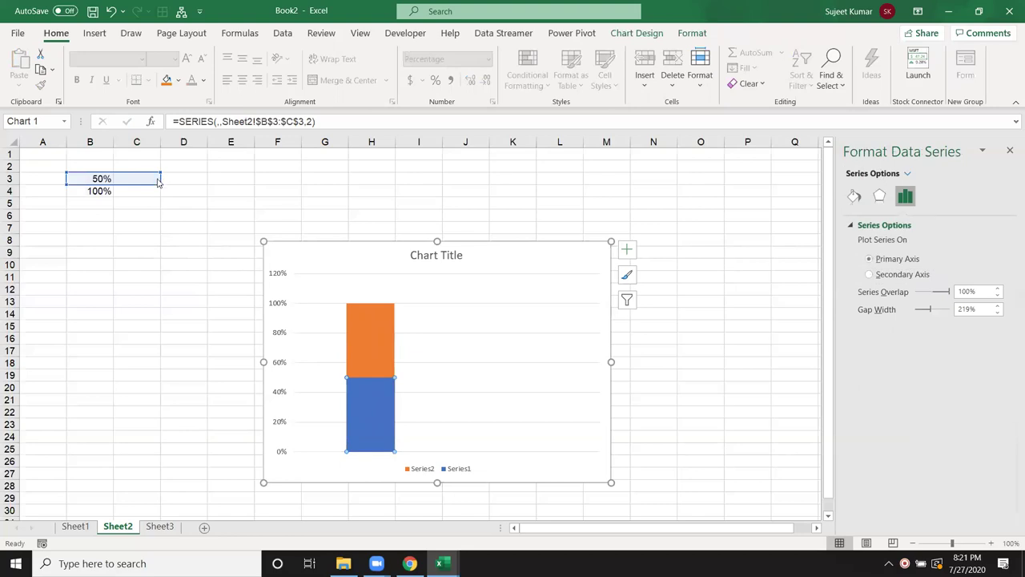
pyautogui.moveTo(160, 181); pyautogui.dragTo(116, 183)
pyautogui.click(141, 263)
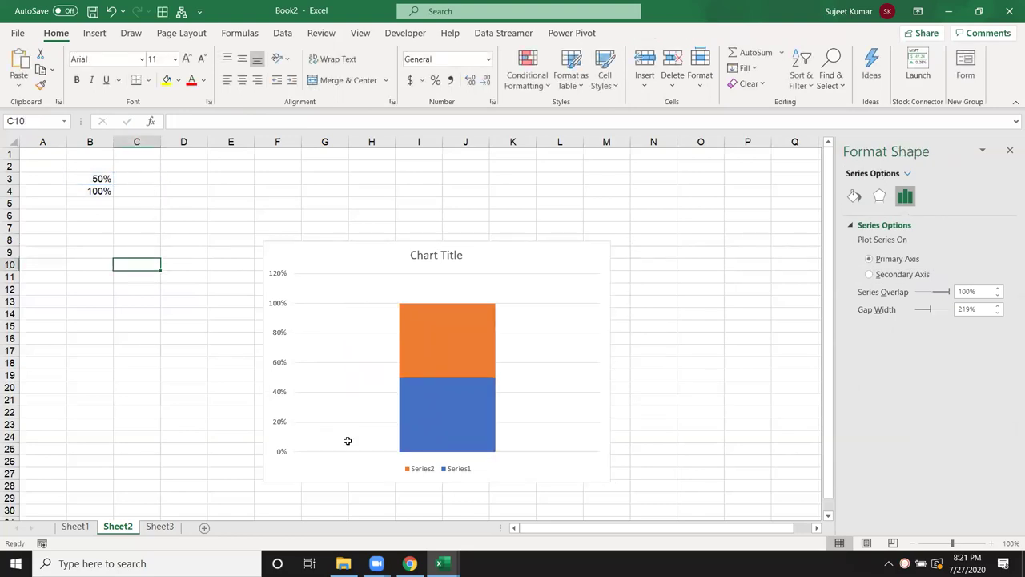
# Step: Delete the chart's vertical axis, gridlines, legend and title
pyautogui.click(278, 345)
pyautogui.click(280, 331)
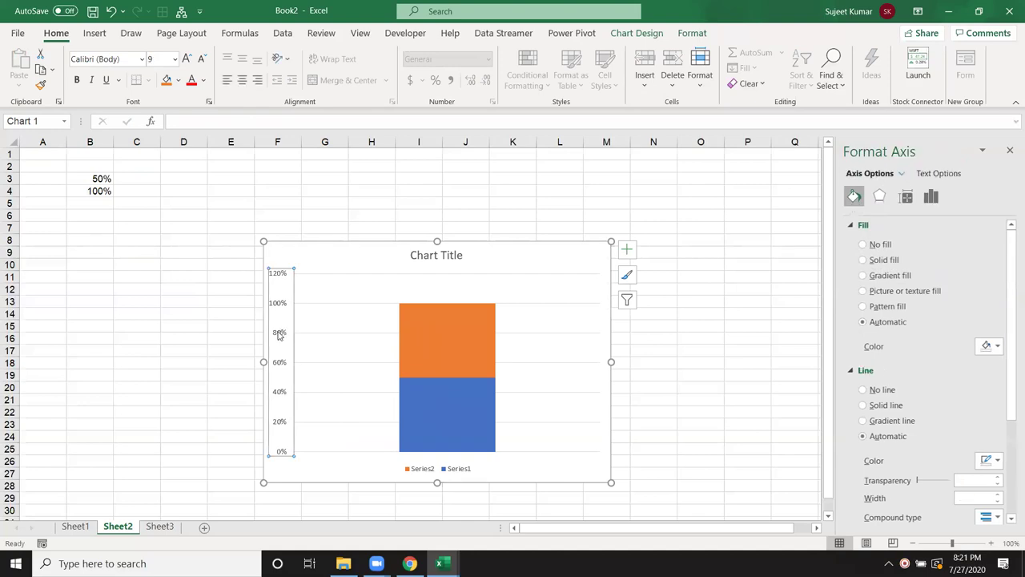
pyautogui.press('Delete')
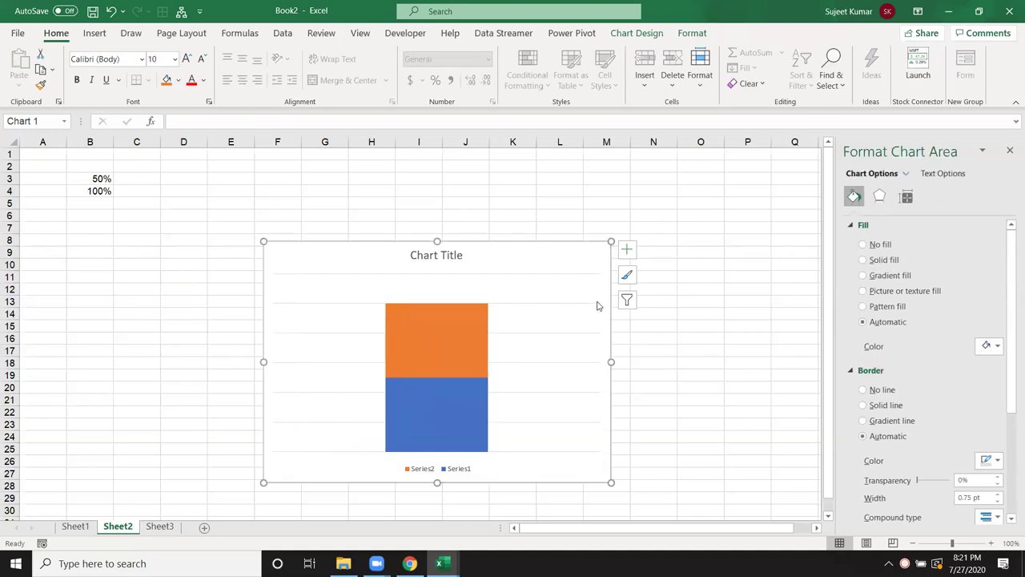
pyautogui.press('Delete')
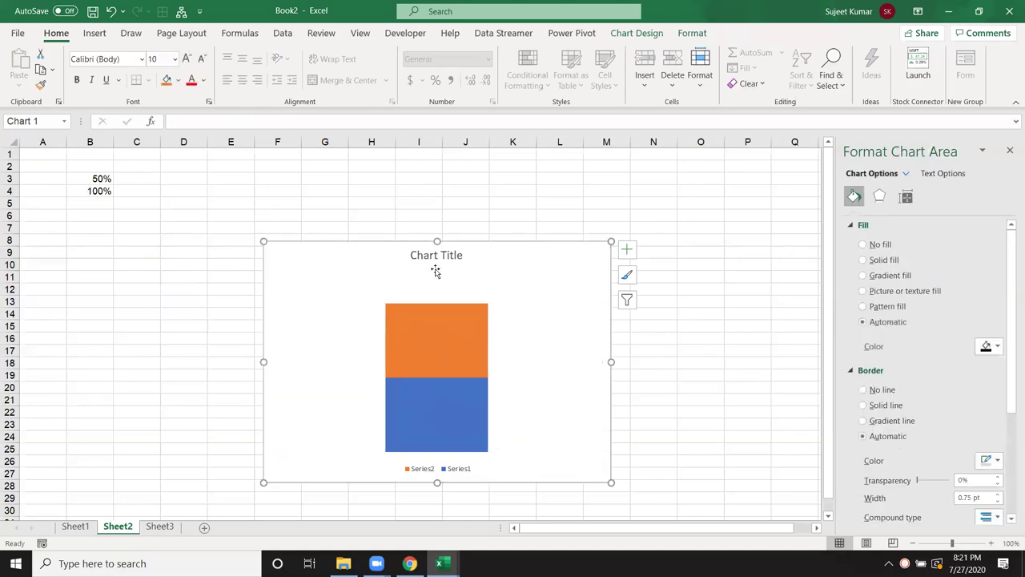
pyautogui.click(426, 473)
pyautogui.press('Delete')
pyautogui.click(435, 262)
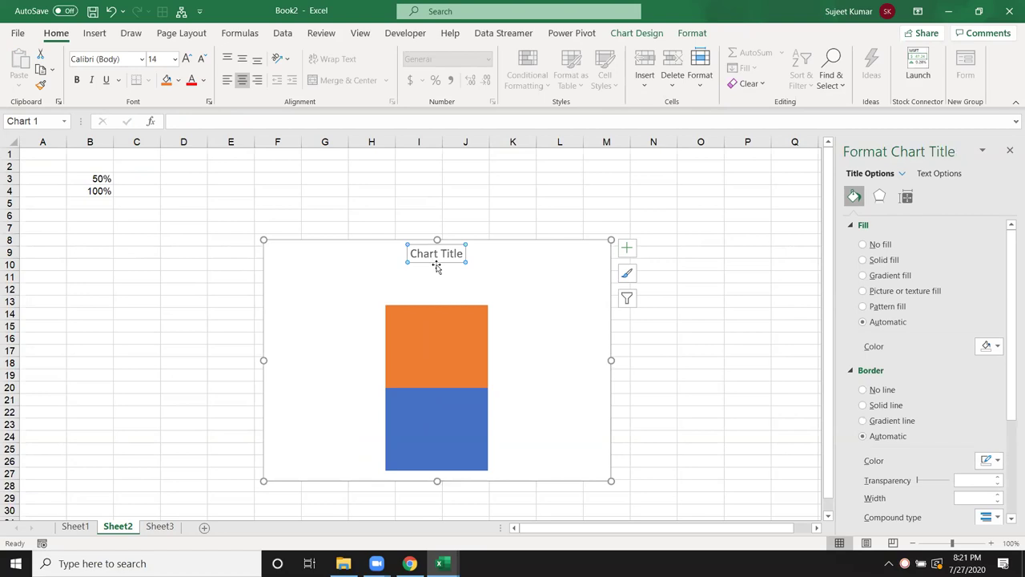
pyautogui.press('Delete')
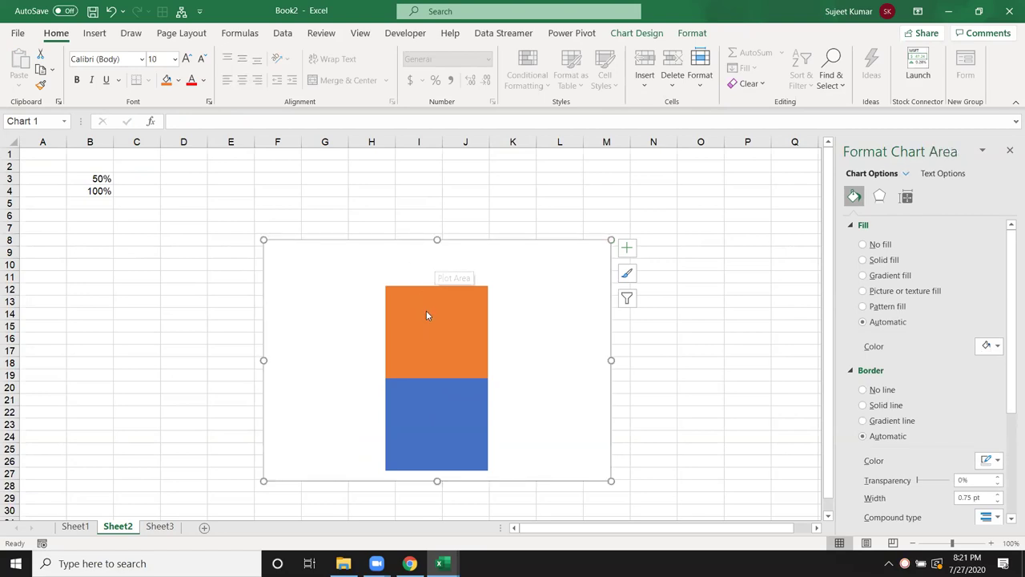
# Step: Review the orange series' overlap and effects settings in the Format pane
pyautogui.click(426, 311)
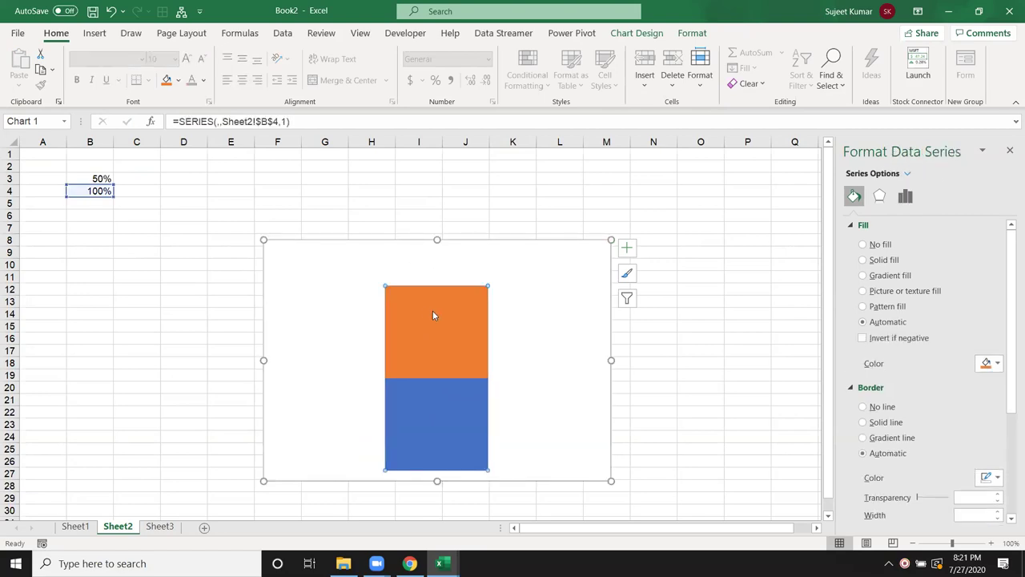
pyautogui.rightClick(433, 315)
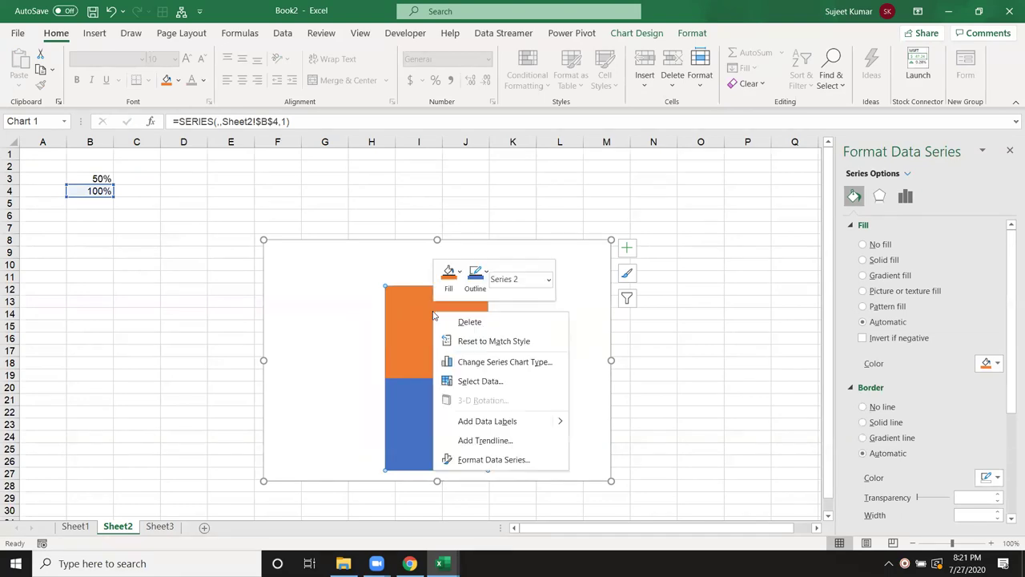
pyautogui.click(903, 200)
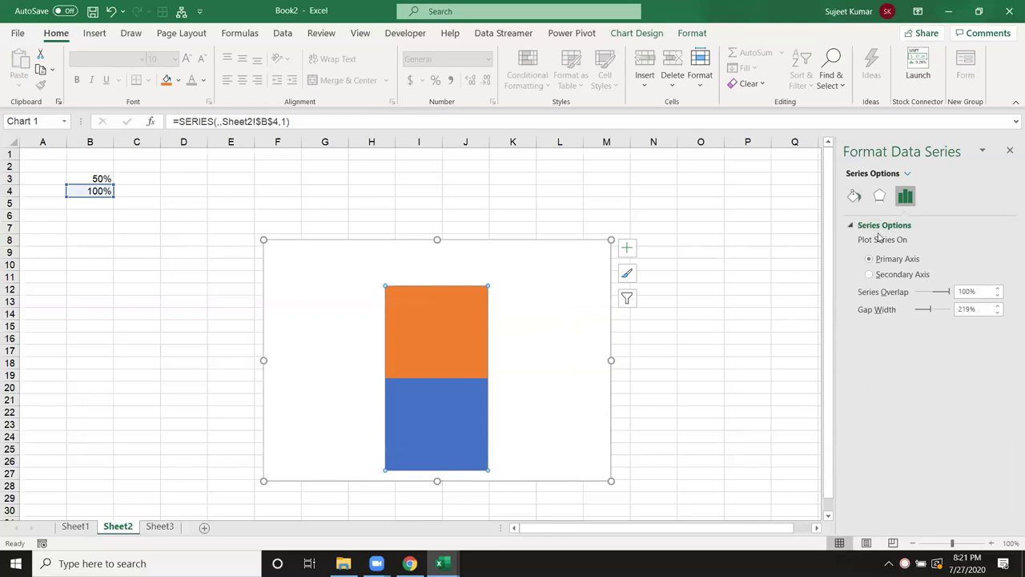
pyautogui.click(880, 196)
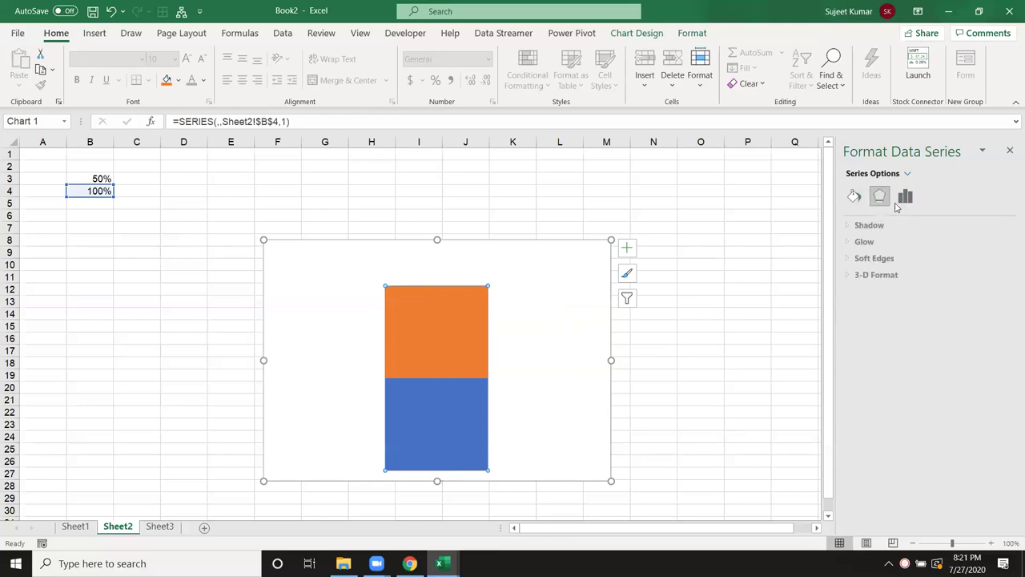
# Step: Stretch the plot area up to the chart top and make the chart taller
pyautogui.click(277, 311)
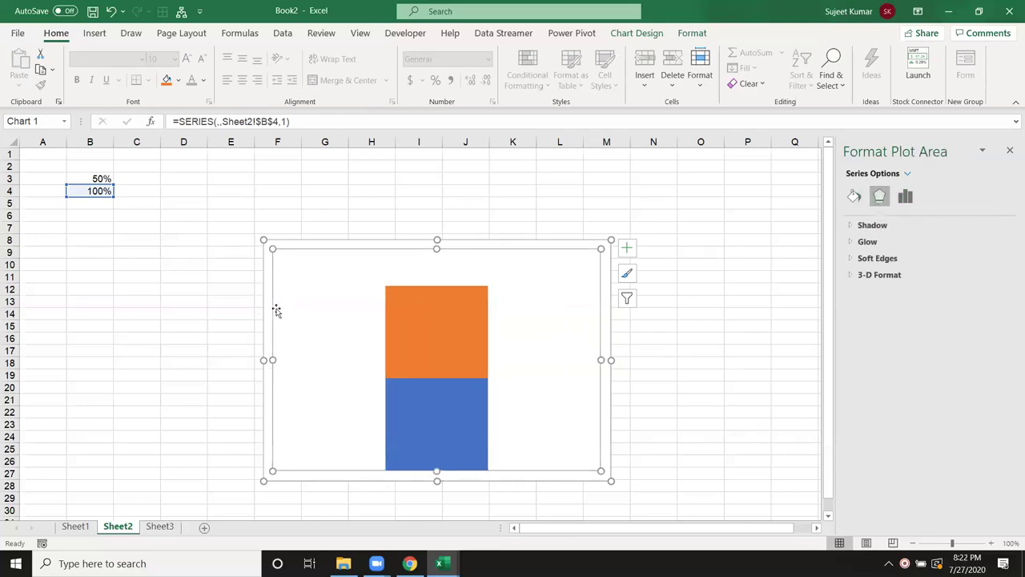
pyautogui.click(633, 342)
pyautogui.click(681, 357)
pyautogui.click(451, 254)
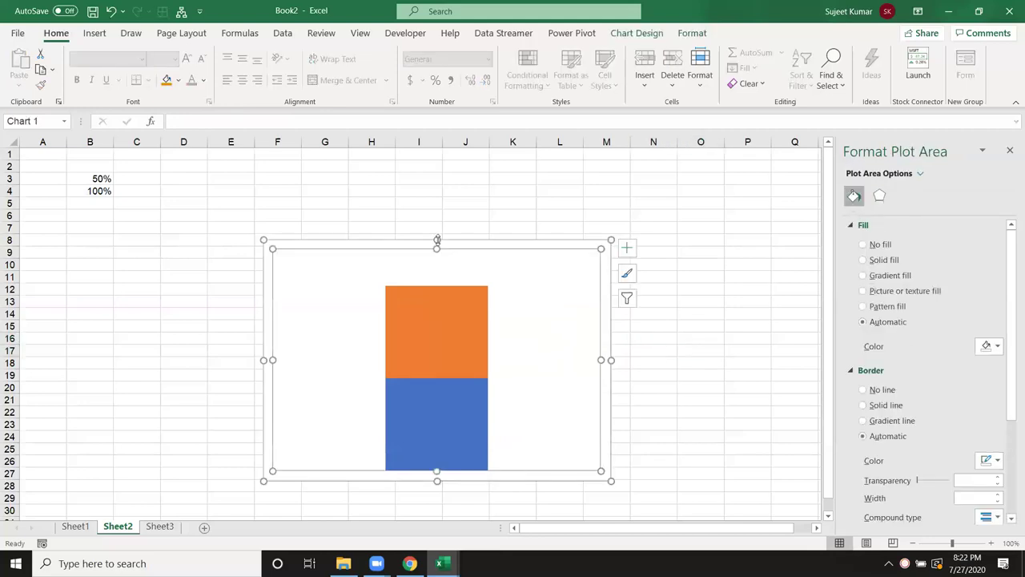
pyautogui.moveTo(438, 238); pyautogui.dragTo(440, 166)
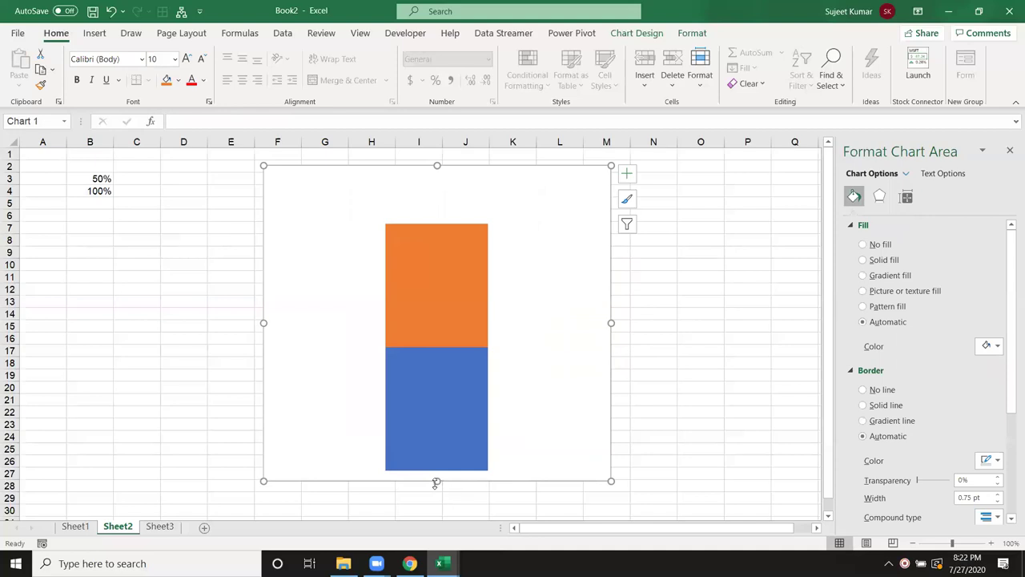
pyautogui.moveTo(437, 481); pyautogui.dragTo(436, 486)
pyautogui.click(329, 182)
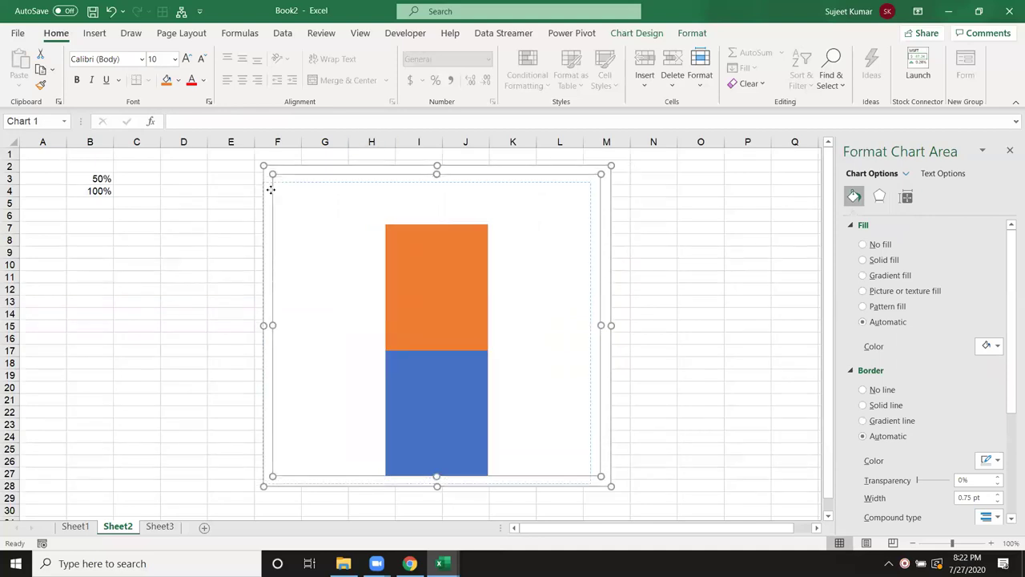
pyautogui.click(162, 250)
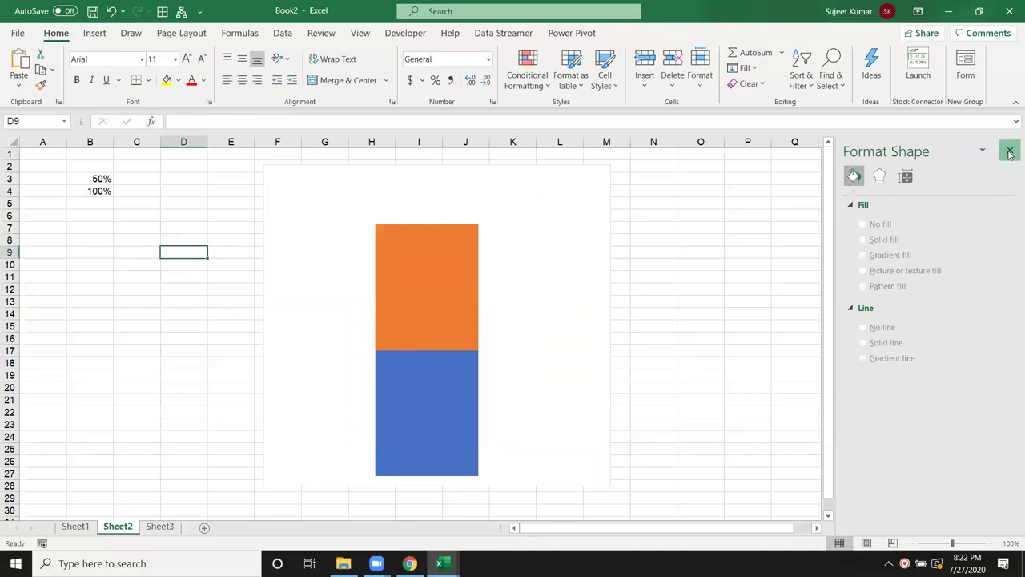
# Step: Close the Format pane and move the chart left toward the data
pyautogui.click(1009, 151)
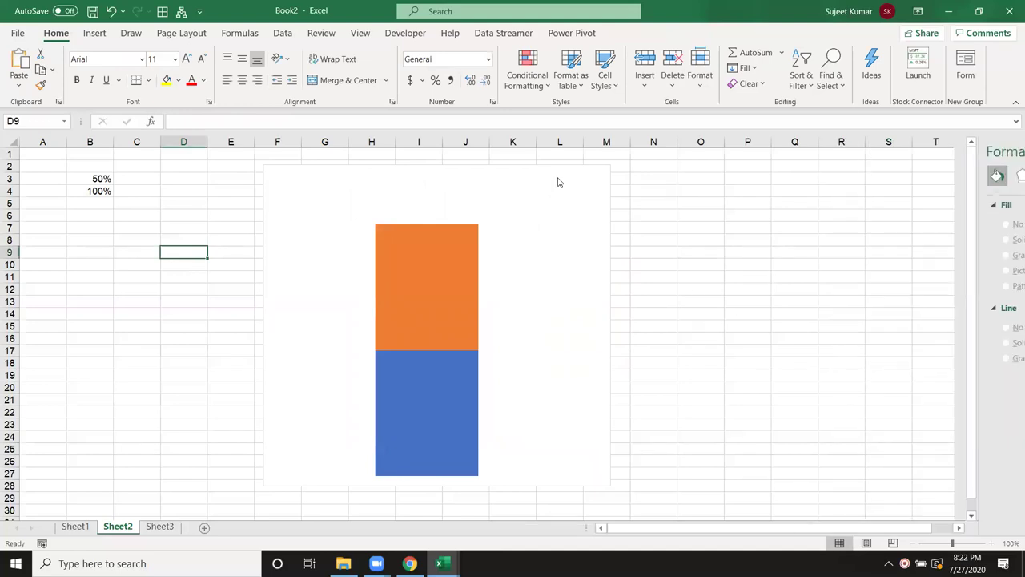
pyautogui.click(560, 184)
pyautogui.click(647, 248)
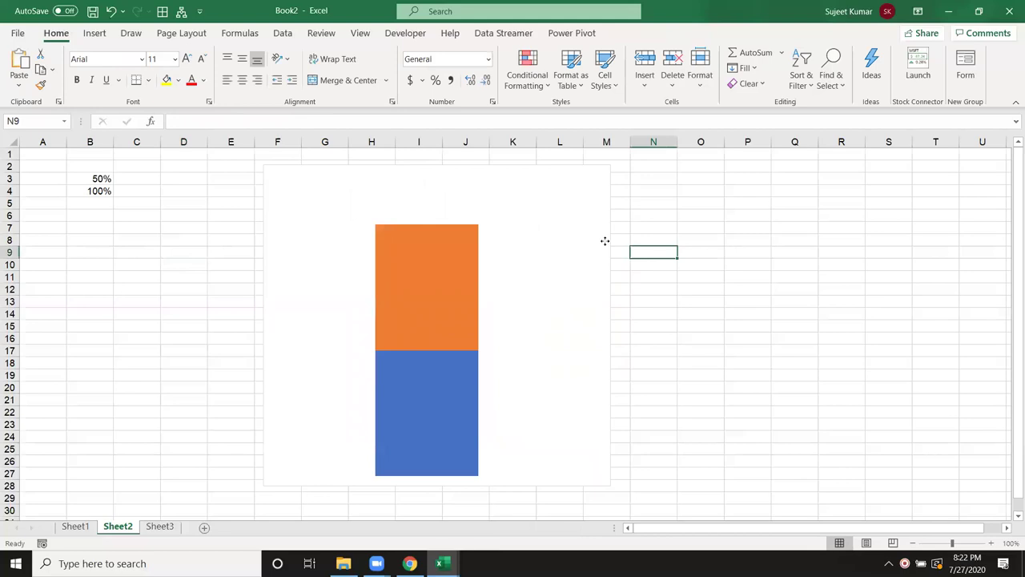
pyautogui.moveTo(605, 240); pyautogui.dragTo(474, 229)
# Step: Draw a tall Cylinder from Basic Shapes to the right of the chart
pyautogui.click(787, 254)
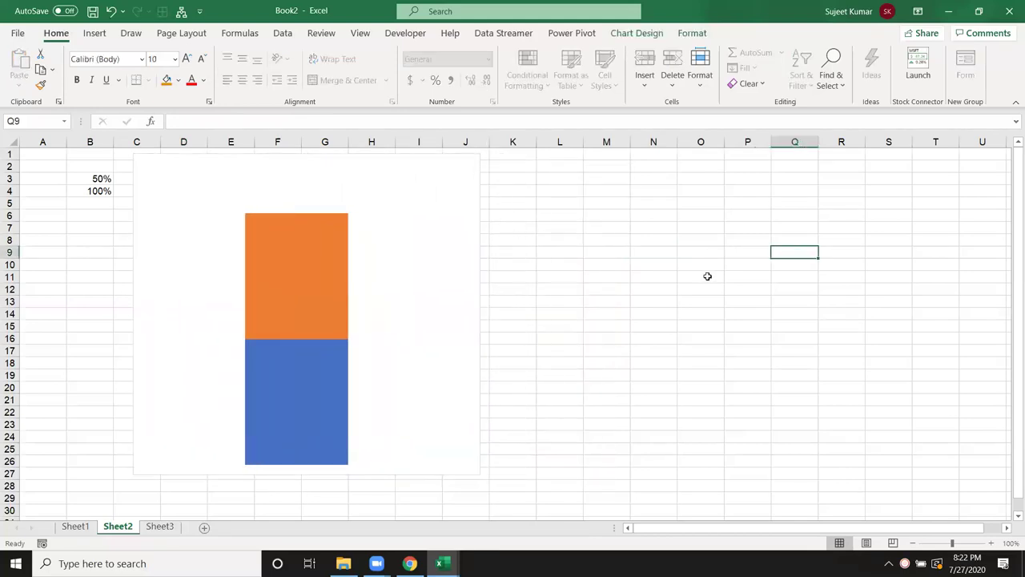
pyautogui.click(95, 33)
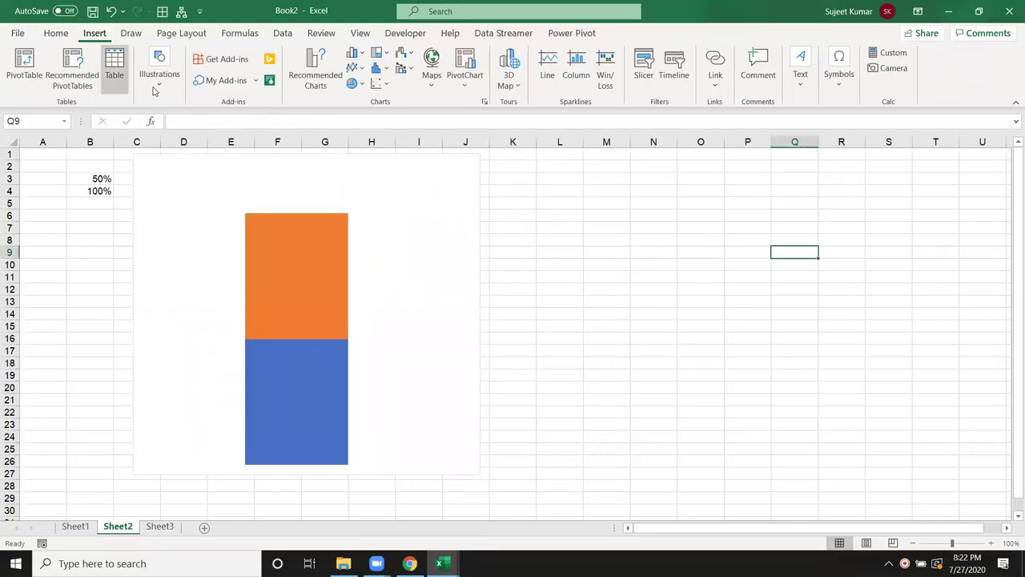
pyautogui.click(157, 88)
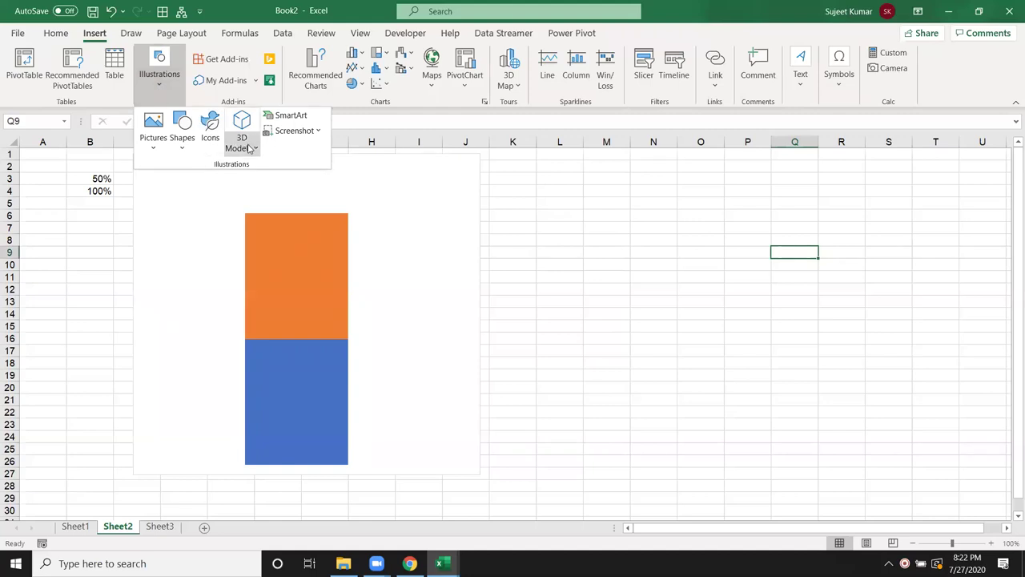
pyautogui.click(180, 152)
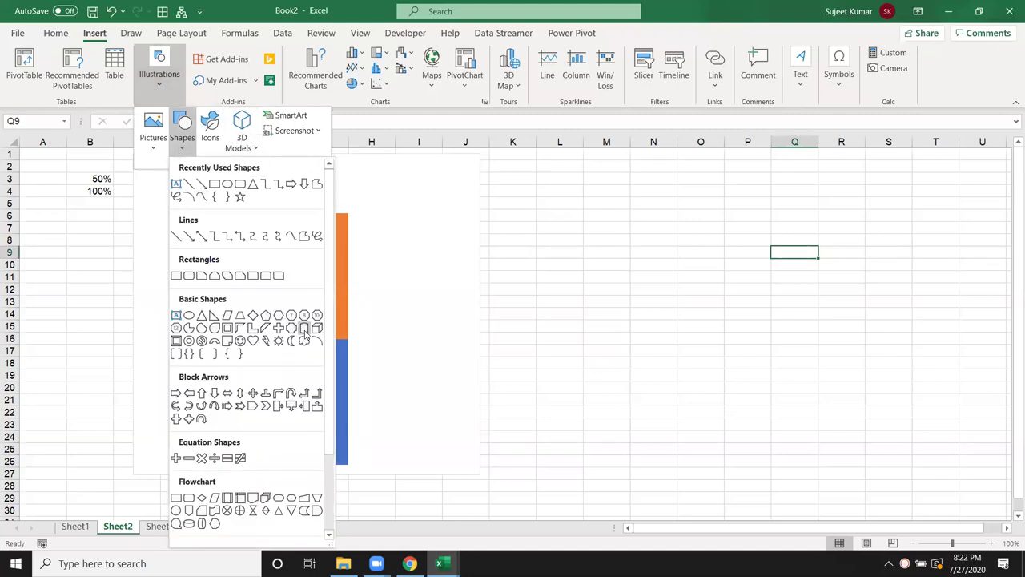
pyautogui.click(303, 328)
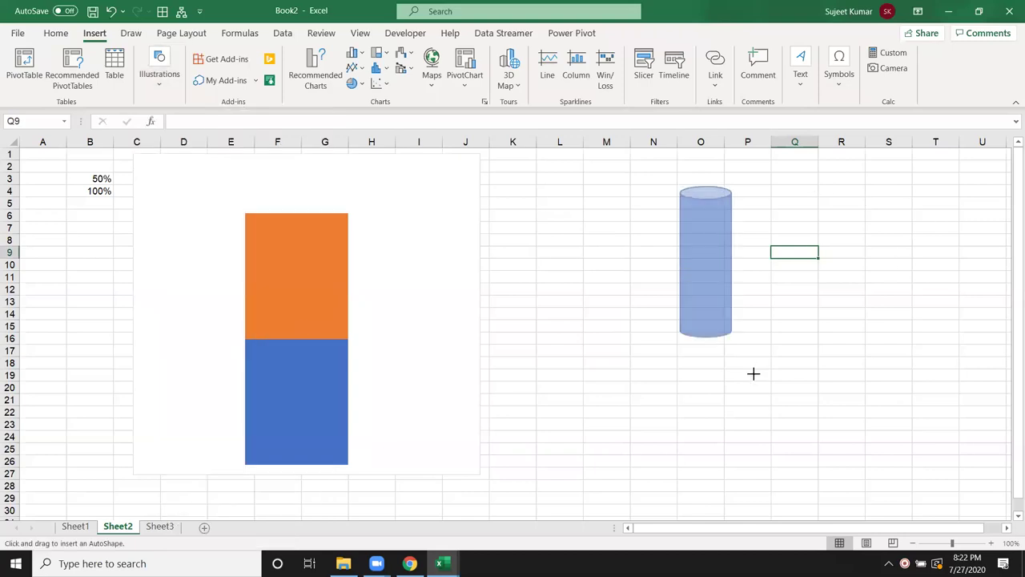
pyautogui.moveTo(679, 186); pyautogui.dragTo(812, 479)
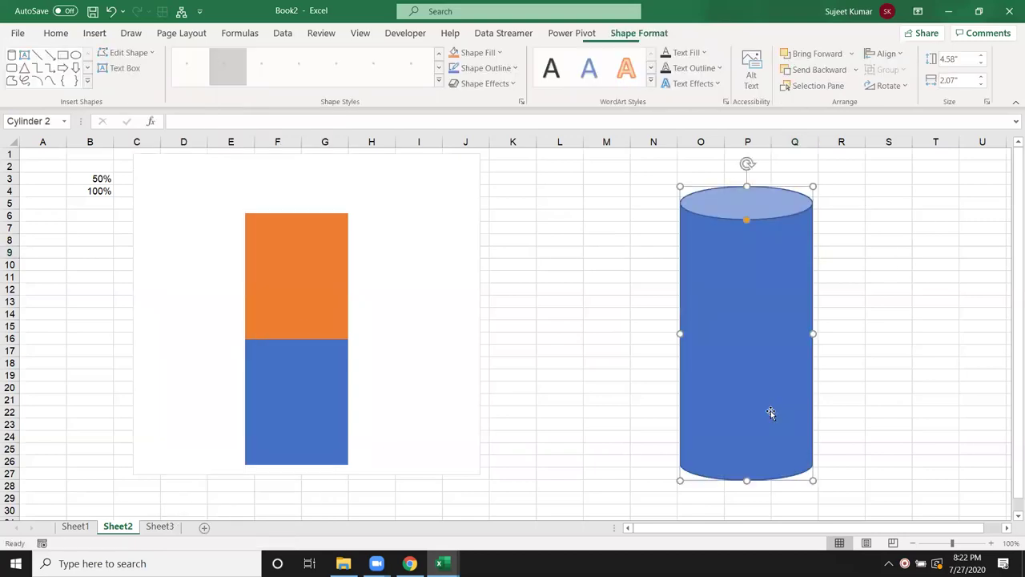
# Step: Enlarge the cylinder slightly, fill it red with no outline, and Ctrl-drag a copy beside it
pyautogui.moveTo(771, 412); pyautogui.dragTo(765, 410)
pyautogui.moveTo(806, 478); pyautogui.dragTo(812, 485)
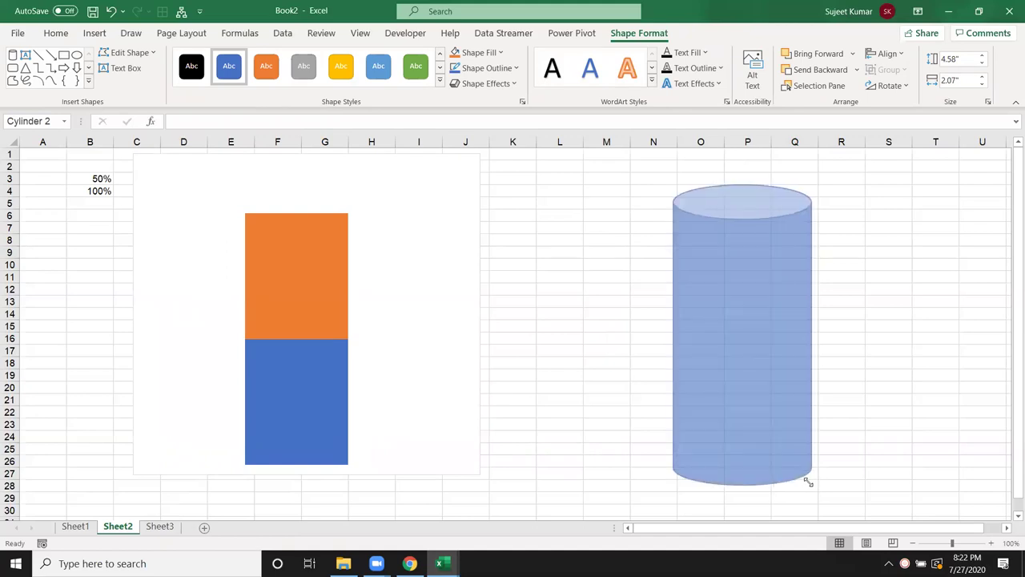
pyautogui.click(481, 52)
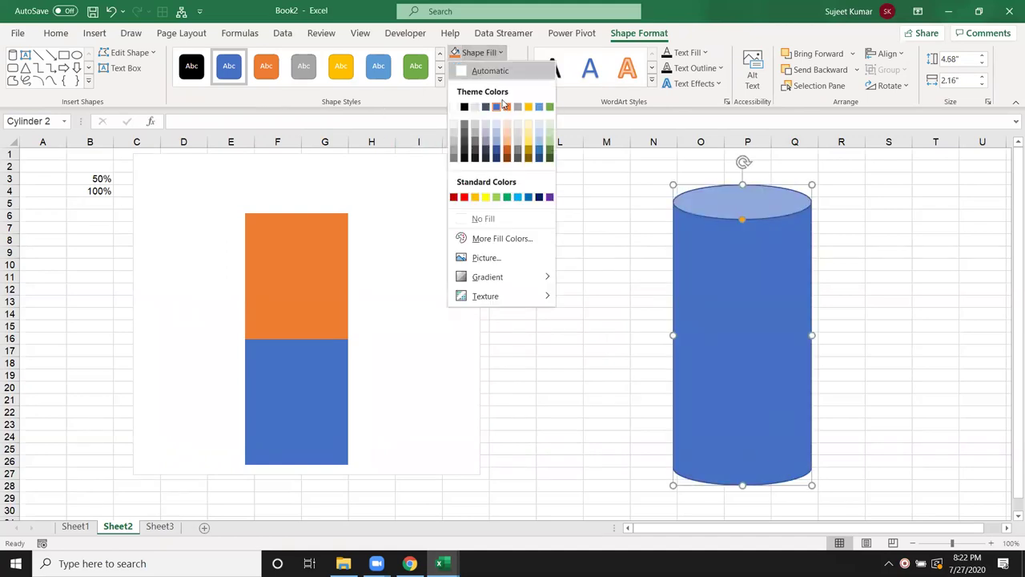
pyautogui.click(464, 197)
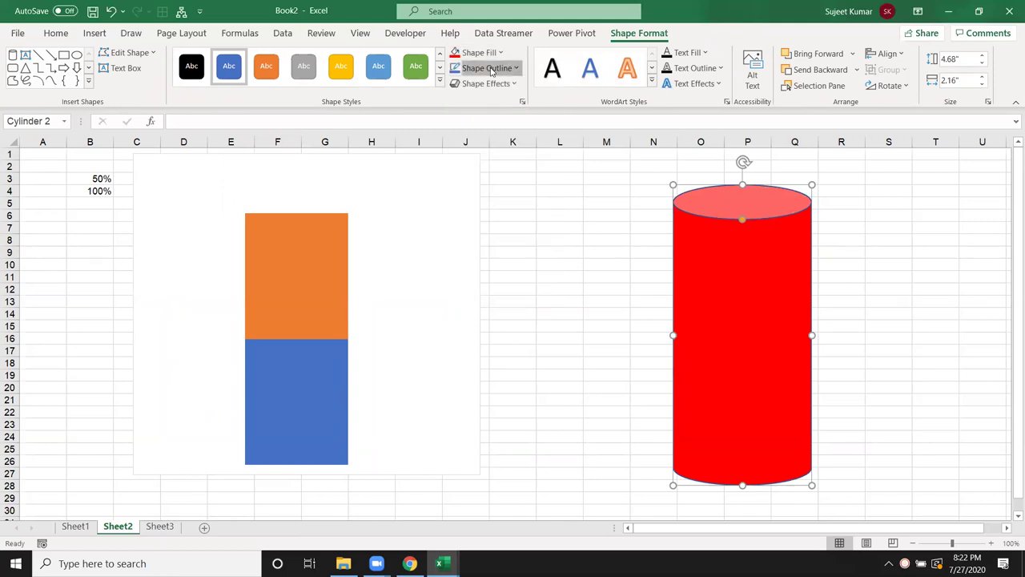
pyautogui.click(486, 68)
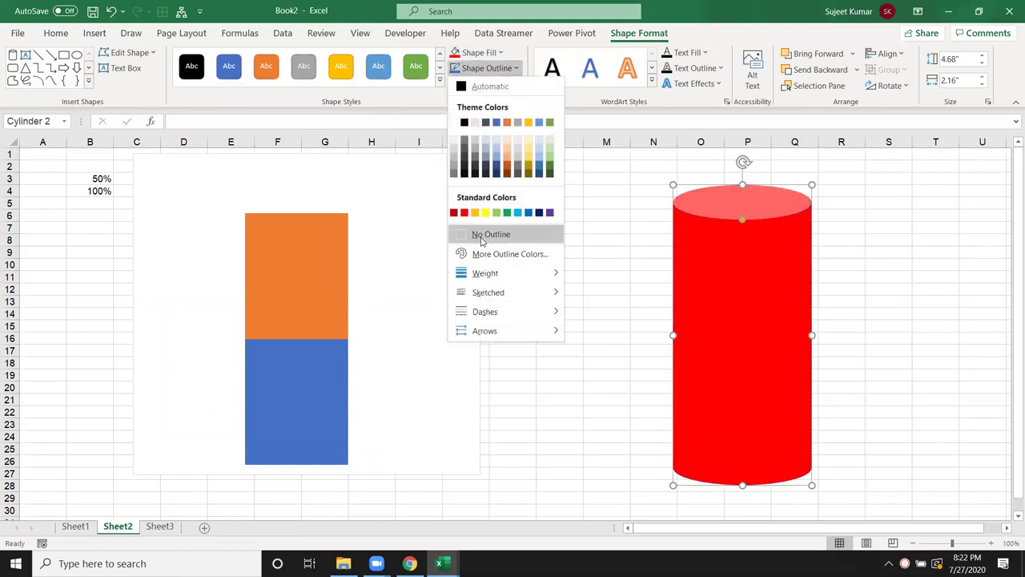
pyautogui.click(490, 234)
pyautogui.click(578, 237)
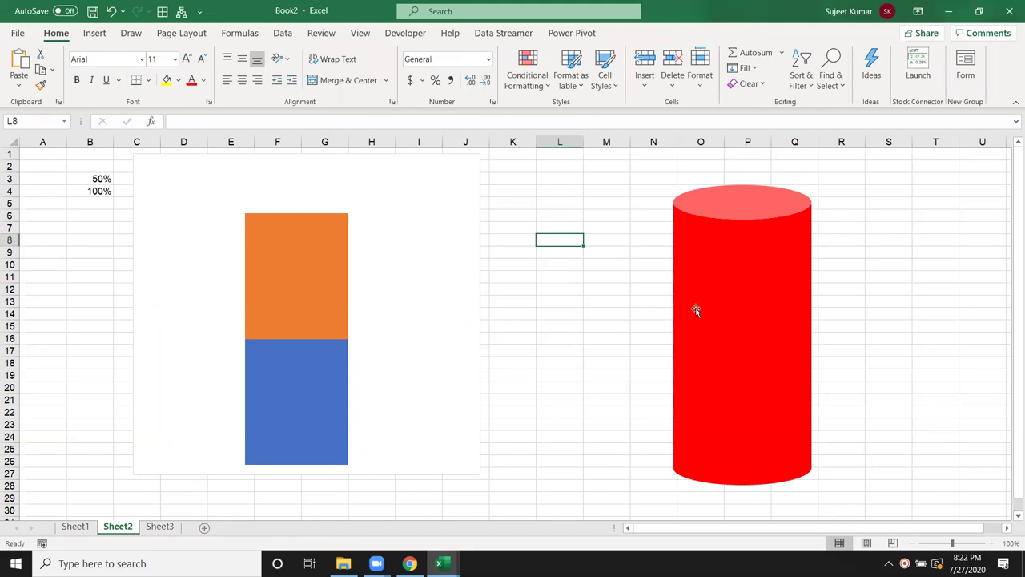
pyautogui.moveTo(696, 310)
pyautogui.mouseDown()
pyautogui.moveTo(864, 318)
pyautogui.moveTo(711, 304)
pyautogui.moveTo(675, 319)
pyautogui.mouseUp()
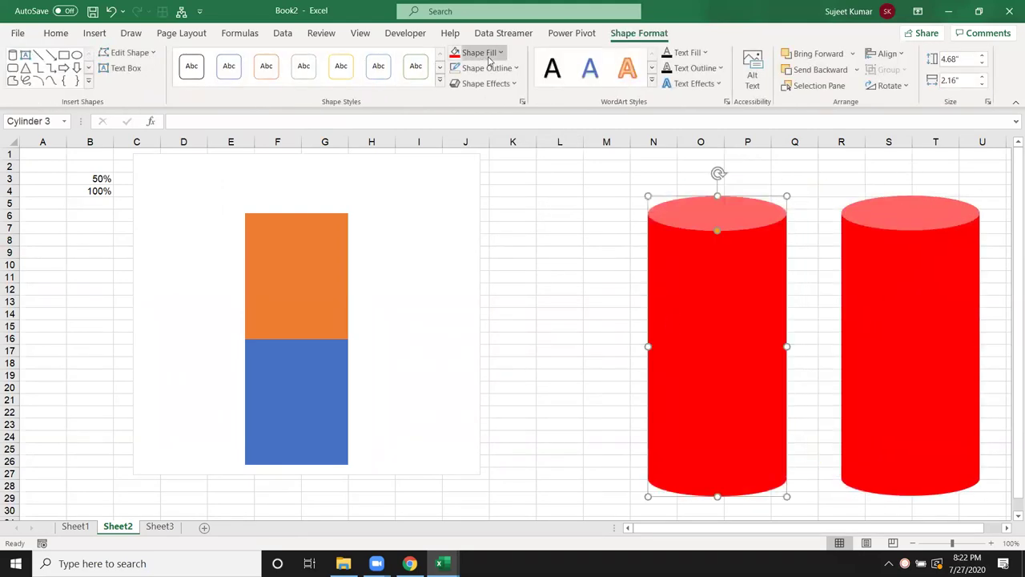
# Step: Give the copied cylinder a red 3 pt outline and no fill
pyautogui.click(490, 61)
pyautogui.press('Escape')
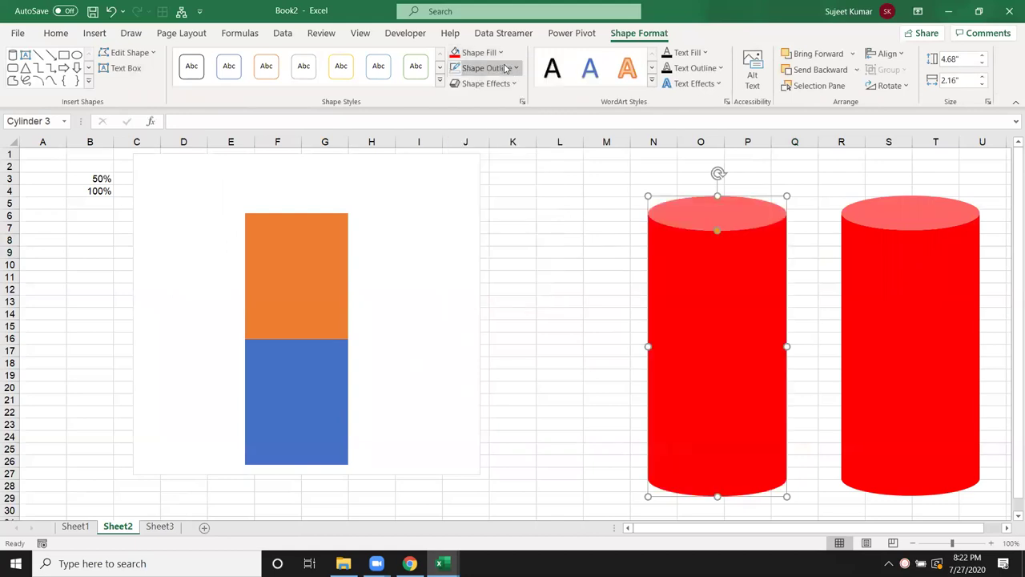
pyautogui.click(506, 69)
pyautogui.click(467, 211)
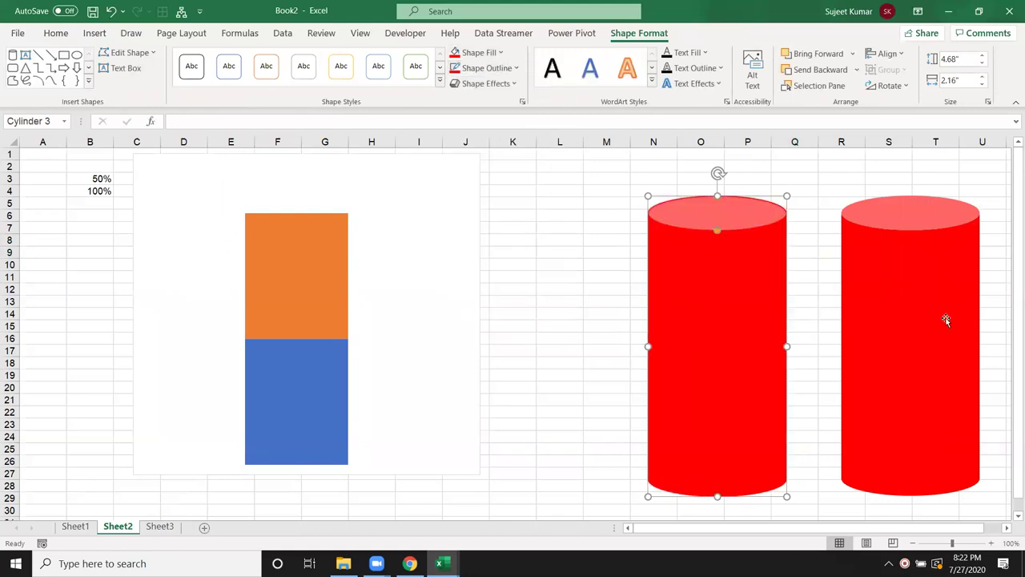
pyautogui.click(478, 53)
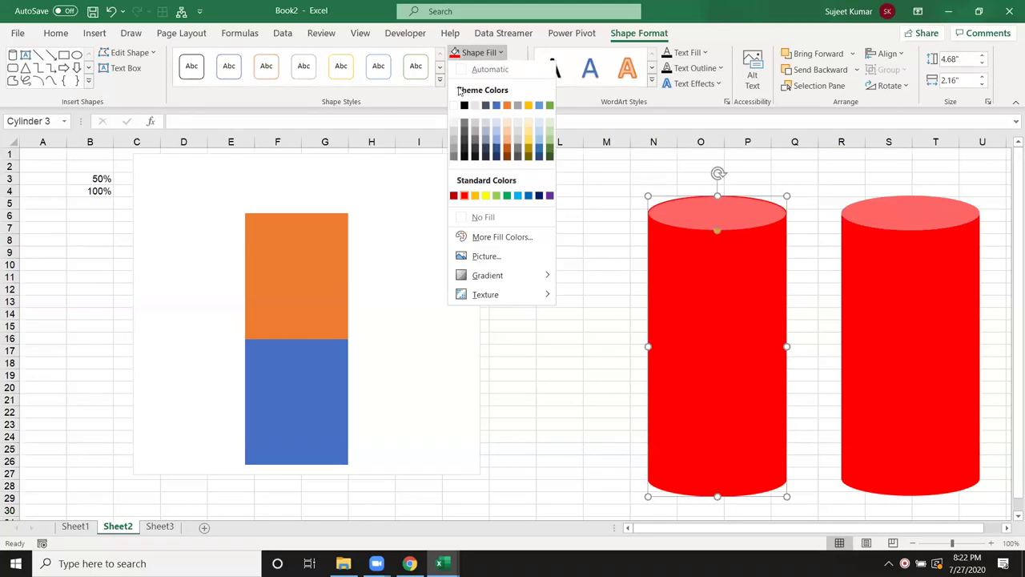
pyautogui.click(471, 220)
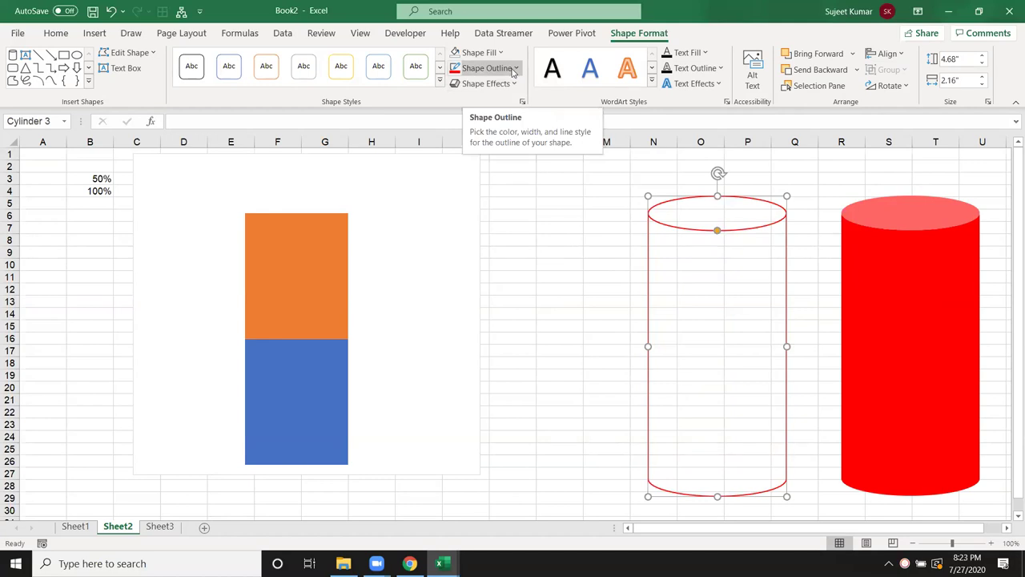
pyautogui.click(513, 72)
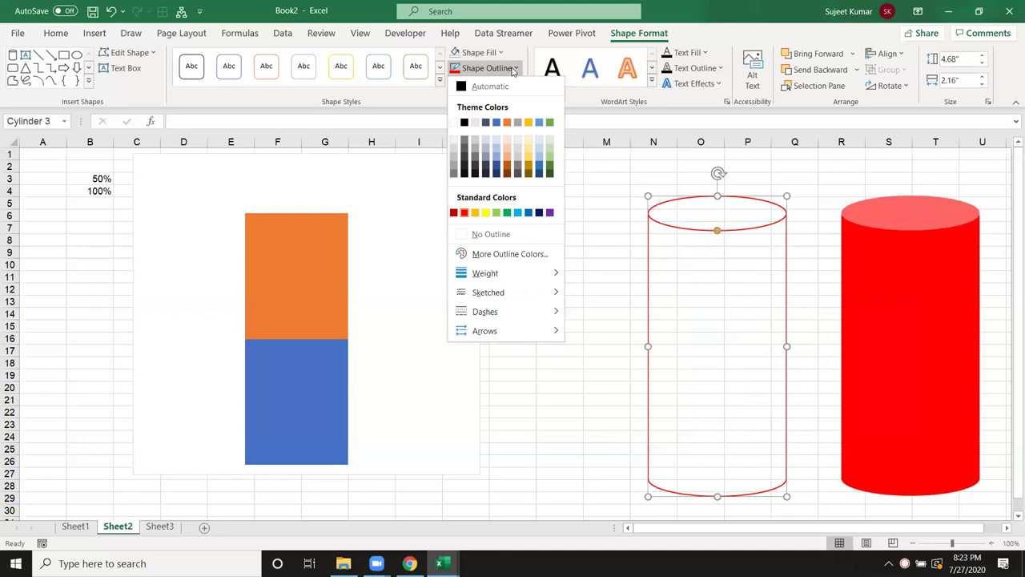
pyautogui.moveTo(485, 273)
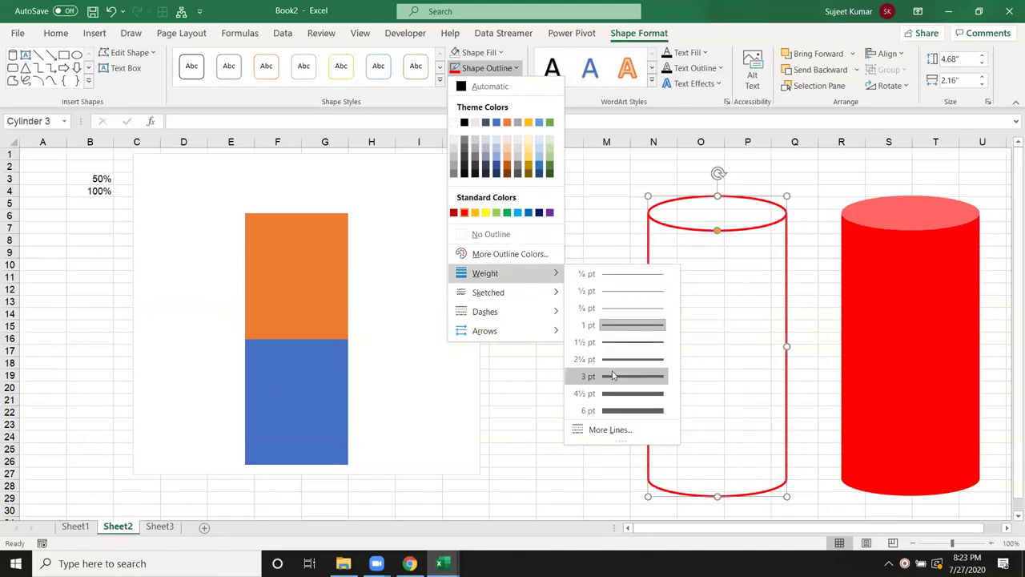
pyautogui.click(606, 374)
pyautogui.click(542, 297)
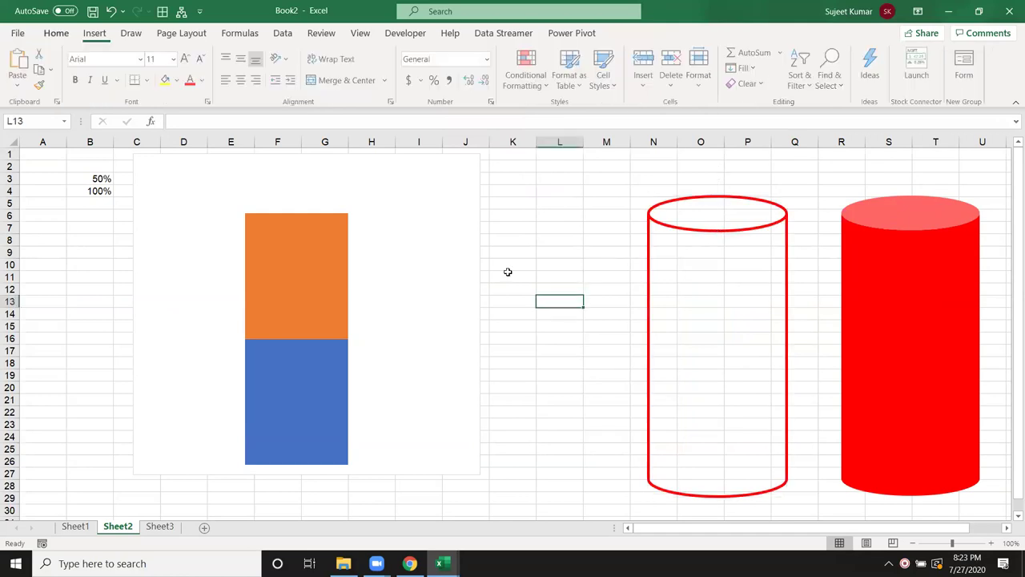
pyautogui.click(687, 231)
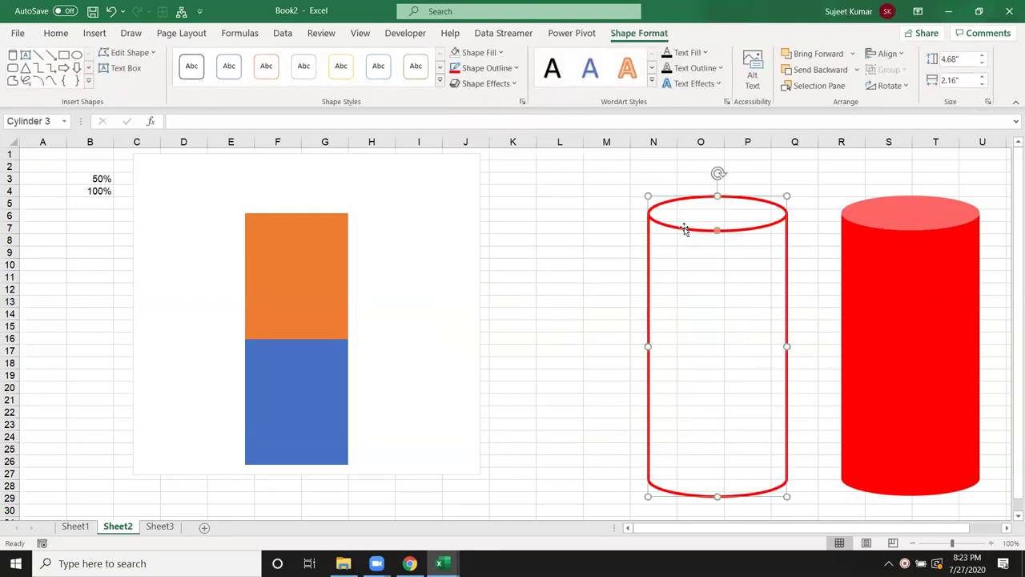
pyautogui.click(324, 277)
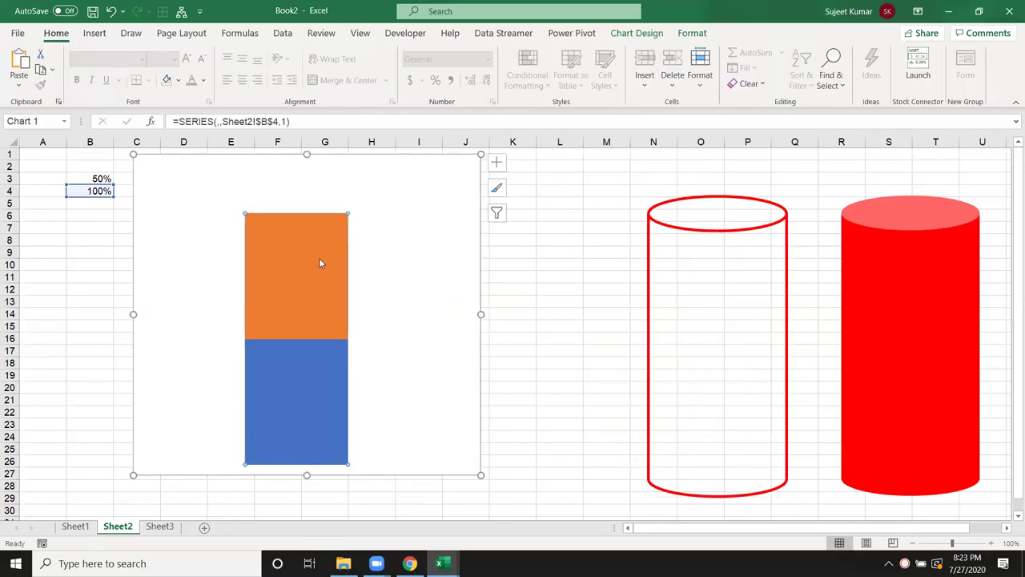
# Step: Give the orange top bar a picture fill using the copied outline cylinder
pyautogui.rightClick(321, 259)
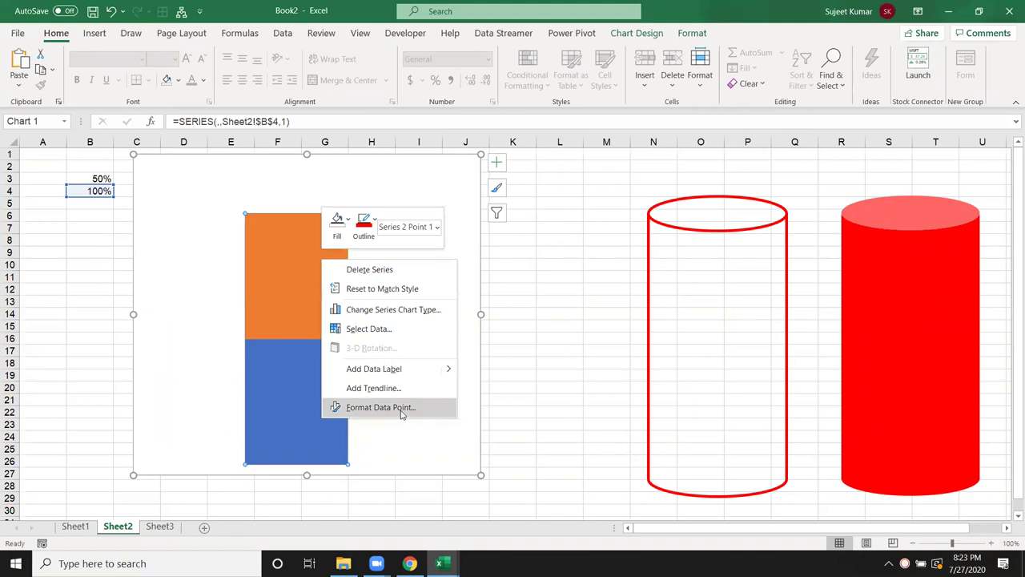
pyautogui.click(380, 406)
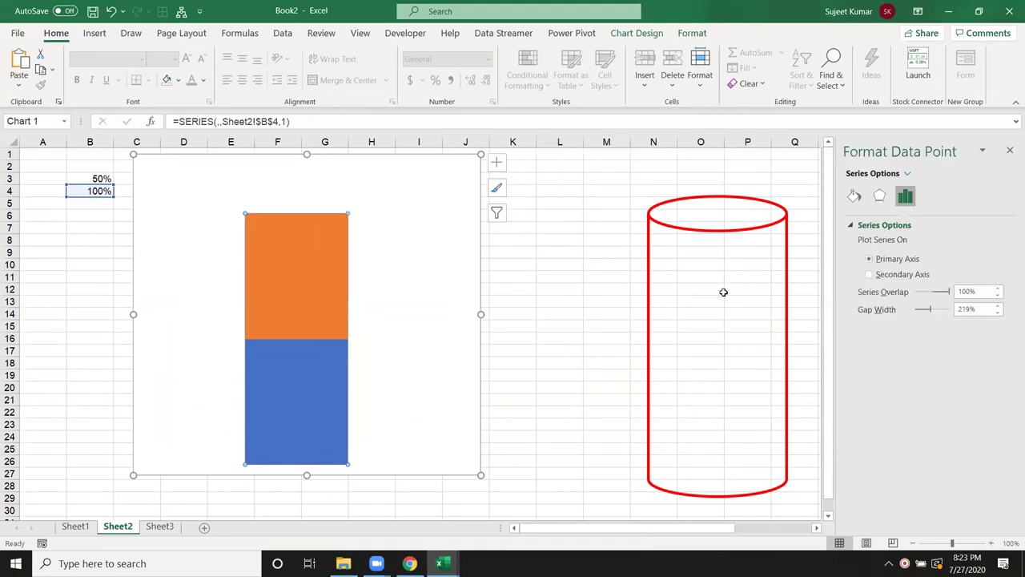
pyautogui.click(854, 196)
pyautogui.click(863, 292)
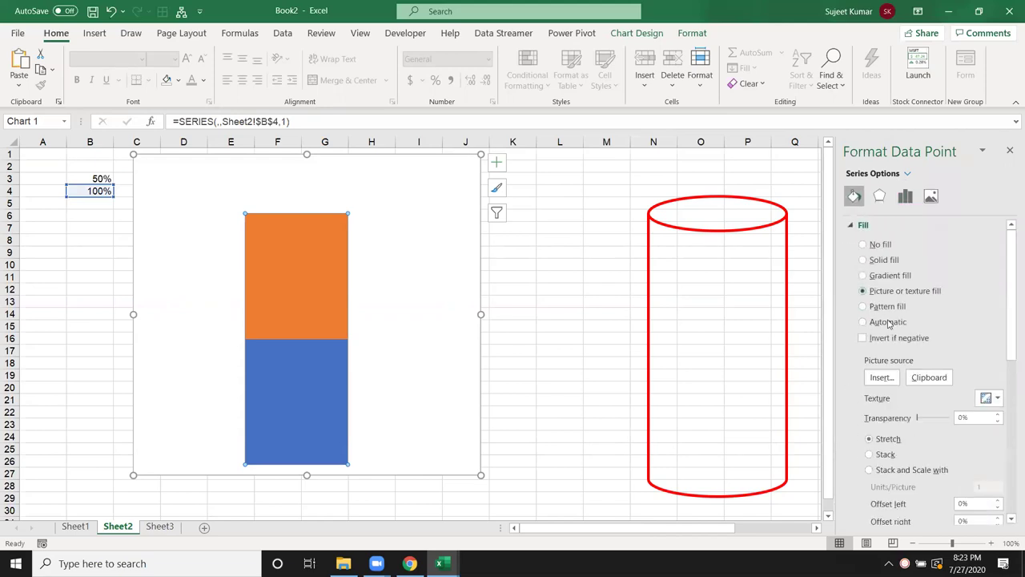
pyautogui.click(918, 378)
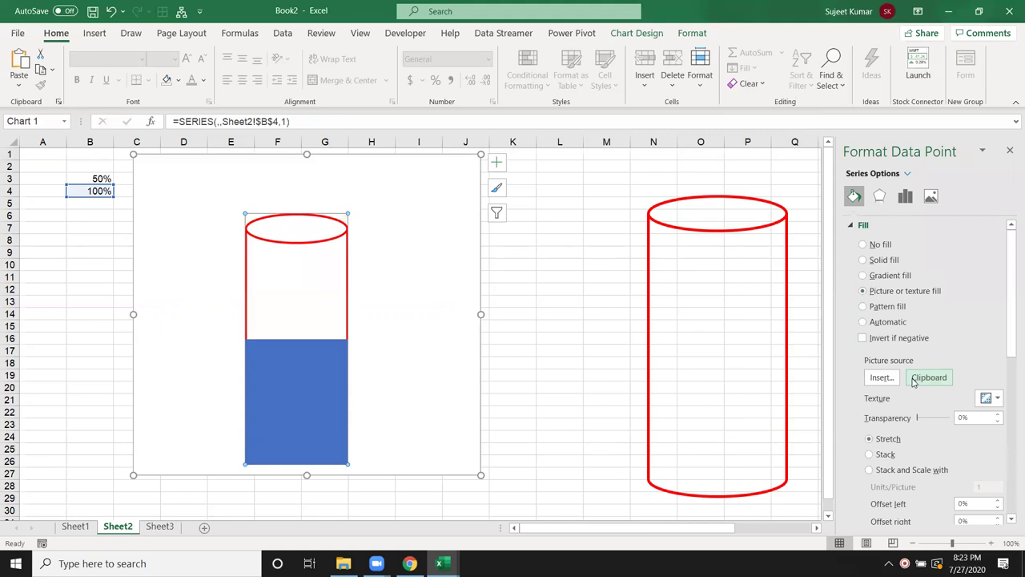
pyautogui.click(609, 330)
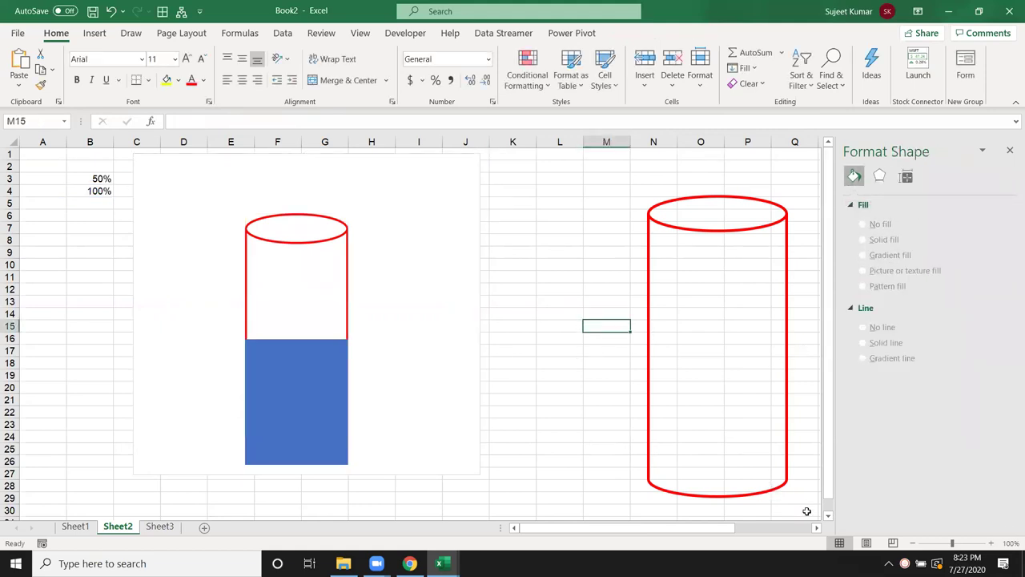
# Step: Give the blue bar's data point a picture fill using the copied solid red cylinder
pyautogui.hscroll(3, 816, 528)
pyautogui.click(764, 397)
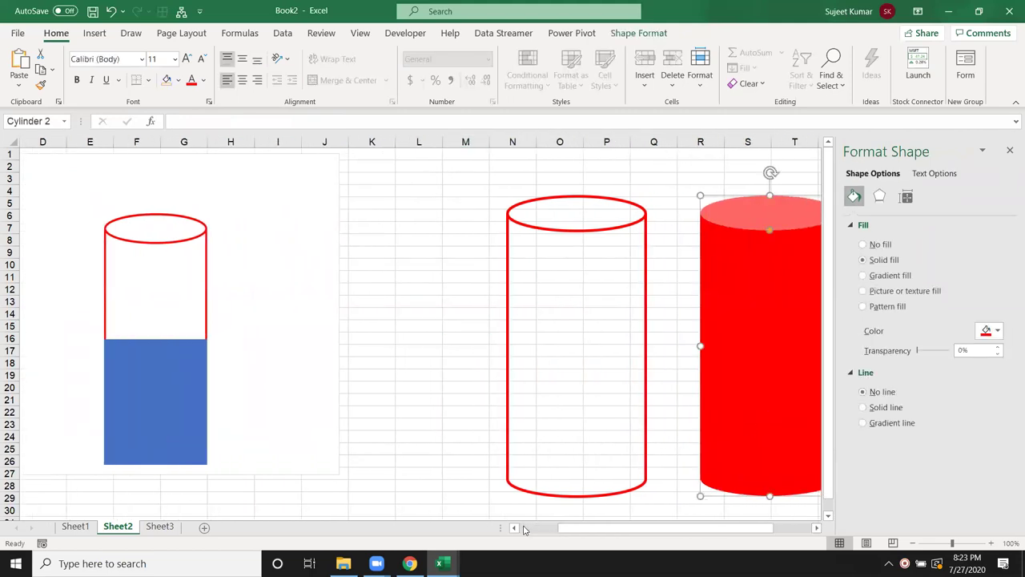
pyautogui.hscroll(-3, 525, 529)
pyautogui.click(327, 412)
pyautogui.click(327, 412)
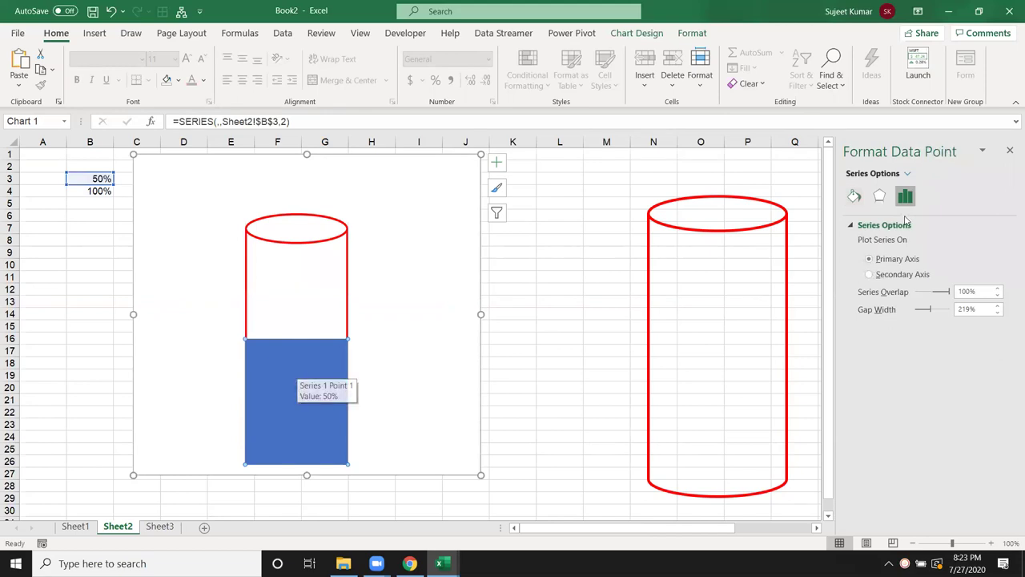
pyautogui.click(854, 197)
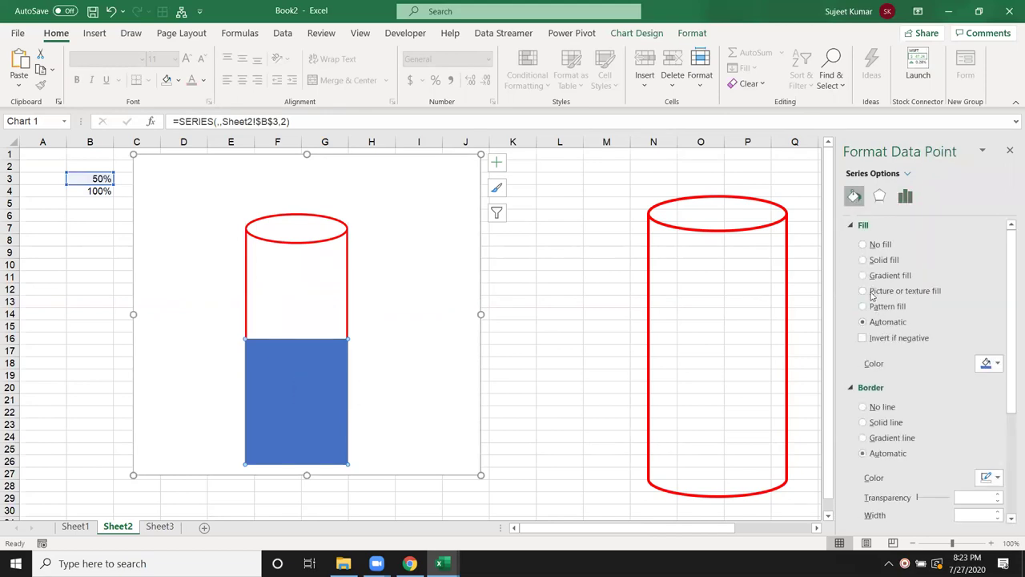
pyautogui.click(872, 292)
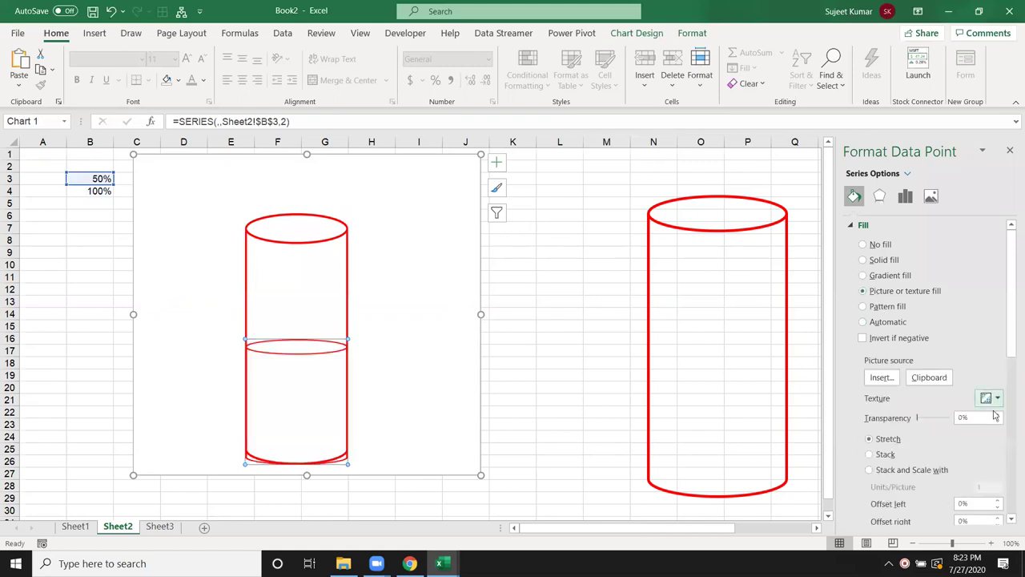
pyautogui.click(927, 380)
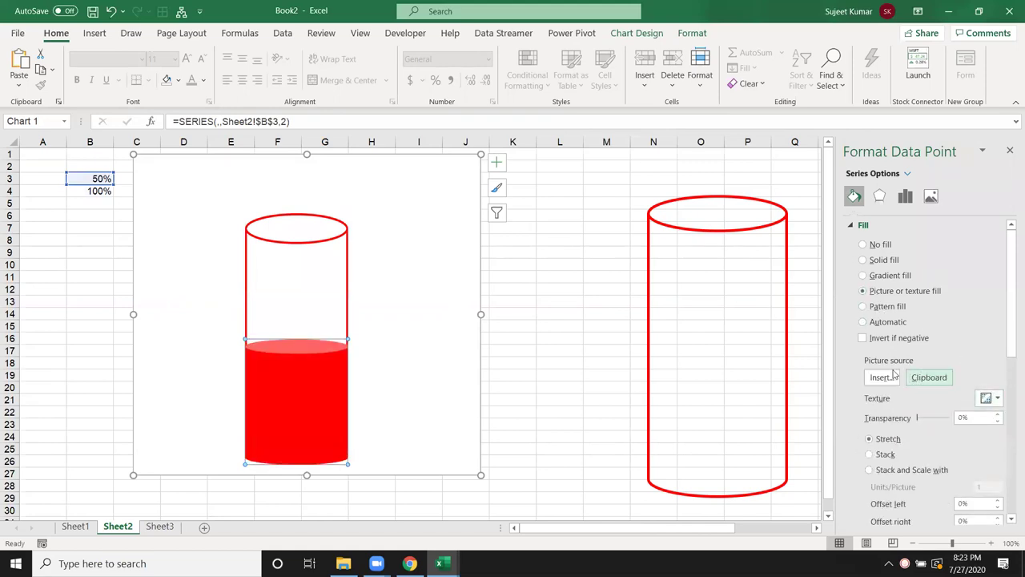
pyautogui.click(557, 312)
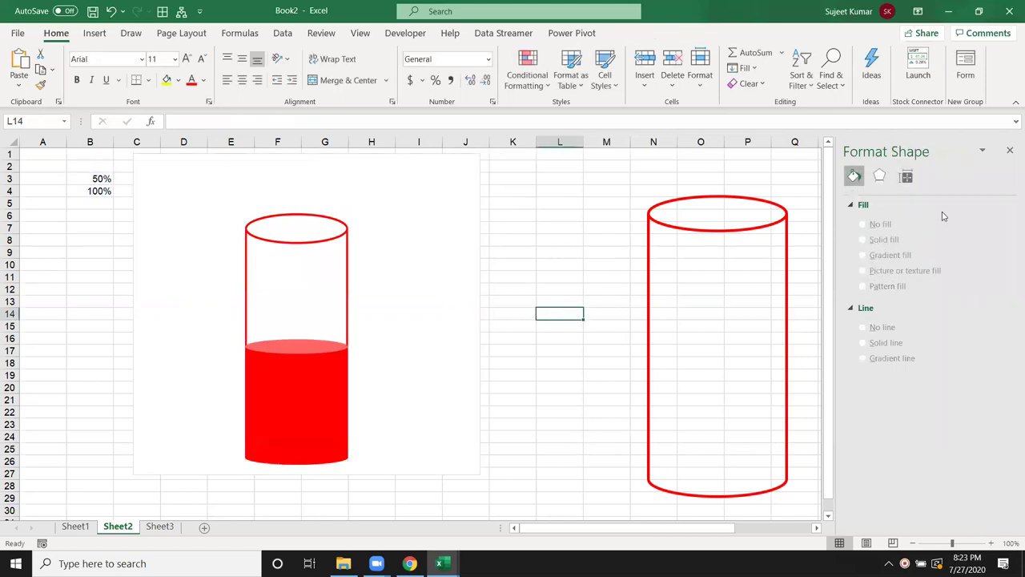
# Step: Close the formatting pane and delete the loose outline and solid red cylinder shapes
pyautogui.click(1010, 150)
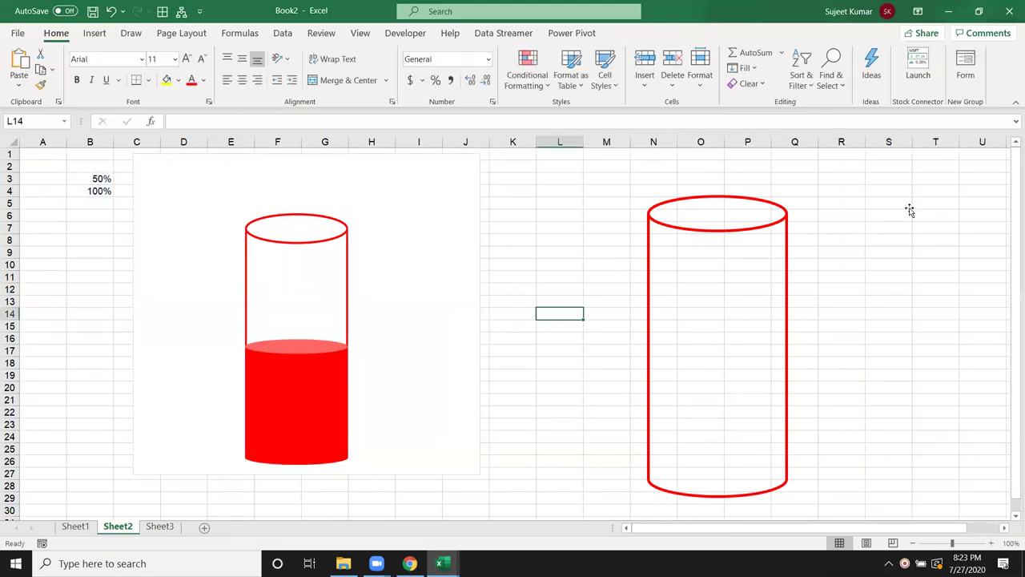
pyautogui.click(782, 229)
pyautogui.press('Delete')
pyautogui.click(902, 248)
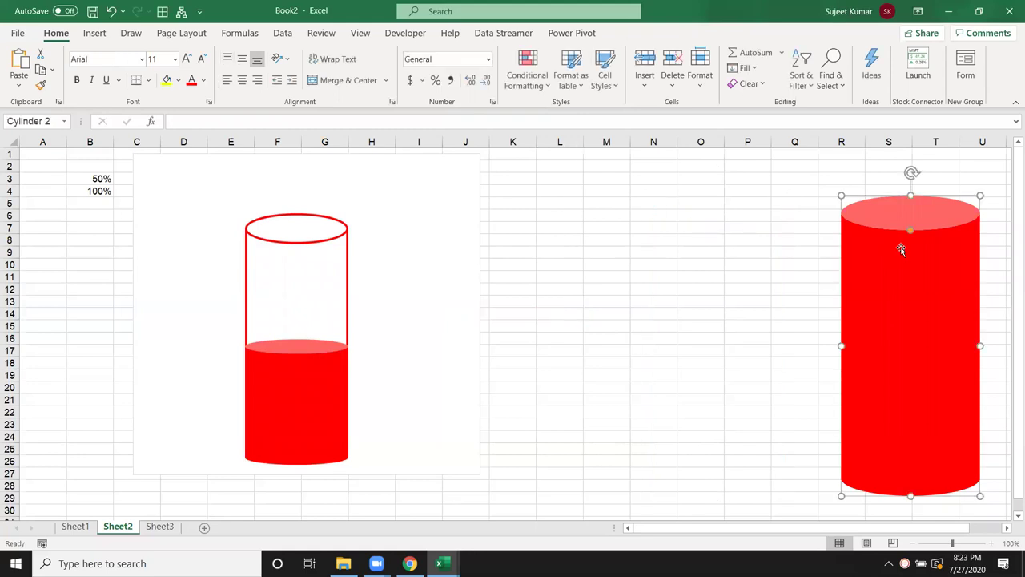
pyautogui.press('Delete')
pyautogui.click(268, 382)
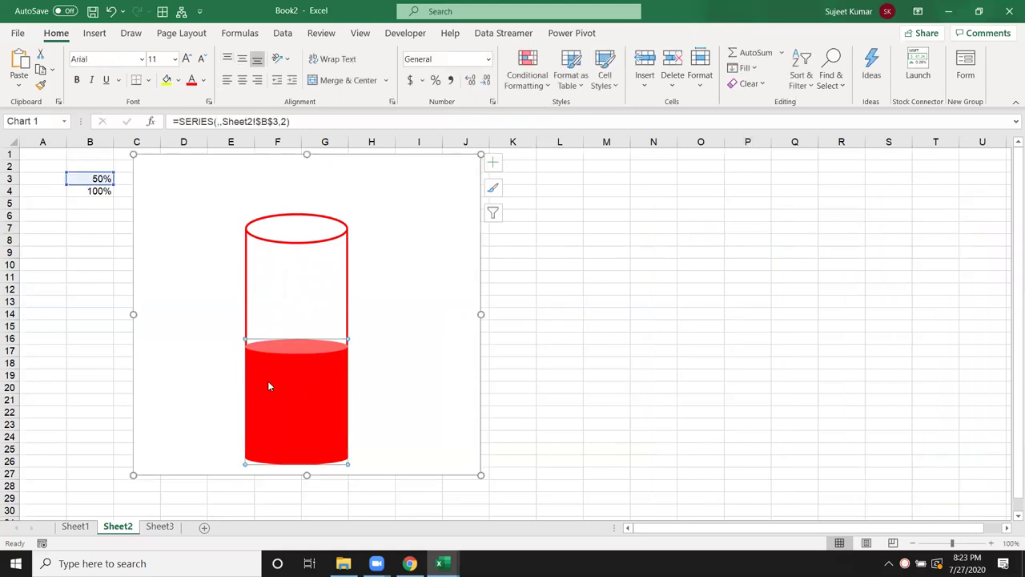
# Step: Add a percentage data label to the red liquid series and enlarge its font seven times
pyautogui.rightClick(270, 385)
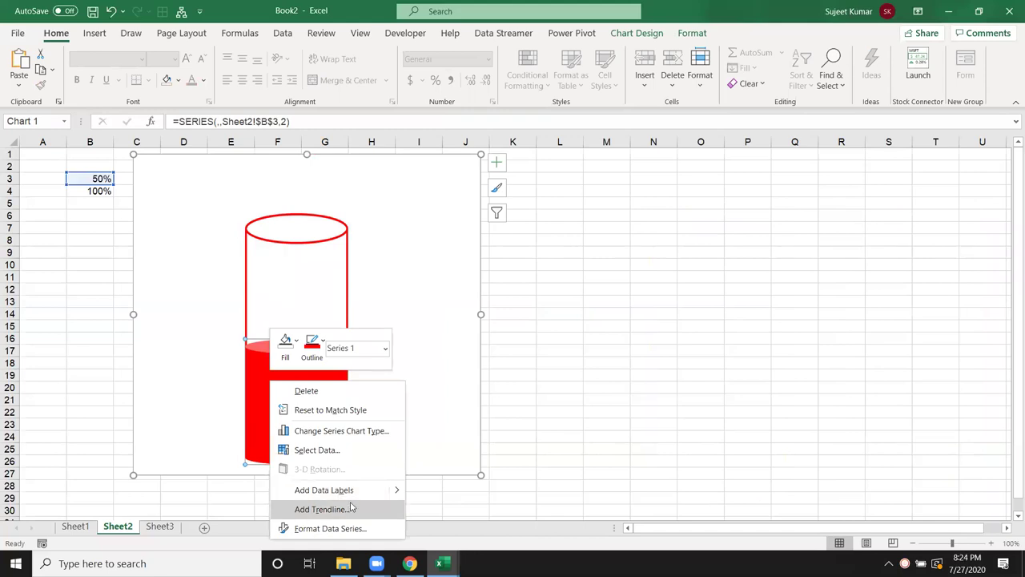
pyautogui.click(355, 490)
pyautogui.click(291, 328)
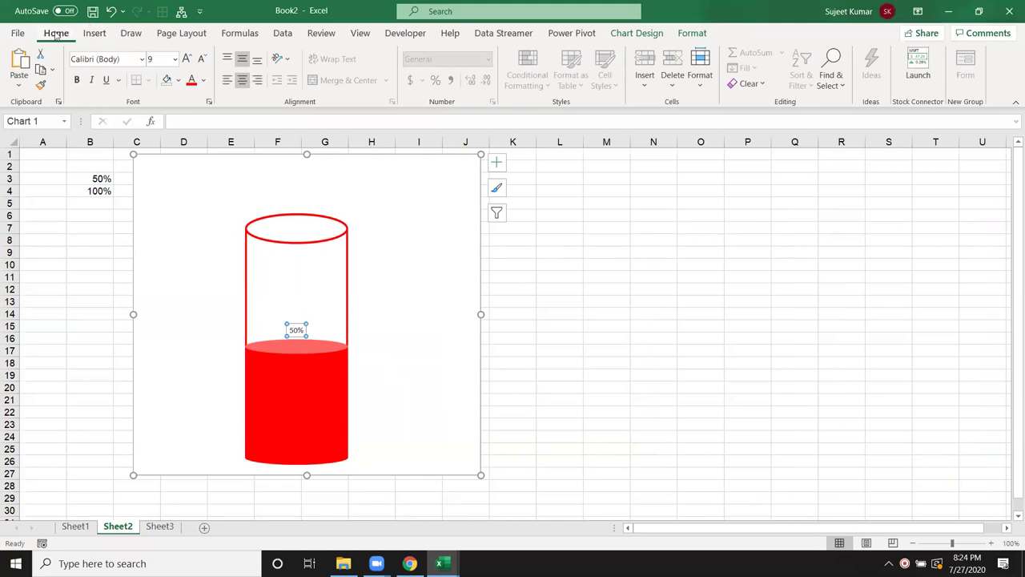
pyautogui.click(187, 60)
pyautogui.click(186, 60)
pyautogui.click(187, 60)
pyautogui.click(187, 60)
pyautogui.click(186, 60)
pyautogui.click(187, 60)
pyautogui.click(187, 60)
pyautogui.click(187, 60)
pyautogui.click(701, 289)
# Step: Change B3 to 70 so the red fill rises to 70%
pyautogui.click(92, 180)
pyautogui.write('7')
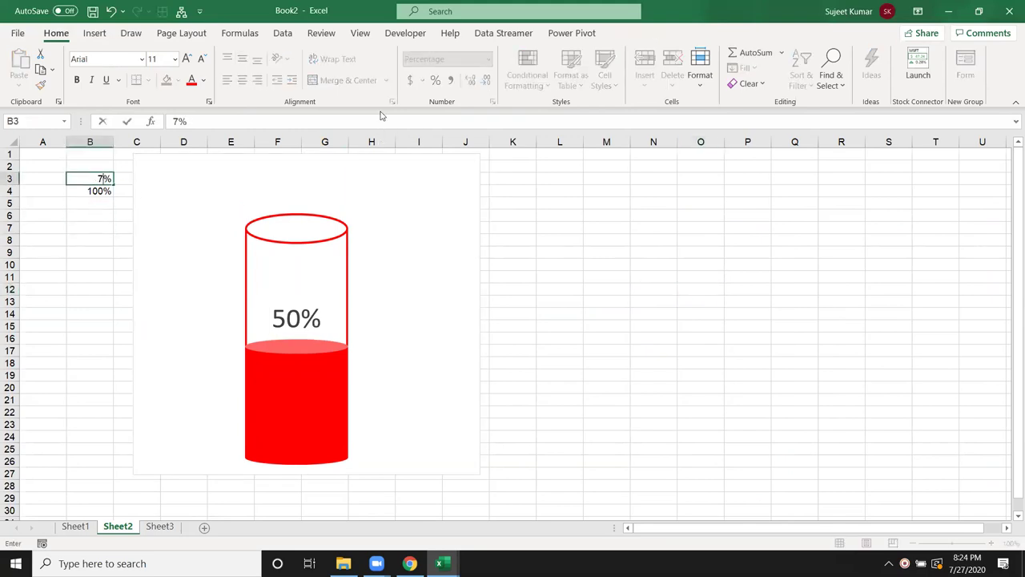
pyautogui.write('0')
pyautogui.press('Return')
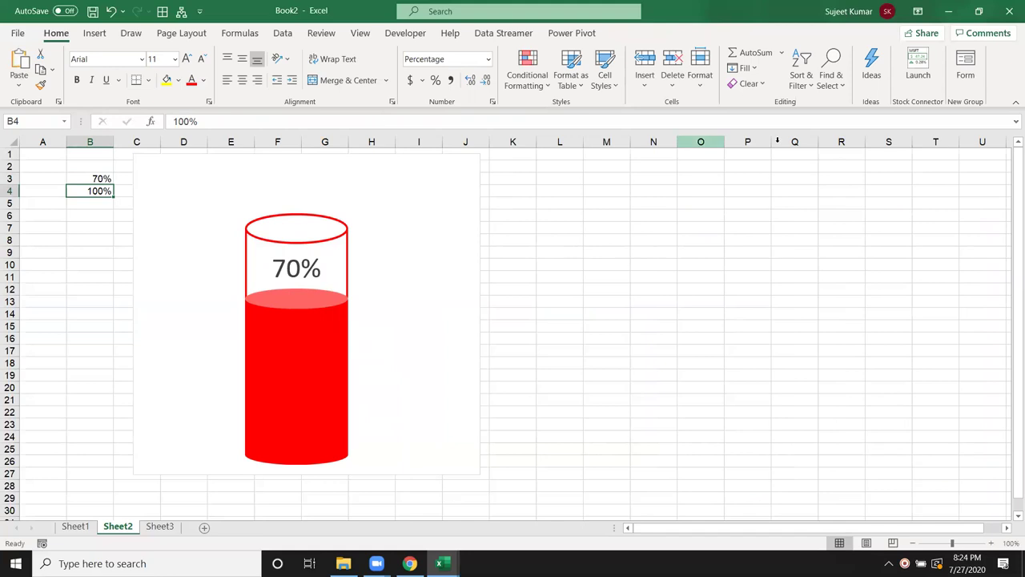
pyautogui.click(92, 178)
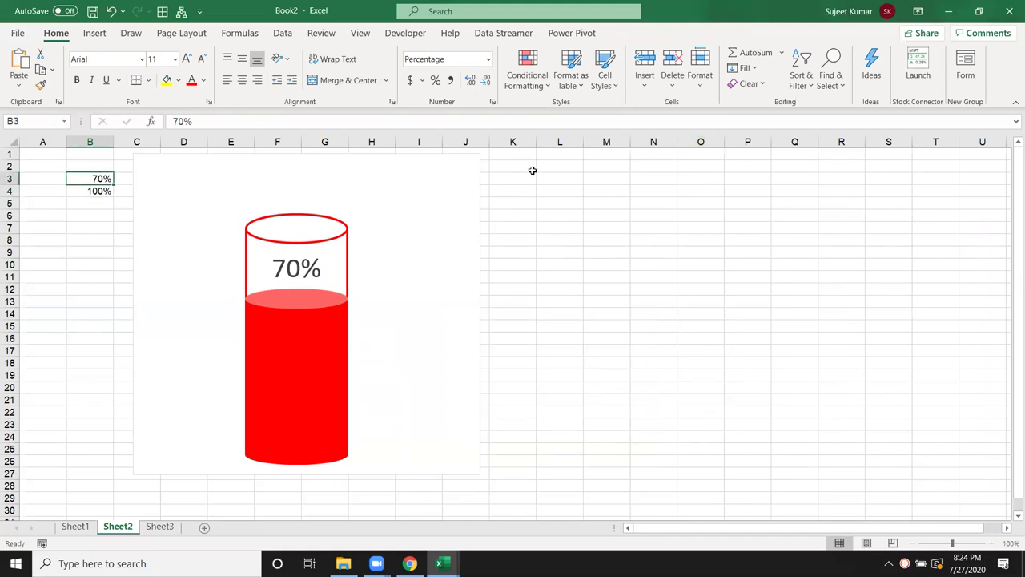
# Step: Enter 50 in cell L4 as the input value
pyautogui.click(552, 186)
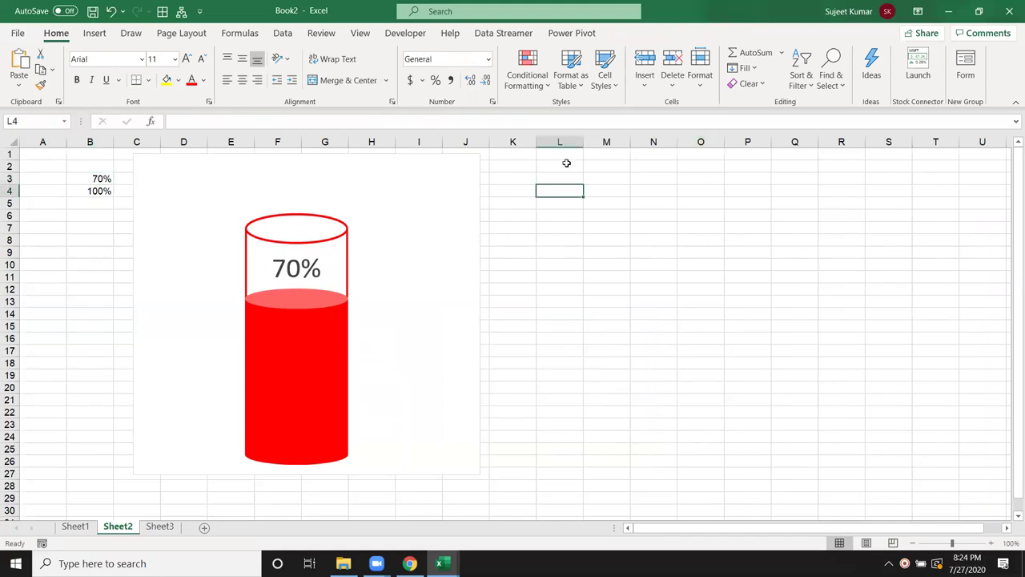
pyautogui.write('50')
pyautogui.press('Return')
pyautogui.click(571, 189)
pyautogui.write('%')
pyautogui.press('Return')
pyautogui.press('Up')
pyautogui.write('50')
pyautogui.press('Return')
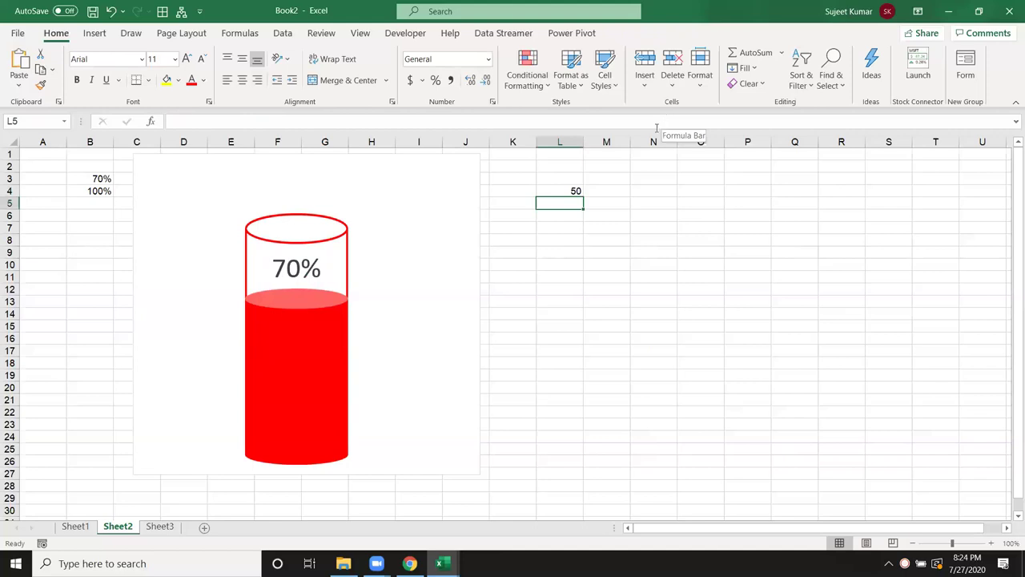
# Step: Format L4 with Percent Style and enter 50%
pyautogui.click(556, 192)
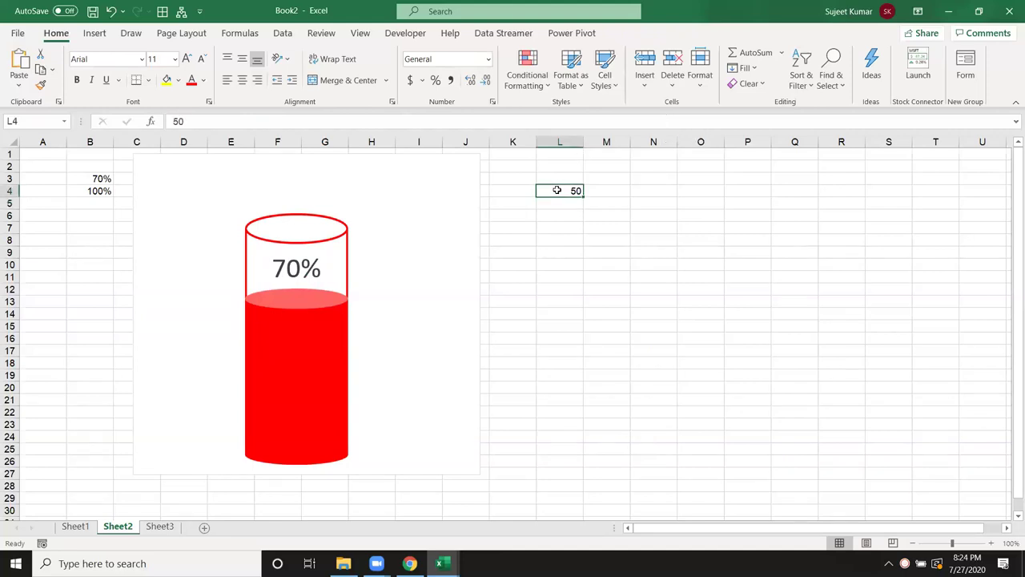
pyautogui.click(436, 80)
pyautogui.write('50')
pyautogui.press('Return')
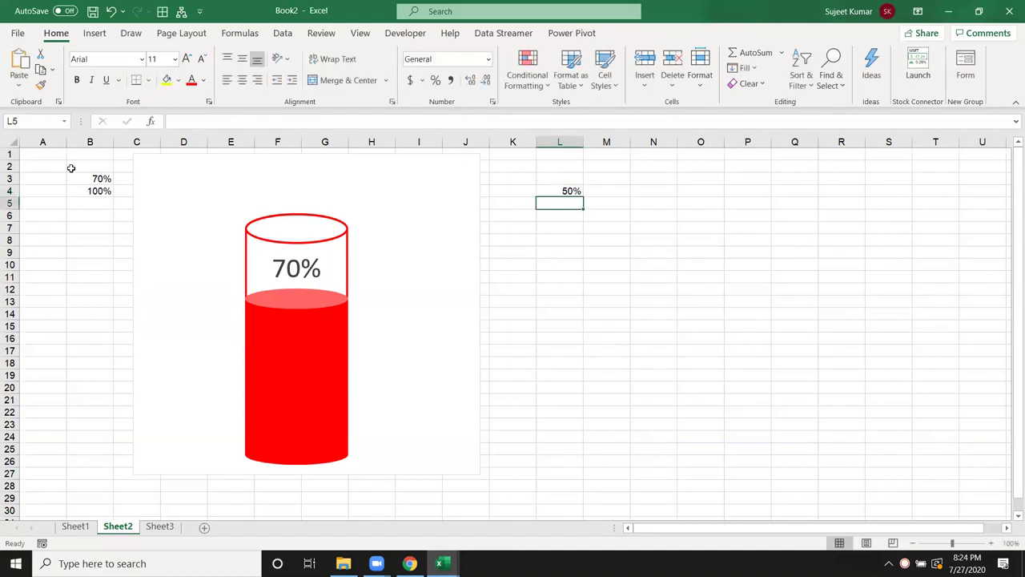
# Step: Link B3 to the input with the formula =L4
pyautogui.click(70, 169)
pyautogui.click(78, 180)
pyautogui.write('=')
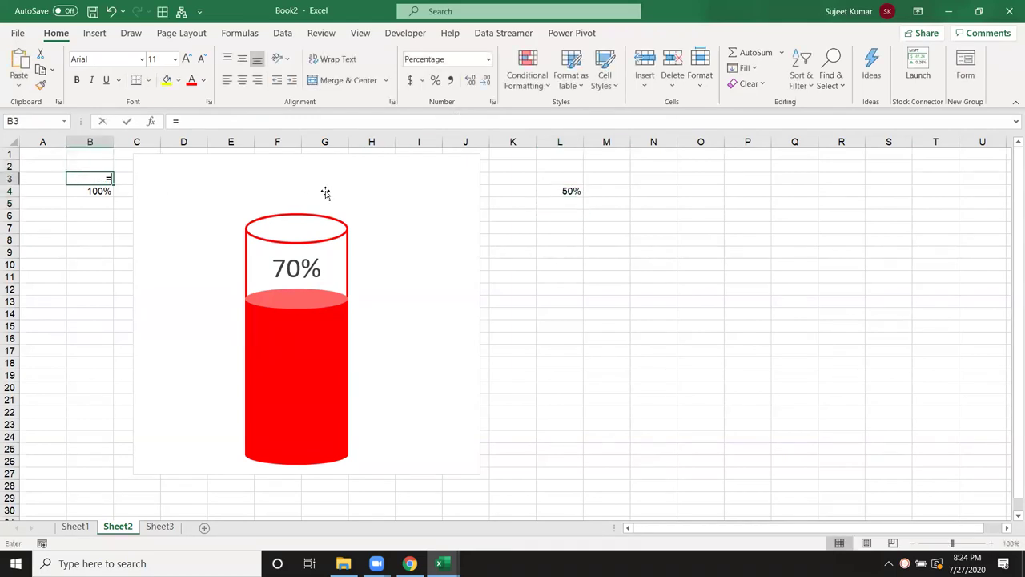
pyautogui.click(564, 193)
pyautogui.press('Return')
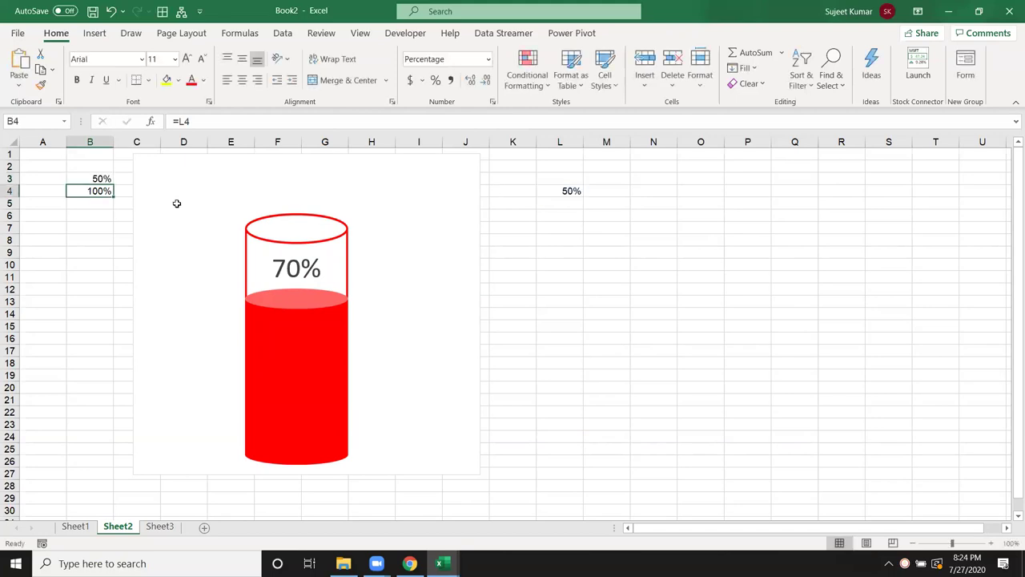
pyautogui.moveTo(101, 190); pyautogui.dragTo(104, 182)
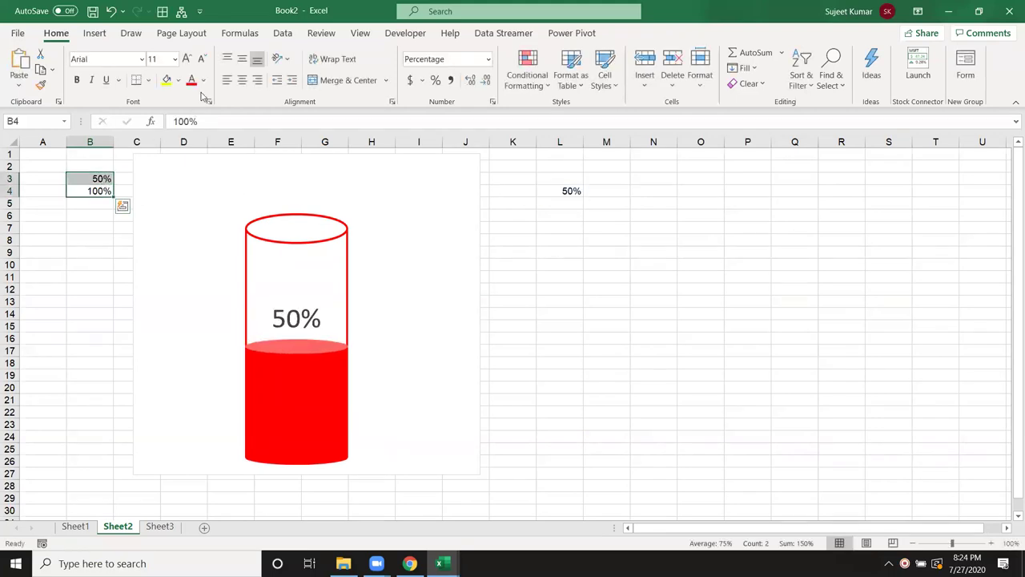
pyautogui.click(87, 140)
# Step: Hide column B and undo it, then color the B3:B4 helper values white
pyautogui.rightClick(86, 140)
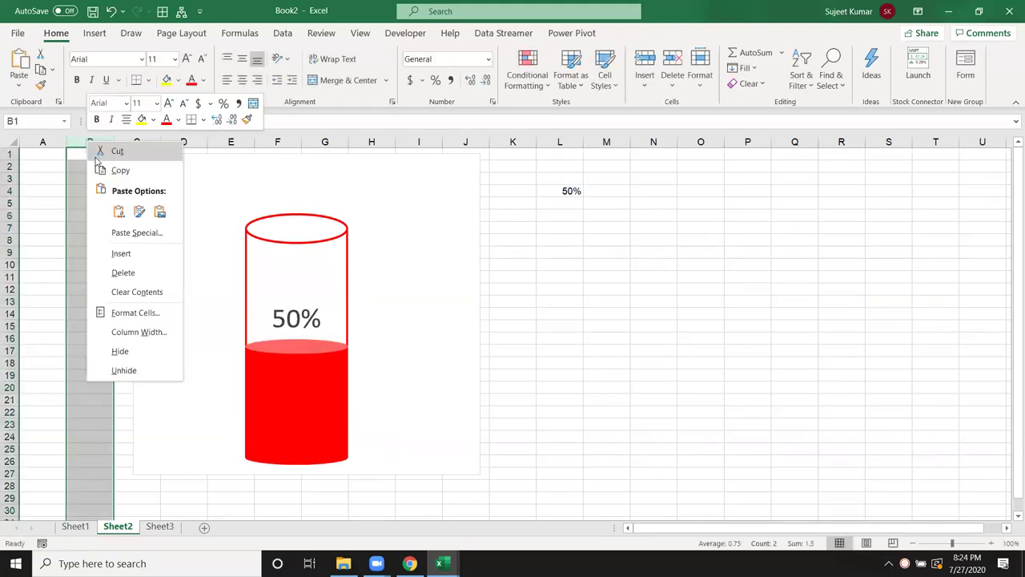
pyautogui.click(127, 351)
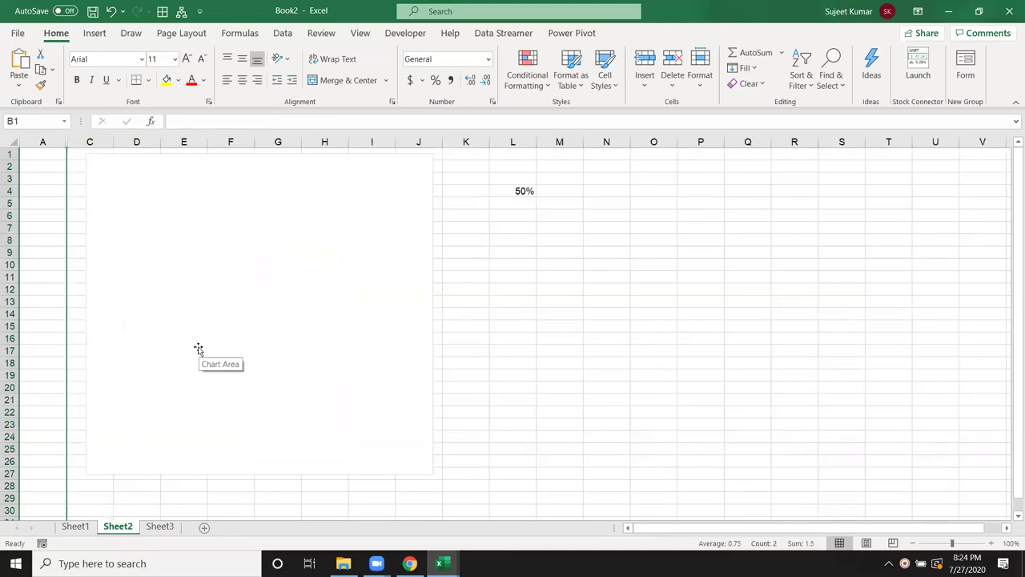
pyautogui.hotkey('ctrl', 'z')
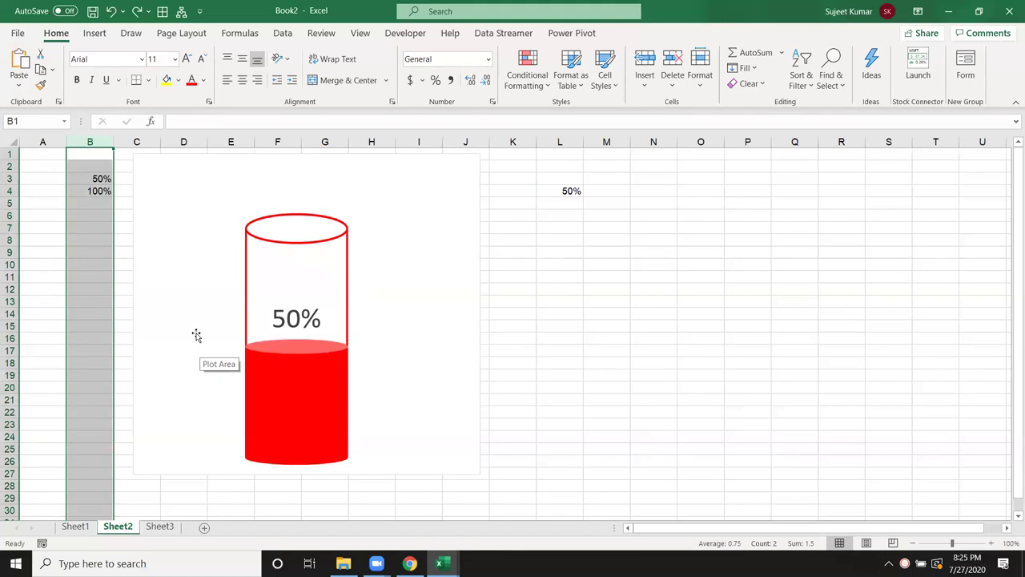
pyautogui.click(97, 178)
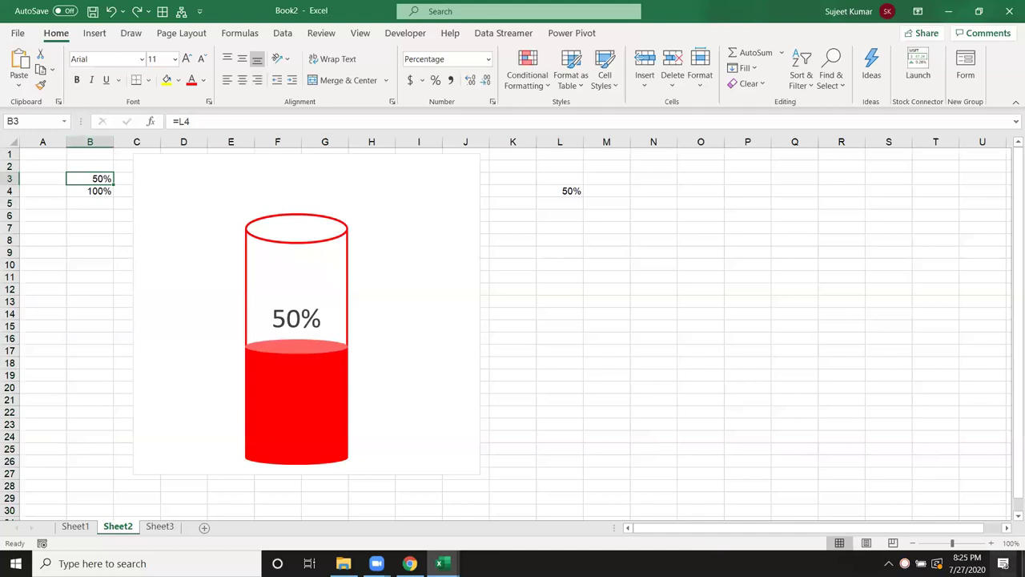
pyautogui.moveTo(100, 189); pyautogui.dragTo(100, 178)
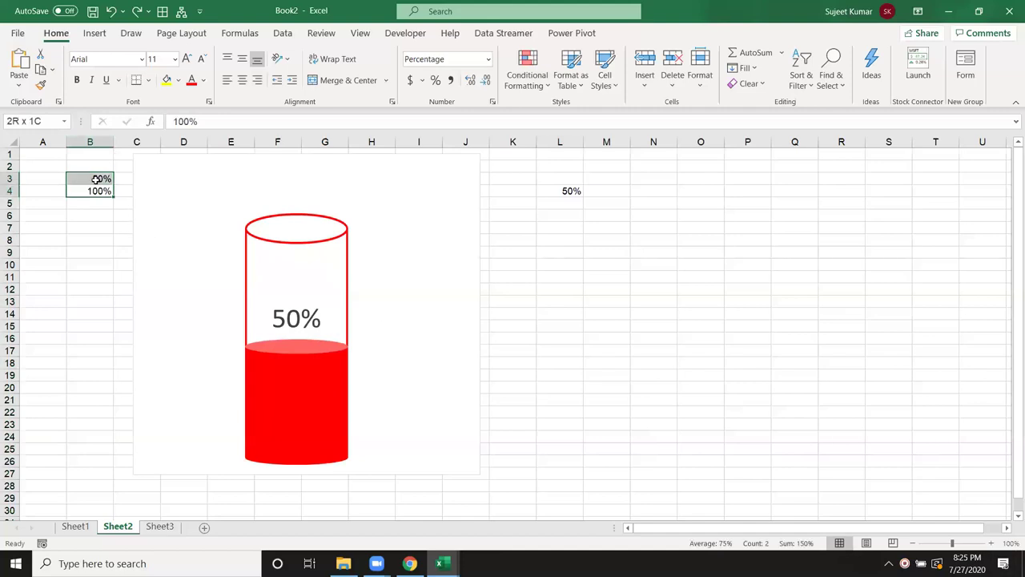
pyautogui.click(204, 80)
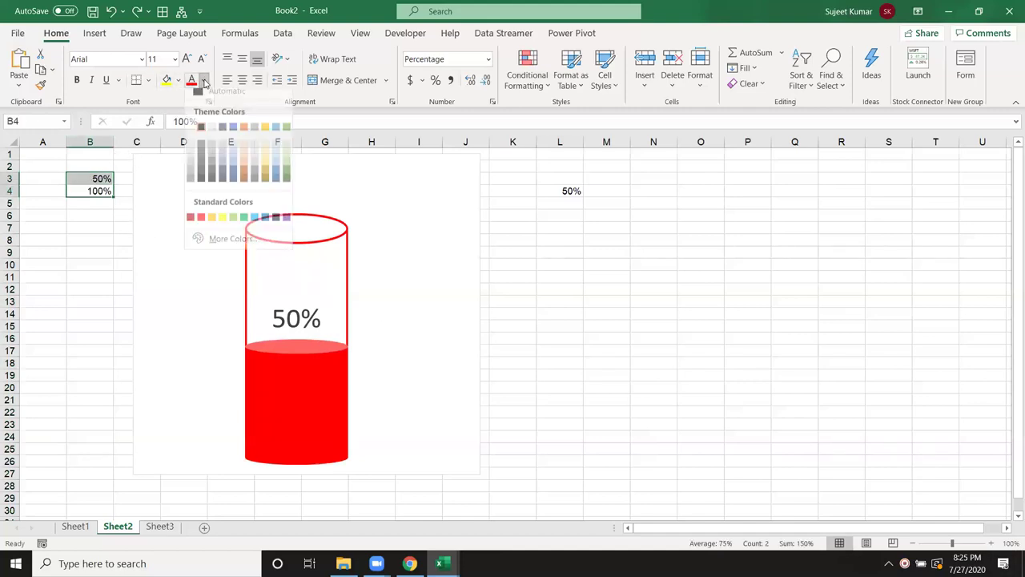
pyautogui.click(200, 134)
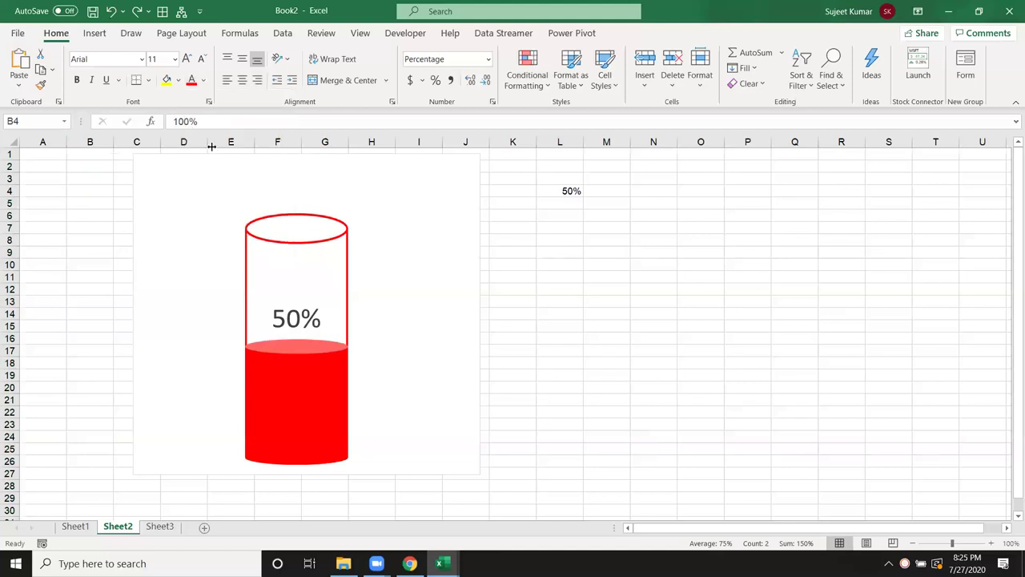
pyautogui.click(632, 303)
# Step: Enter 70% and then 60% in input cell L4
pyautogui.click(571, 192)
pyautogui.write('70%')
pyautogui.press('Return')
pyautogui.press('Up')
pyautogui.write('60%')
pyautogui.press('Return')
pyautogui.press('Up')
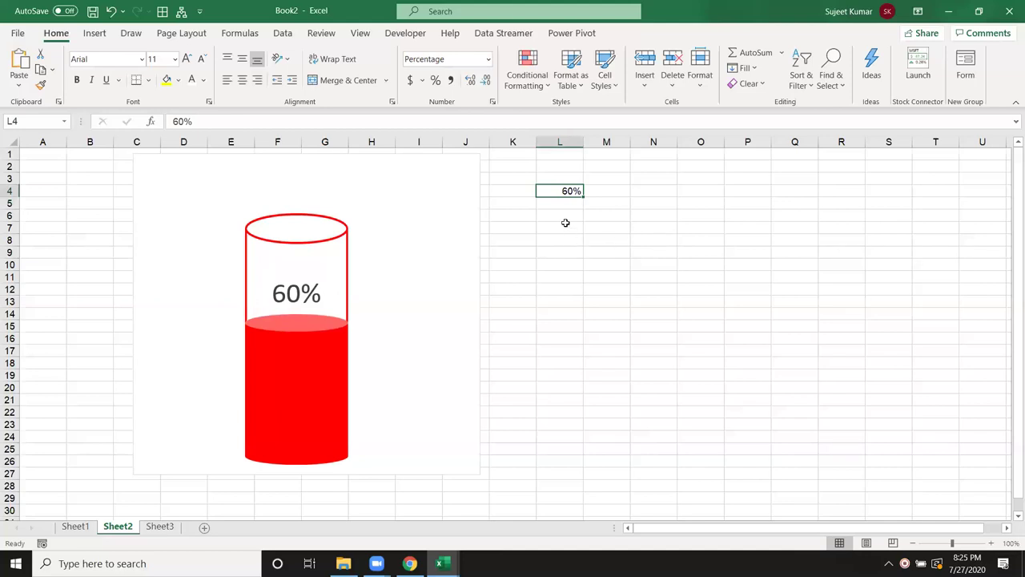
# Step: Enter 80% and then 90% in L4 so the label reads 90%
pyautogui.write('80')
pyautogui.press('Return')
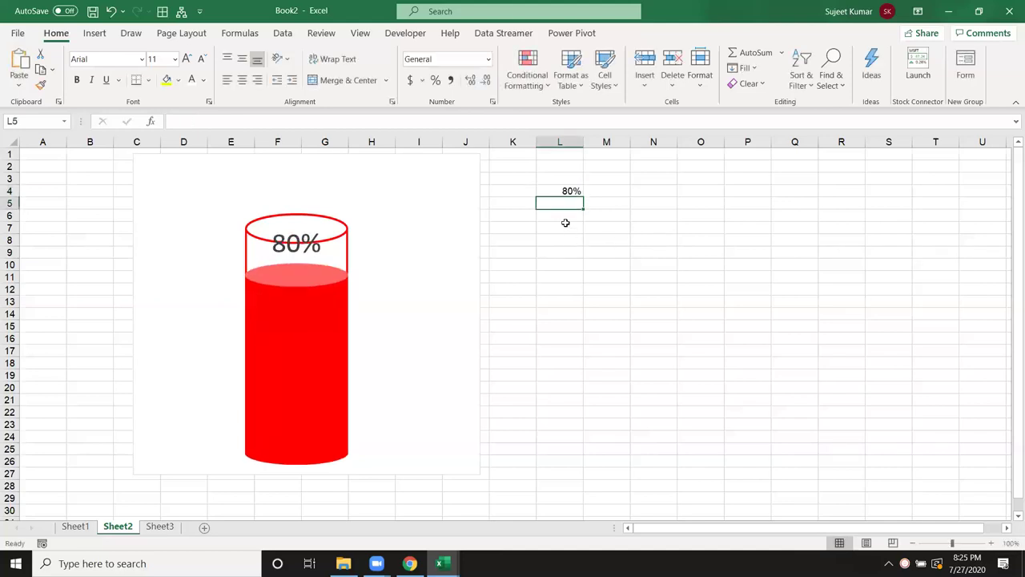
pyautogui.press('Up')
pyautogui.write('90')
pyautogui.press('Return')
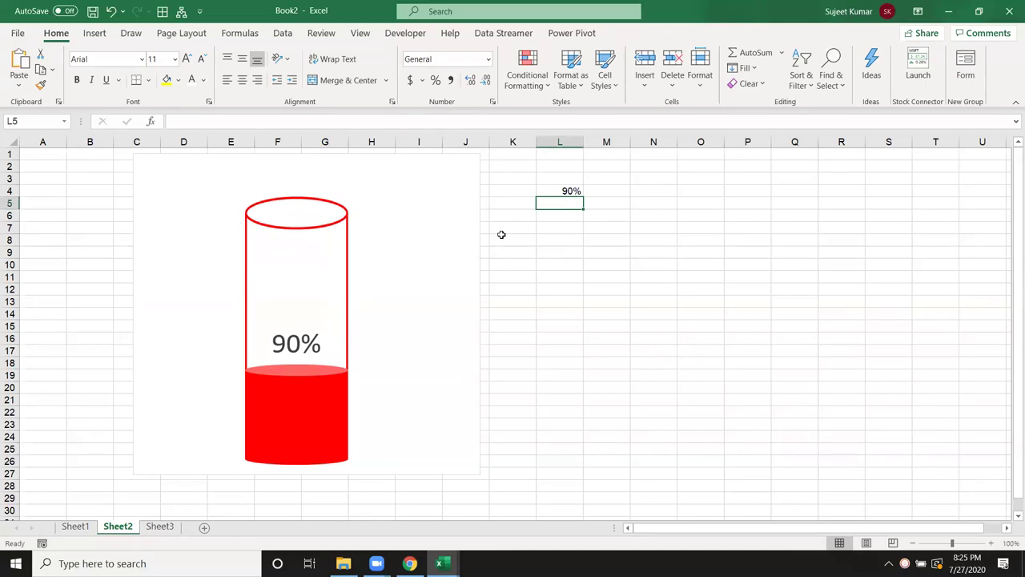
pyautogui.click(427, 184)
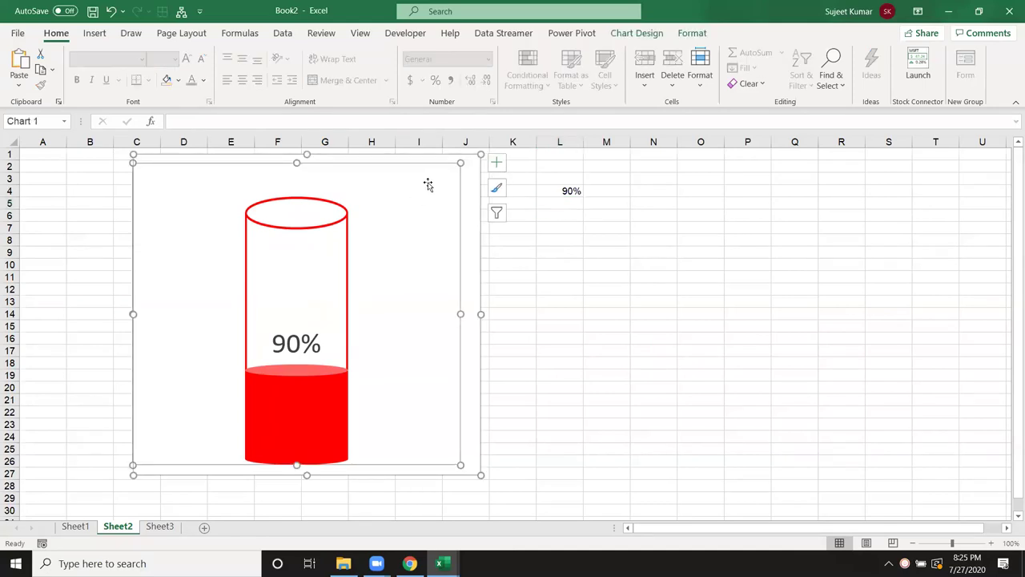
# Step: Turn on the axes in the cylinder chart's Chart Elements list
pyautogui.click(502, 166)
pyautogui.click(526, 181)
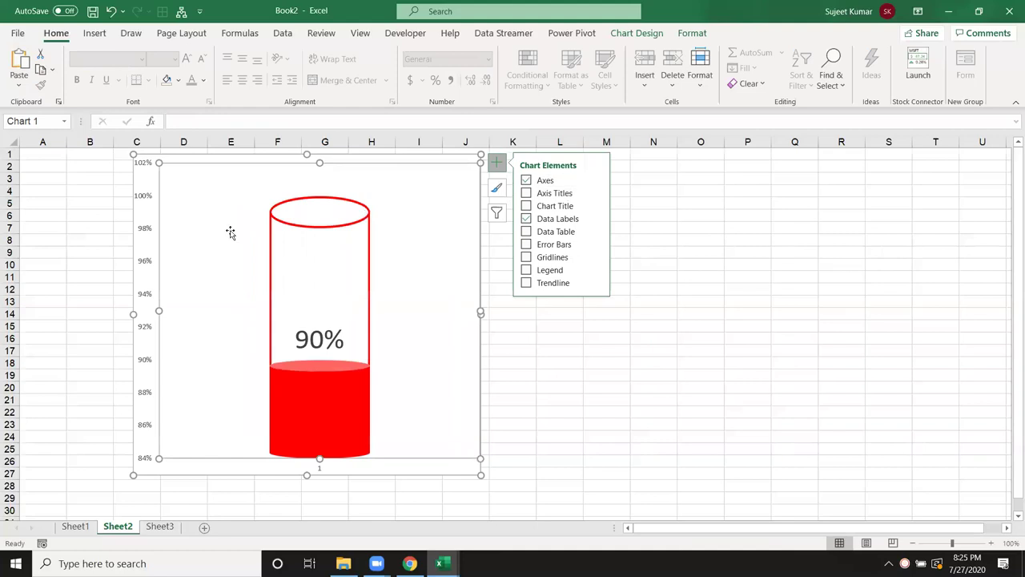
pyautogui.click(146, 219)
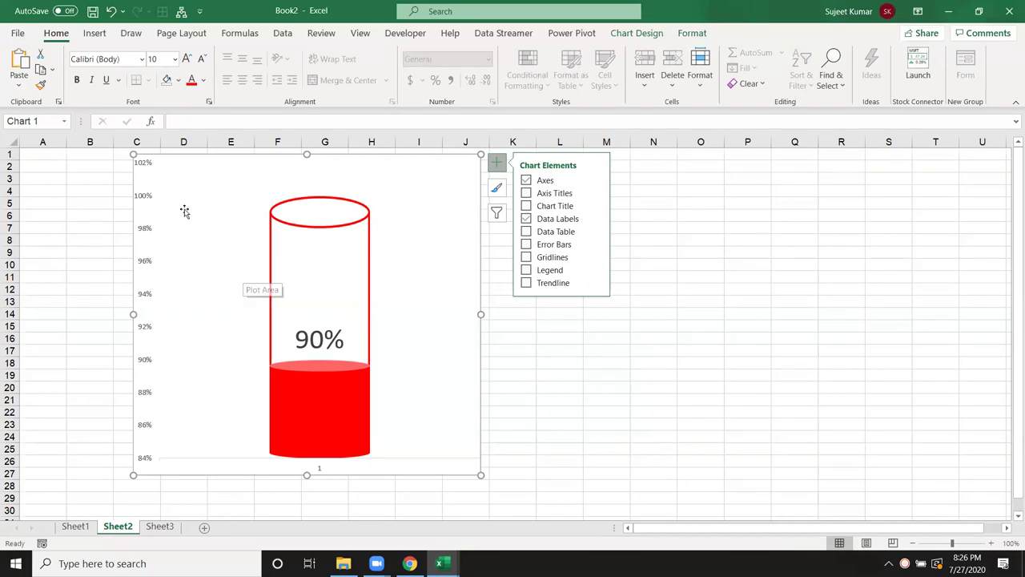
# Step: In Format Axis, set the vertical axis minimum bound to 0 and edit the maximum
pyautogui.click(145, 200)
pyautogui.rightClick(145, 200)
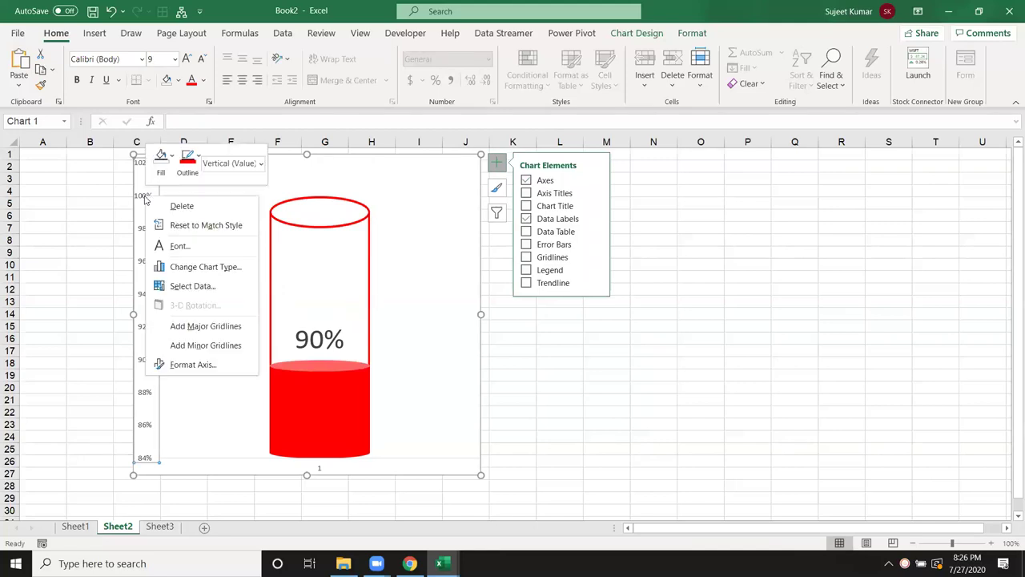
pyautogui.click(188, 370)
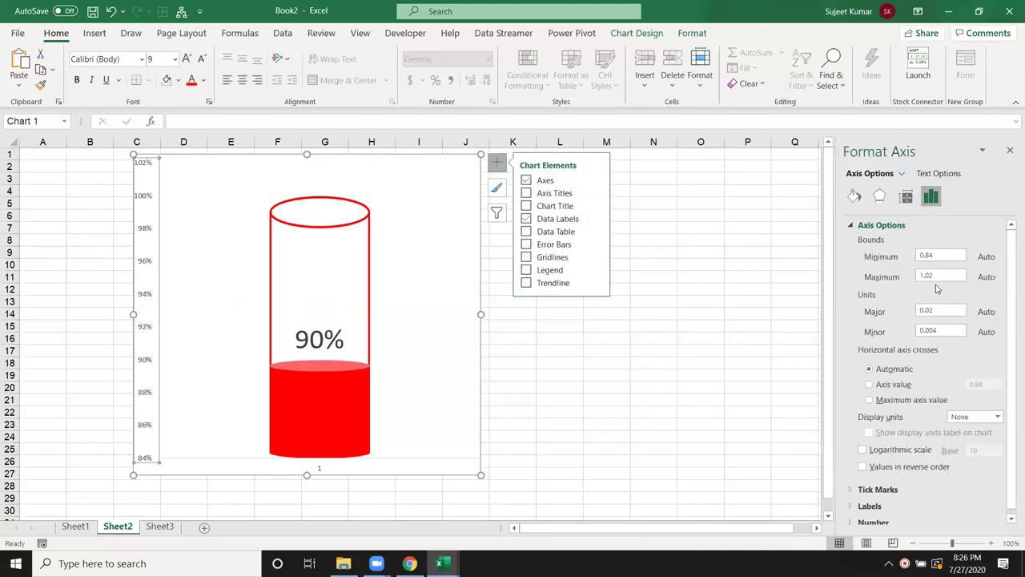
pyautogui.click(938, 255)
pyautogui.write('0')
pyautogui.click(937, 276)
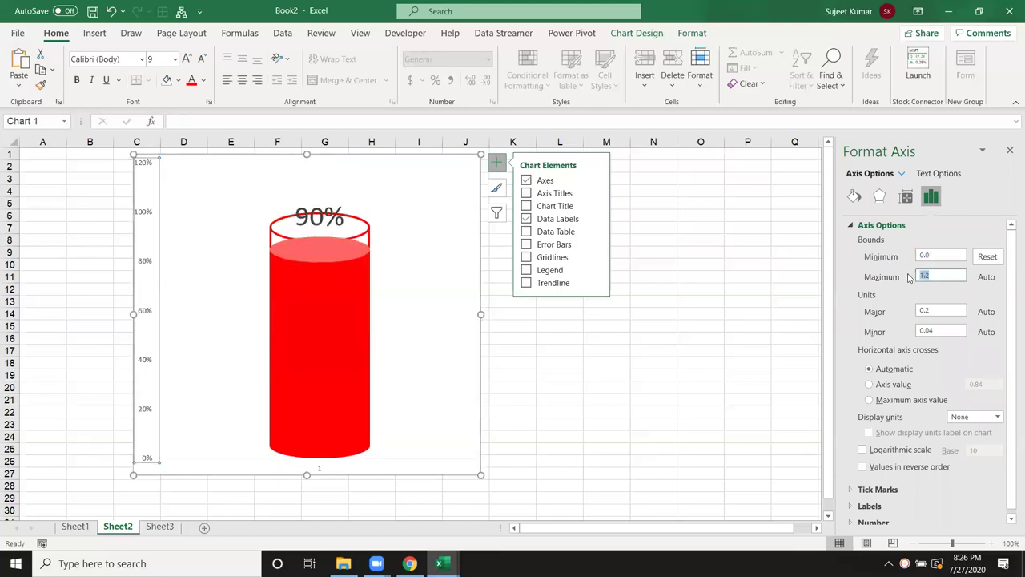
pyautogui.write('100')
pyautogui.press('BackSpace')
pyautogui.press('BackSpace')
# Step: Turn on data labels and hide the axes through Chart Elements
pyautogui.click(486, 372)
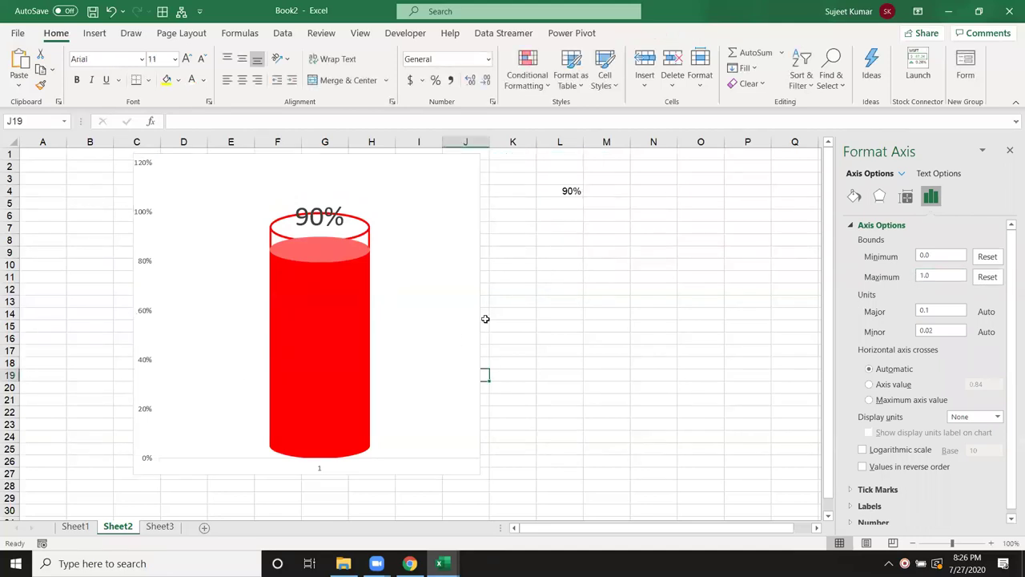
pyautogui.click(461, 196)
pyautogui.click(497, 163)
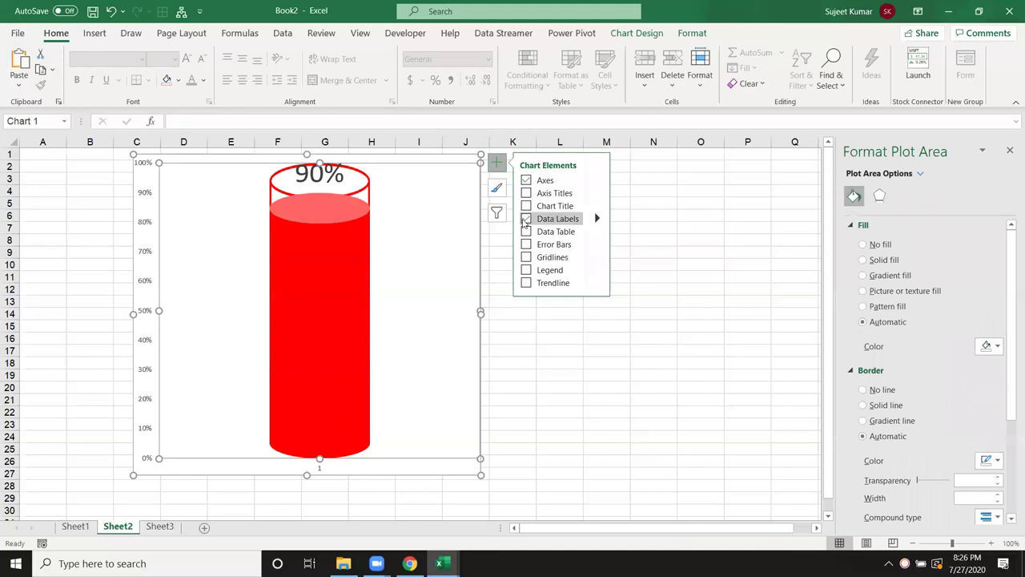
pyautogui.click(525, 220)
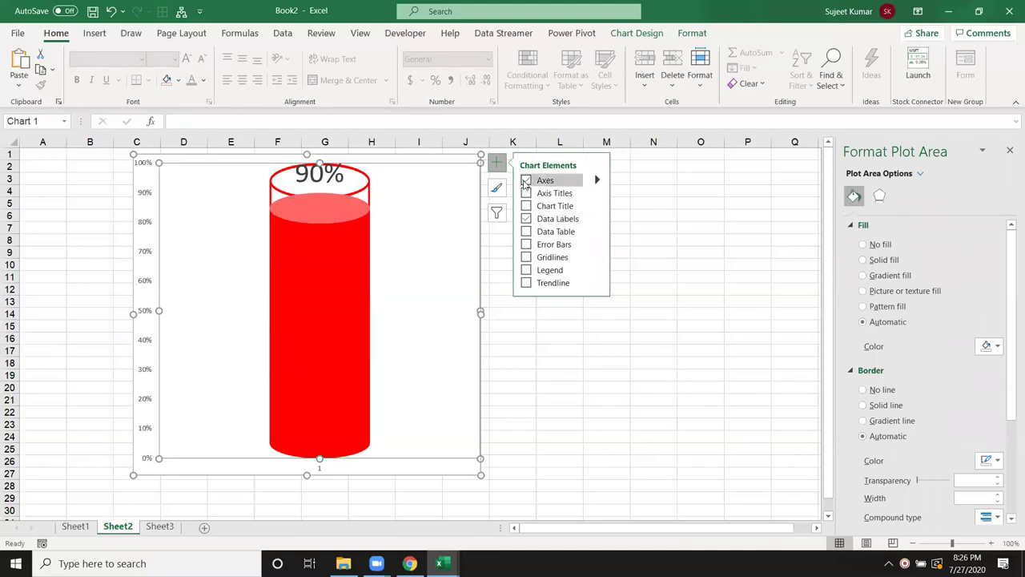
pyautogui.click(526, 181)
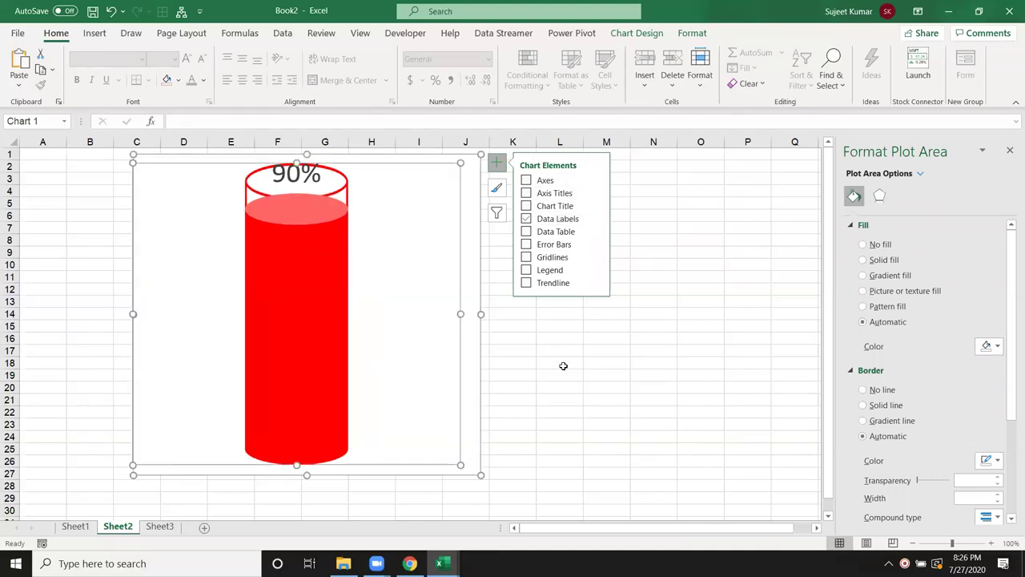
pyautogui.click(561, 363)
# Step: Test L4 with 95% and 20%, then set it to 63%
pyautogui.click(560, 191)
pyautogui.write('9')
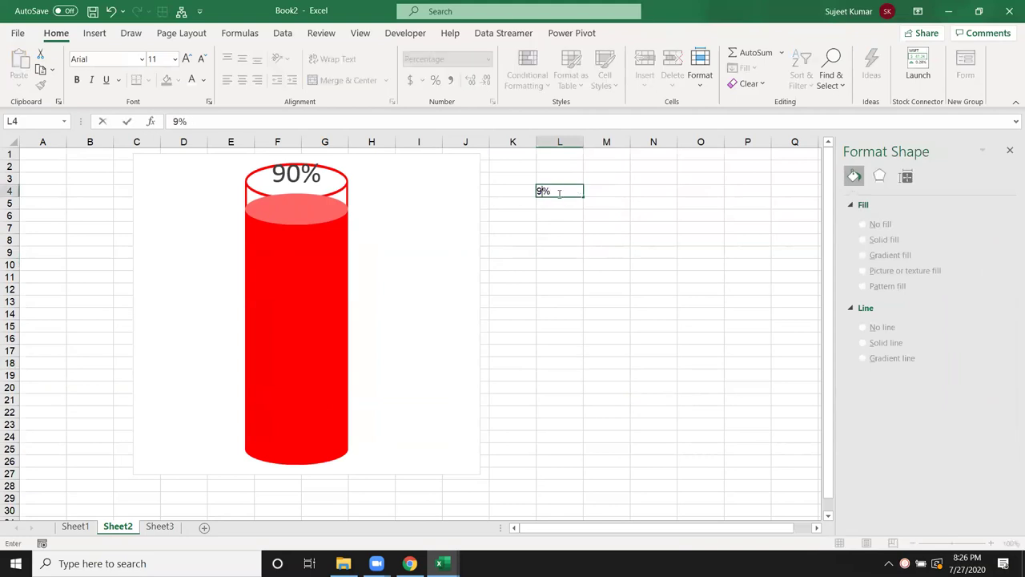
pyautogui.write('5')
pyautogui.press('Return')
pyautogui.click(560, 193)
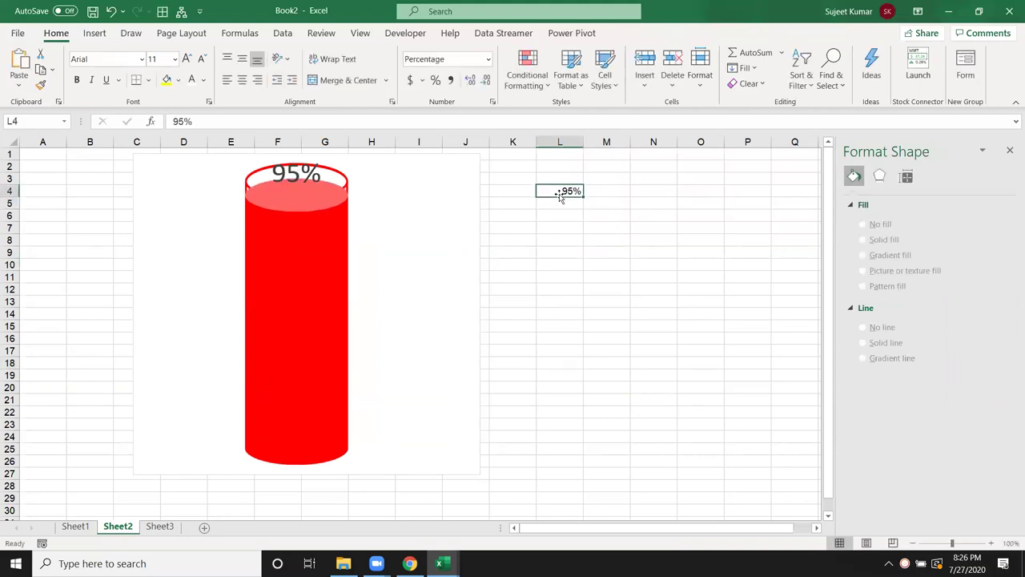
pyautogui.write('20')
pyautogui.press('Return')
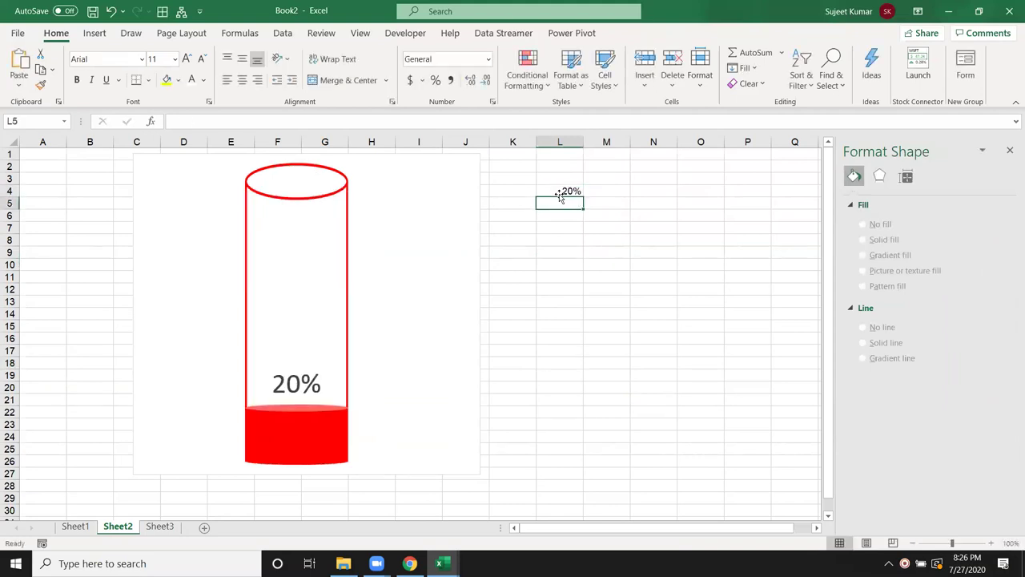
pyautogui.write('63')
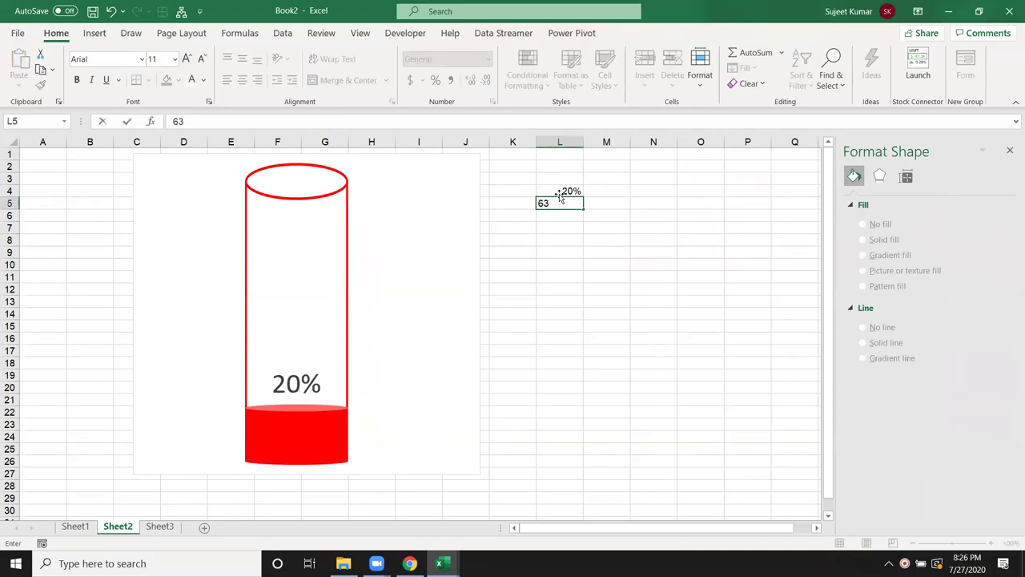
pyautogui.press('Return')
pyautogui.press('Up')
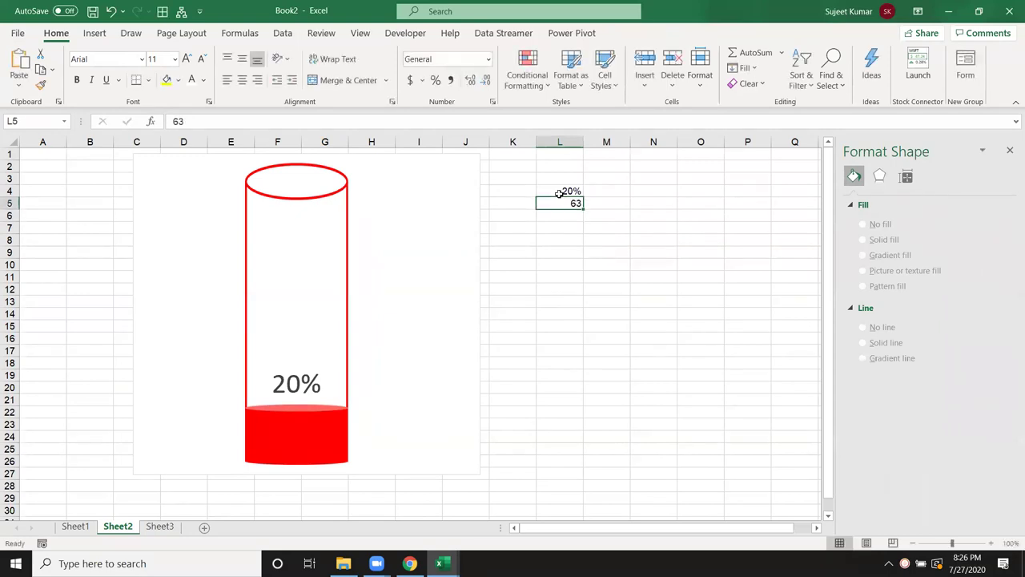
pyautogui.press('Up')
pyautogui.write('63')
pyautogui.press('Return')
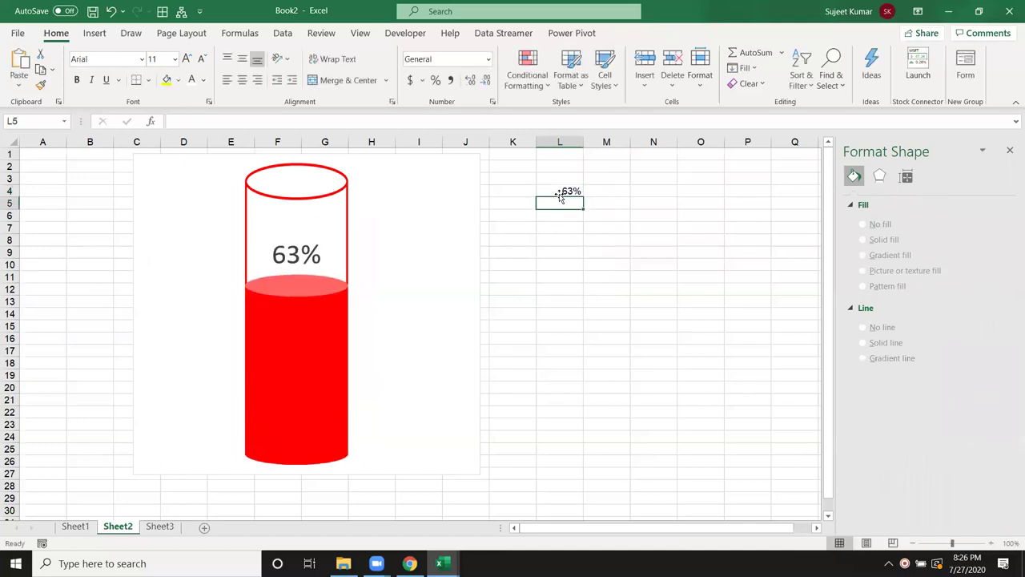
# Step: Turn the chart's axes back on and select the 0% to 100% vertical axis
pyautogui.click(437, 170)
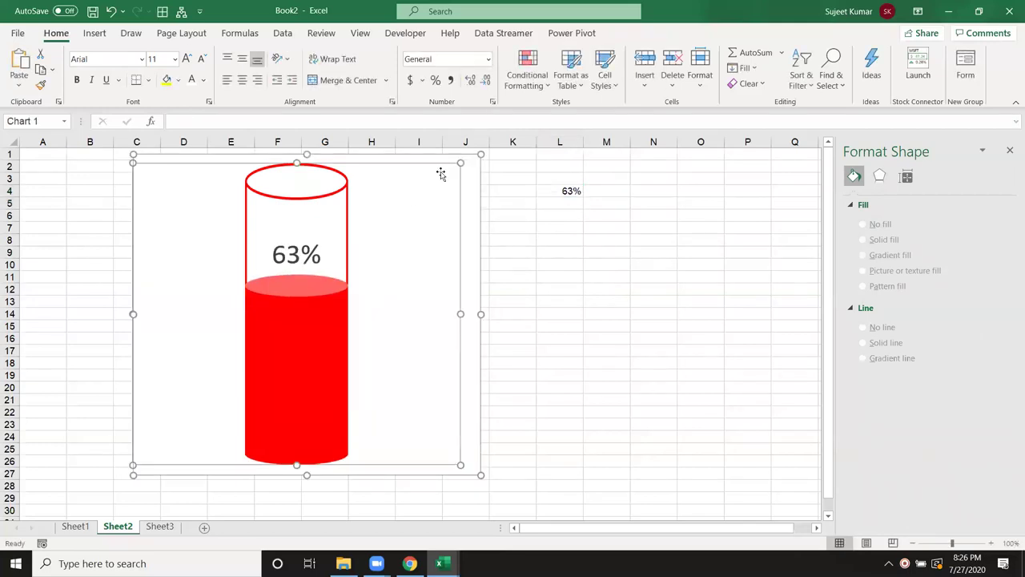
pyautogui.click(496, 163)
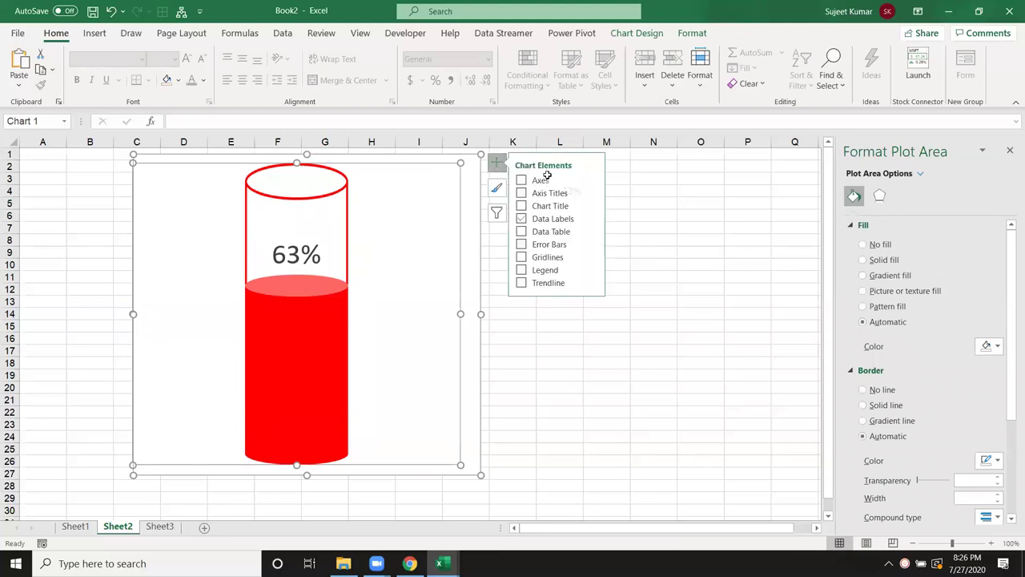
pyautogui.click(525, 193)
pyautogui.click(525, 193)
pyautogui.click(525, 180)
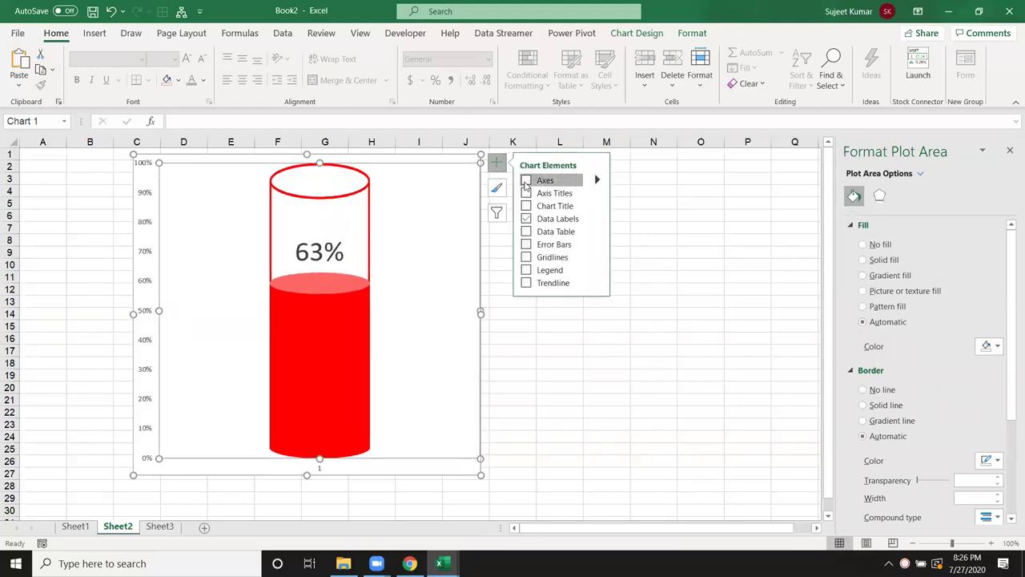
pyautogui.click(554, 405)
pyautogui.click(569, 181)
pyautogui.click(561, 190)
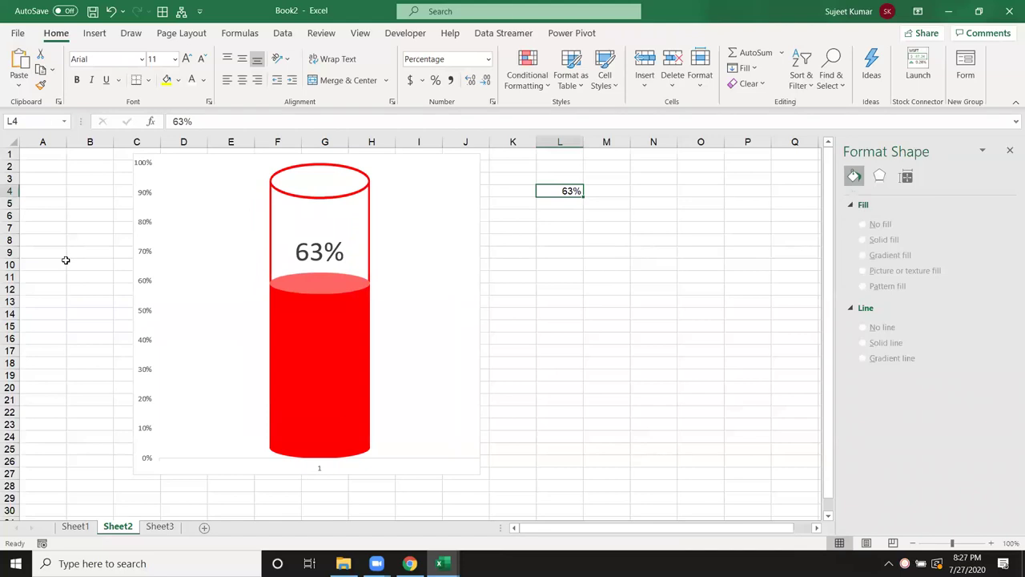
pyautogui.click(150, 197)
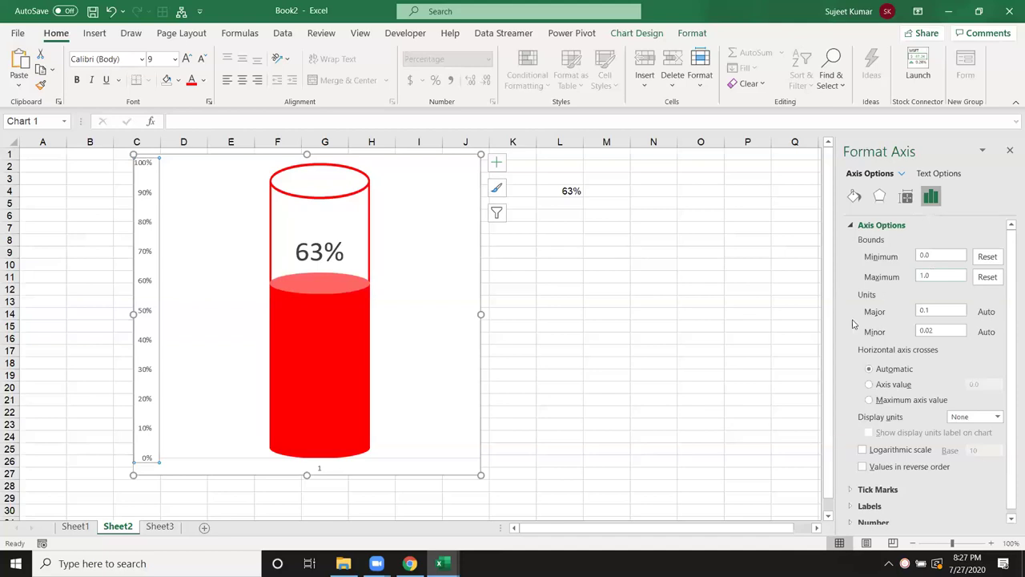
pyautogui.click(696, 337)
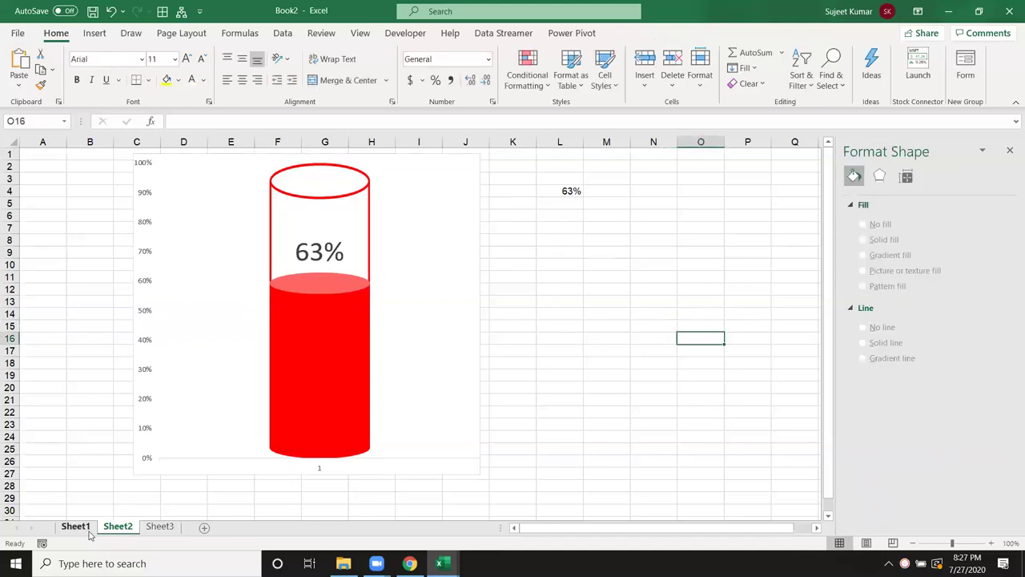
# Step: Review the 63% data label and red series, then move to Sheet3
pyautogui.click(335, 255)
pyautogui.click(590, 230)
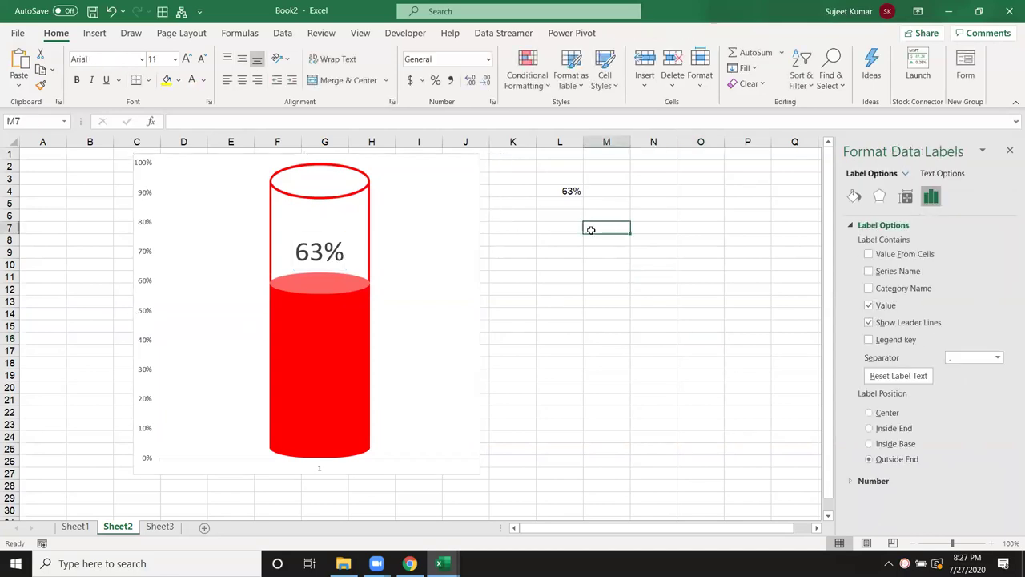
pyautogui.click(317, 336)
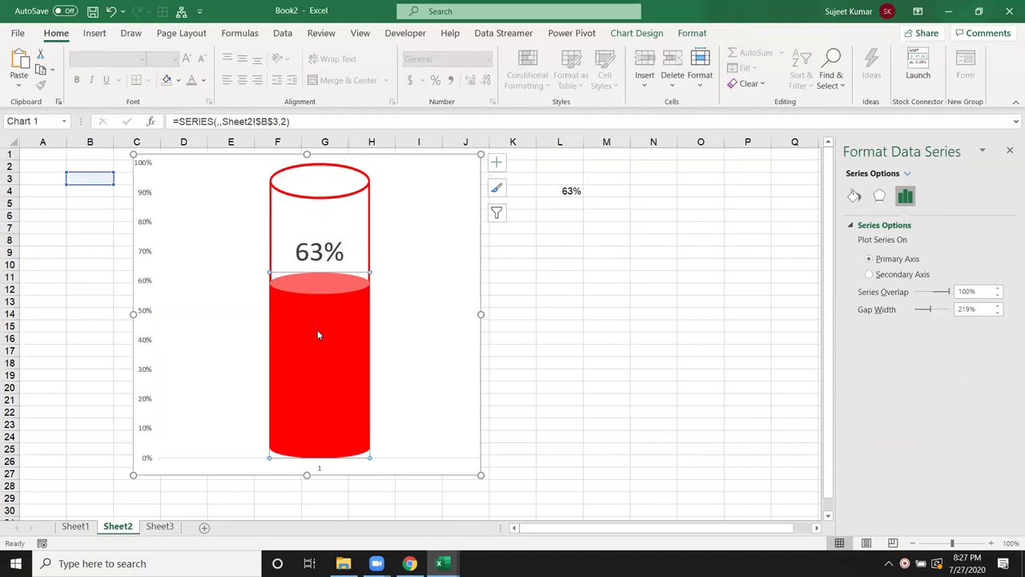
pyautogui.rightClick(331, 321)
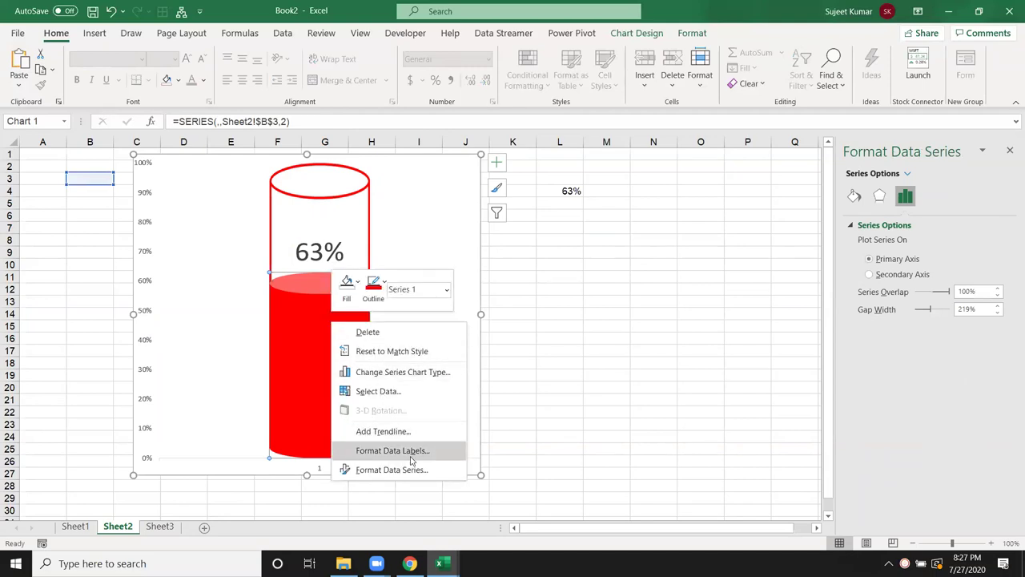
pyautogui.press('Escape')
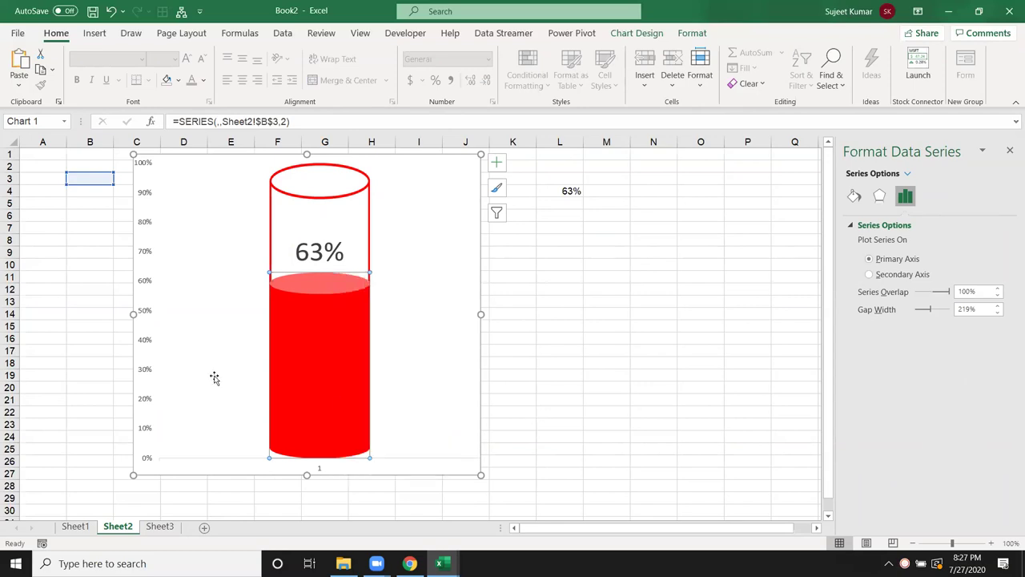
pyautogui.click(69, 397)
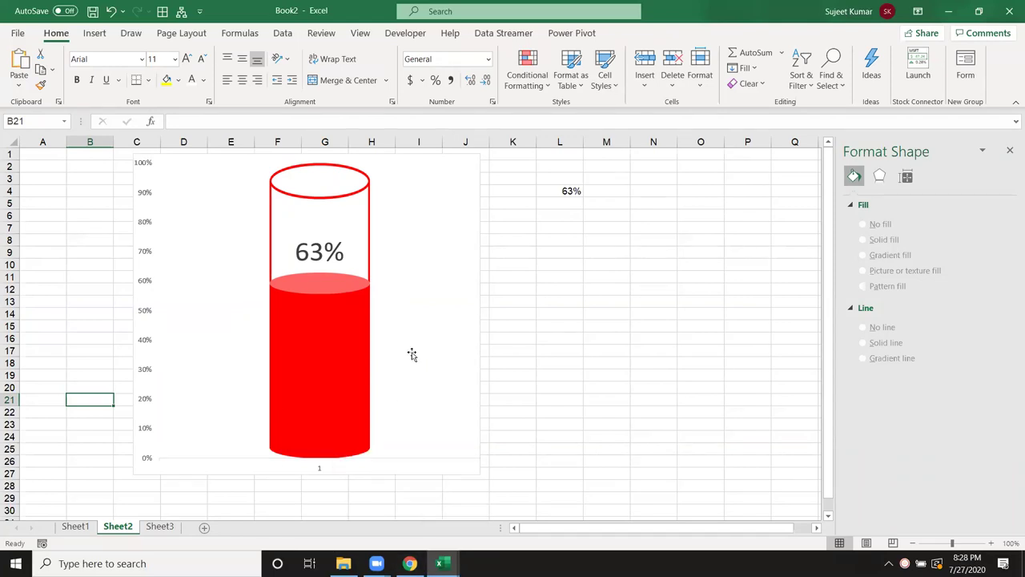
pyautogui.click(647, 302)
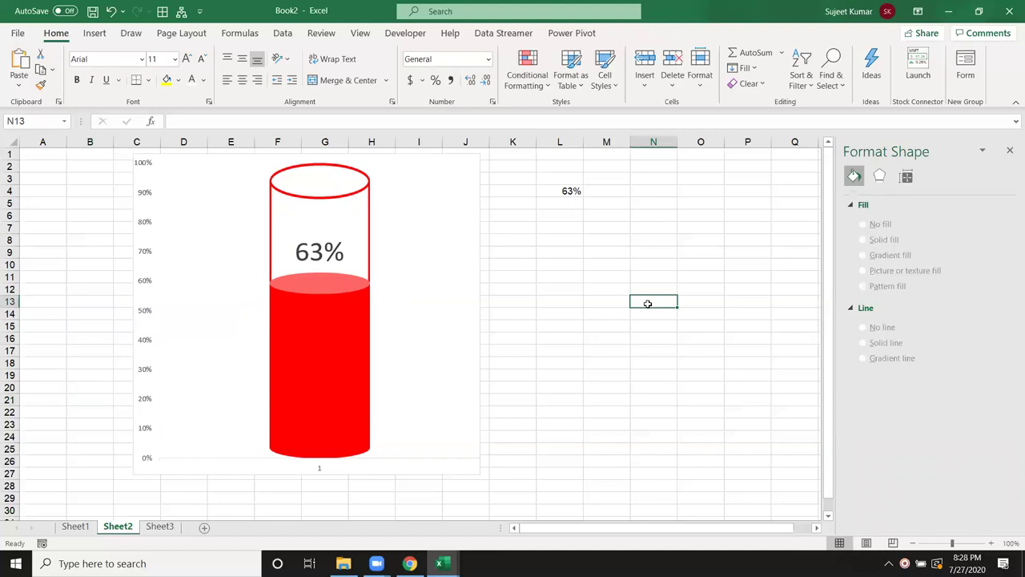
pyautogui.click(158, 529)
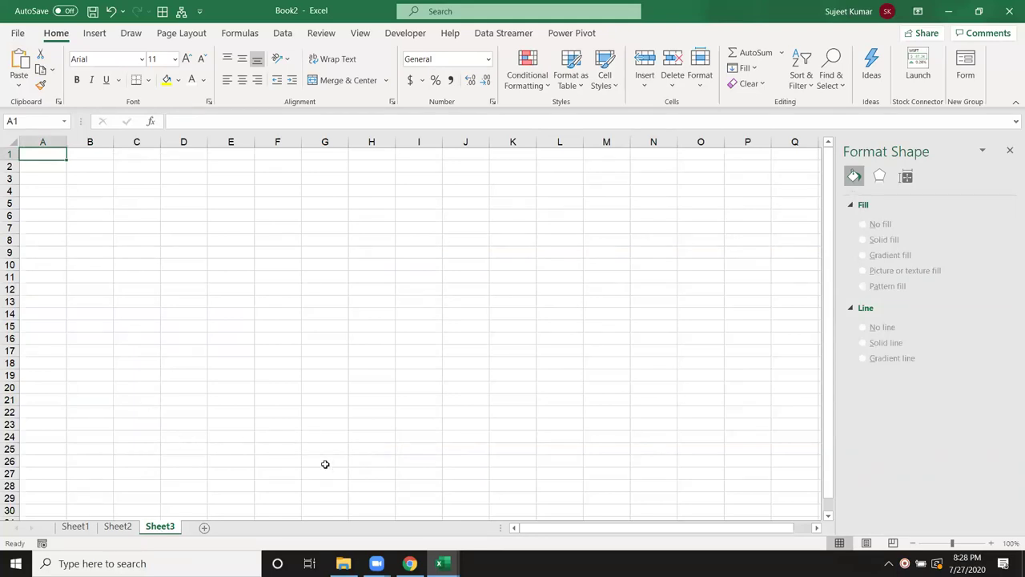
# Step: Enter Male with 100 in row 1 and Female with 95 in row 2
pyautogui.write('Male')
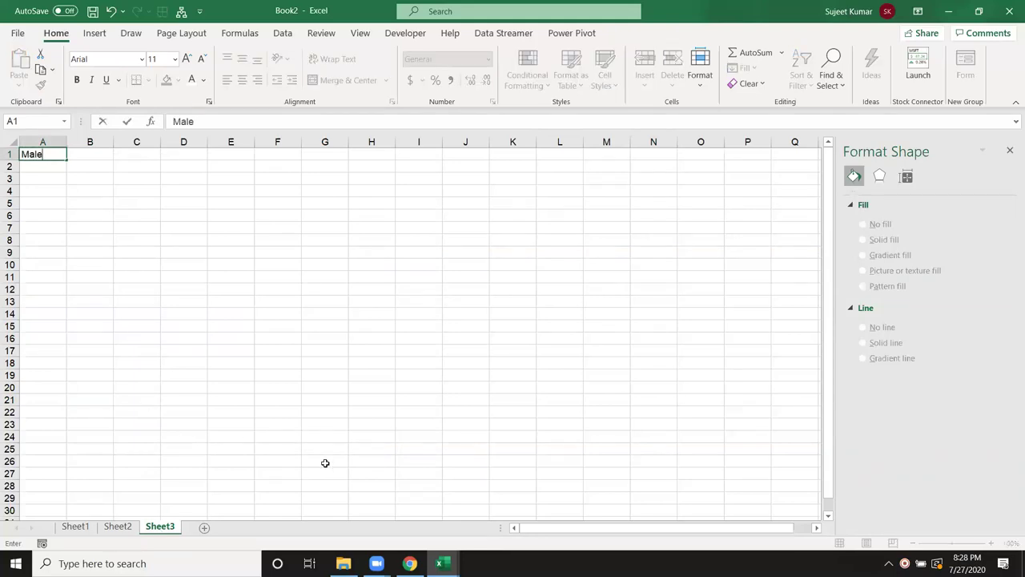
pyautogui.press('Return')
pyautogui.press('Up')
pyautogui.press('Right')
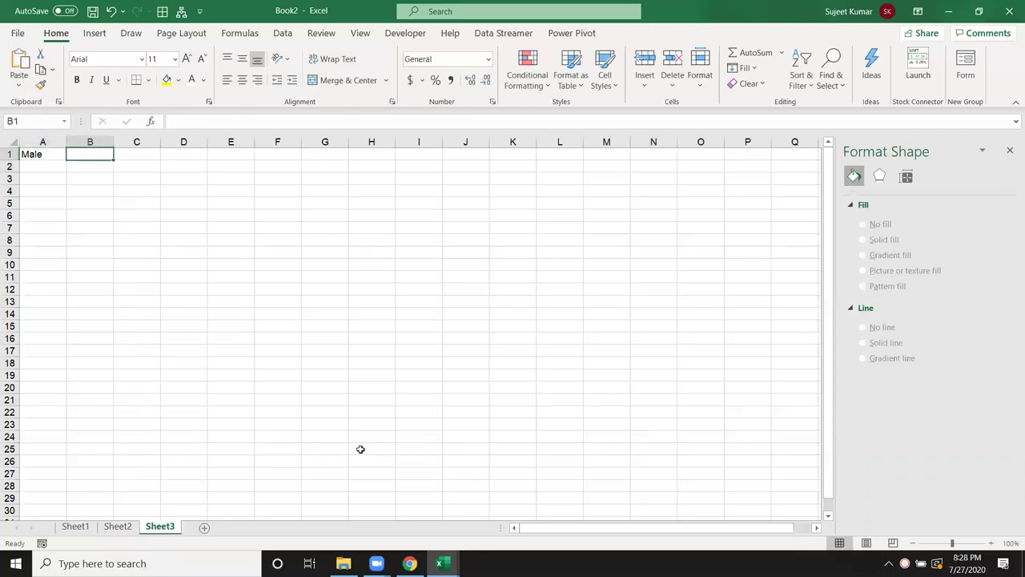
pyautogui.write('10')
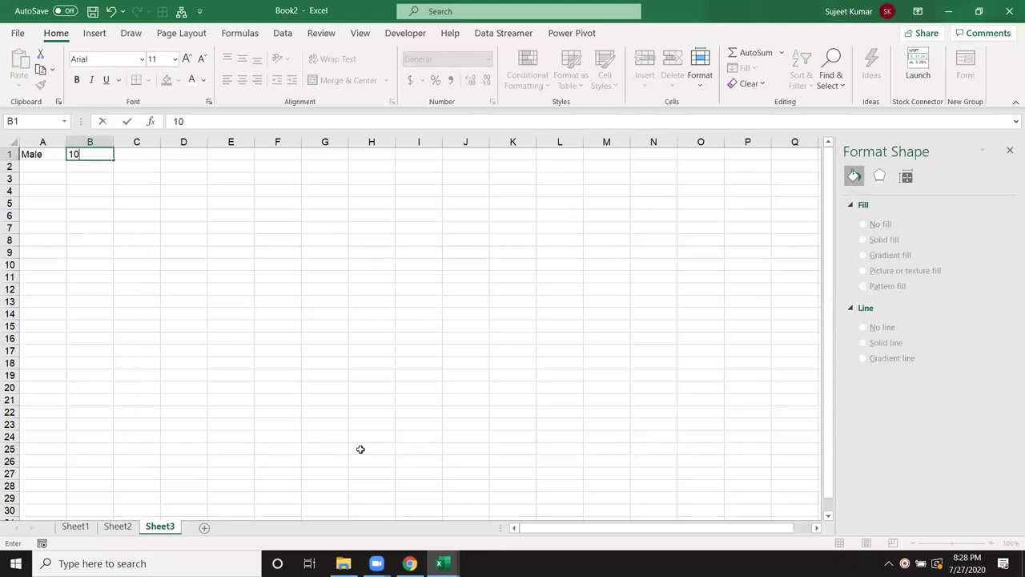
pyautogui.write('0')
pyautogui.press('Return')
pyautogui.write('Fema')
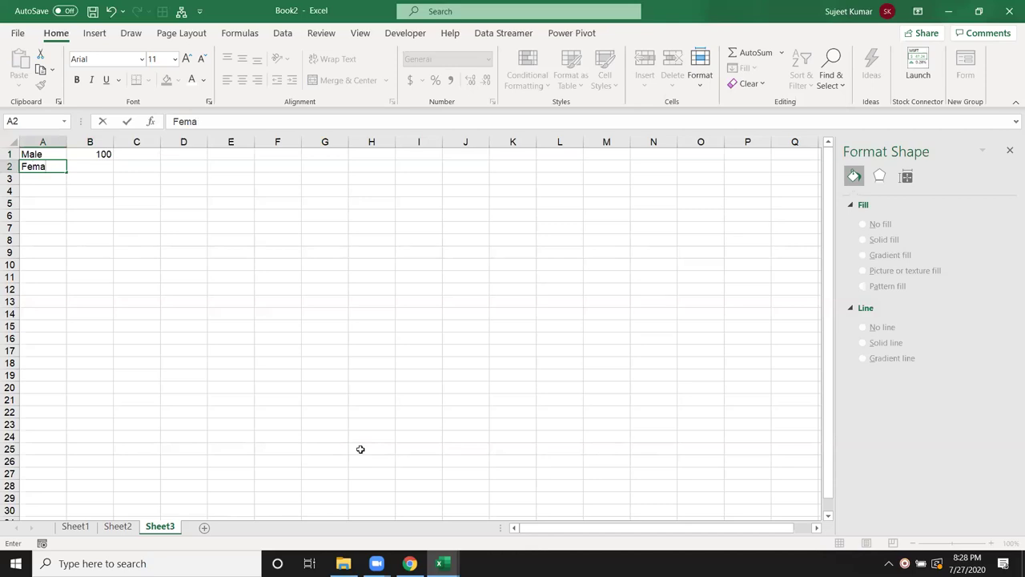
pyautogui.write('ille')
pyautogui.press('Tab')
pyautogui.write('95')
pyautogui.press('Return')
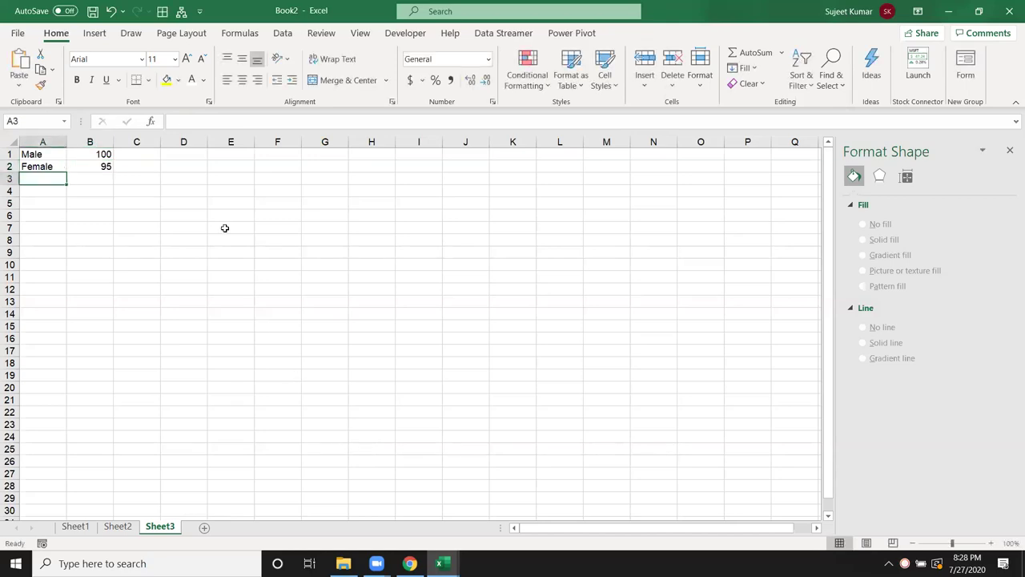
# Step: Clear the range selection and close the Format Shape pane
pyautogui.moveTo(226, 228); pyautogui.dragTo(394, 332)
pyautogui.click(356, 280)
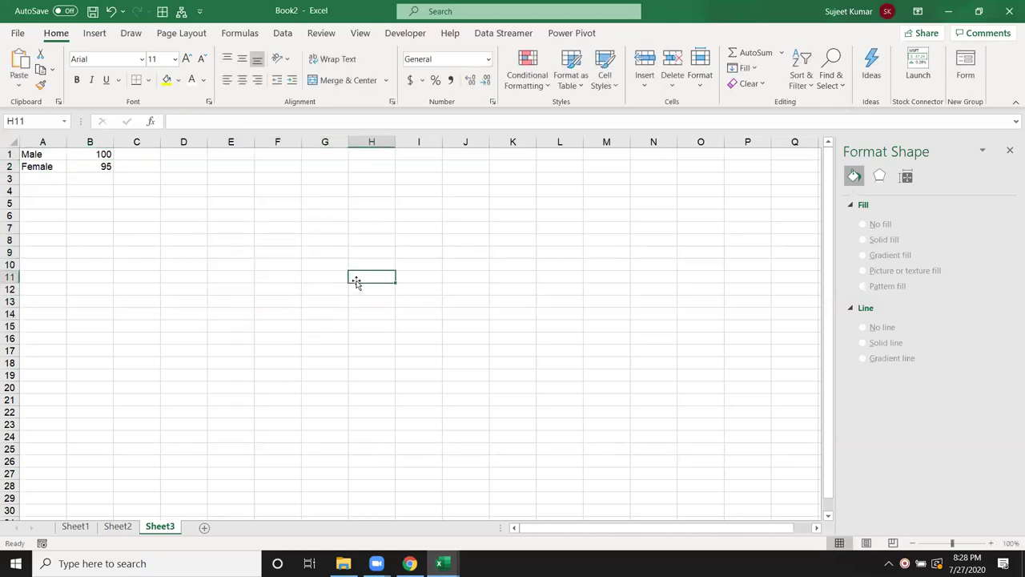
pyautogui.click(1010, 150)
pyautogui.click(604, 142)
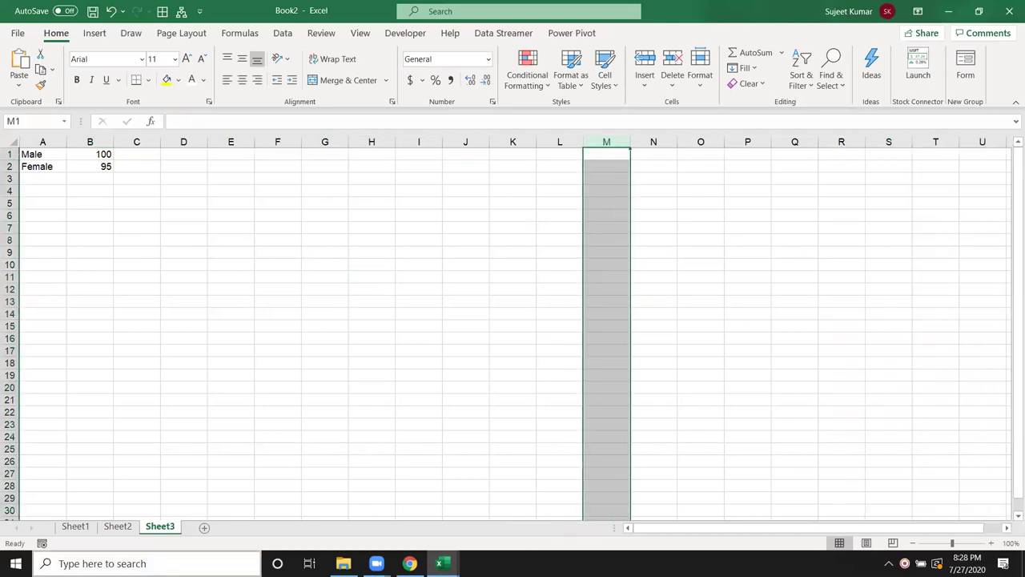
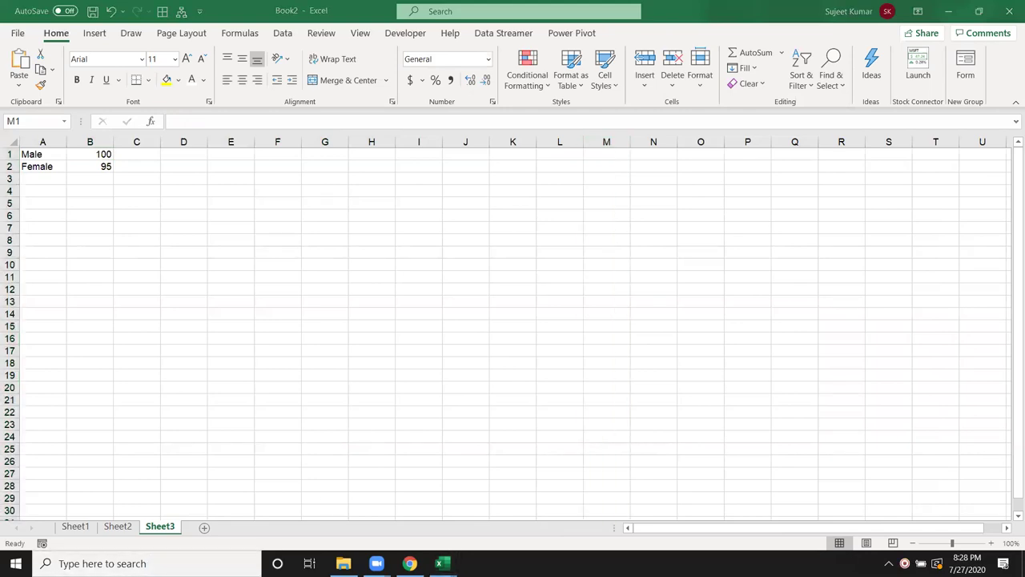
# Step: Search Windows for 'power poin' and launch the PowerPoint app
pyautogui.write('poepo')
pyautogui.press('BackSpace')
pyautogui.press('BackSpace')
pyautogui.press('BackSpace')
pyautogui.press('BackSpace')
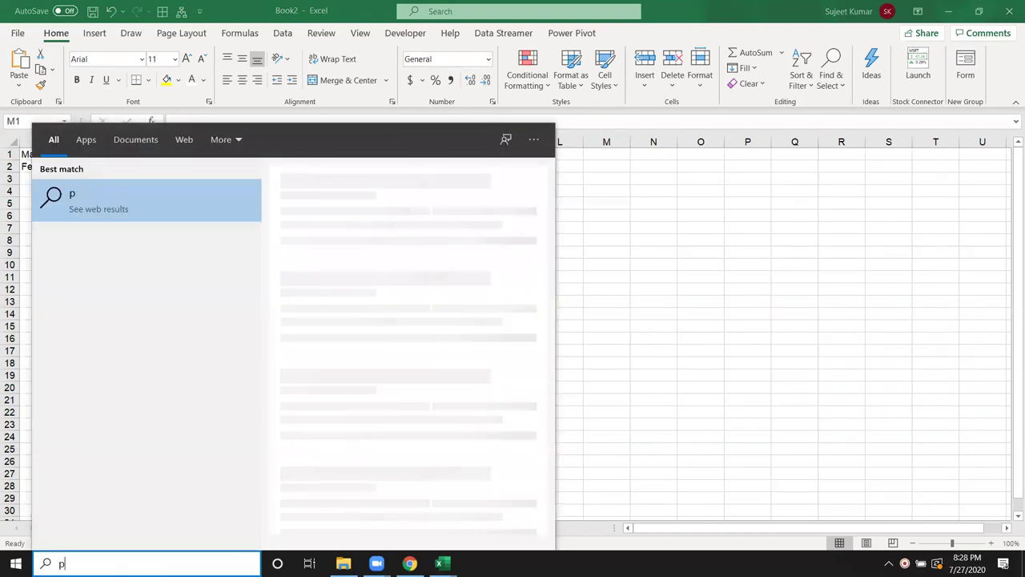
pyautogui.write('ower')
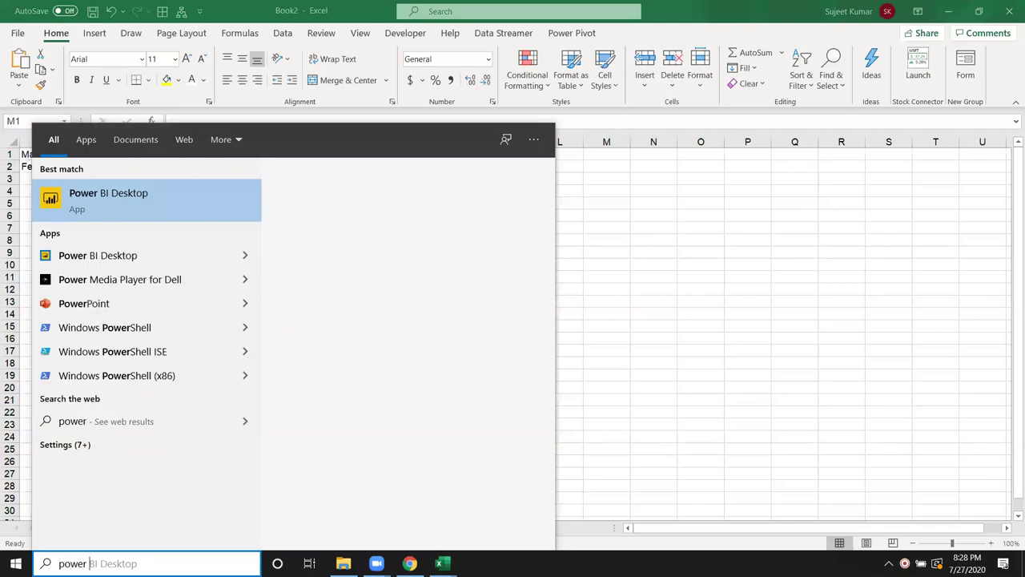
pyautogui.write(' poin')
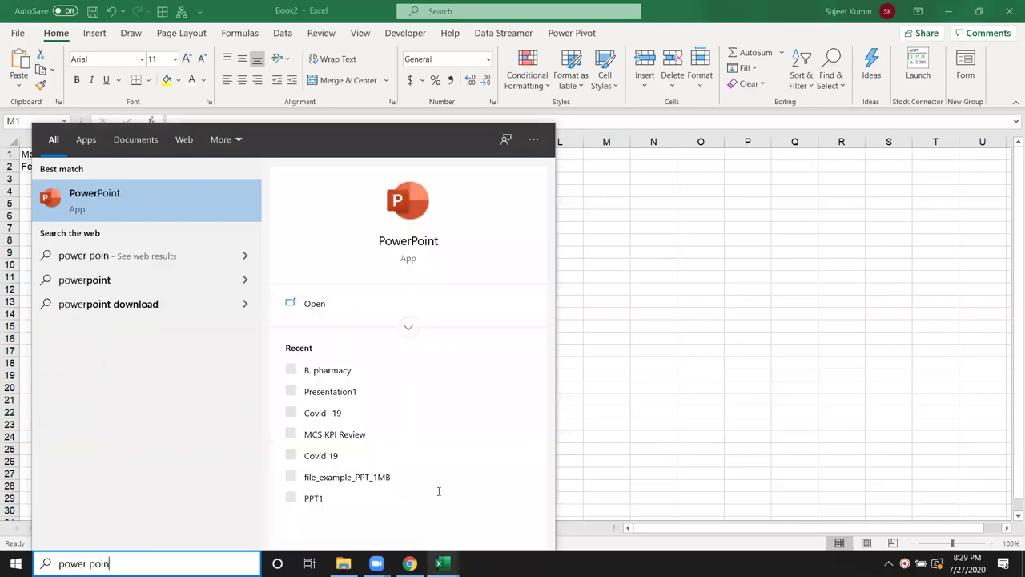
pyautogui.click(404, 247)
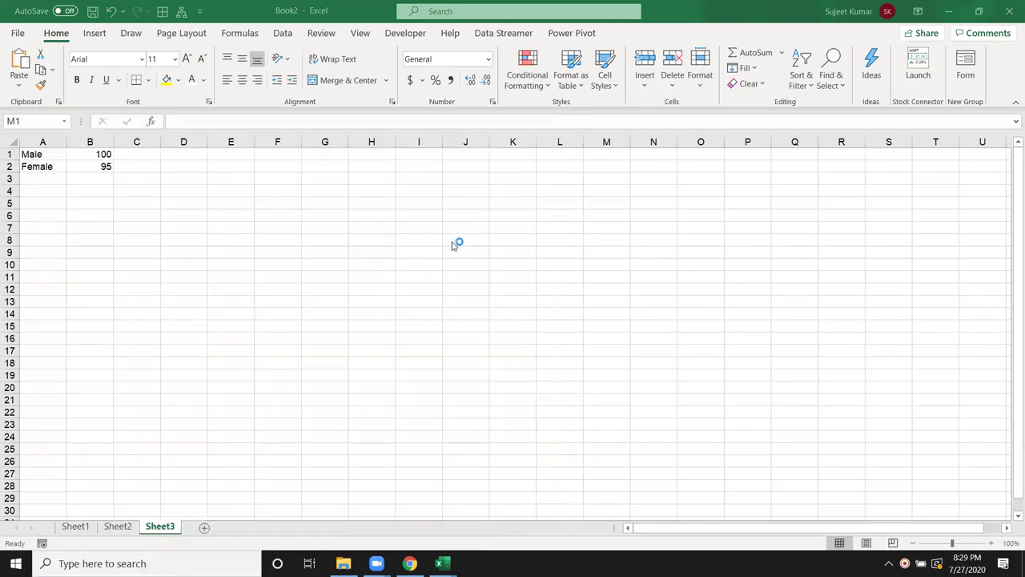
pyautogui.click(388, 232)
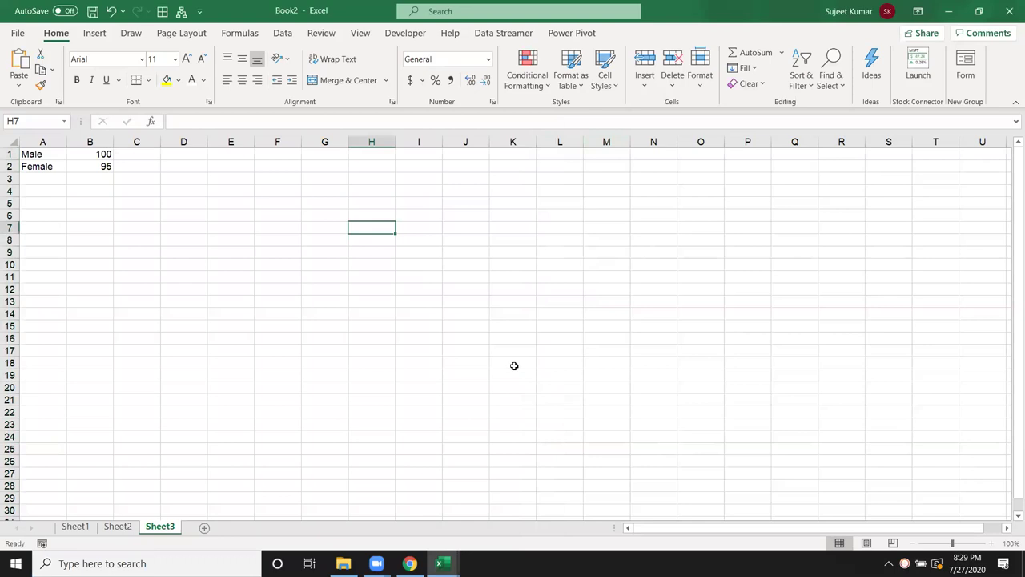
pyautogui.click(75, 526)
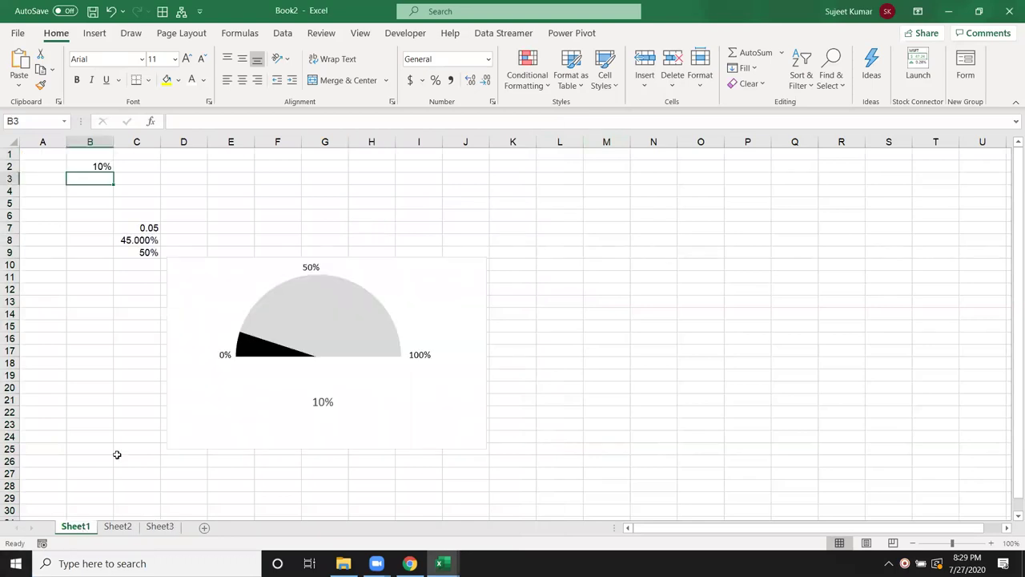
pyautogui.click(191, 320)
pyautogui.click(114, 527)
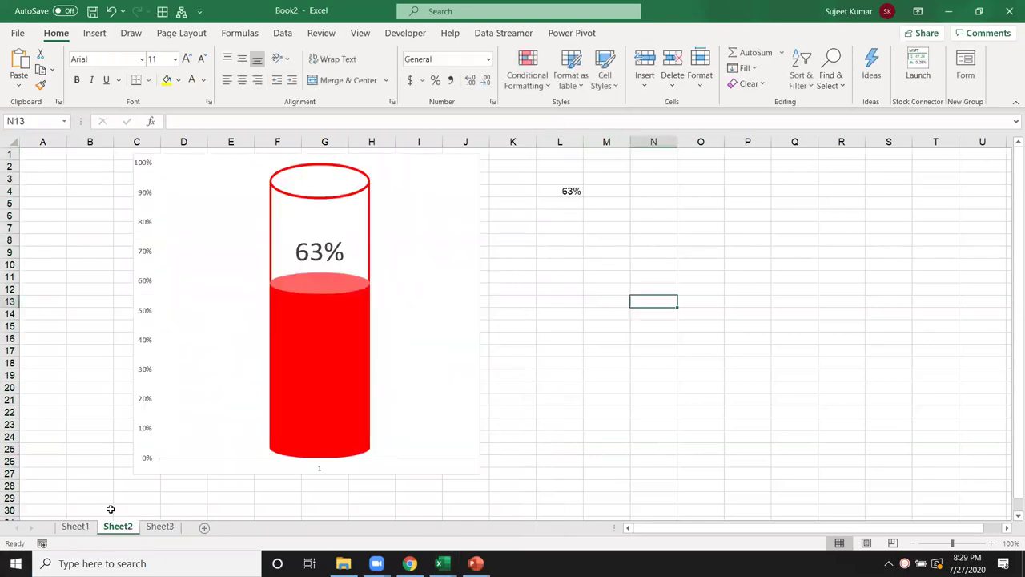
pyautogui.click(200, 390)
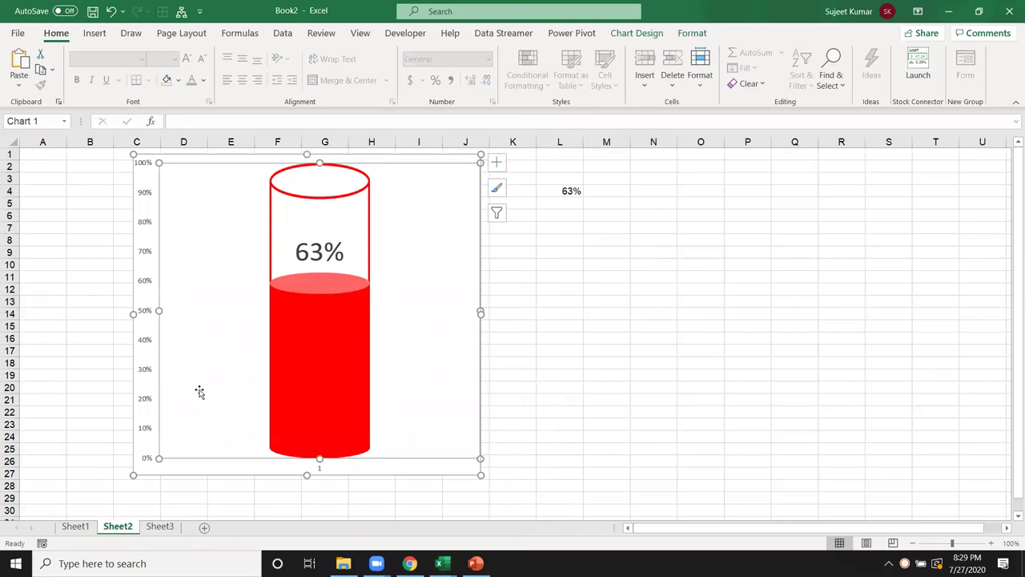
pyautogui.click(159, 527)
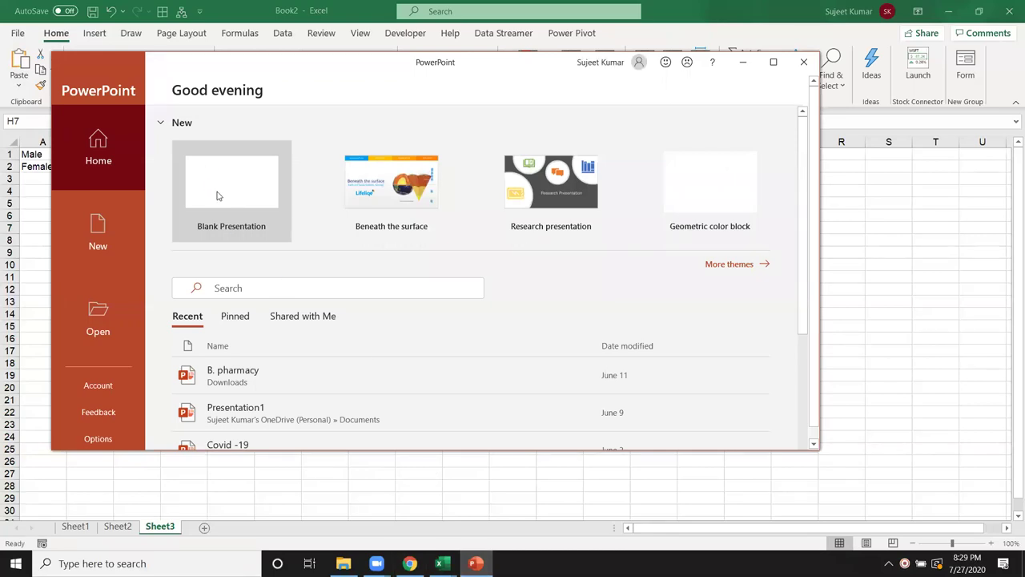
# Step: Create a blank presentation, maximize its window, and close the extra Presentation2 start screen
pyautogui.click(217, 196)
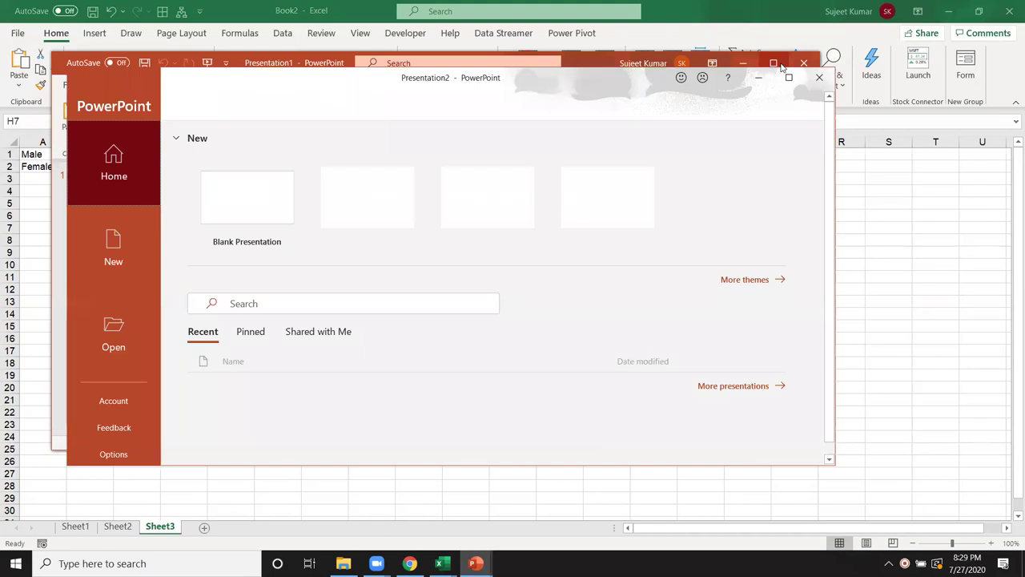
pyautogui.click(781, 64)
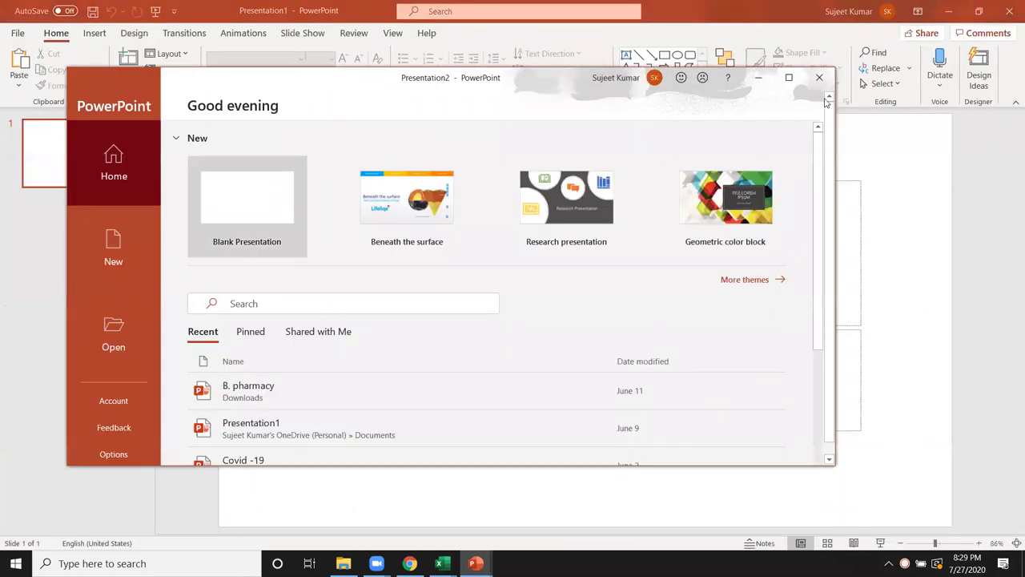
pyautogui.click(819, 77)
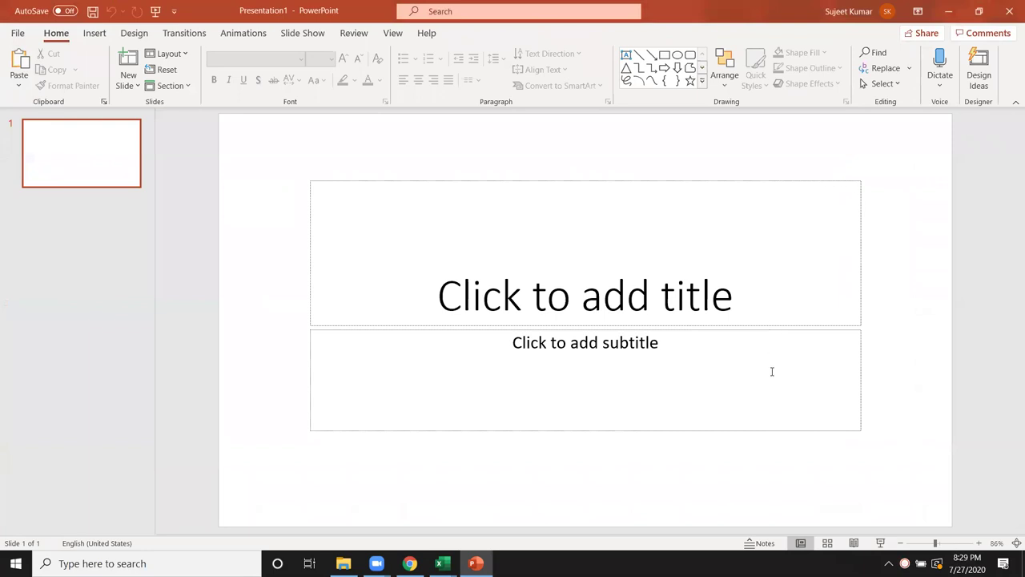
# Step: Delete the title and subtitle placeholders so the slide is empty
pyautogui.click(716, 471)
pyautogui.click(312, 181)
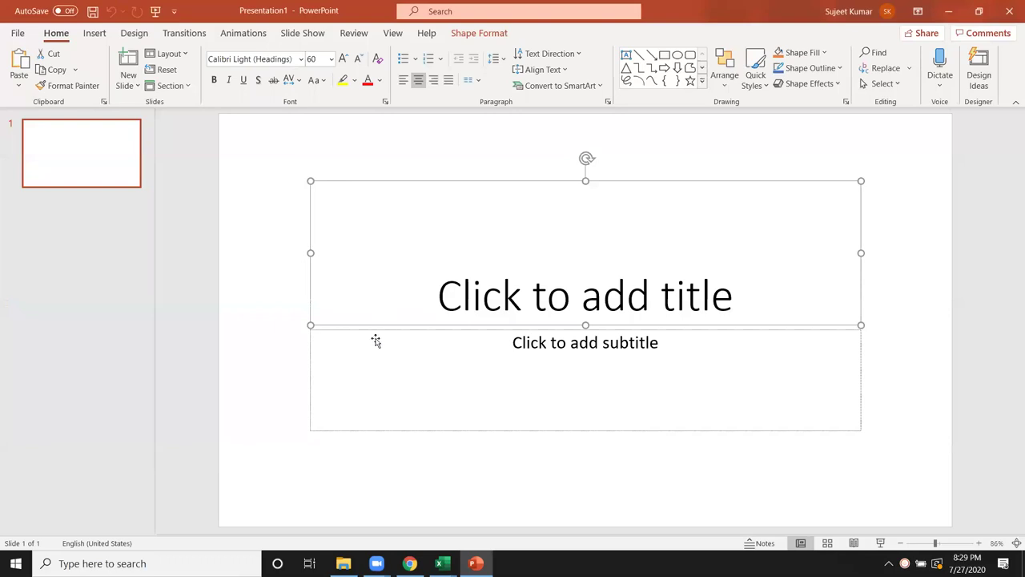
pyautogui.press('Delete')
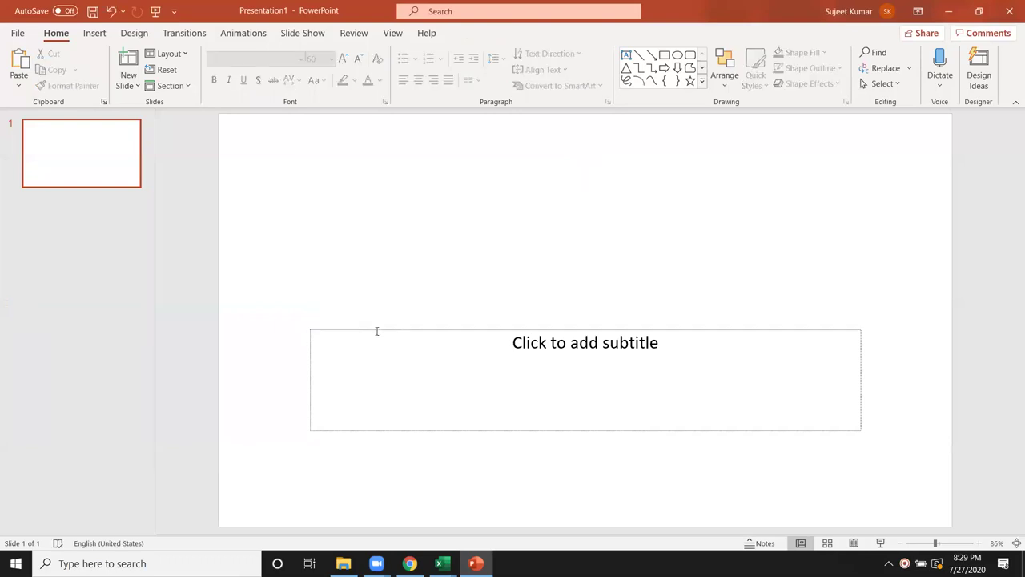
pyautogui.click(377, 331)
pyautogui.press('Delete')
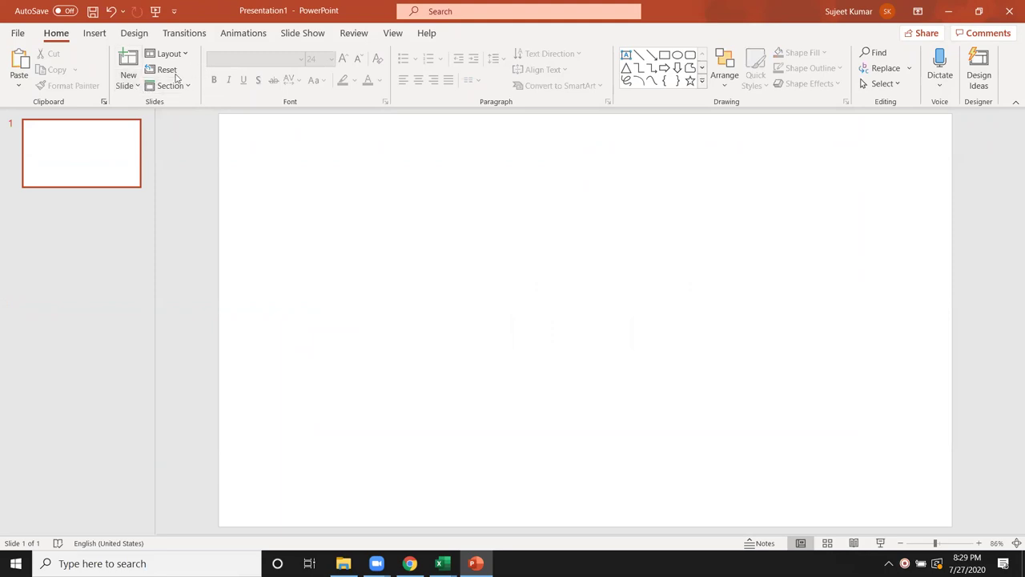
# Step: Draw a text box on the upper-left area of the slide from the Insert Shapes gallery
pyautogui.click(94, 35)
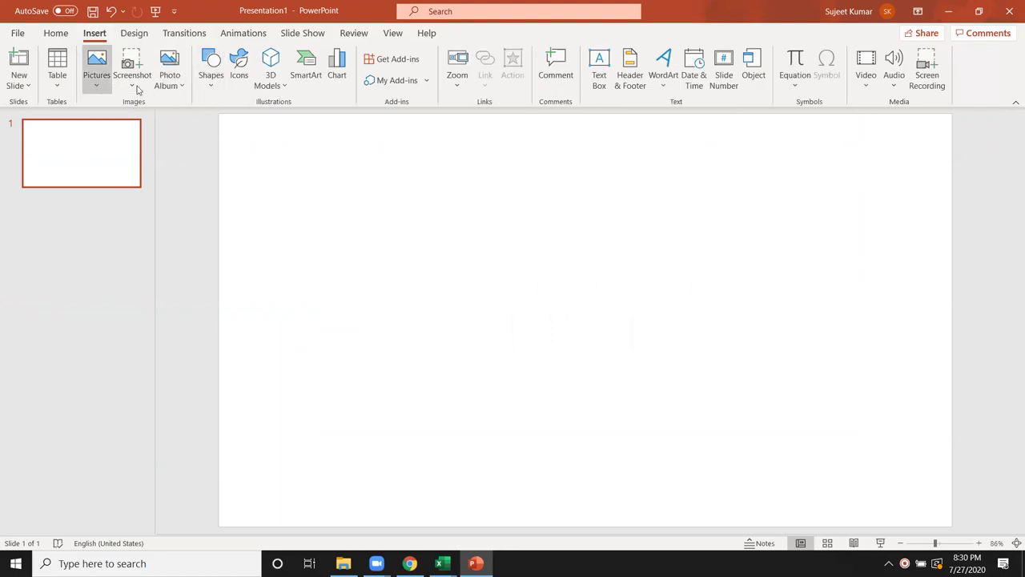
pyautogui.click(209, 72)
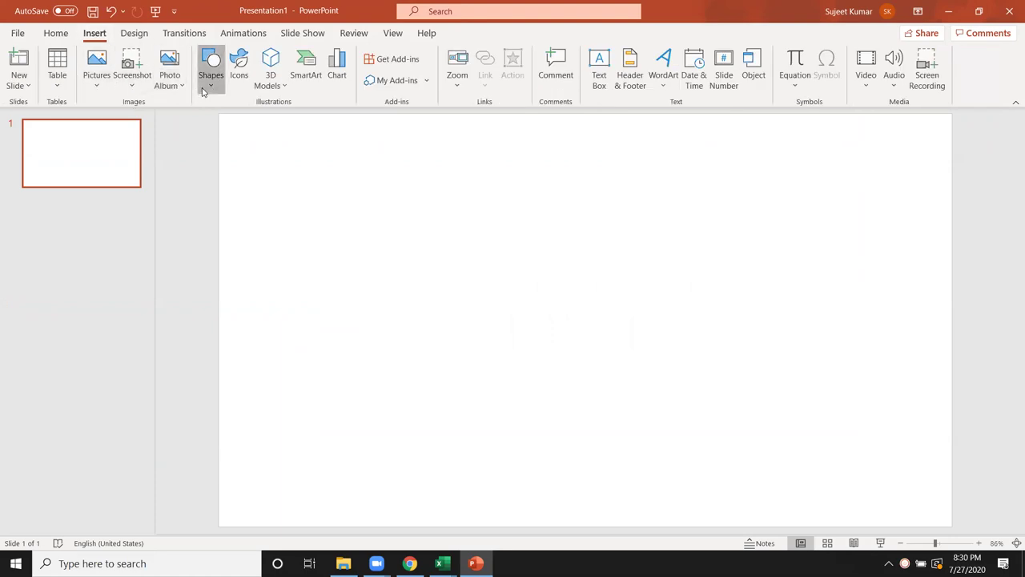
pyautogui.scroll(-2, 342, 292)
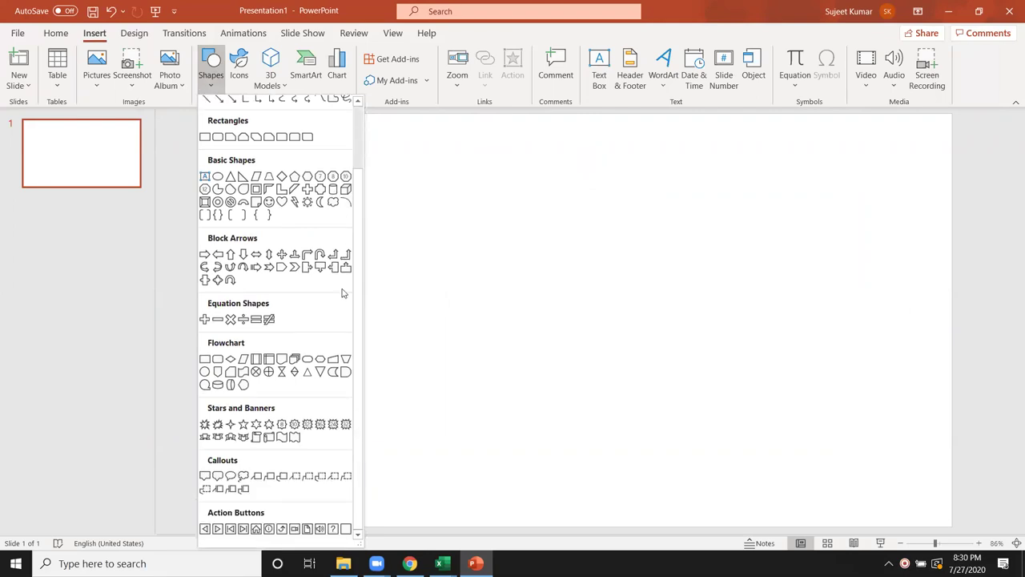
pyautogui.scroll(2, 342, 292)
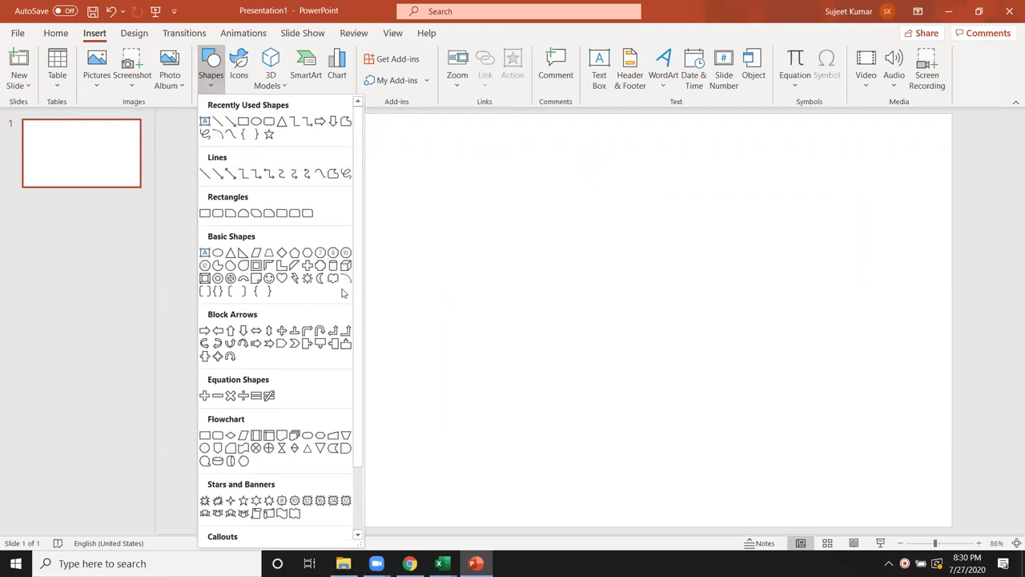
pyautogui.click(205, 121)
pyautogui.moveTo(304, 157); pyautogui.dragTo(575, 254)
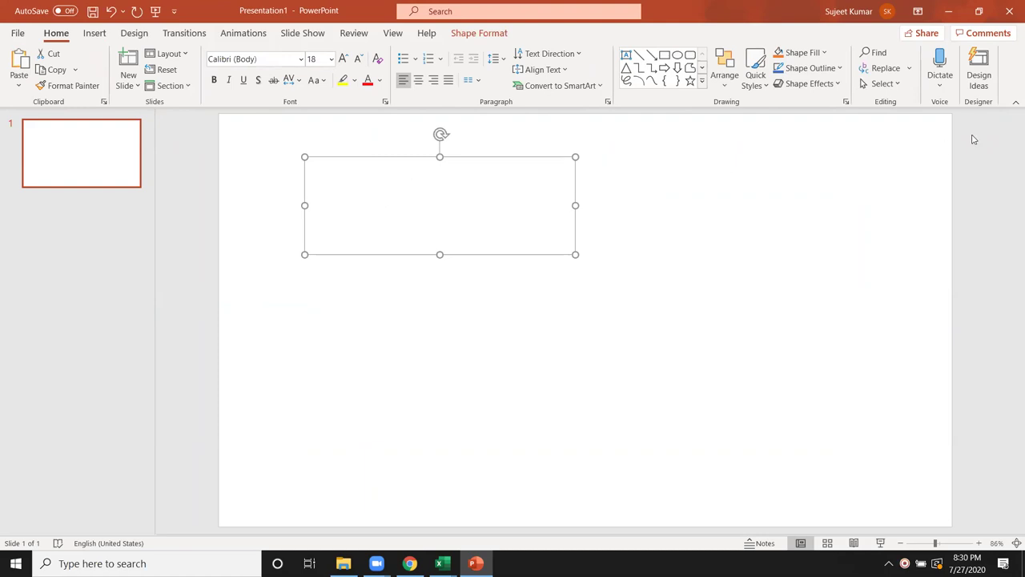
# Step: Place the cursor in the text box and open the Symbol dialog on Wingdings 3
pyautogui.click(94, 33)
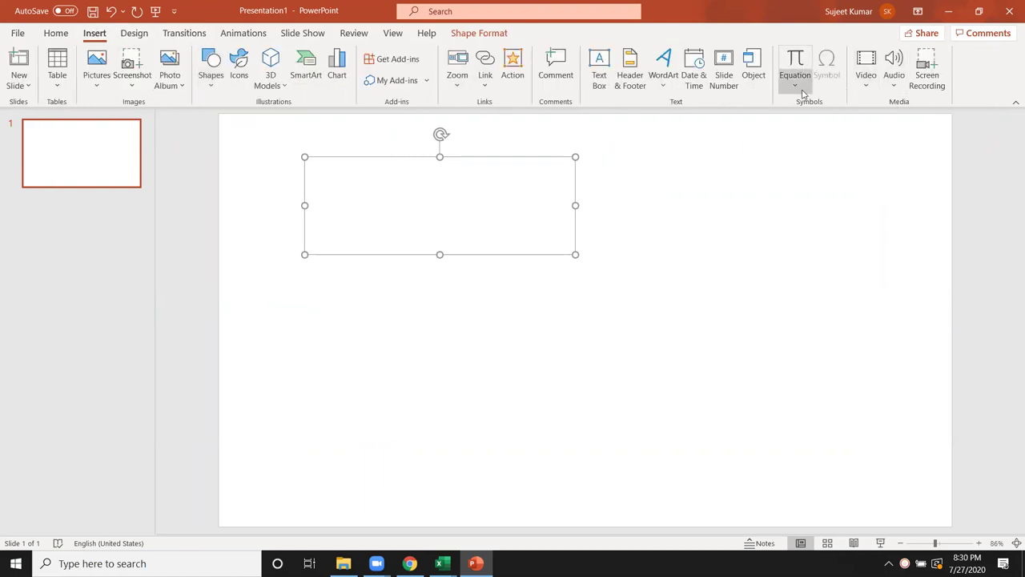
pyautogui.click(403, 205)
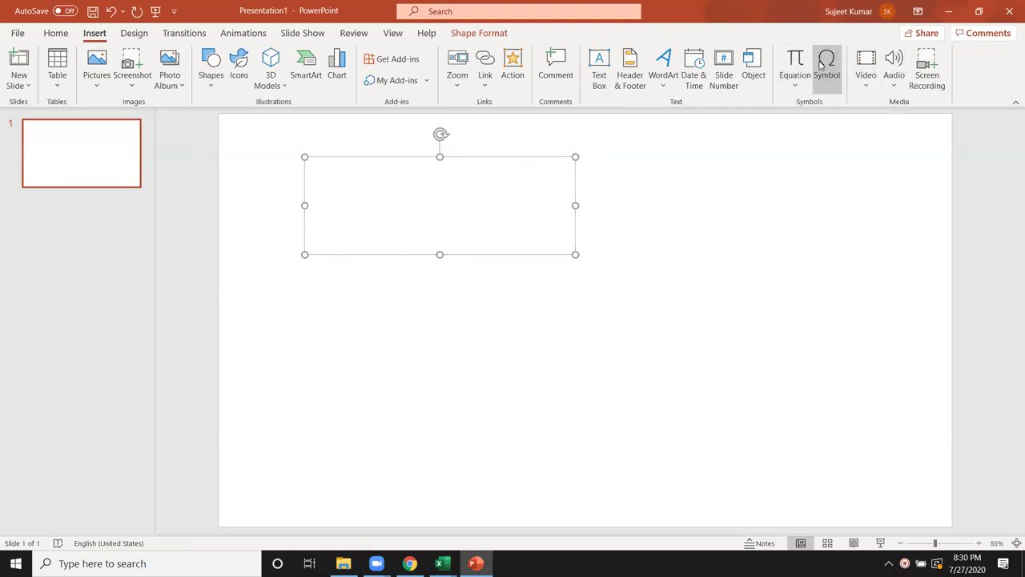
pyautogui.click(824, 64)
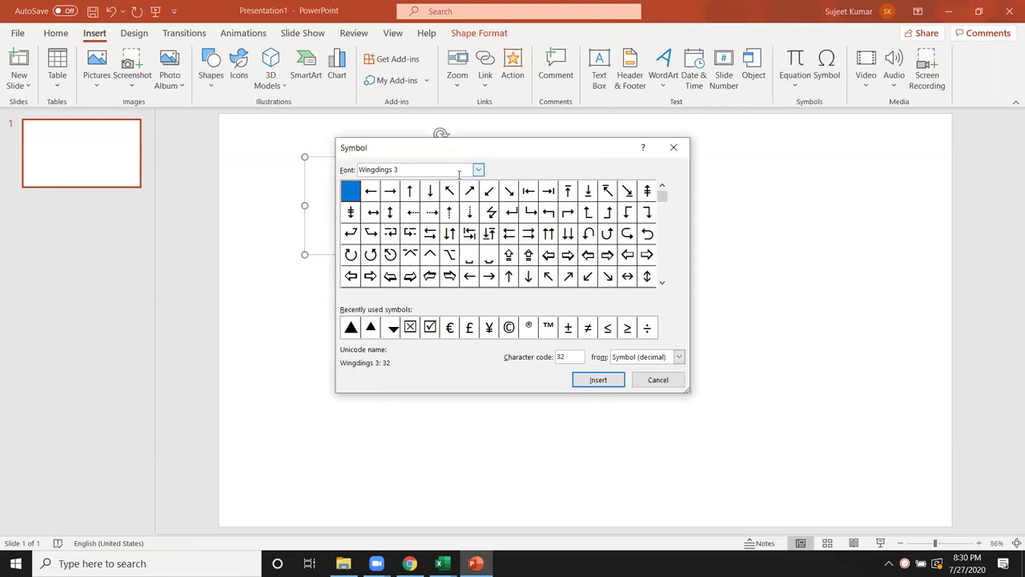
pyautogui.click(662, 282)
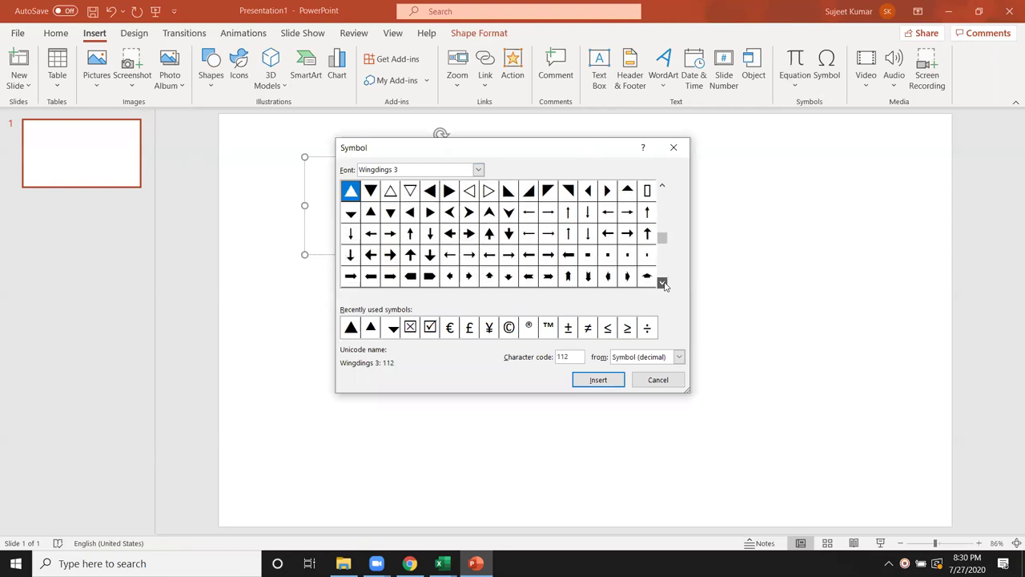
pyautogui.click(663, 282)
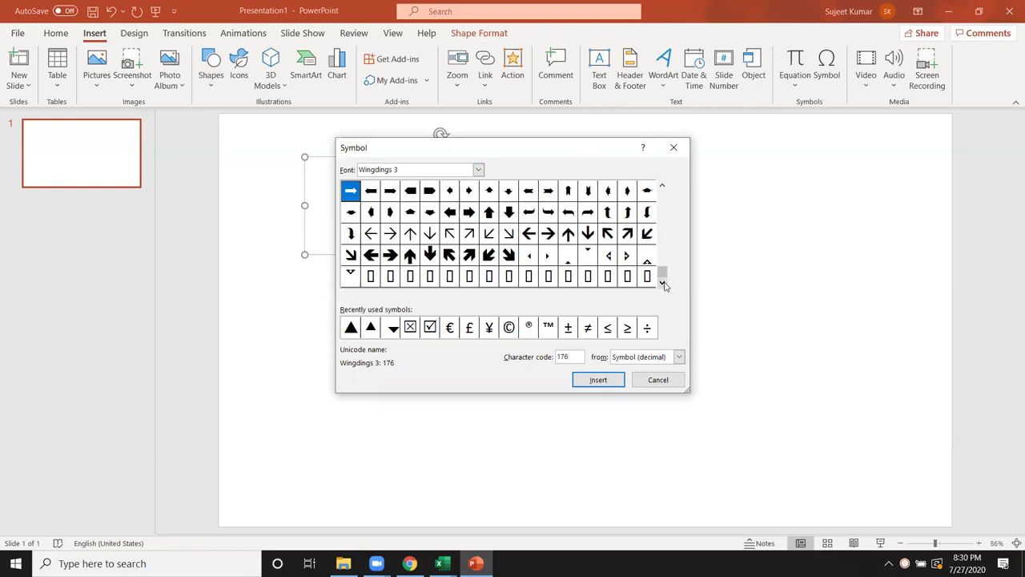
# Step: Switch the symbol font to Wingdings 2 and view its first characters
pyautogui.click(479, 169)
pyautogui.press('Up')
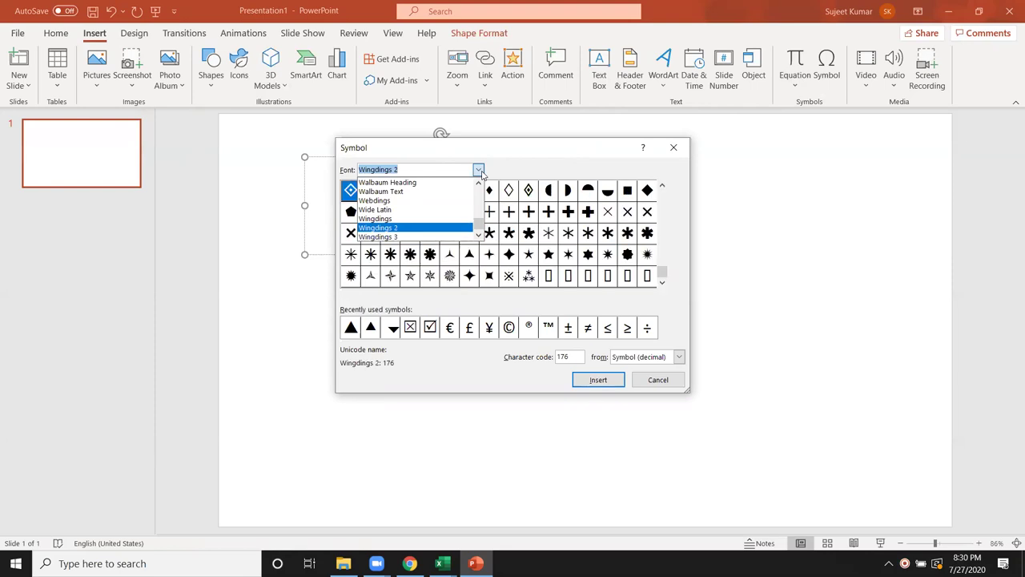
pyautogui.press('Return')
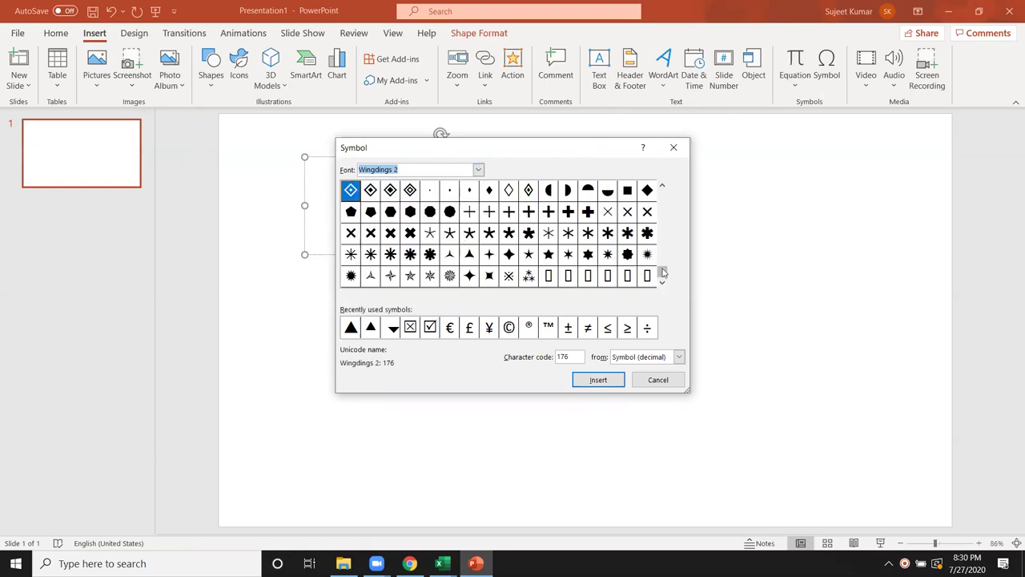
pyautogui.moveTo(662, 273); pyautogui.dragTo(662, 237)
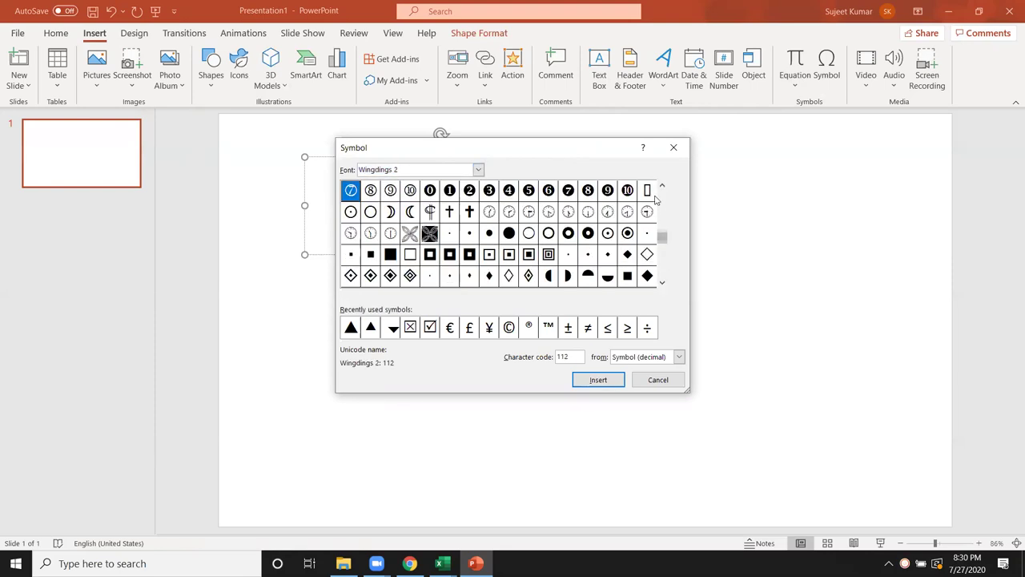
pyautogui.click(660, 213)
pyautogui.click(661, 213)
pyautogui.moveTo(662, 230); pyautogui.dragTo(659, 204)
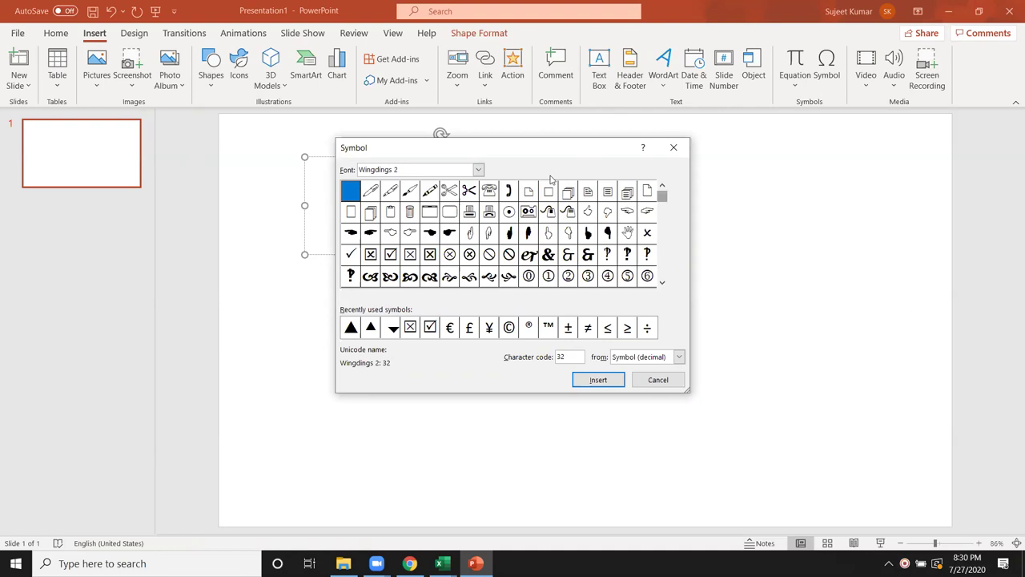
# Step: Page down through the Wingdings 2 symbols and back to the top
pyautogui.click(661, 283)
pyautogui.click(661, 282)
pyautogui.click(661, 282)
pyautogui.click(662, 283)
pyautogui.click(662, 282)
pyautogui.click(662, 282)
pyautogui.click(661, 283)
pyautogui.click(662, 283)
pyautogui.click(662, 196)
pyautogui.click(662, 196)
pyautogui.click(478, 170)
# Step: Switch the symbol font to Wingdings and scroll through its symbols
pyautogui.press('Up')
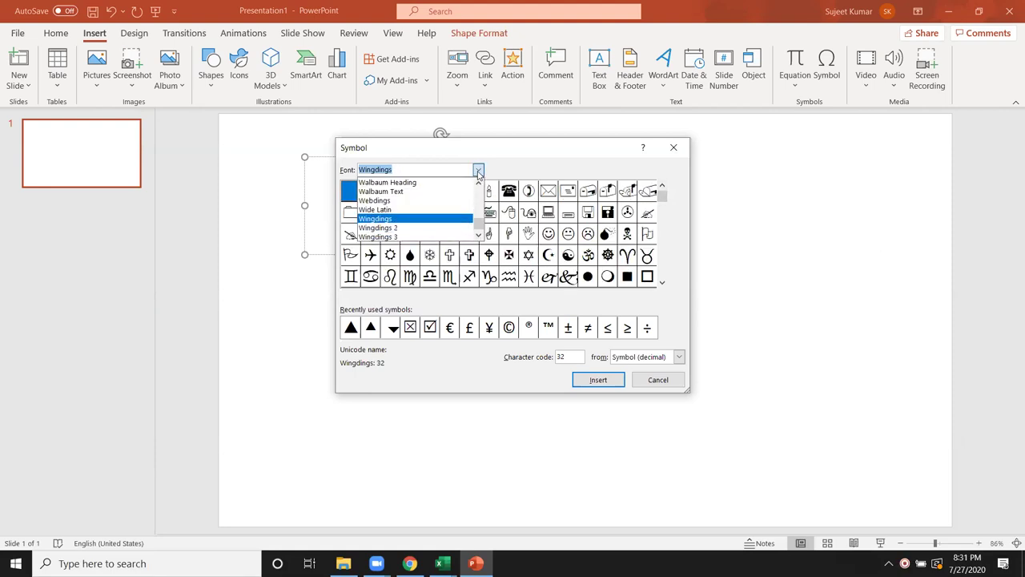
pyautogui.press('Return')
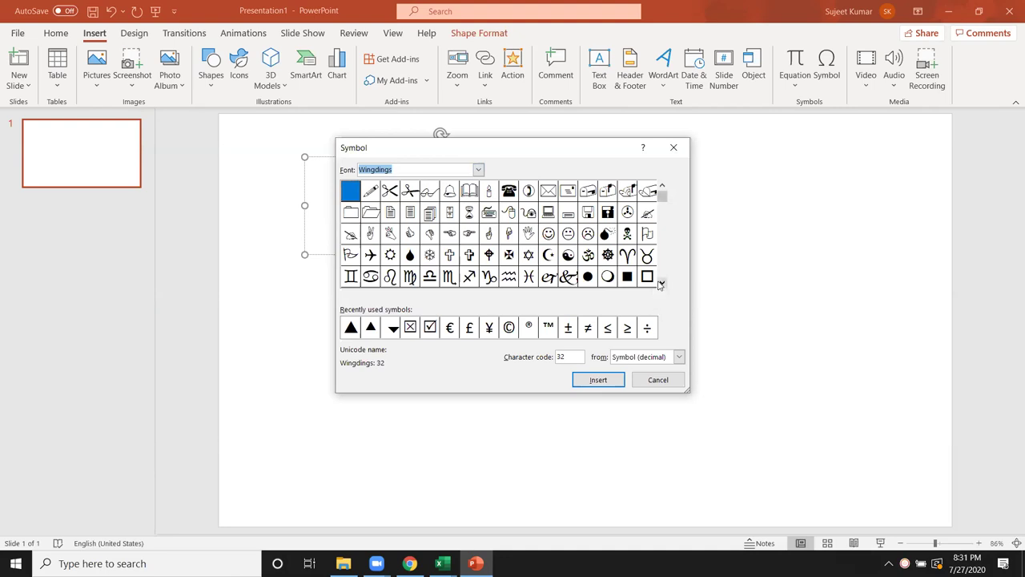
pyautogui.click(661, 285)
pyautogui.click(661, 285)
pyautogui.click(661, 284)
pyautogui.click(660, 284)
pyautogui.click(661, 285)
pyautogui.click(661, 284)
pyautogui.click(661, 284)
pyautogui.click(661, 284)
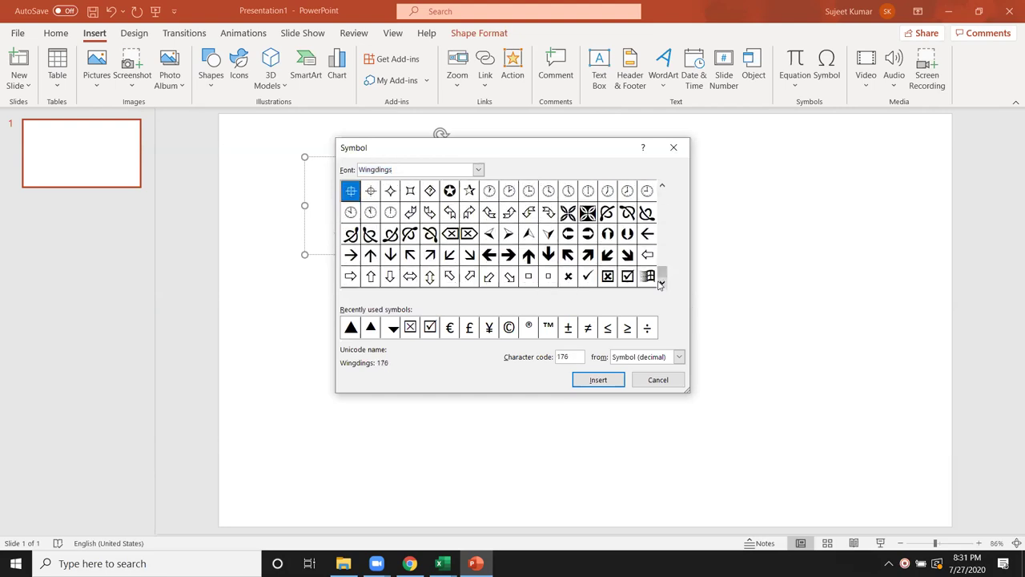
pyautogui.click(663, 187)
pyautogui.click(663, 186)
pyautogui.click(663, 186)
pyautogui.click(663, 186)
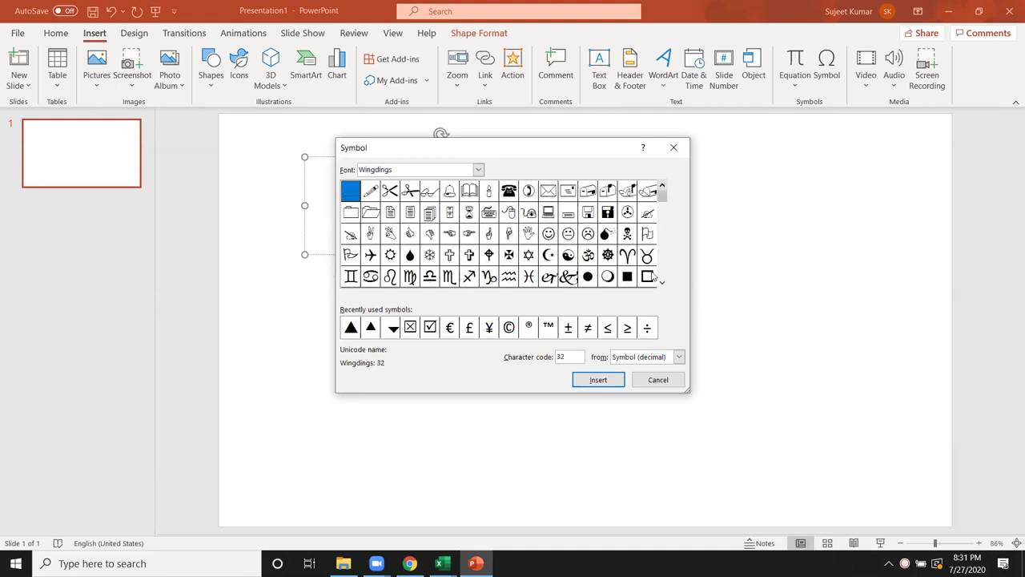
# Step: Switch the symbol font to Webdings and browse its pictogram symbols
pyautogui.click(478, 169)
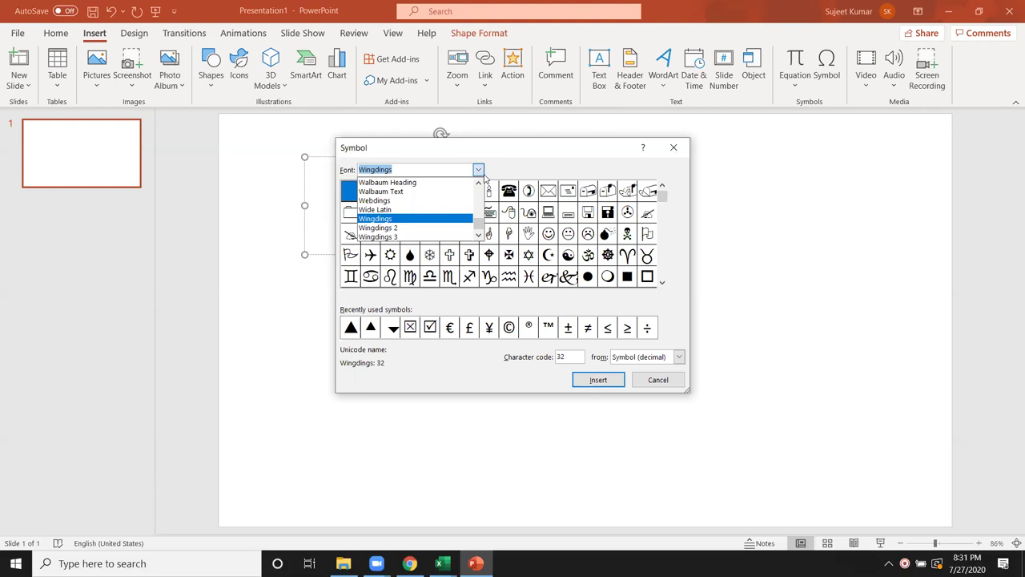
pyautogui.press('Up')
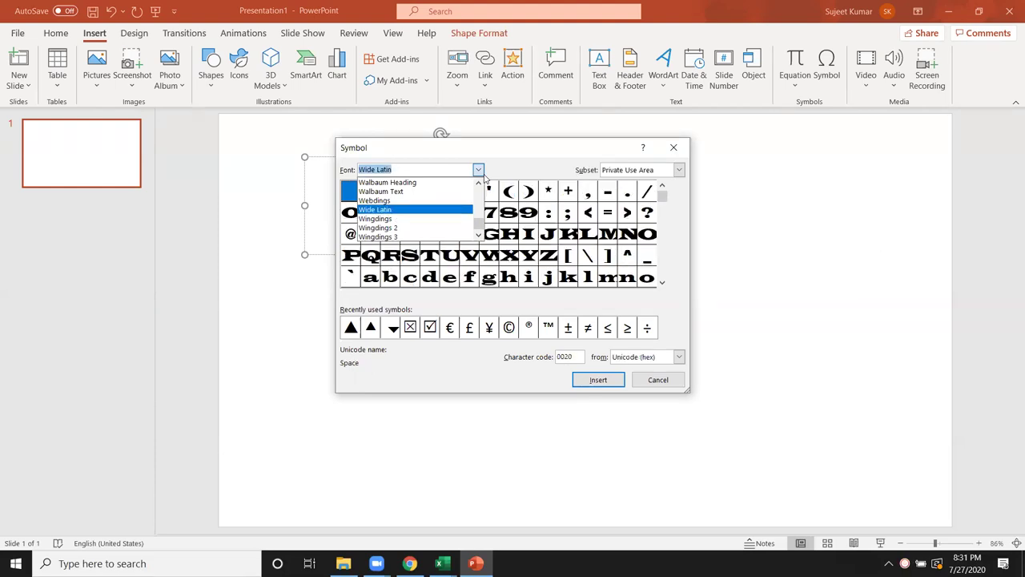
pyautogui.press('Up')
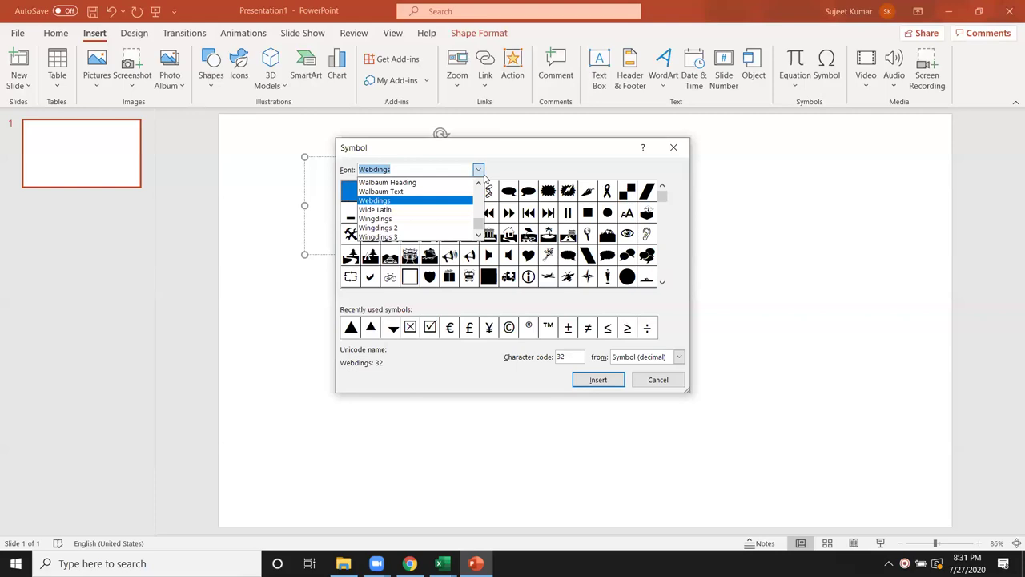
pyautogui.press('Up')
pyautogui.press('Down')
pyautogui.press('Return')
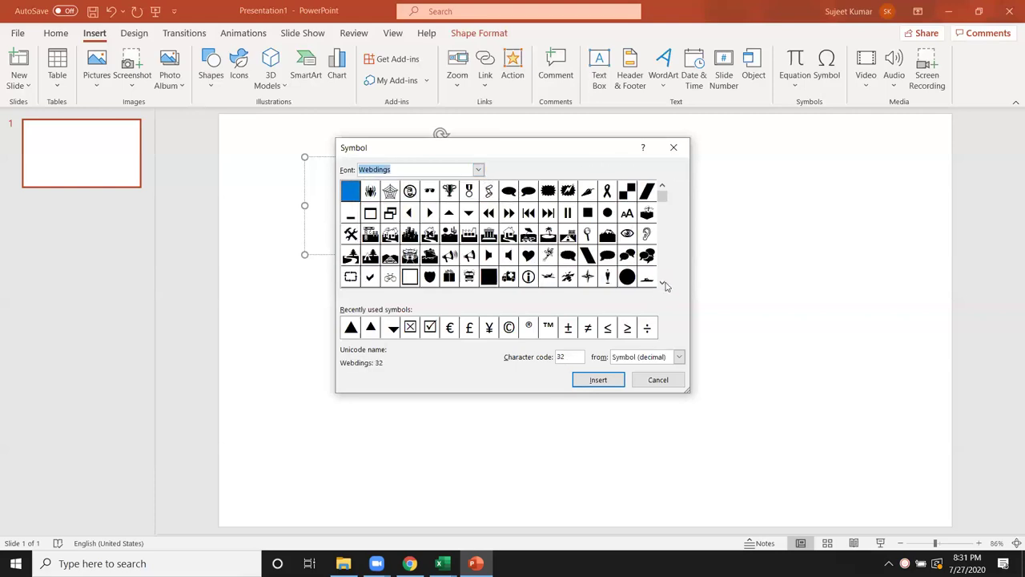
pyautogui.click(663, 283)
pyautogui.click(663, 283)
pyautogui.click(663, 283)
pyautogui.click(663, 282)
pyautogui.click(663, 283)
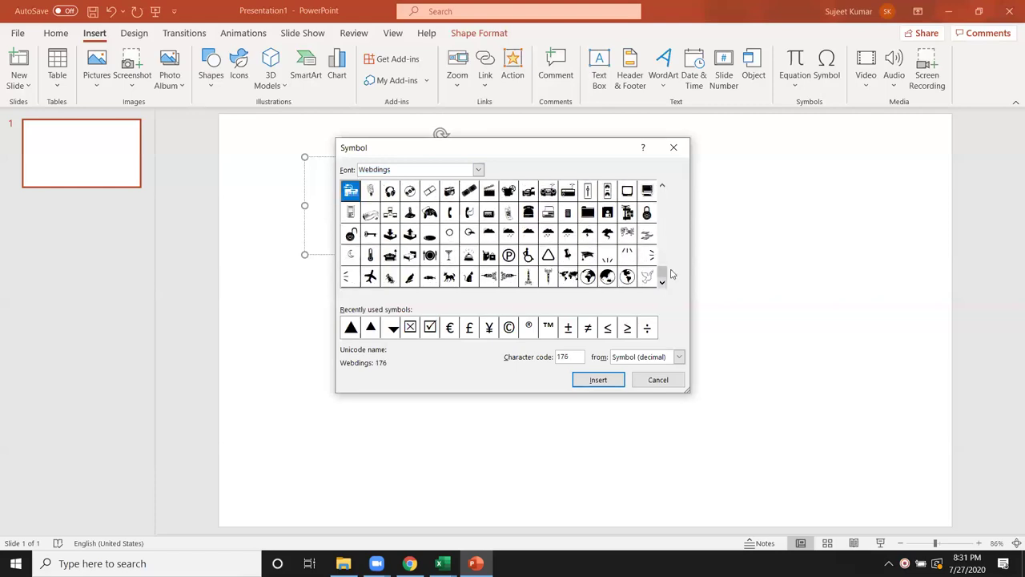
pyautogui.click(668, 217)
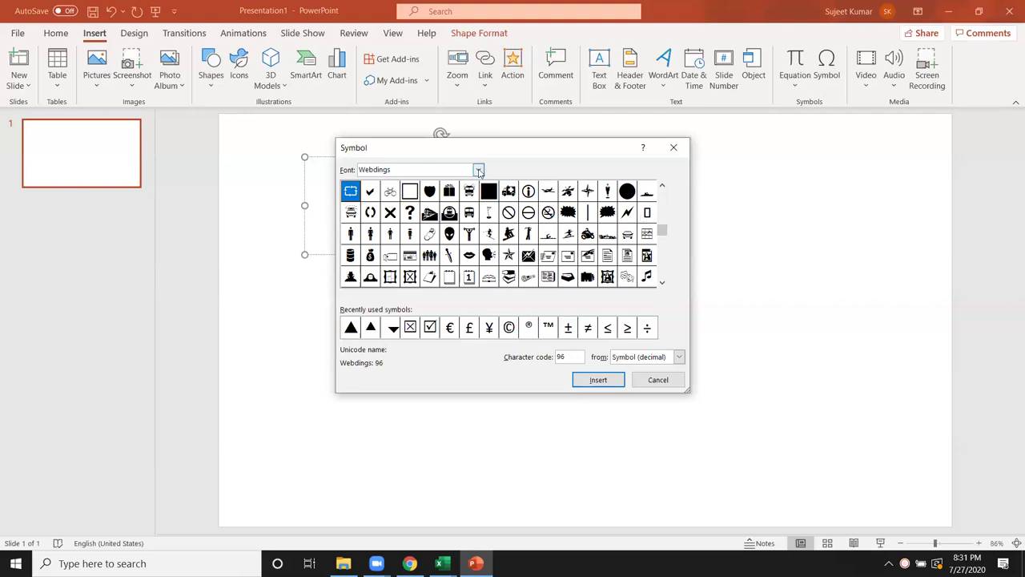
pyautogui.click(478, 170)
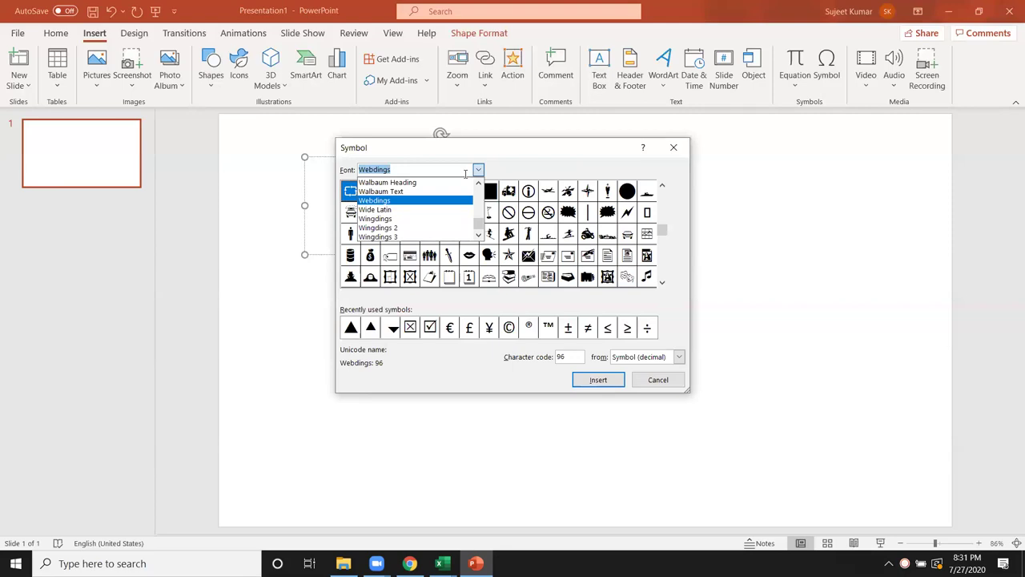
pyautogui.press('Up')
pyautogui.press('Up')
pyautogui.press('Up')
pyautogui.press('Up')
pyautogui.press('Up')
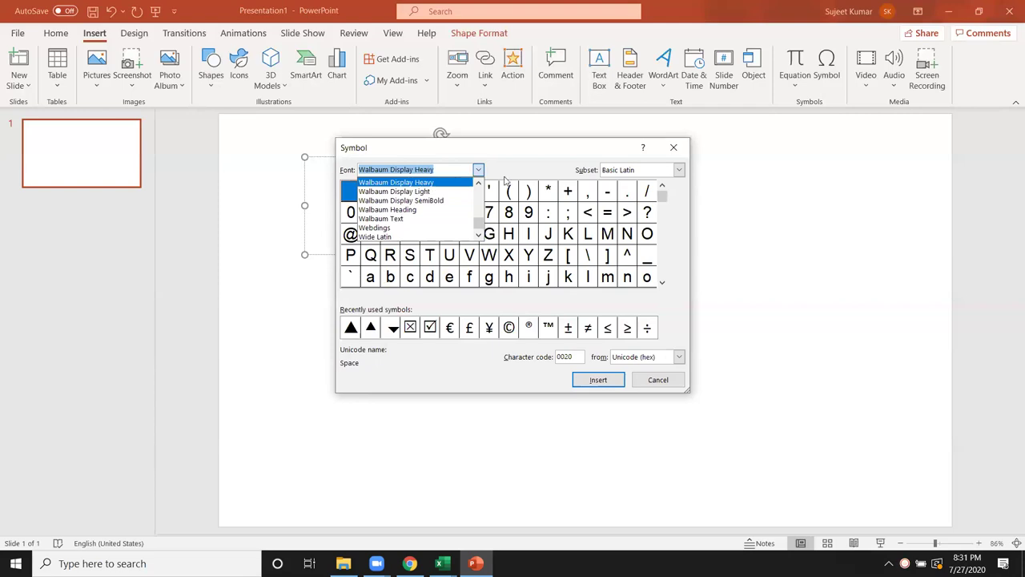
# Step: Choose the (normal text) character set in the Symbol dialog
pyautogui.press('Escape')
pyautogui.click(478, 170)
pyautogui.moveTo(479, 234); pyautogui.dragTo(485, 184)
pyautogui.click(416, 184)
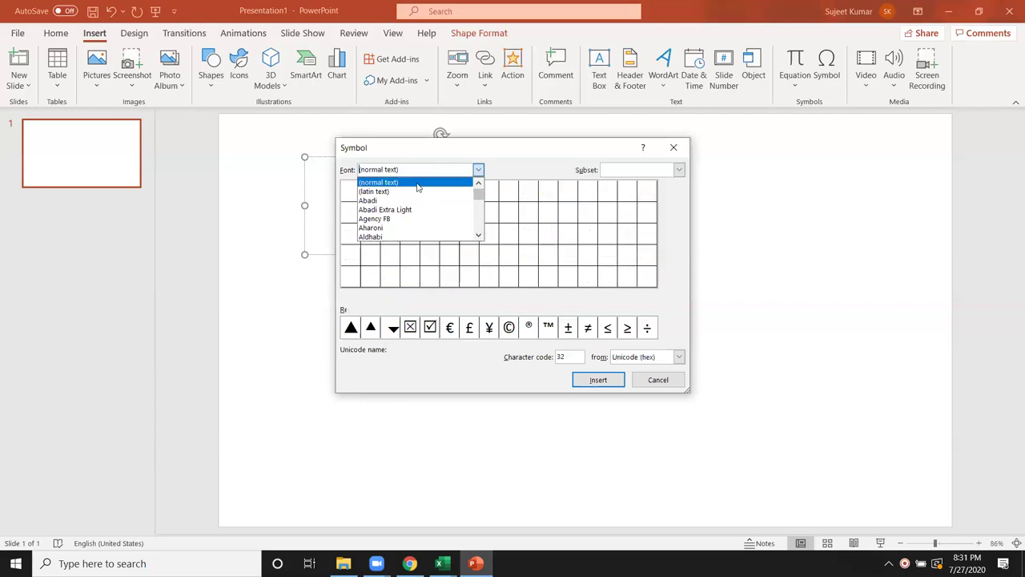
pyautogui.hotkey('alt', 'Down')
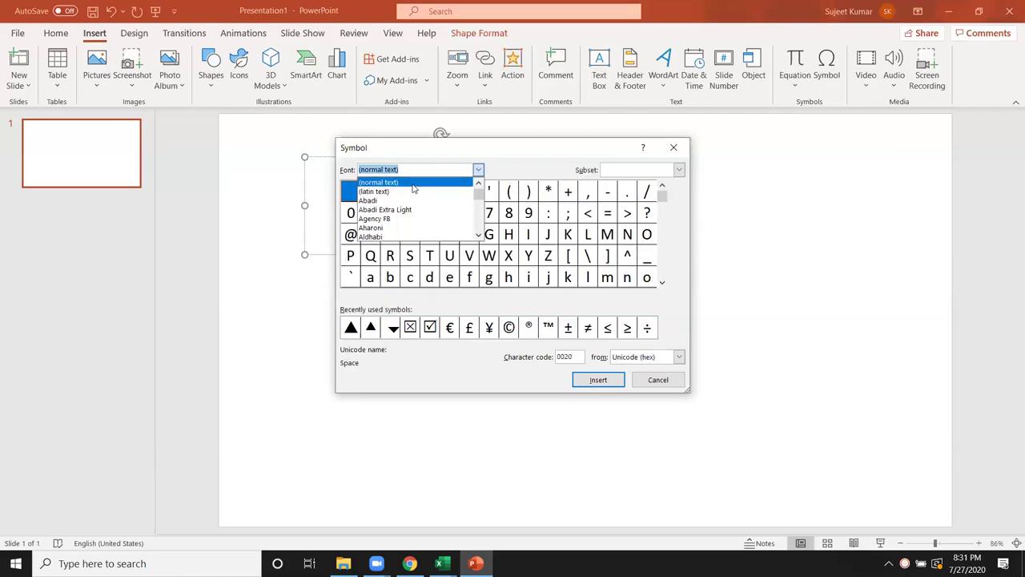
pyautogui.click(425, 367)
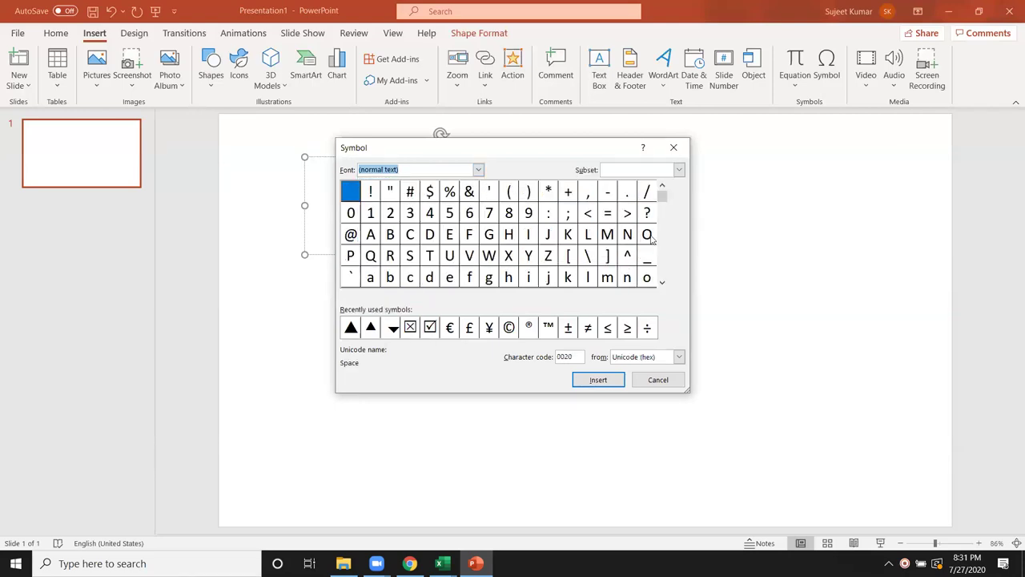
# Step: Scroll through the normal-text characters from Latin-1 Supplement to the end of the set
pyautogui.click(661, 281)
pyautogui.click(662, 281)
pyautogui.click(661, 282)
pyautogui.click(661, 282)
pyautogui.click(662, 282)
pyautogui.click(662, 282)
pyautogui.click(661, 282)
pyautogui.click(662, 282)
pyautogui.click(661, 282)
pyautogui.click(661, 282)
pyautogui.click(661, 282)
pyautogui.click(661, 282)
pyautogui.click(661, 282)
pyautogui.click(661, 281)
pyautogui.click(661, 281)
pyautogui.click(662, 282)
pyautogui.click(662, 282)
pyautogui.click(662, 282)
pyautogui.click(661, 282)
pyautogui.click(661, 282)
pyautogui.click(662, 282)
pyautogui.click(661, 281)
pyautogui.click(662, 282)
pyautogui.click(662, 282)
pyautogui.click(661, 282)
pyautogui.click(662, 282)
pyautogui.click(661, 282)
pyautogui.click(662, 282)
pyautogui.click(661, 282)
pyautogui.click(662, 281)
pyautogui.click(661, 282)
pyautogui.click(662, 282)
pyautogui.click(661, 282)
# Step: Switch the symbol font to Aharoni and browse its characters
pyautogui.click(479, 170)
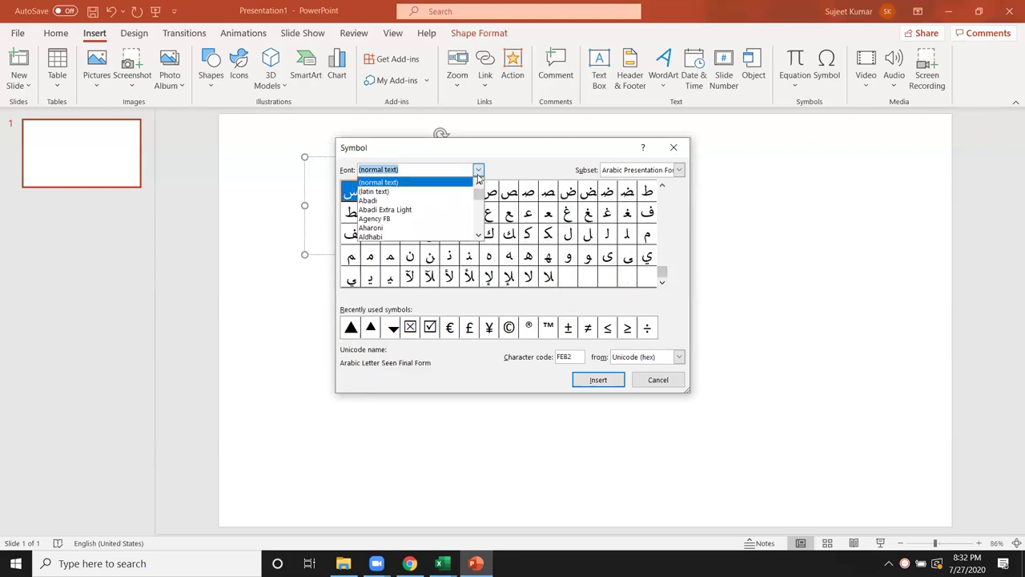
pyautogui.press('Down')
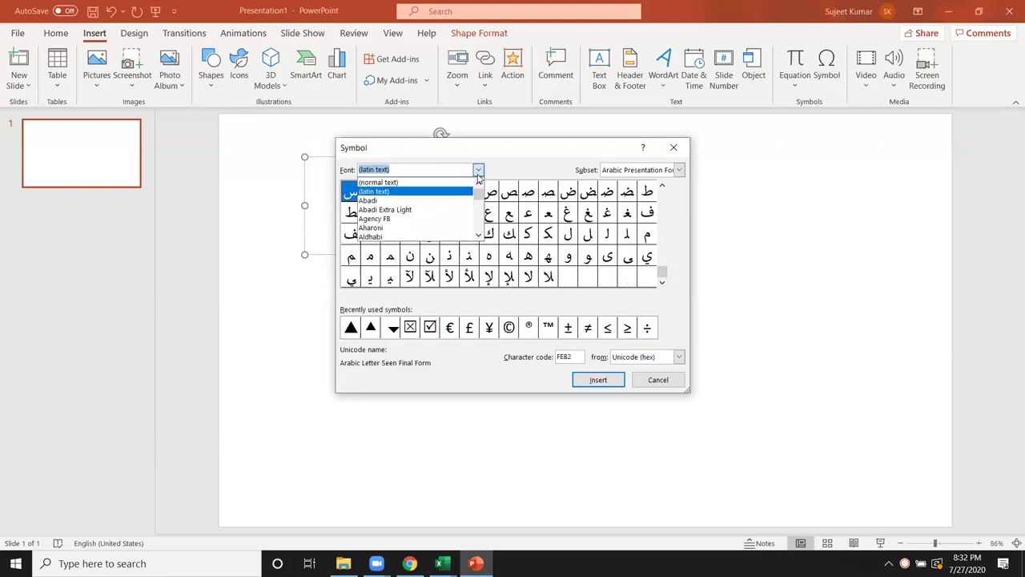
pyautogui.press('Down')
pyautogui.press('Down')
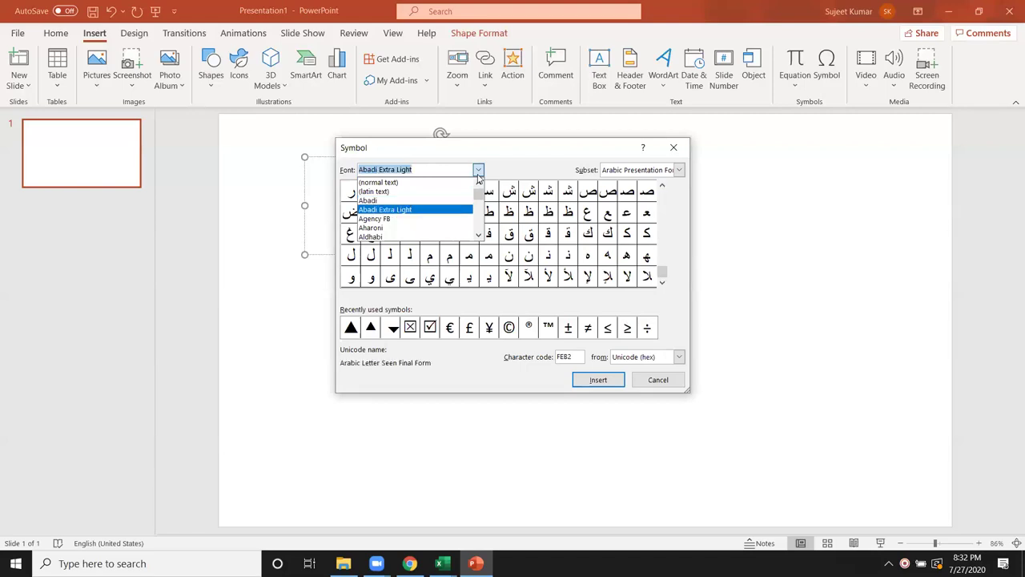
pyautogui.press('Down')
pyautogui.press('Down')
pyautogui.press('Return')
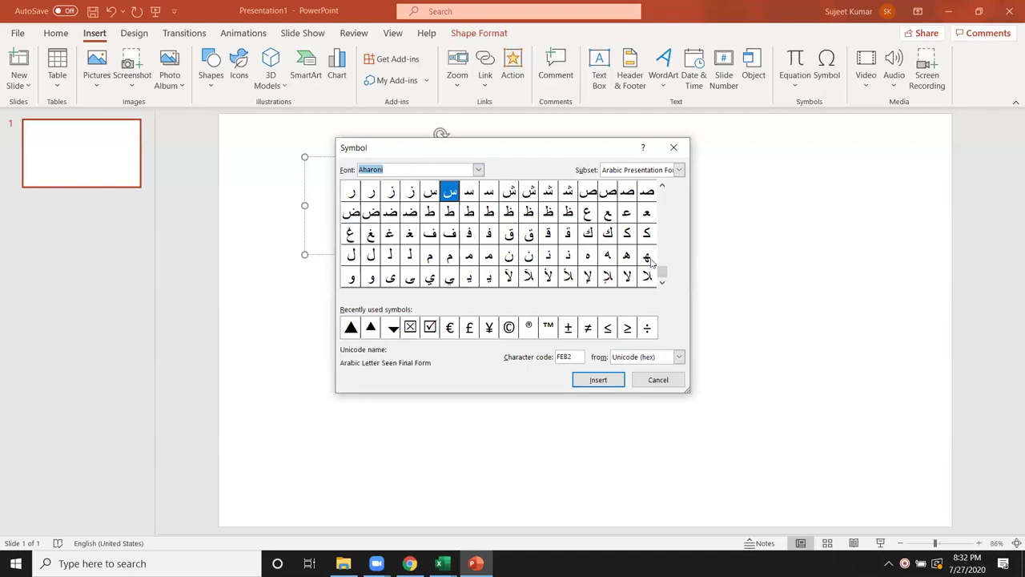
pyautogui.moveTo(662, 273); pyautogui.dragTo(662, 196)
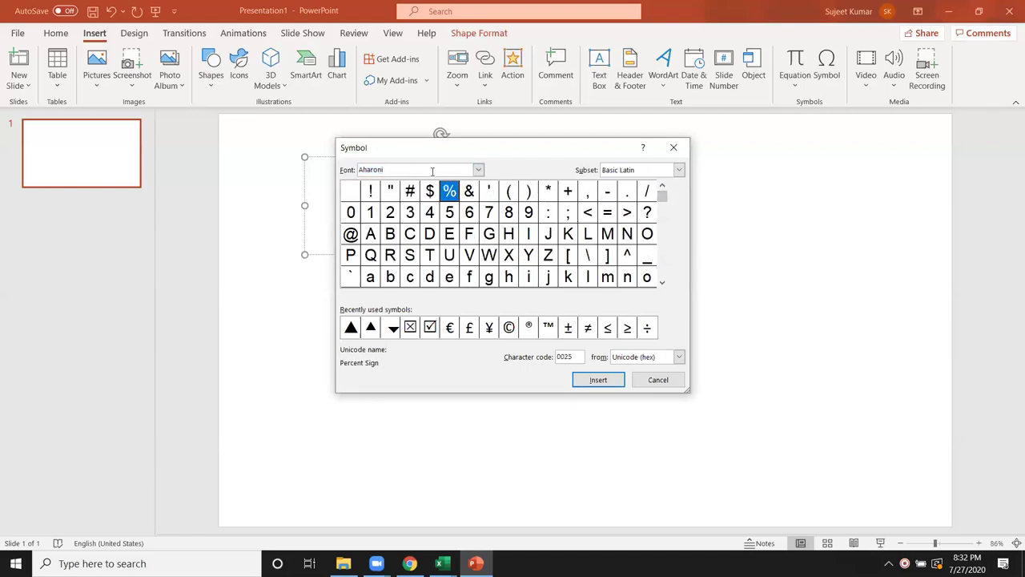
pyautogui.click(662, 282)
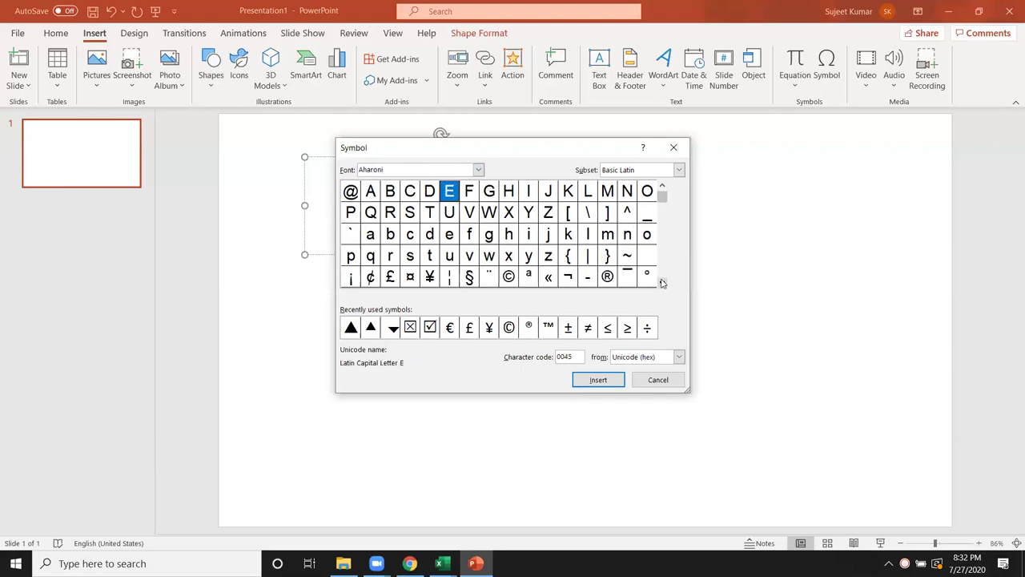
pyautogui.click(662, 282)
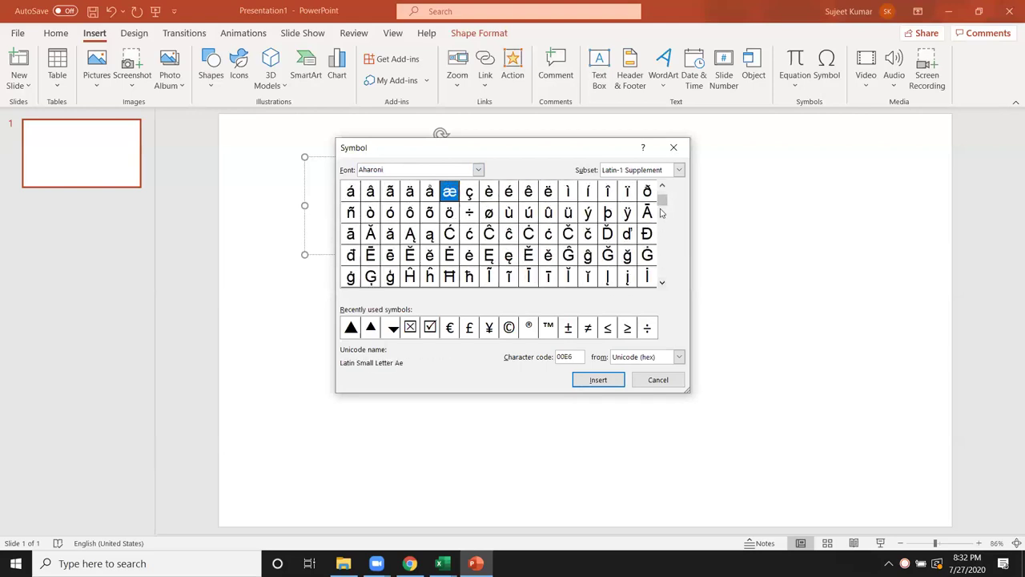
pyautogui.moveTo(661, 192); pyautogui.dragTo(664, 182)
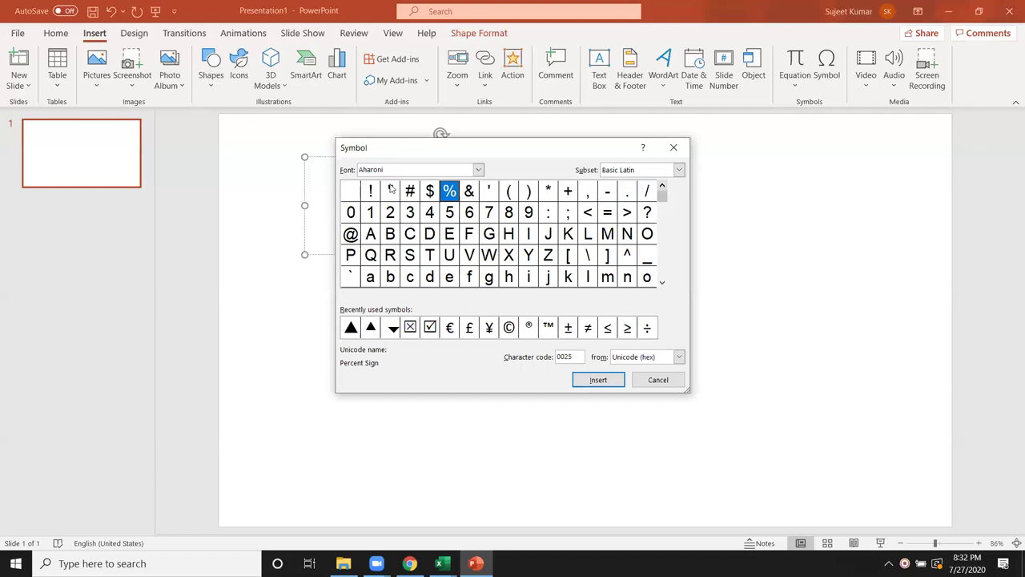
# Step: Step the symbol font through Aldhabi and Algerian toward Aparajita
pyautogui.click(479, 171)
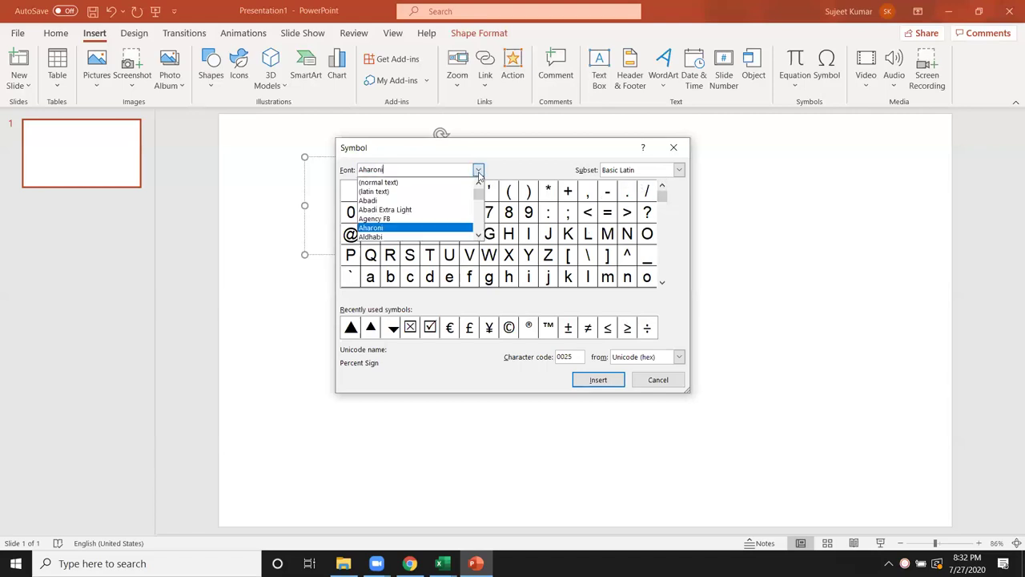
pyautogui.press('Down')
pyautogui.click(478, 172)
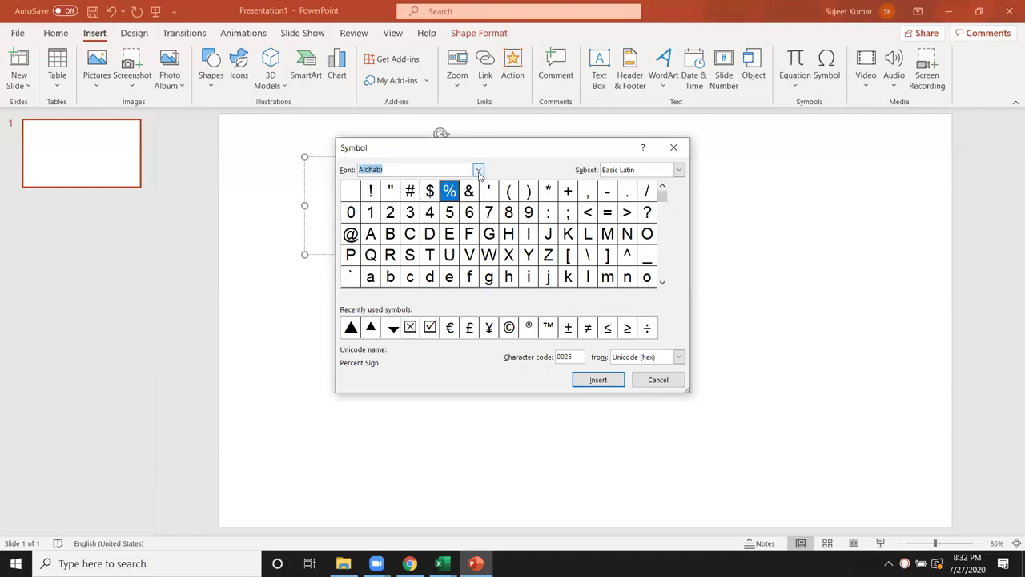
pyautogui.click(478, 170)
pyautogui.press('Down')
pyautogui.click(478, 172)
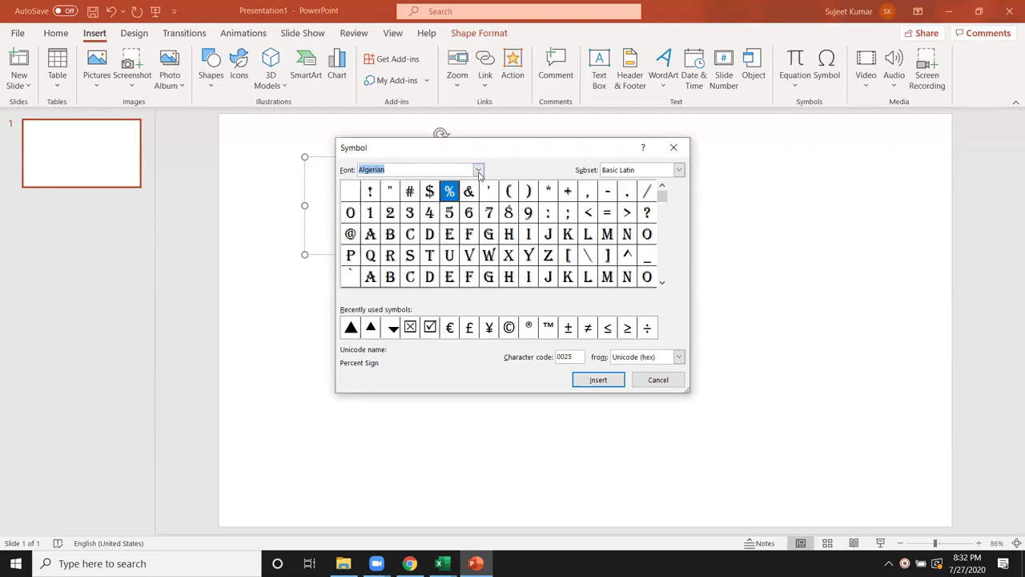
pyautogui.click(478, 172)
pyautogui.press('Down')
pyautogui.press('Down')
pyautogui.press('Down')
# Step: Preview fonts from AngsanaUPC and Arial Black down to Colonna MT and DevLys 010
pyautogui.press('Up')
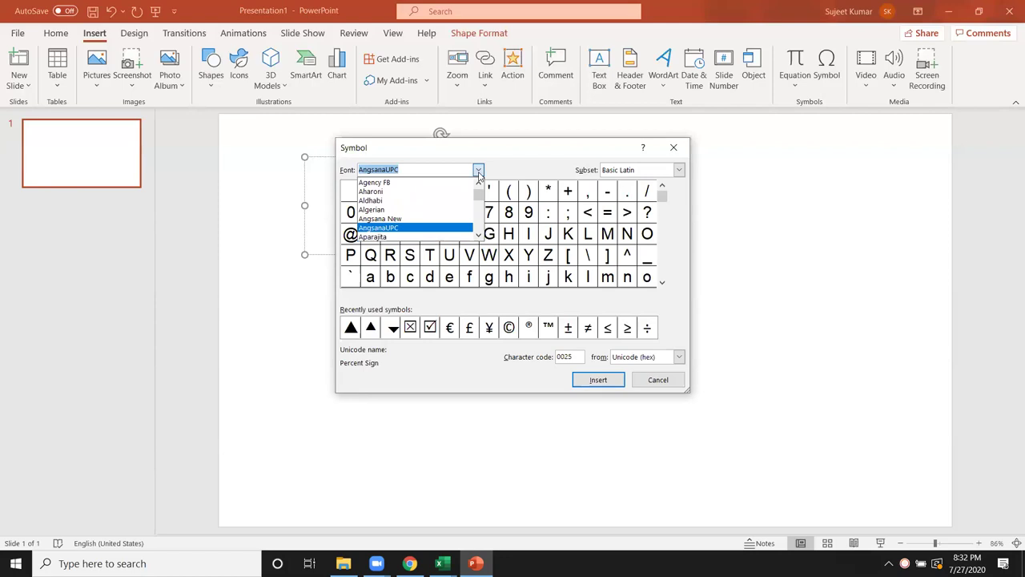
pyautogui.press('Down')
pyautogui.press('Down')
pyautogui.press('Down')
pyautogui.press('Down')
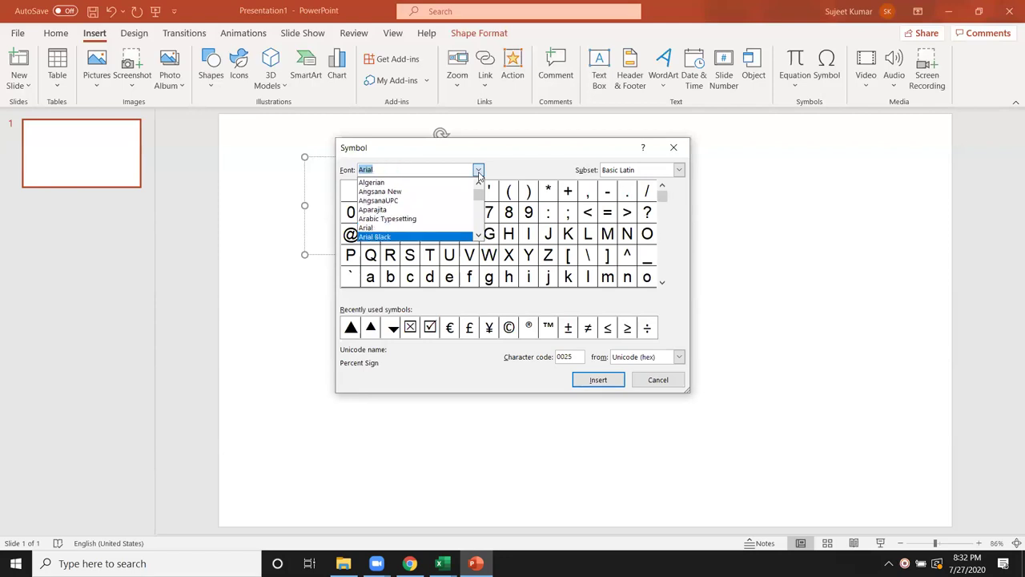
pyautogui.press('Down')
pyautogui.press('Down')
pyautogui.press('Down')
pyautogui.press('Down')
pyautogui.press('Down')
pyautogui.press('Down')
pyautogui.press('Down')
pyautogui.press('Down')
pyautogui.press('Down')
pyautogui.press('Down')
pyautogui.press('Down')
pyautogui.press('Down')
pyautogui.press('Down')
pyautogui.press('Down')
pyautogui.press('Down')
pyautogui.press('Down')
pyautogui.press('Down')
pyautogui.press('Down')
pyautogui.press('Down')
pyautogui.press('Down')
pyautogui.press('Down')
pyautogui.press('Down')
pyautogui.press('Down')
pyautogui.press('Down')
pyautogui.press('Down')
pyautogui.press('Down')
pyautogui.press('Down')
pyautogui.press('Down')
pyautogui.press('Down')
pyautogui.press('Down')
pyautogui.press('Down')
pyautogui.press('Down')
pyautogui.press('Down')
pyautogui.press('Down')
pyautogui.press('Down')
pyautogui.press('Down')
pyautogui.press('Down')
pyautogui.press('Down')
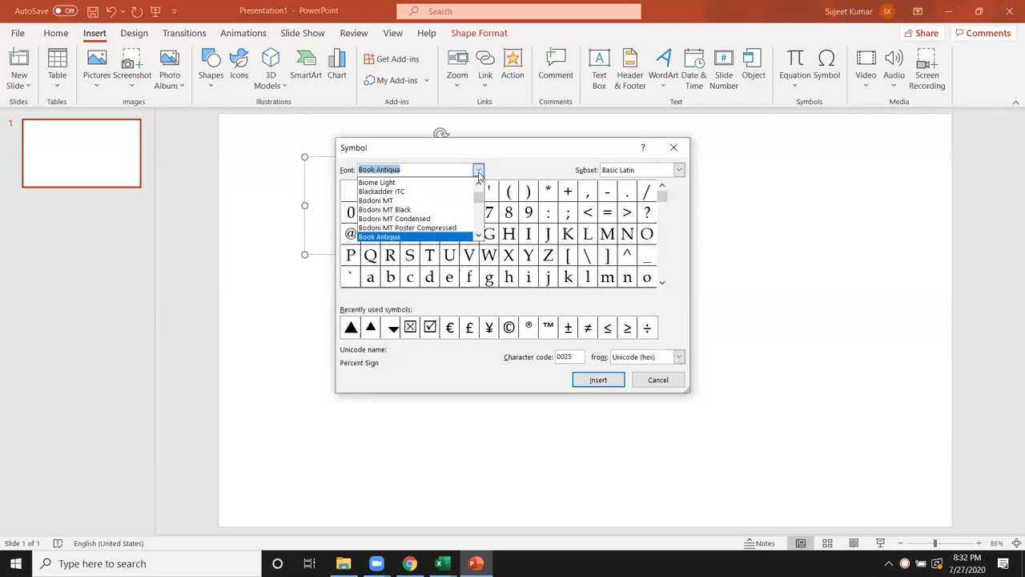
pyautogui.press('Down')
pyautogui.press('Down')
pyautogui.press('Down')
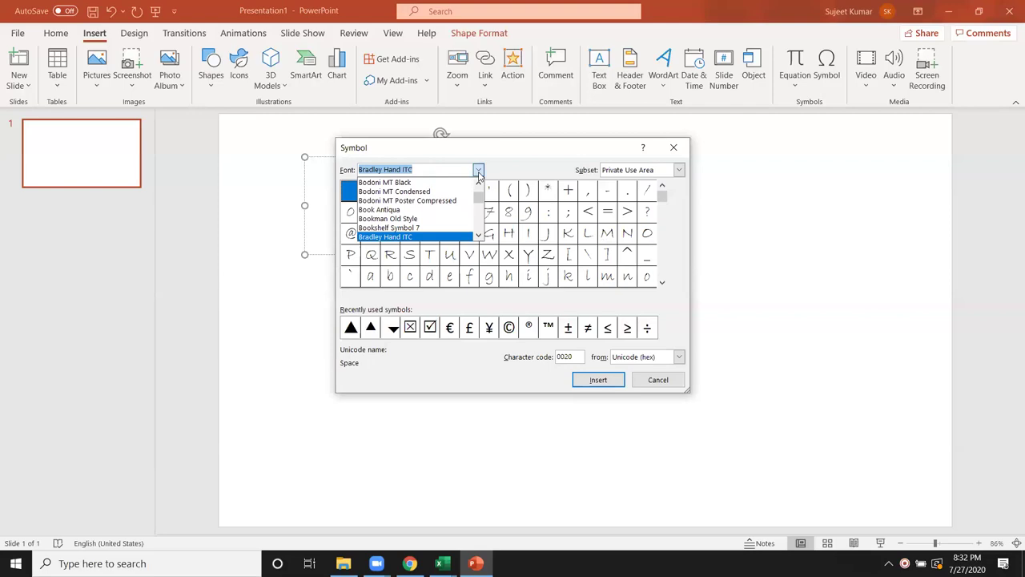
pyautogui.press('Up')
pyautogui.press('Down')
pyautogui.press('Down')
pyautogui.press('Down')
pyautogui.press('Down')
pyautogui.press('Down')
pyautogui.press('Down')
pyautogui.press('Down')
pyautogui.press('Down')
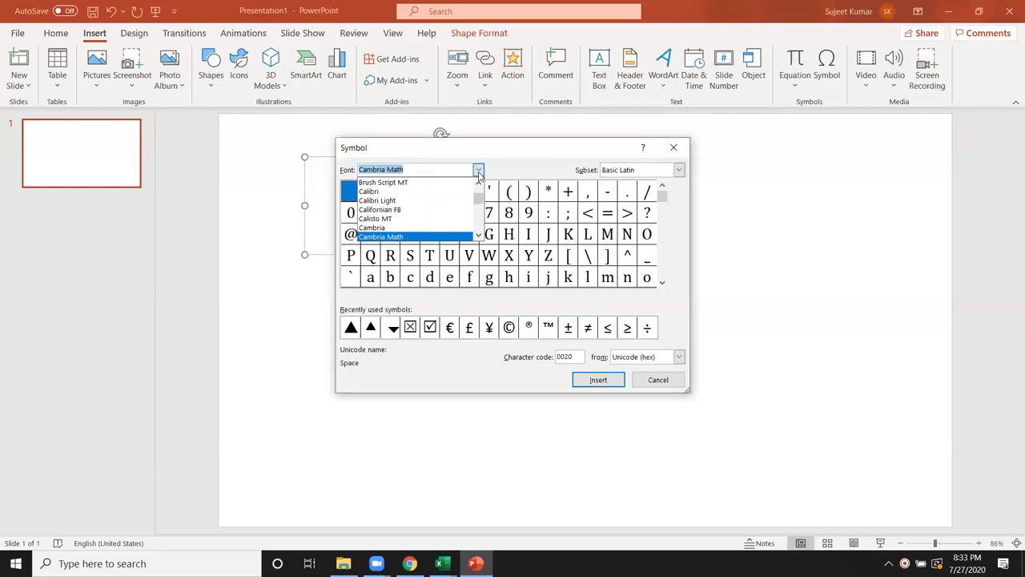
pyautogui.press('Down')
pyautogui.press('Down')
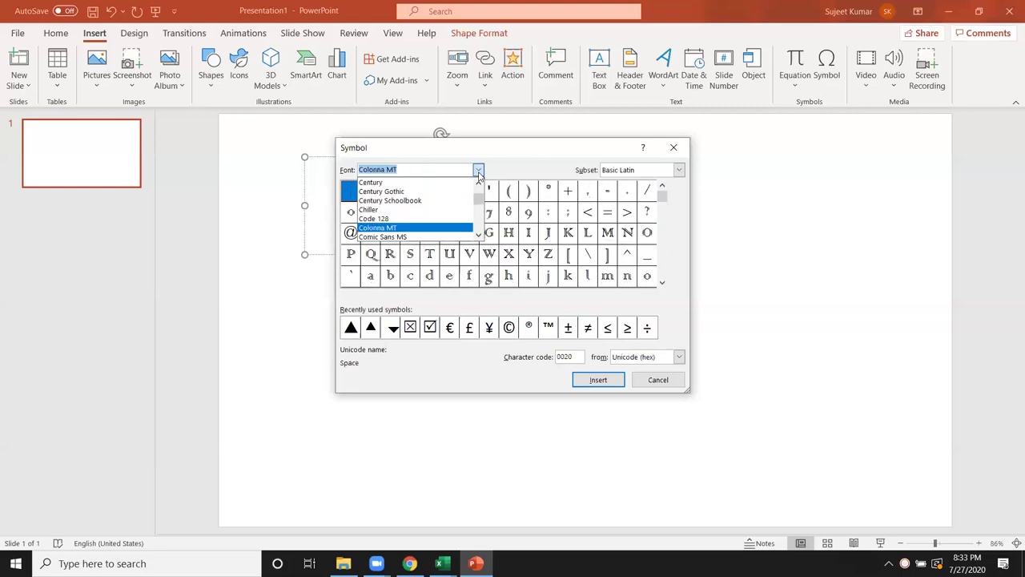
pyautogui.press('Down')
pyautogui.press('Down')
pyautogui.press('Down')
pyautogui.press('Down')
pyautogui.press('Down')
pyautogui.press('Down')
pyautogui.press('Down')
pyautogui.press('Down')
pyautogui.press('Down')
pyautogui.press('Down')
pyautogui.press('Down')
pyautogui.press('Down')
pyautogui.press('Down')
pyautogui.press('Down')
pyautogui.press('Down')
pyautogui.press('Down')
pyautogui.press('Down')
# Step: Continue past the Gill Sans fonts to settle on HoloLens MDL2 Assets
pyautogui.press('Down')
pyautogui.press('Down')
pyautogui.press('Down')
pyautogui.press('Up')
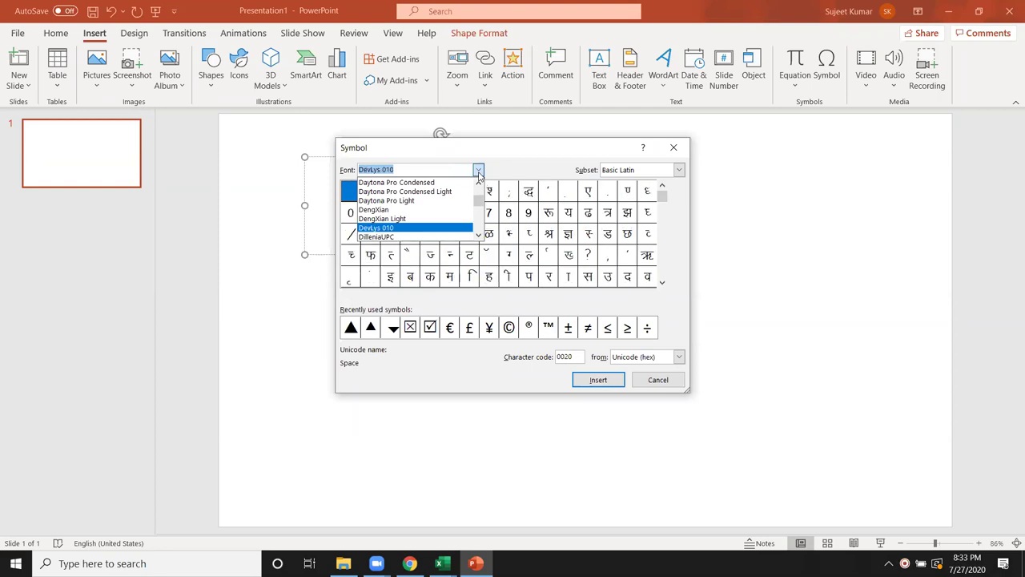
pyautogui.press('Down')
pyautogui.press('Down')
pyautogui.press('Down')
pyautogui.press('Down')
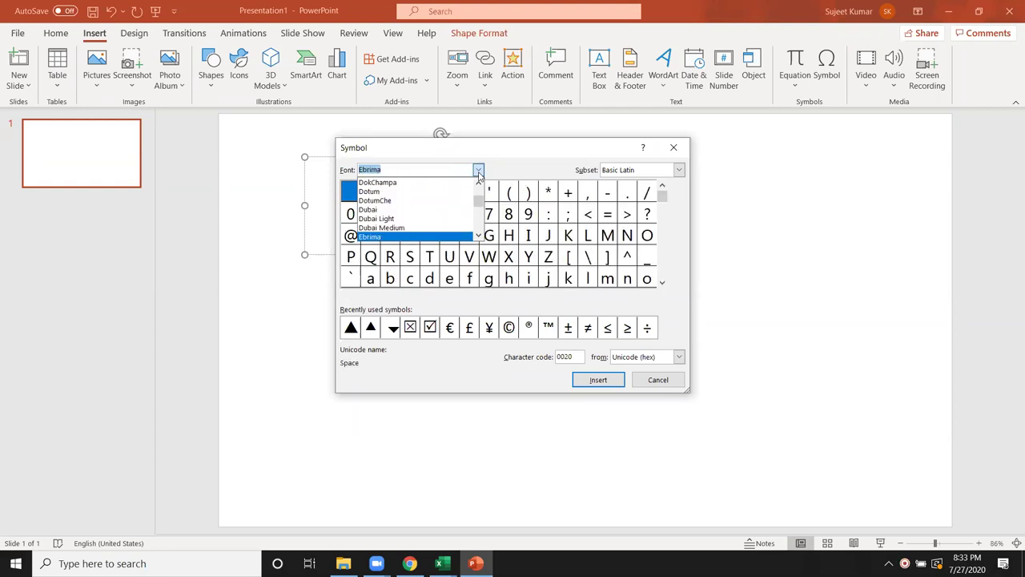
pyautogui.press('Down')
pyautogui.press('Down')
pyautogui.press('Down')
pyautogui.press('Down')
pyautogui.press('Down')
pyautogui.press('Down')
pyautogui.press('Down')
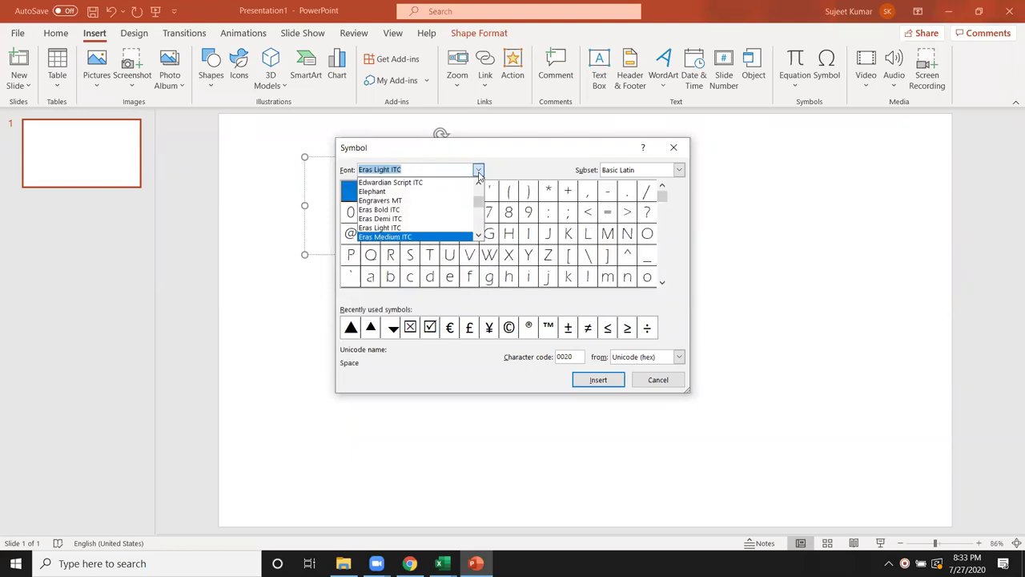
pyautogui.press('Down')
pyautogui.press('Down')
pyautogui.press('Down')
pyautogui.press('Down')
pyautogui.press('Down')
pyautogui.press('Down')
pyautogui.press('Down')
pyautogui.press('Down')
pyautogui.press('Down')
pyautogui.press('Down')
pyautogui.press('Down')
pyautogui.press('Down')
pyautogui.press('Down')
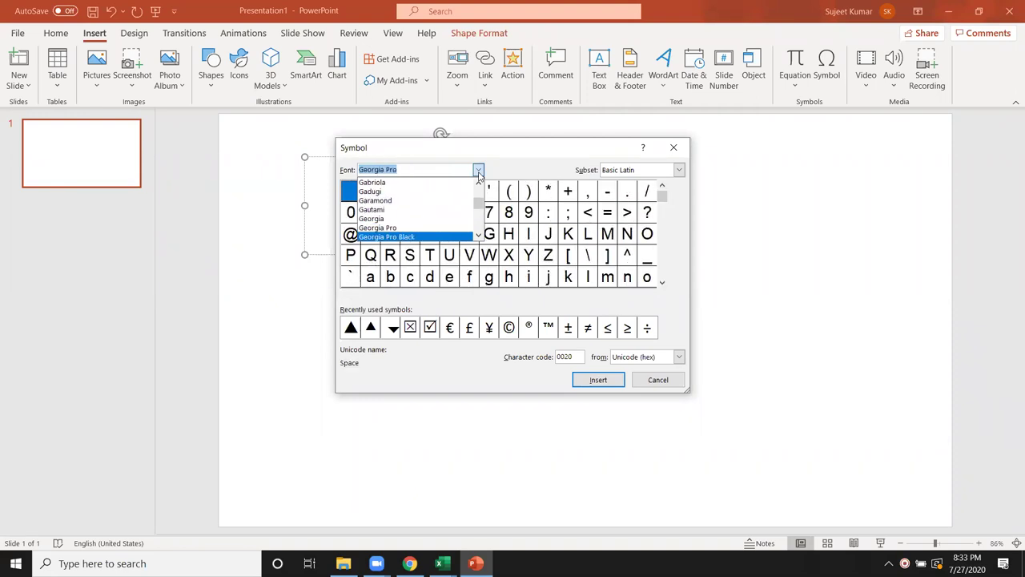
pyautogui.press('Down')
pyautogui.press('Down')
pyautogui.press('Down')
pyautogui.press('Down')
pyautogui.press('Down')
pyautogui.press('Down')
pyautogui.press('Down')
pyautogui.press('Down')
pyautogui.press('Down')
pyautogui.press('Down')
pyautogui.press('Down')
pyautogui.press('Down')
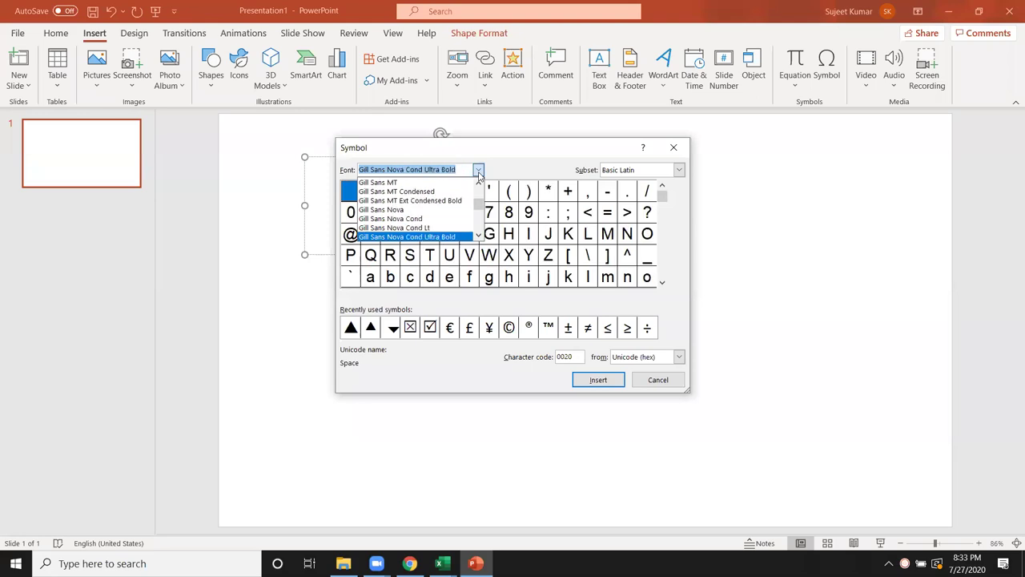
pyautogui.press('Down')
pyautogui.press('Down')
pyautogui.press('Down')
pyautogui.press('Down')
pyautogui.press('Down')
pyautogui.press('Down')
pyautogui.press('Down')
pyautogui.press('Down')
pyautogui.press('Down')
pyautogui.press('Down')
pyautogui.press('Down')
pyautogui.press('Up')
pyautogui.press('Up')
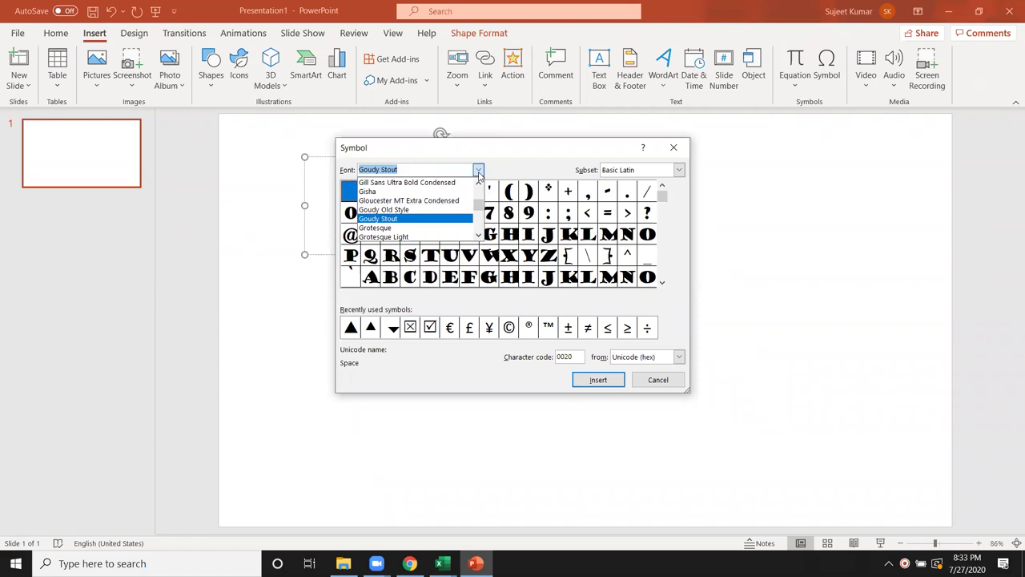
pyautogui.press('Down')
pyautogui.press('Down')
pyautogui.press('Down')
pyautogui.press('Down')
pyautogui.press('Down')
pyautogui.press('Down')
pyautogui.press('Down')
pyautogui.press('Down')
pyautogui.press('Down')
pyautogui.press('Down')
pyautogui.press('Down')
pyautogui.press('Down')
pyautogui.press('Down')
pyautogui.press('Down')
pyautogui.press('Down')
pyautogui.press('Down')
pyautogui.press('Down')
pyautogui.press('Down')
pyautogui.press('Down')
pyautogui.press('Down')
pyautogui.press('Down')
pyautogui.press('Down')
pyautogui.press('Down')
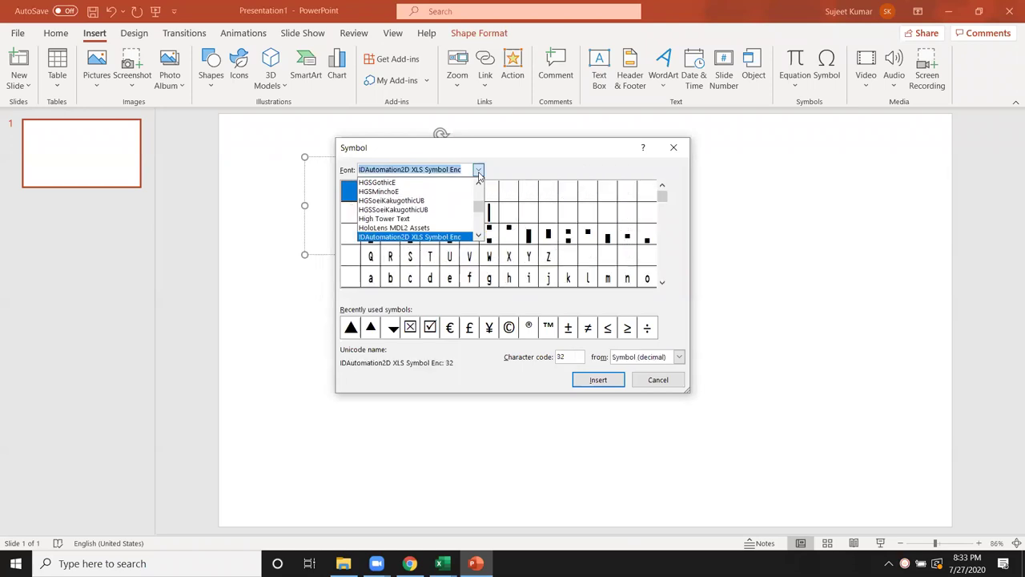
pyautogui.press('Up')
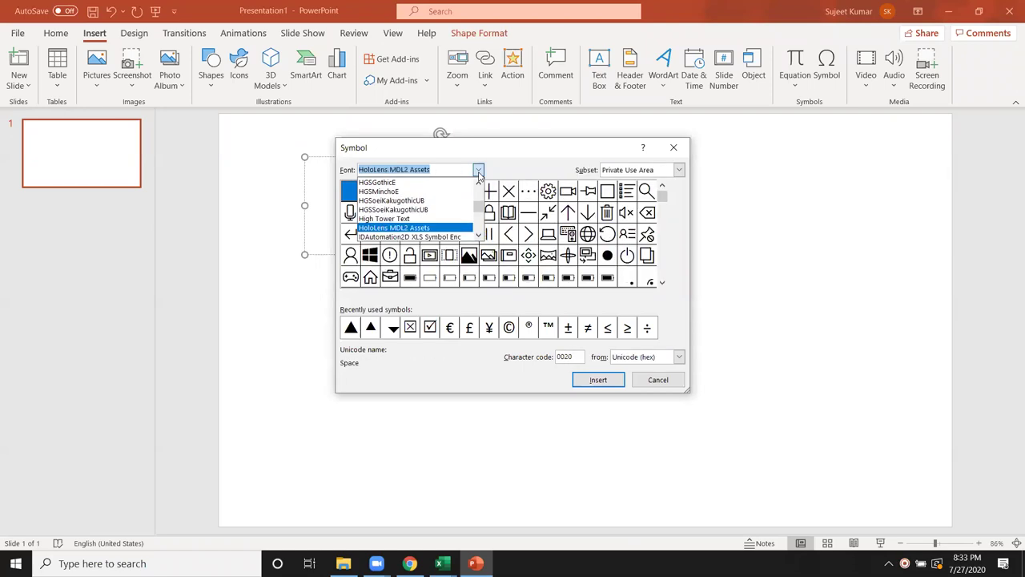
# Step: Keep HoloLens MDL2 Assets as the symbol font and page down through its icons
pyautogui.click(478, 171)
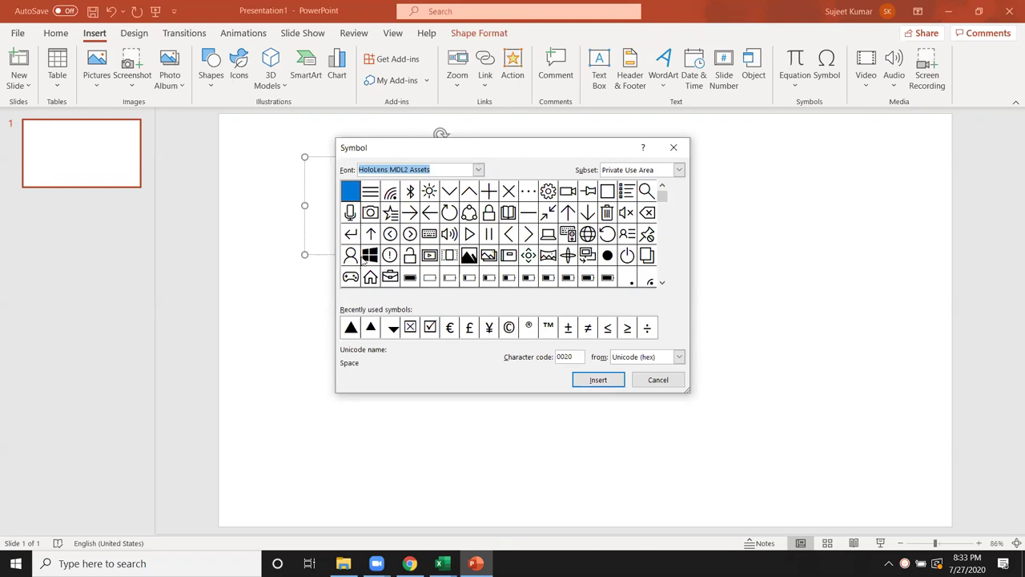
pyautogui.click(661, 284)
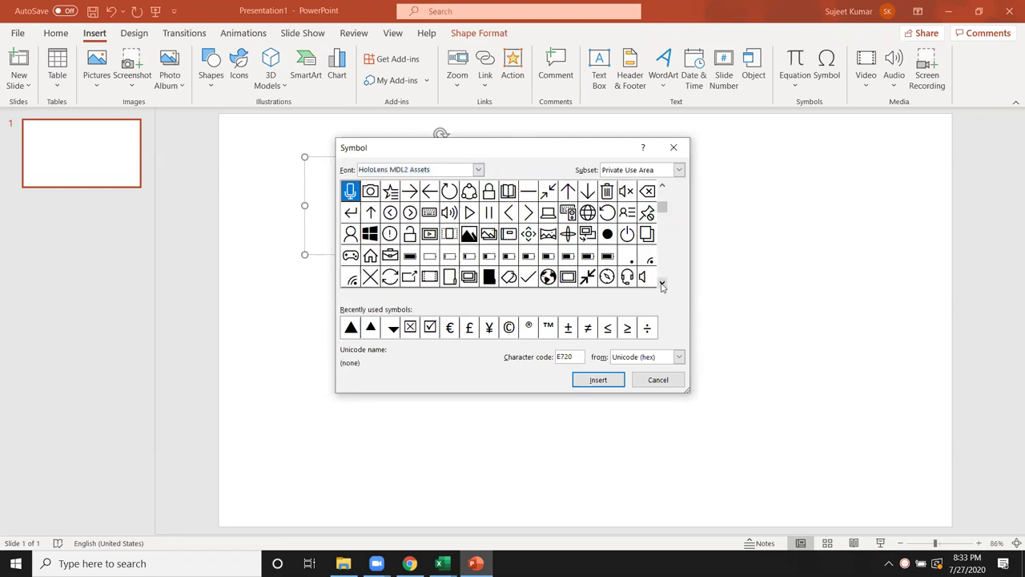
pyautogui.click(661, 284)
pyautogui.click(662, 284)
pyautogui.click(661, 283)
pyautogui.click(662, 284)
pyautogui.click(661, 284)
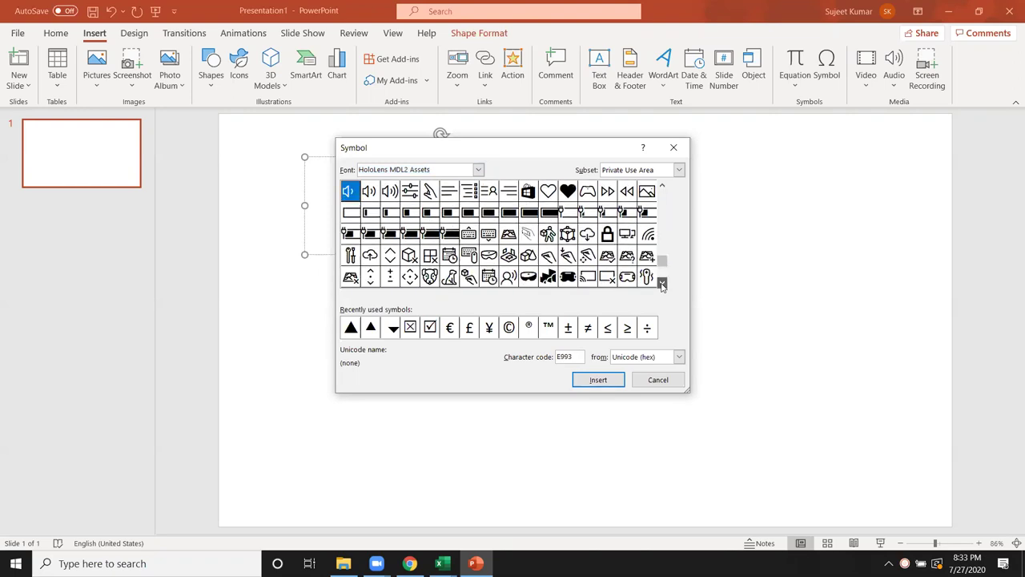
pyautogui.click(662, 283)
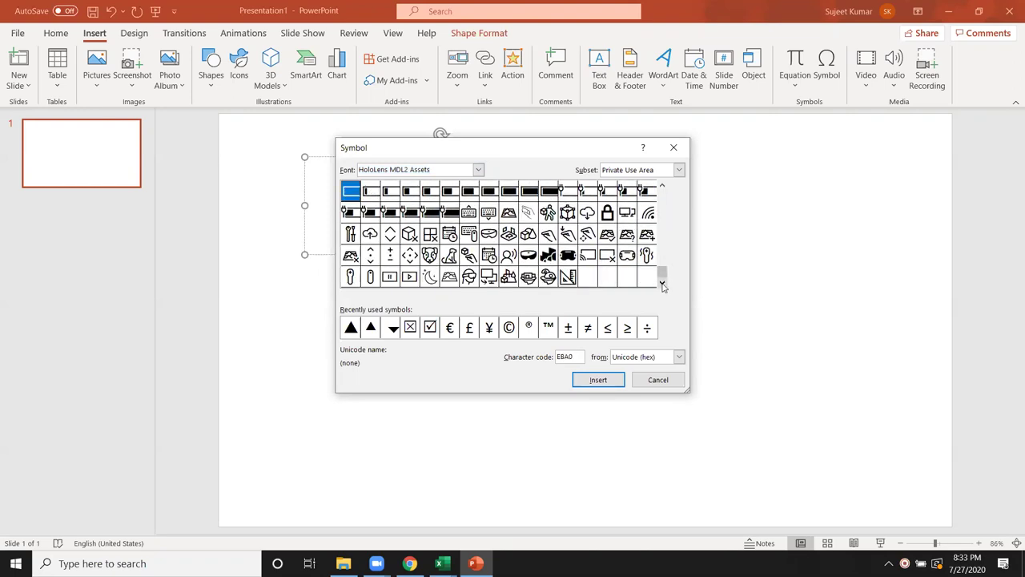
# Step: Page back up the HoloLens icon grid and reopen the font list
pyautogui.click(662, 189)
pyautogui.click(662, 189)
pyautogui.click(661, 189)
pyautogui.click(661, 189)
pyautogui.click(661, 189)
pyautogui.click(662, 189)
pyautogui.click(661, 189)
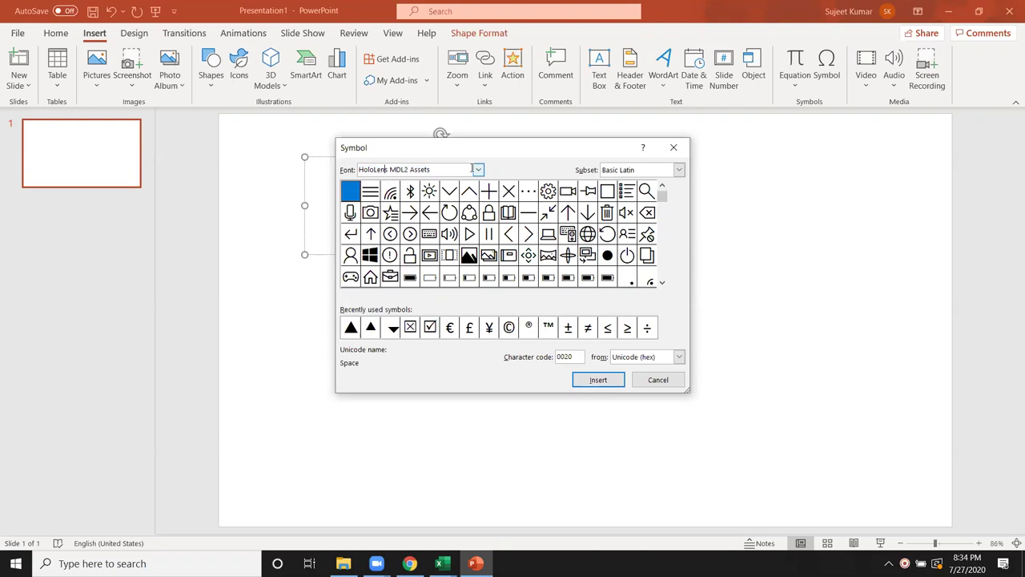
pyautogui.click(478, 172)
# Step: Move the symbol font down to jdFontCustom and page through its icons
pyautogui.press('Down')
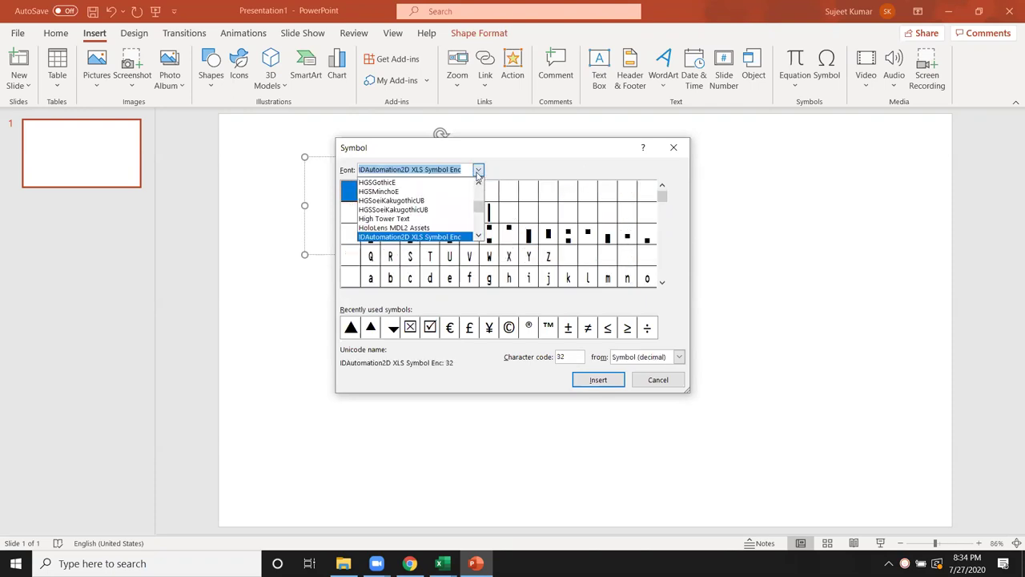
pyautogui.press('Down')
pyautogui.press('Down')
pyautogui.press('Down')
pyautogui.press('Down')
pyautogui.press('Down')
pyautogui.press('Down')
pyautogui.press('Down')
pyautogui.press('Down')
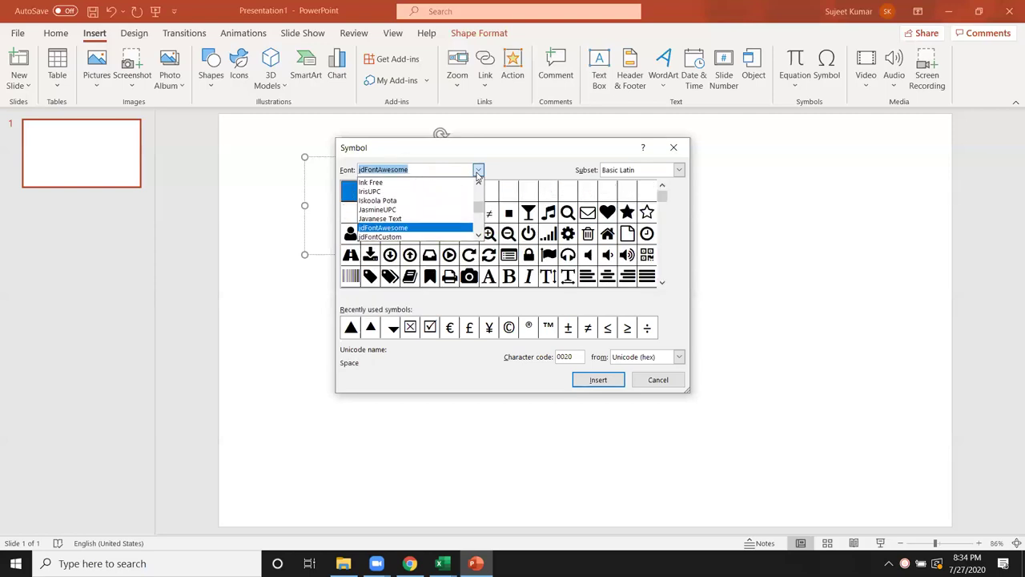
pyautogui.press('Down')
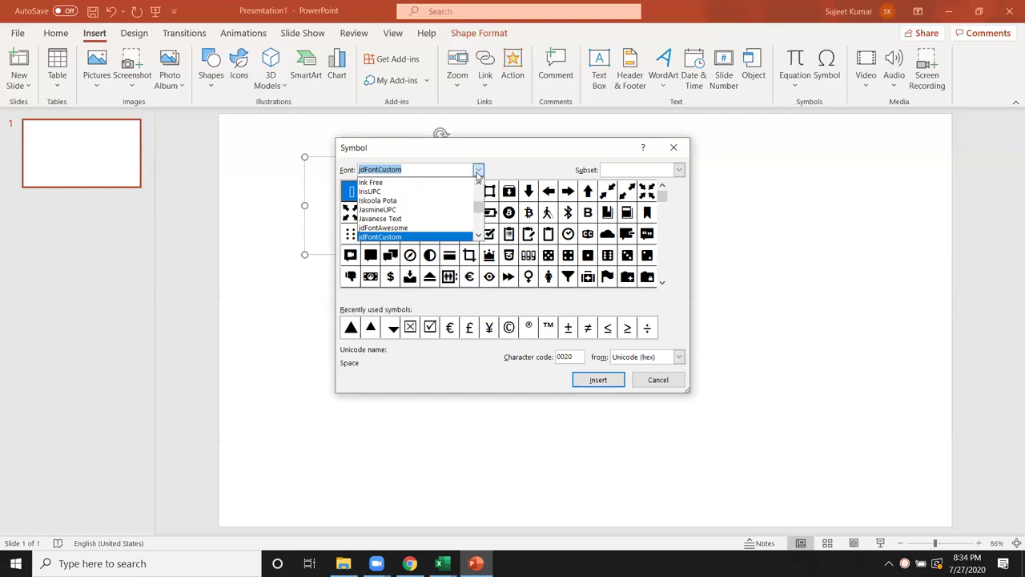
pyautogui.click(478, 171)
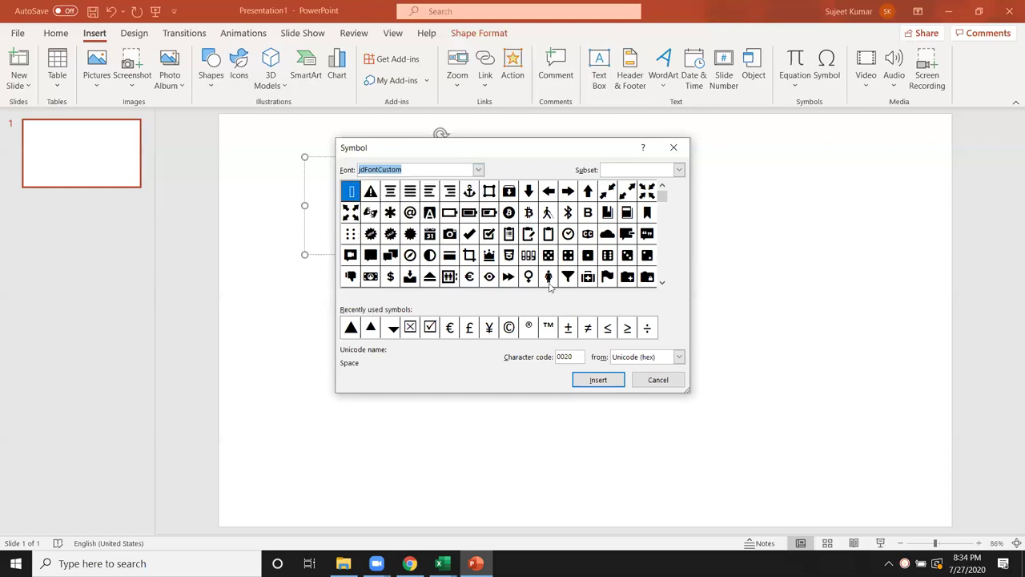
pyautogui.click(662, 284)
pyautogui.click(662, 284)
pyautogui.click(661, 284)
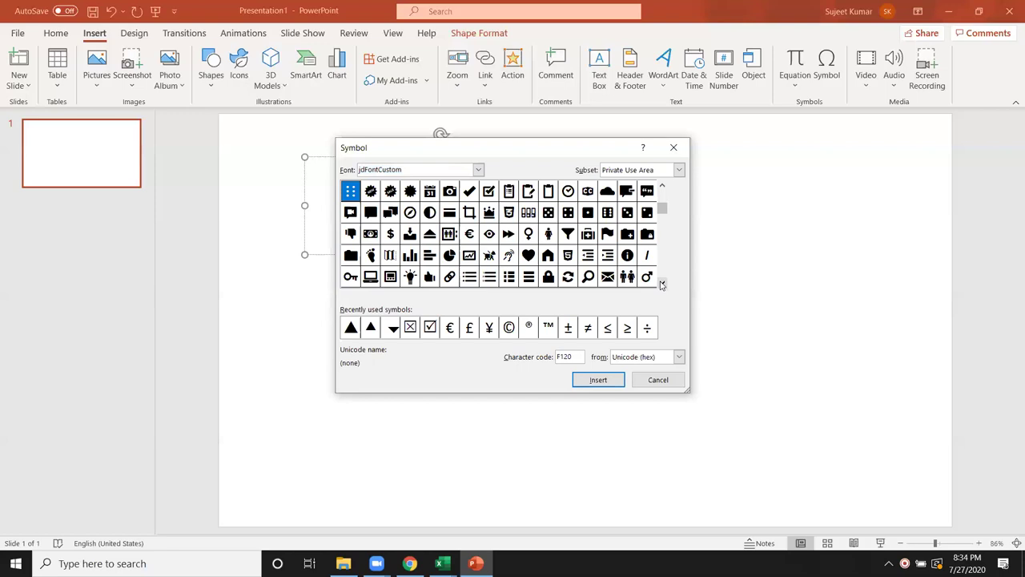
pyautogui.click(662, 284)
pyautogui.click(662, 284)
pyautogui.click(662, 284)
pyautogui.click(661, 284)
pyautogui.click(662, 284)
pyautogui.click(661, 285)
pyautogui.click(661, 285)
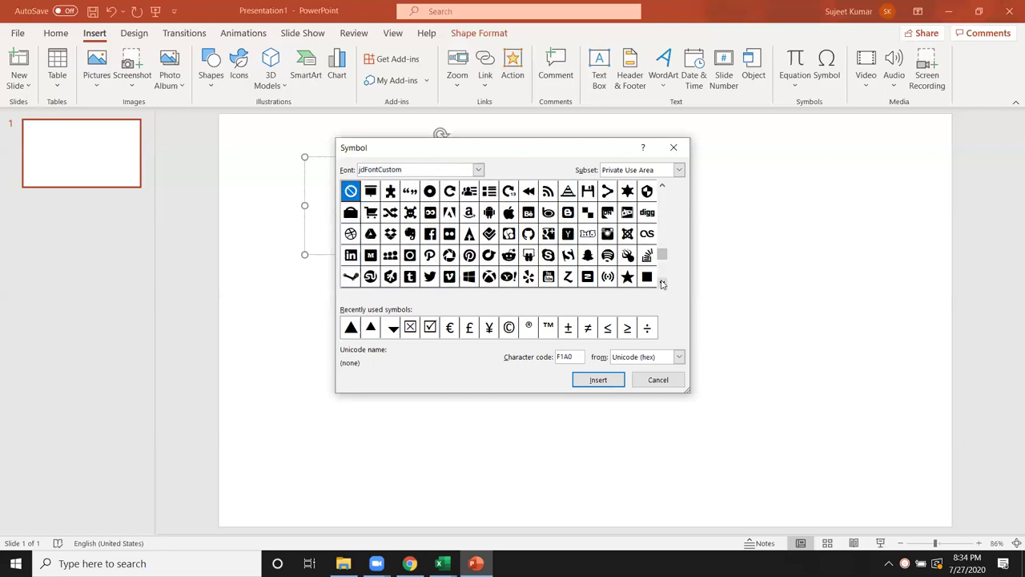
# Step: Switch the symbol font to jdIcoFont and scroll through its symbols
pyautogui.click(480, 171)
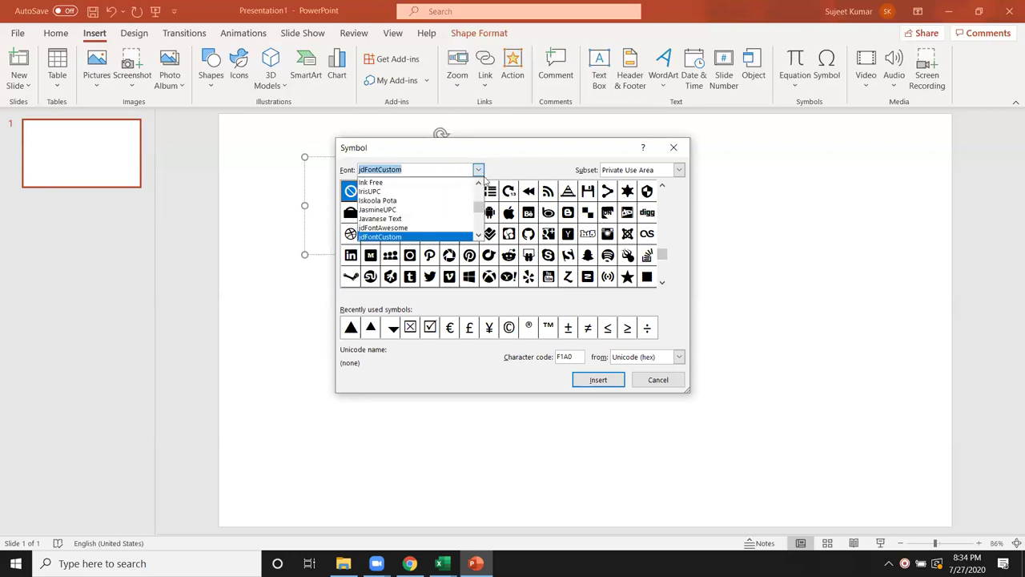
pyautogui.press('Up')
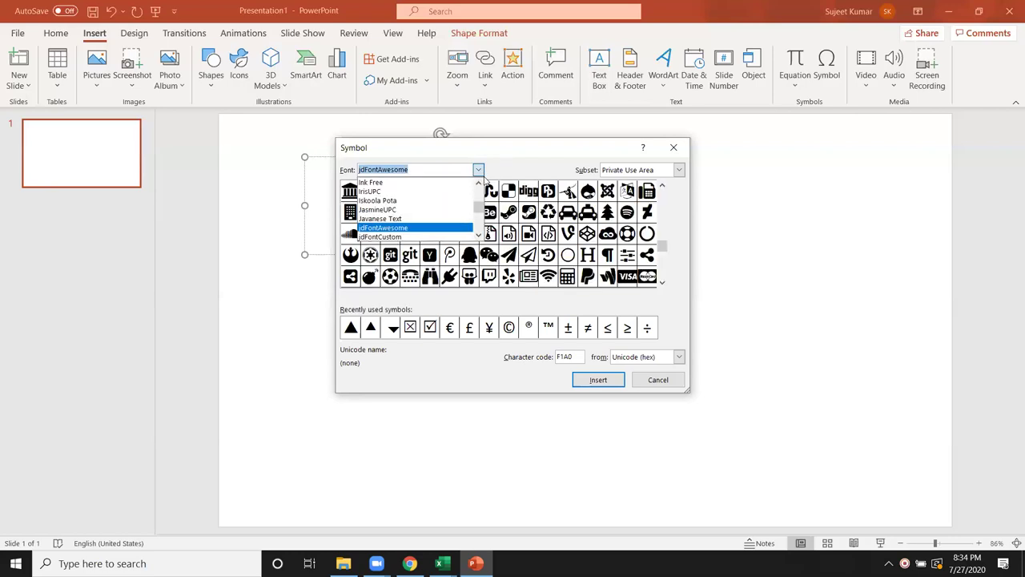
pyautogui.press('Down')
pyautogui.press('Down')
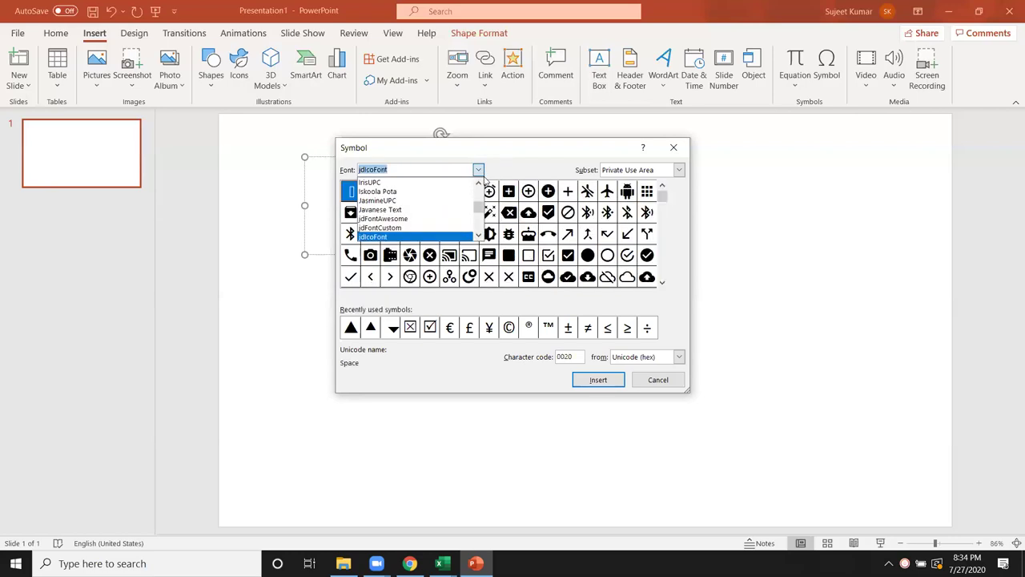
pyautogui.press('Down')
pyautogui.press('Up')
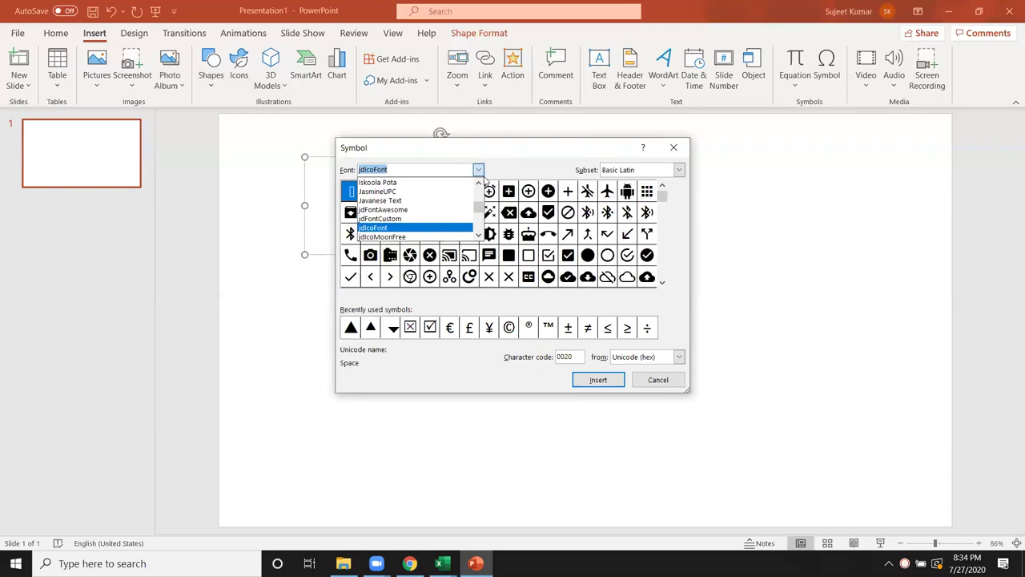
pyautogui.press('Return')
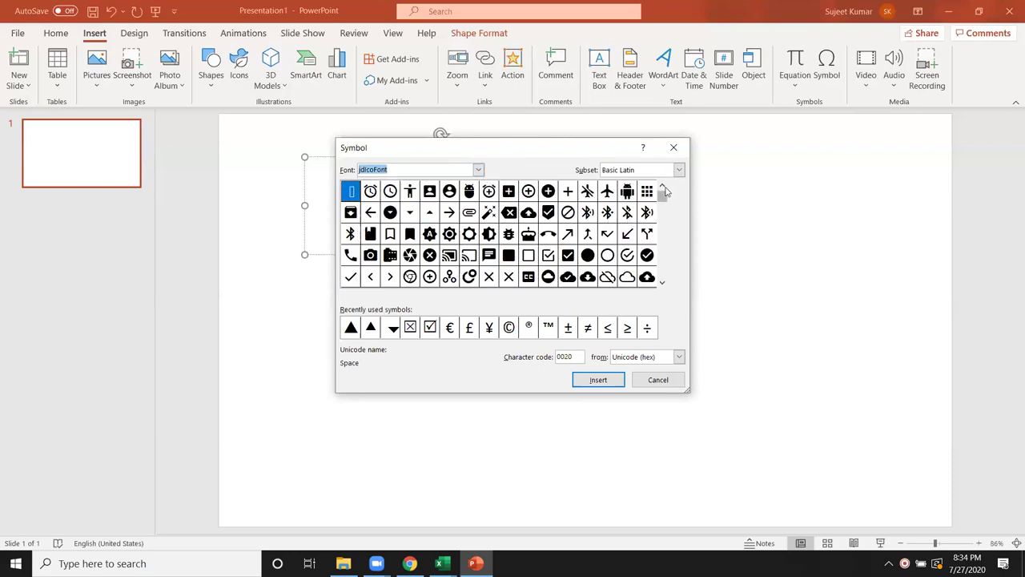
pyautogui.click(663, 197)
pyautogui.moveTo(663, 204); pyautogui.dragTo(662, 269)
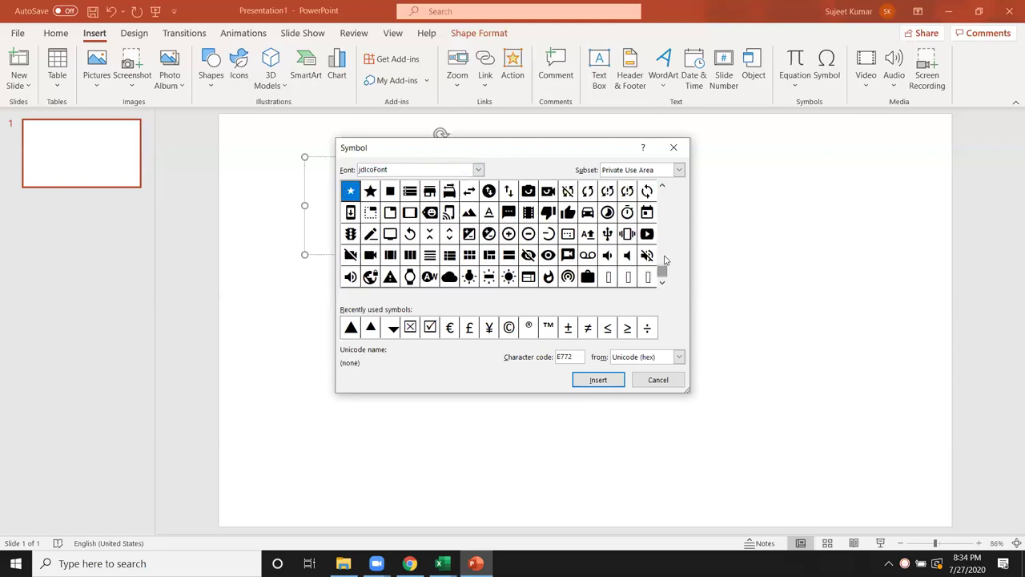
pyautogui.moveTo(669, 216); pyautogui.dragTo(663, 189)
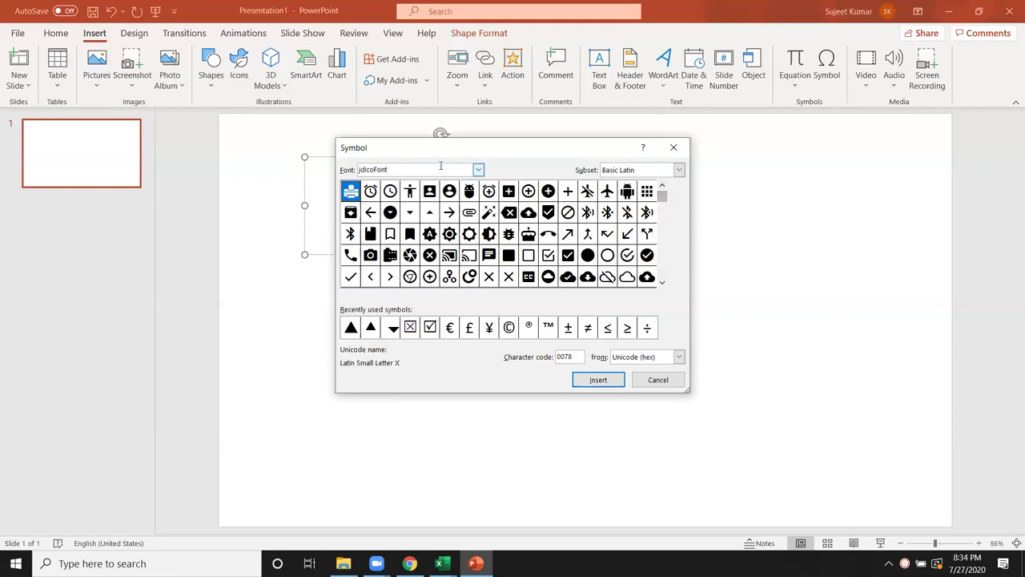
# Step: Preview jdFontAwesome and Javanese Text, then settle back on jdFontCustom and scroll a row
pyautogui.click(479, 170)
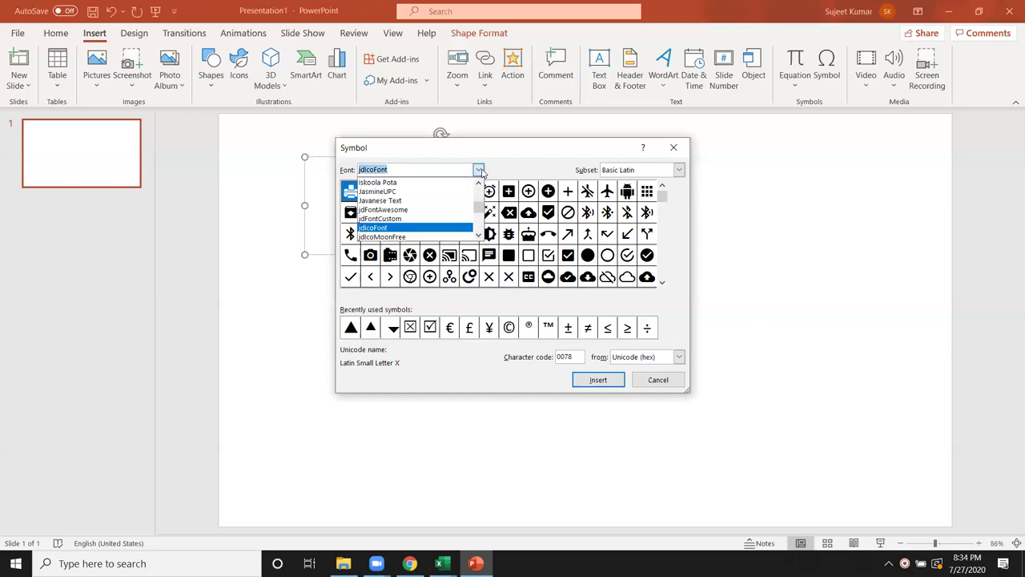
pyautogui.press('Up')
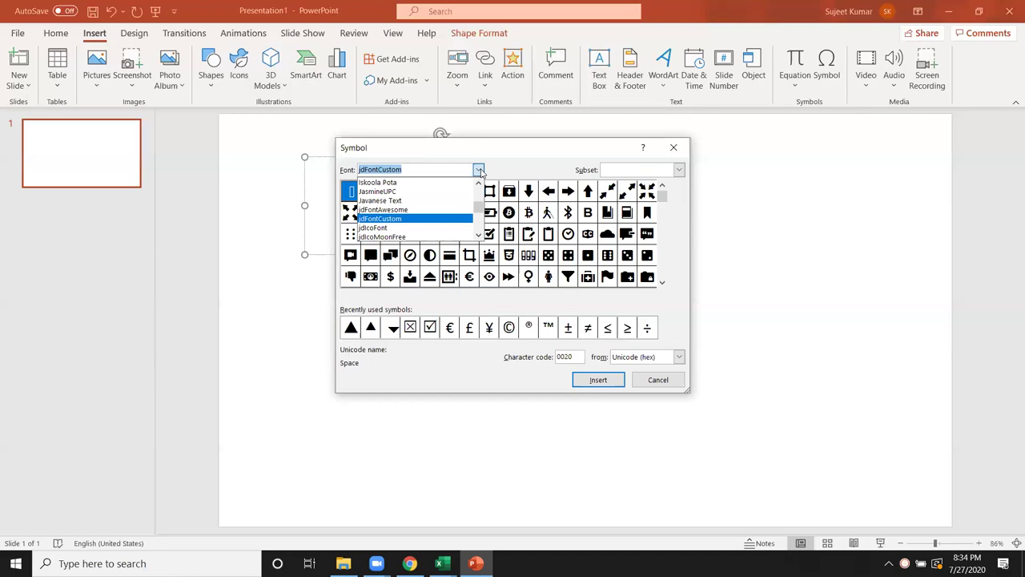
pyautogui.press('Up')
pyautogui.press('Up')
pyautogui.press('Down')
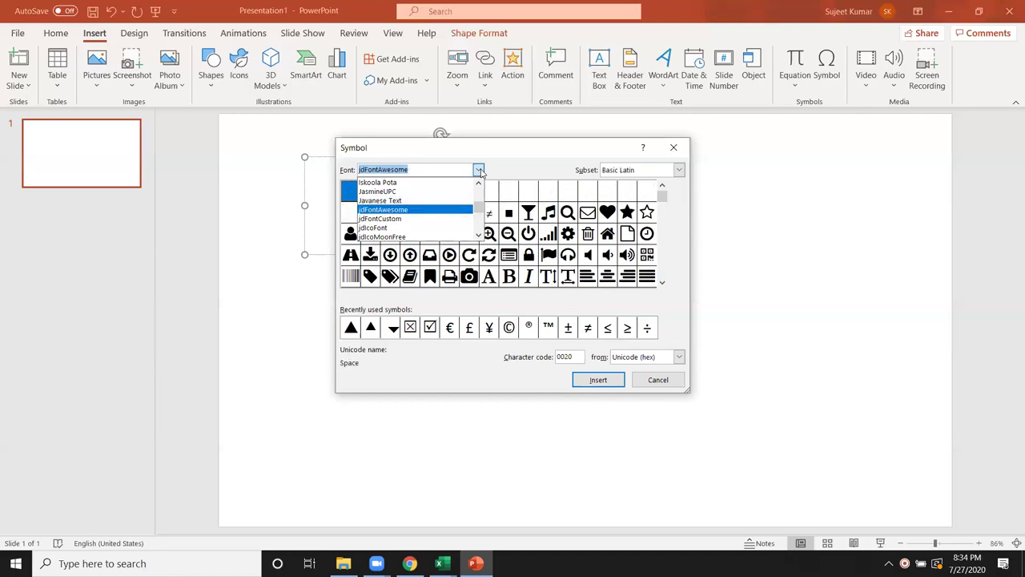
pyautogui.press('Down')
pyautogui.click(478, 170)
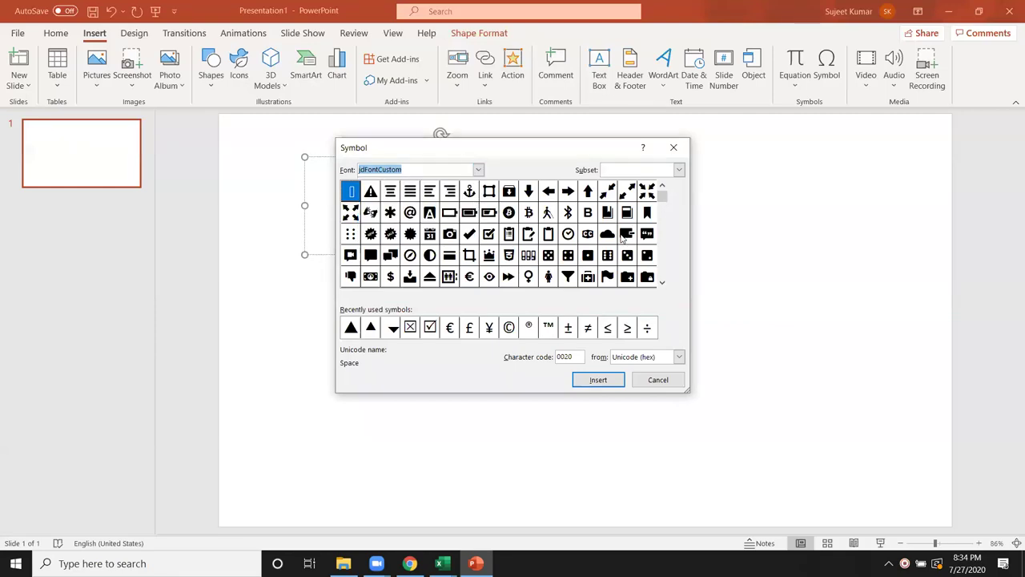
pyautogui.click(662, 283)
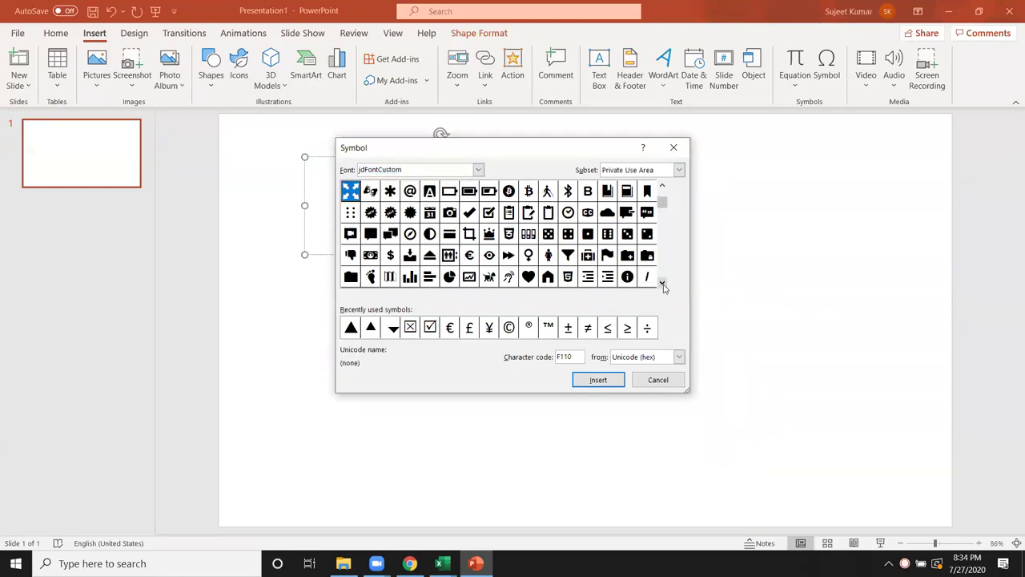
# Step: Insert the jdFontCustom woman figure symbol (F14A) into the text box, then browse the grid
pyautogui.doubleClick(549, 256)
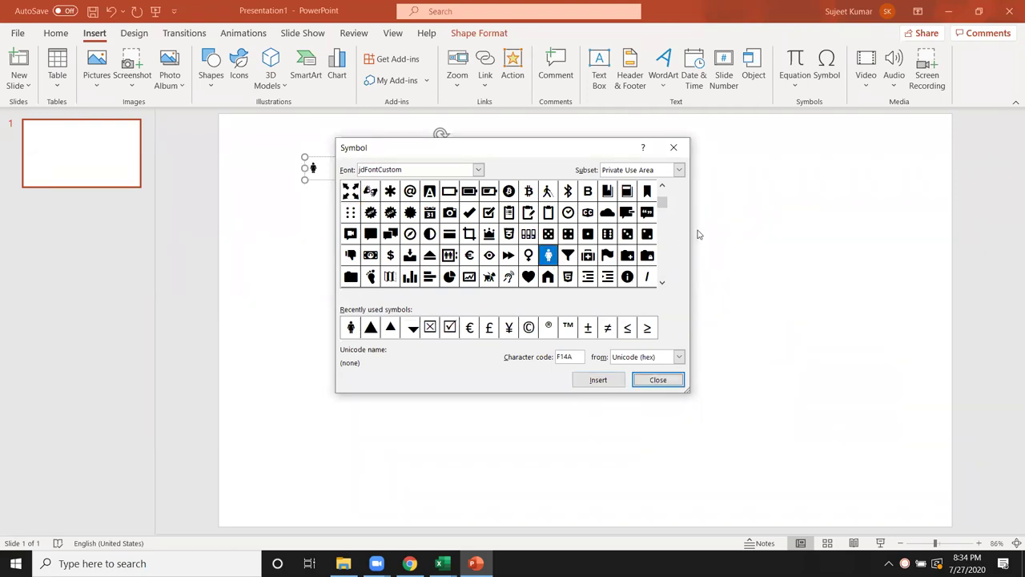
pyautogui.click(663, 188)
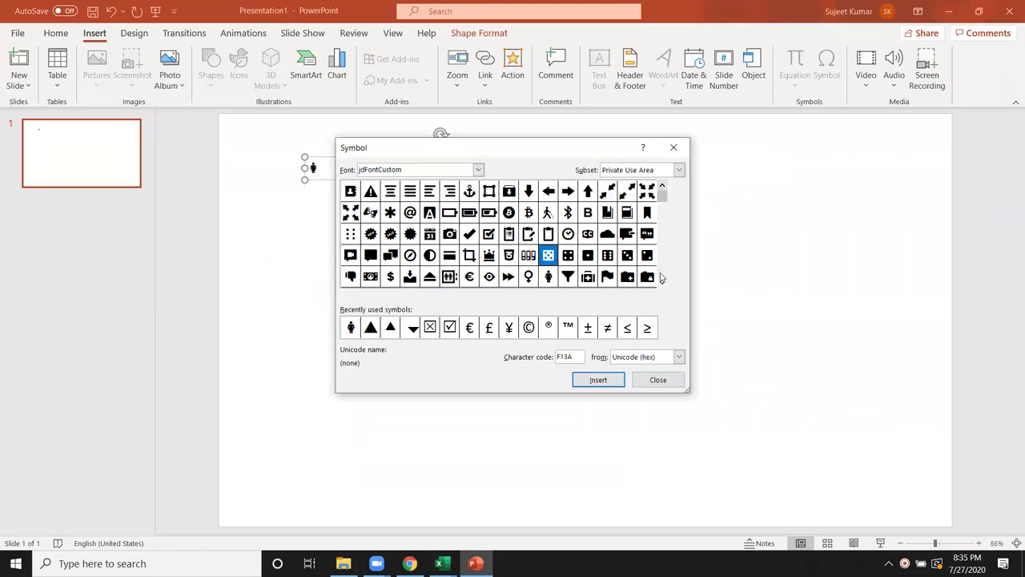
pyautogui.click(662, 282)
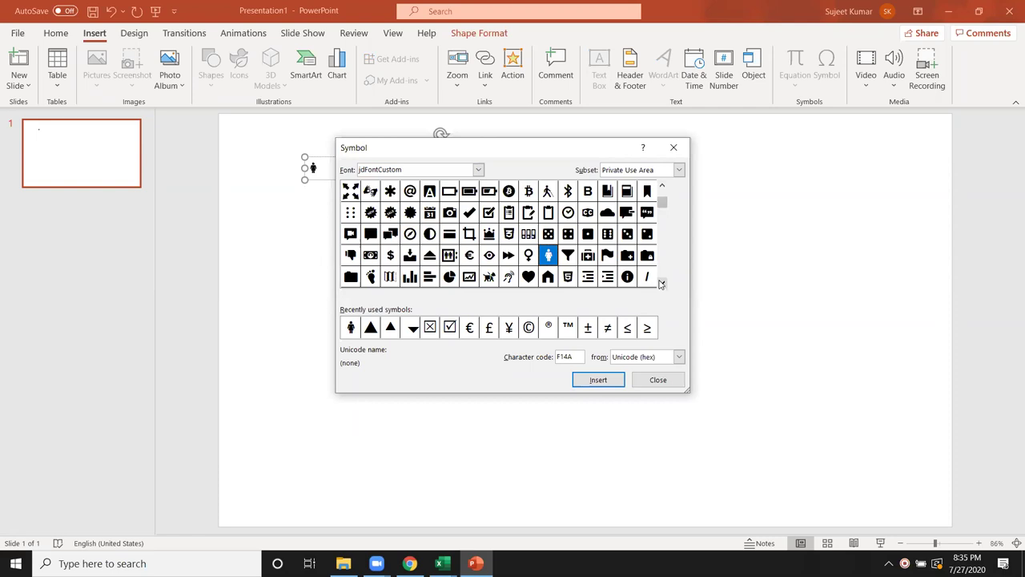
pyautogui.click(661, 282)
pyautogui.click(661, 283)
pyautogui.click(661, 283)
pyautogui.click(662, 283)
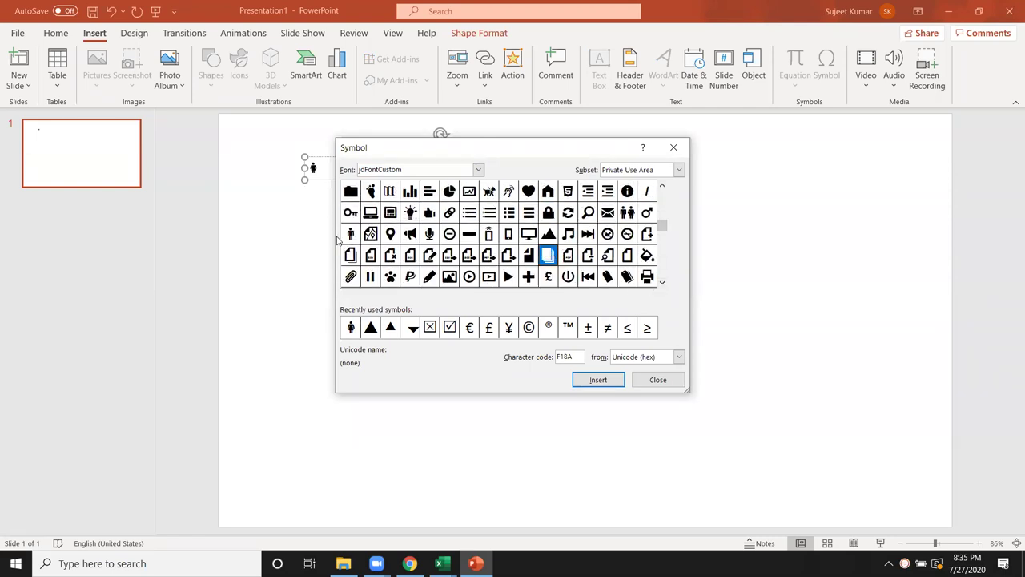
# Step: Move the Symbol dialog aside, pick another person figure, and close the dialog
pyautogui.moveTo(407, 154); pyautogui.dragTo(571, 161)
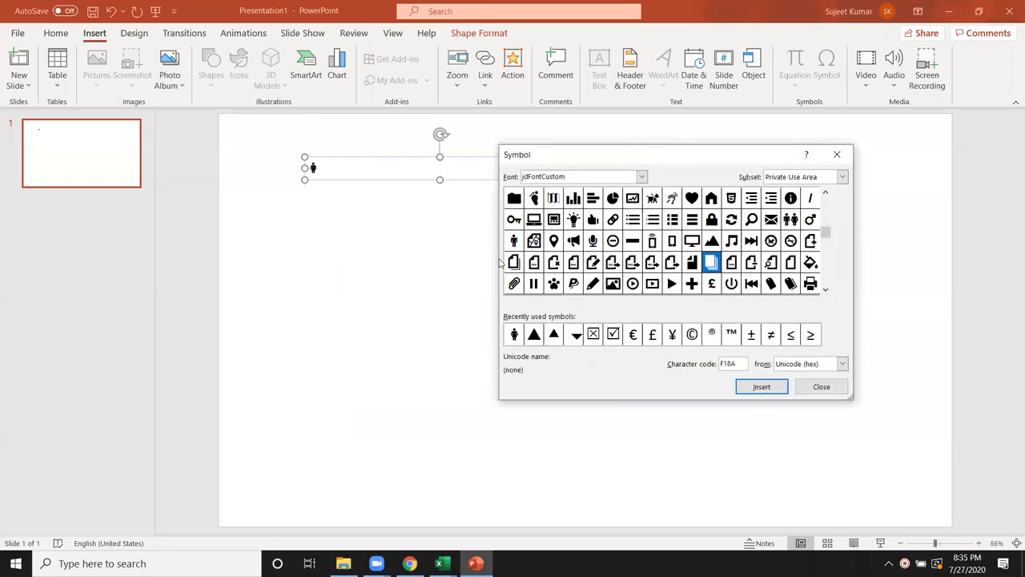
pyautogui.click(513, 241)
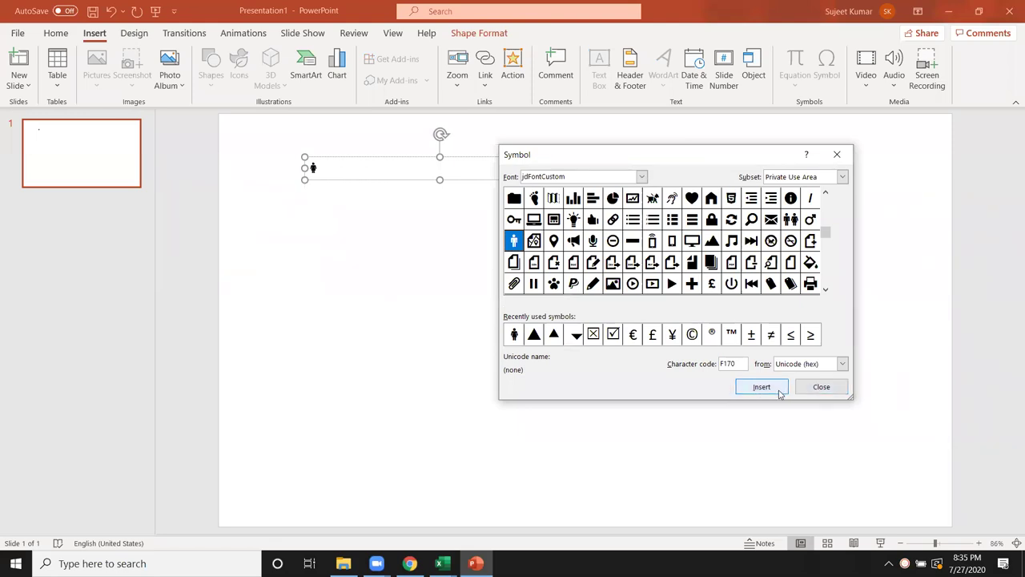
pyautogui.click(841, 388)
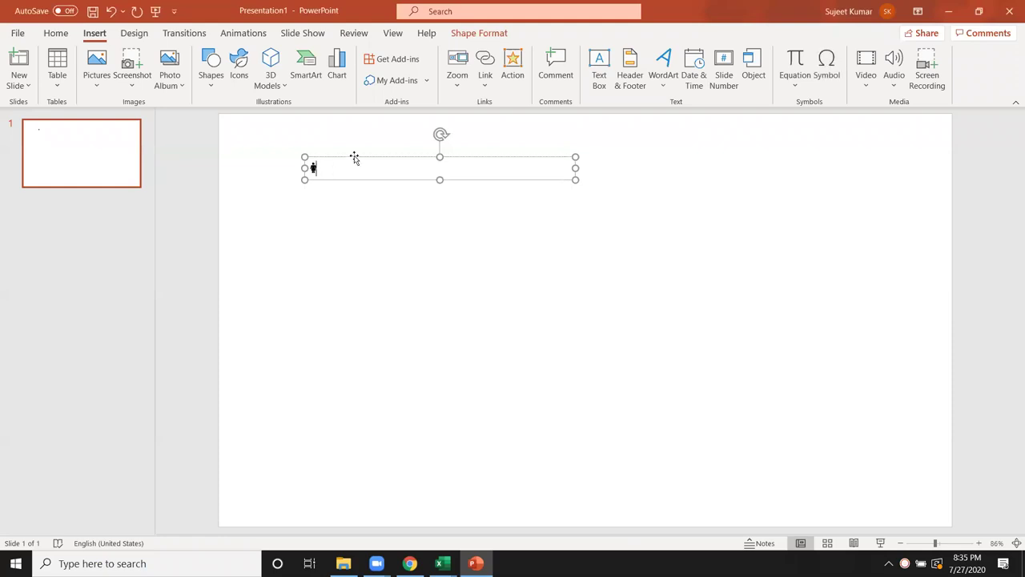
# Step: Select the woman symbol, enlarge it two sizes with Ctrl+], then reduce it one size
pyautogui.hotkey('shift', 'Left')
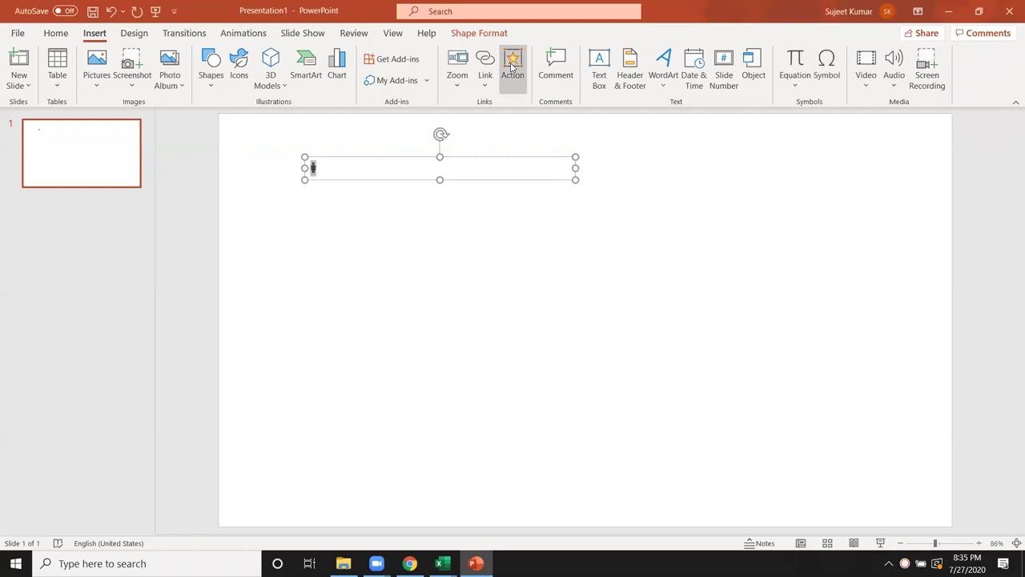
pyautogui.hotkey('ctrl', ']')
pyautogui.hotkey('ctrl', ']')
pyautogui.hotkey('ctrl', ']')
pyautogui.hotkey('ctrl', ']')
pyautogui.hotkey('ctrl', ']')
pyautogui.hotkey('ctrl', ']')
pyautogui.hotkey('ctrl', ']')
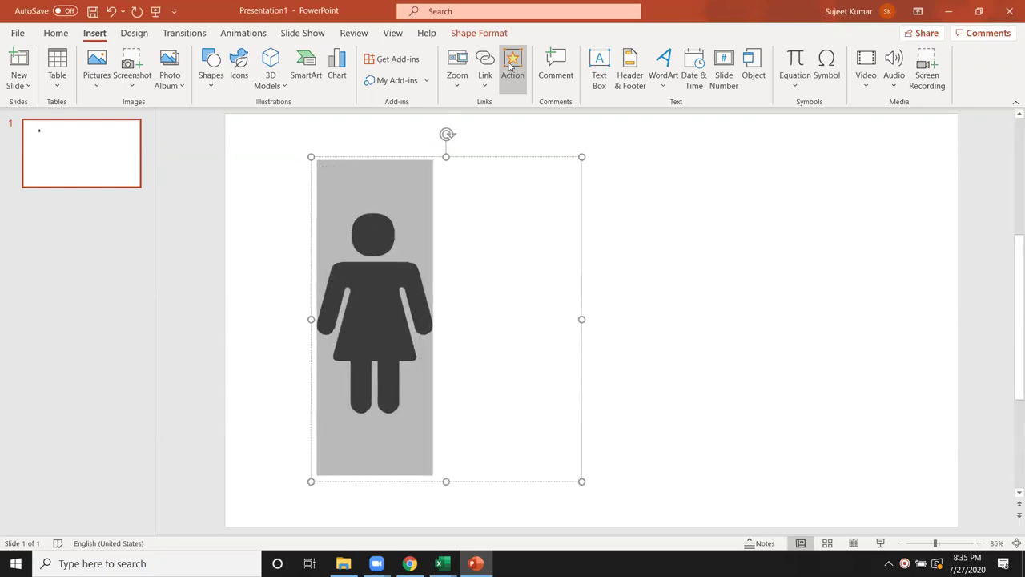
pyautogui.hotkey('ctrl', ']')
pyautogui.hotkey('ctrl', ']')
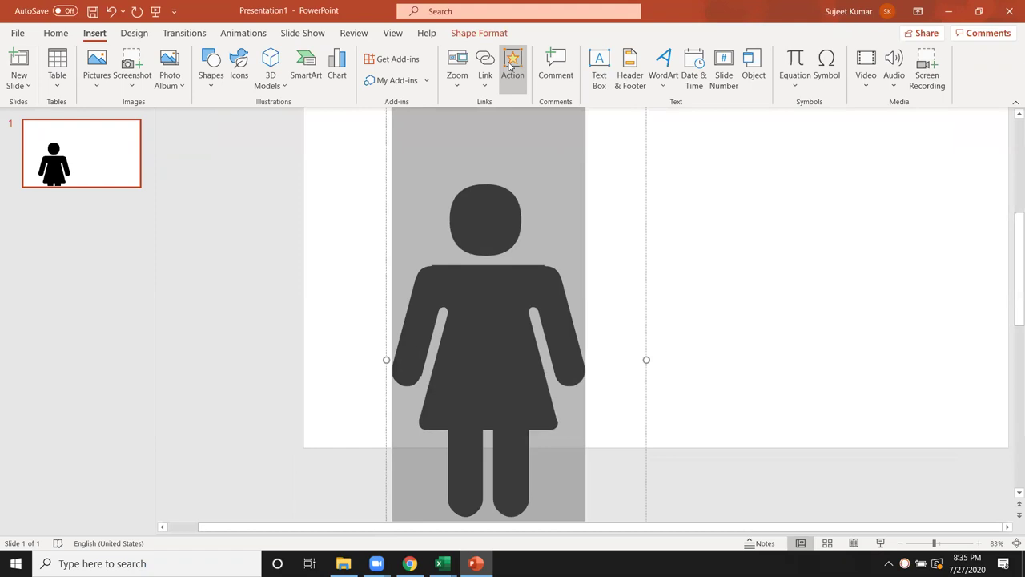
pyautogui.hotkey('ctrl', '[')
pyautogui.hotkey('ctrl', '[')
pyautogui.hotkey('ctrl', '[')
pyautogui.hotkey('ctrl', '[')
pyautogui.hotkey('ctrl', '[')
pyautogui.hotkey('ctrl', '[')
pyautogui.hotkey('ctrl', '[')
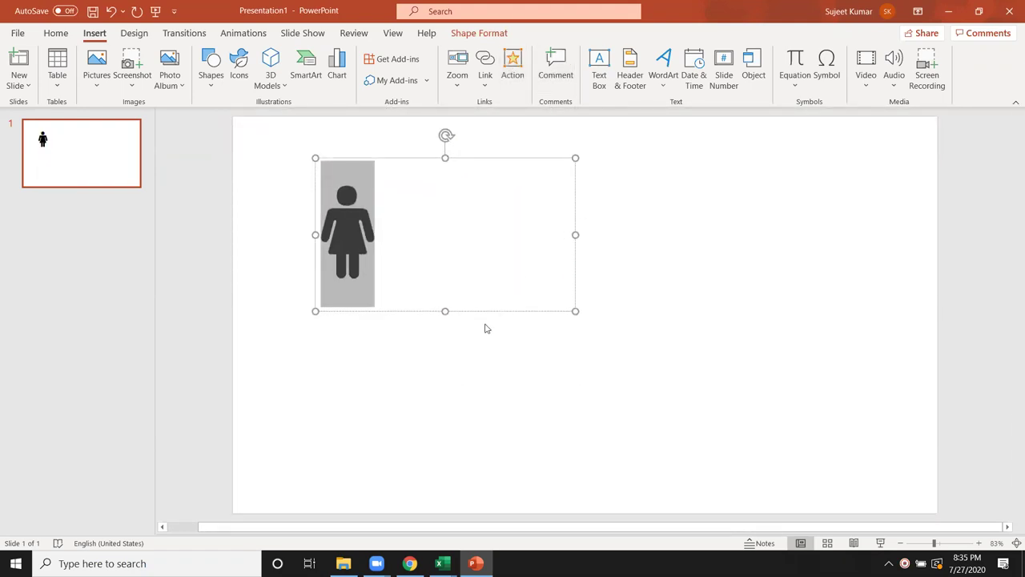
pyautogui.click(529, 329)
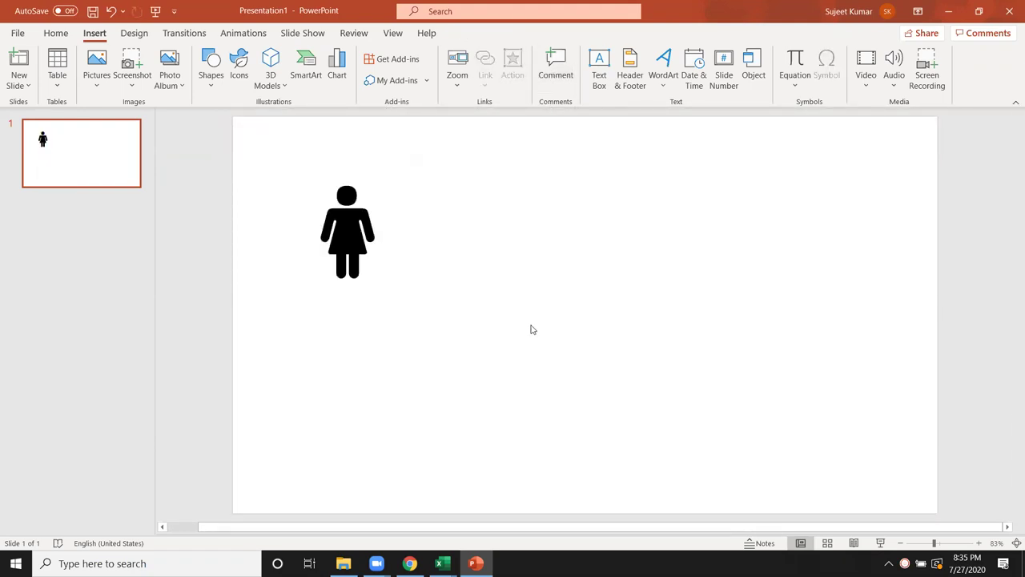
pyautogui.click(122, 36)
pyautogui.click(102, 36)
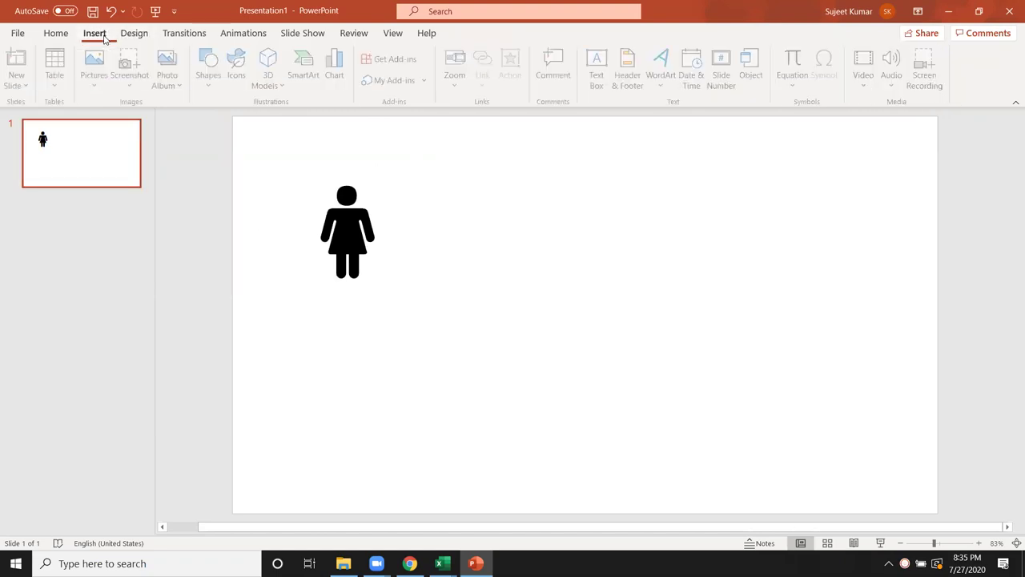
# Step: Draw a rectangle right of the woman icon, move the icon onto it, and select both
pyautogui.click(210, 70)
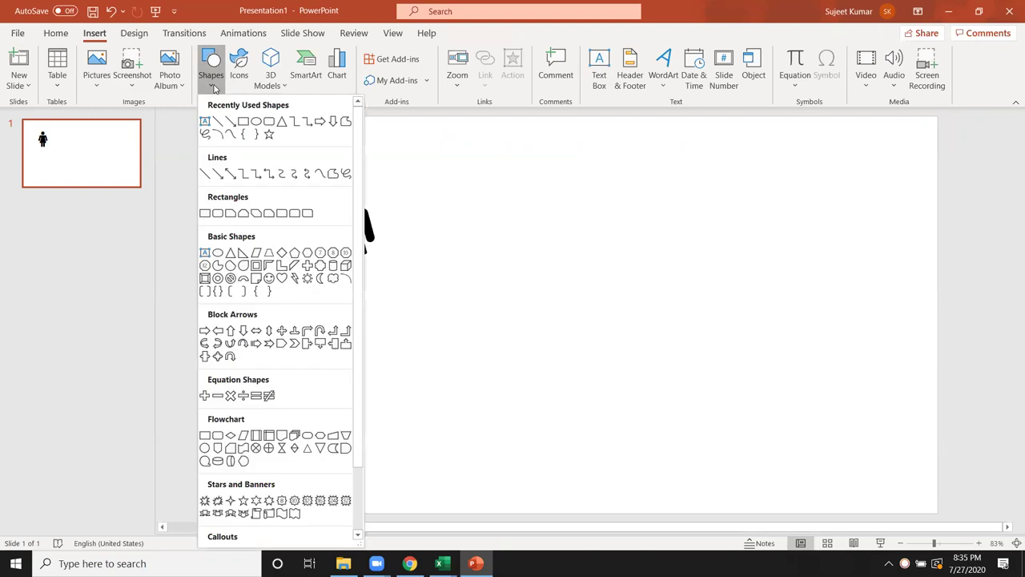
pyautogui.click(244, 121)
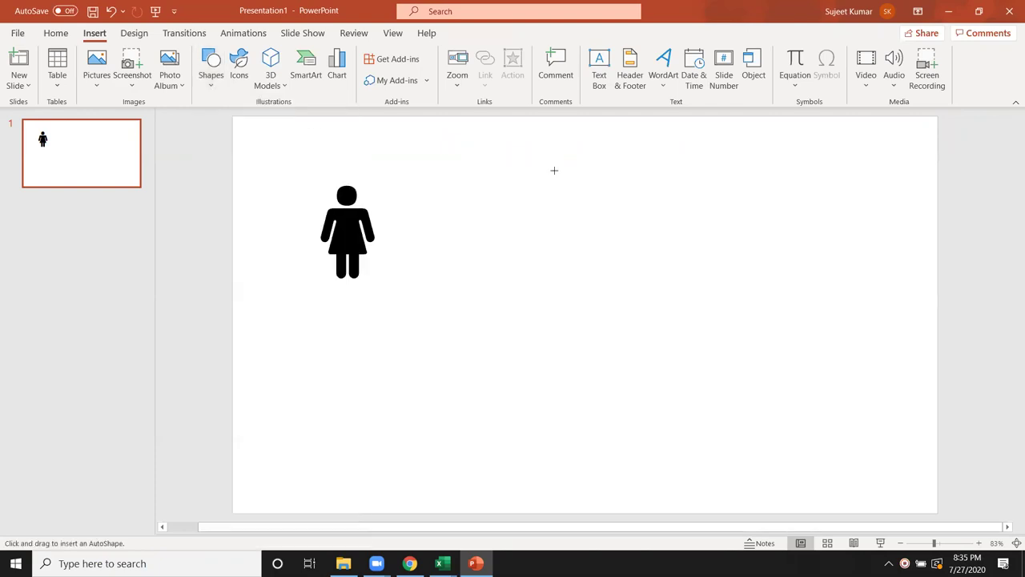
pyautogui.moveTo(512, 165); pyautogui.dragTo(641, 343)
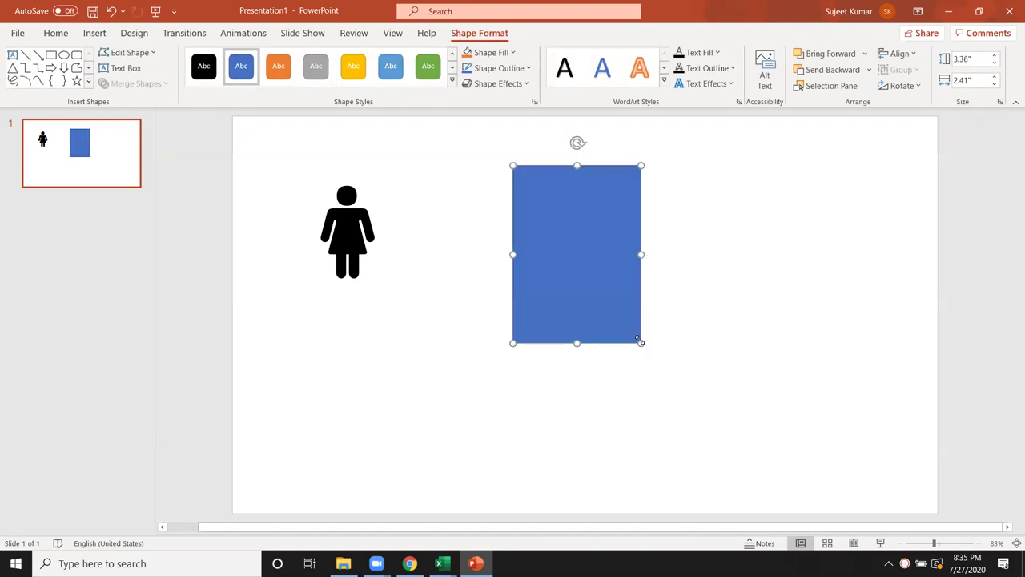
pyautogui.click(377, 238)
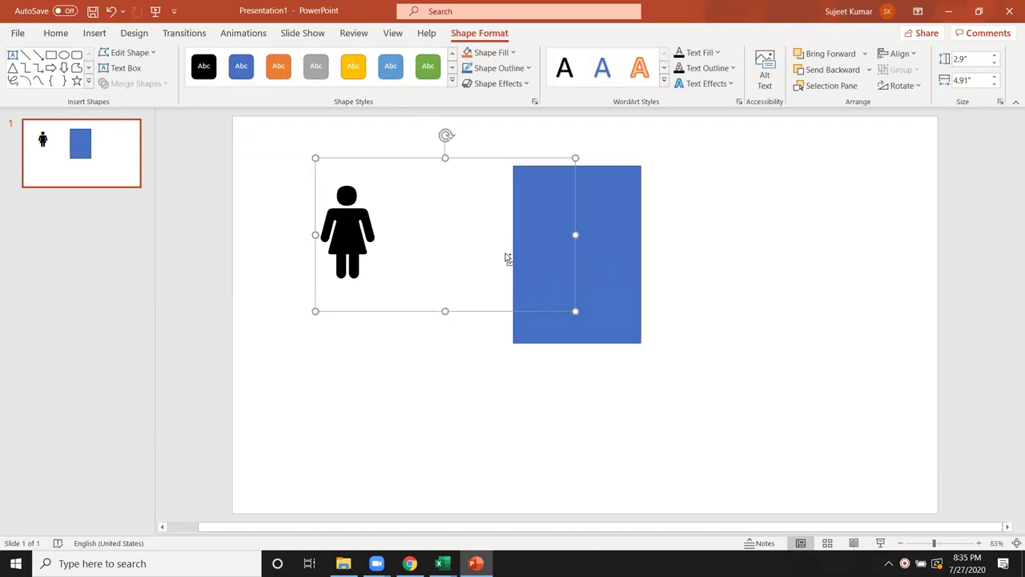
pyautogui.moveTo(409, 158)
pyautogui.mouseDown()
pyautogui.moveTo(628, 200)
pyautogui.moveTo(452, 192)
pyautogui.mouseUp()
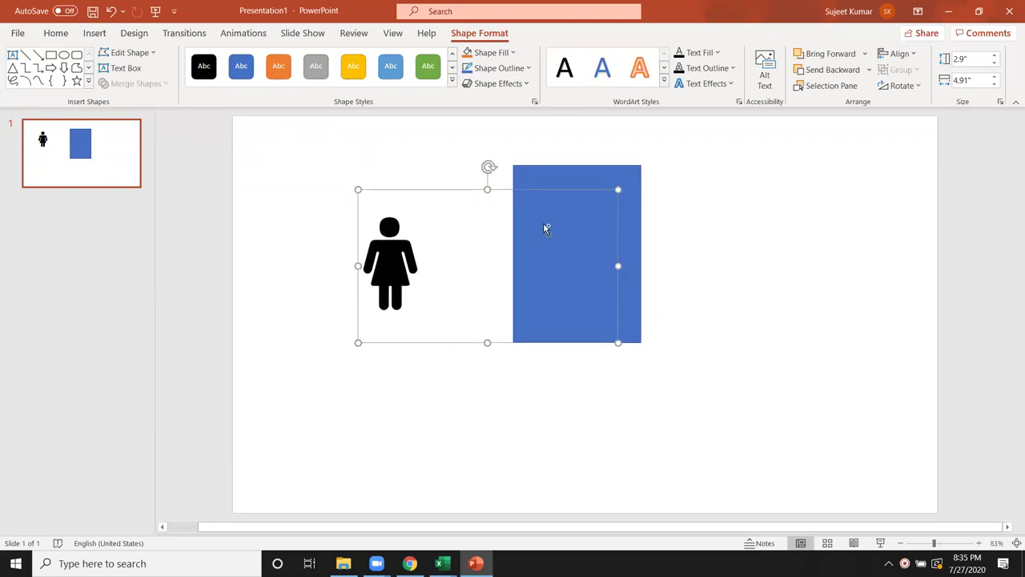
pyautogui.keyDown('shift'); pyautogui.click(579, 183); pyautogui.keyUp('shift')
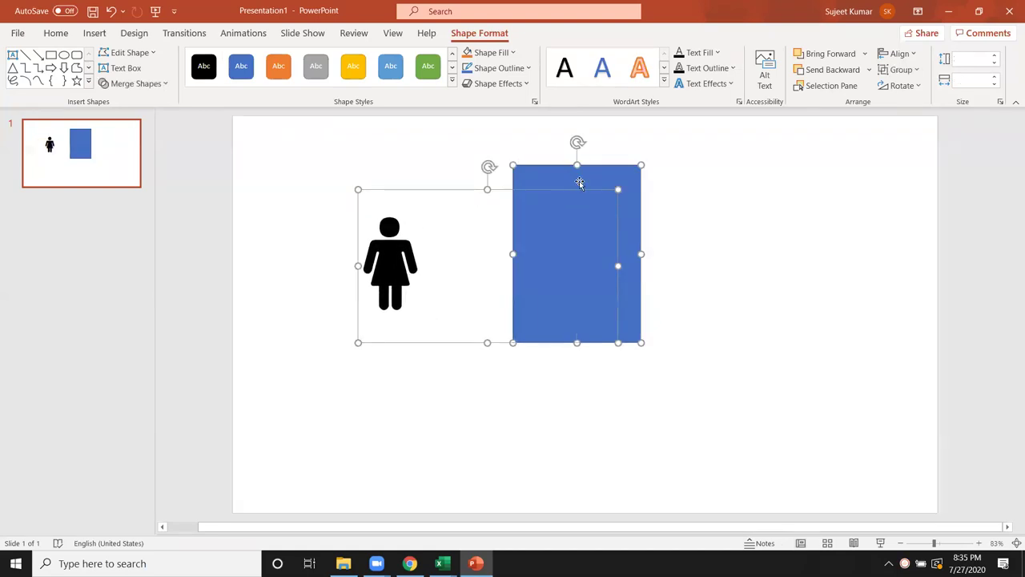
# Step: Narrow the woman icon's box and move it onto the rectangle, nudging it slightly up
pyautogui.click(161, 85)
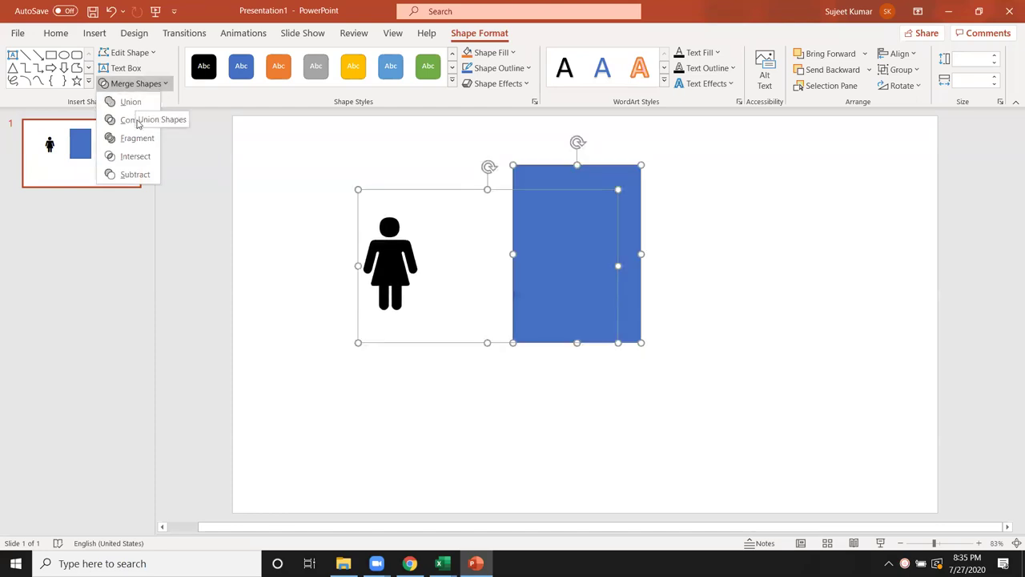
pyautogui.press('Escape')
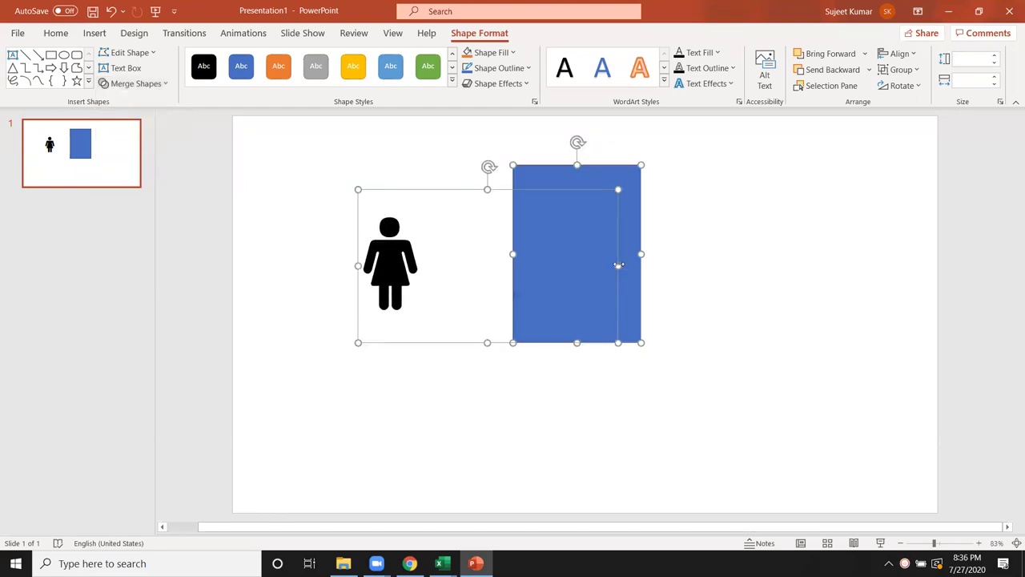
pyautogui.press('Delete')
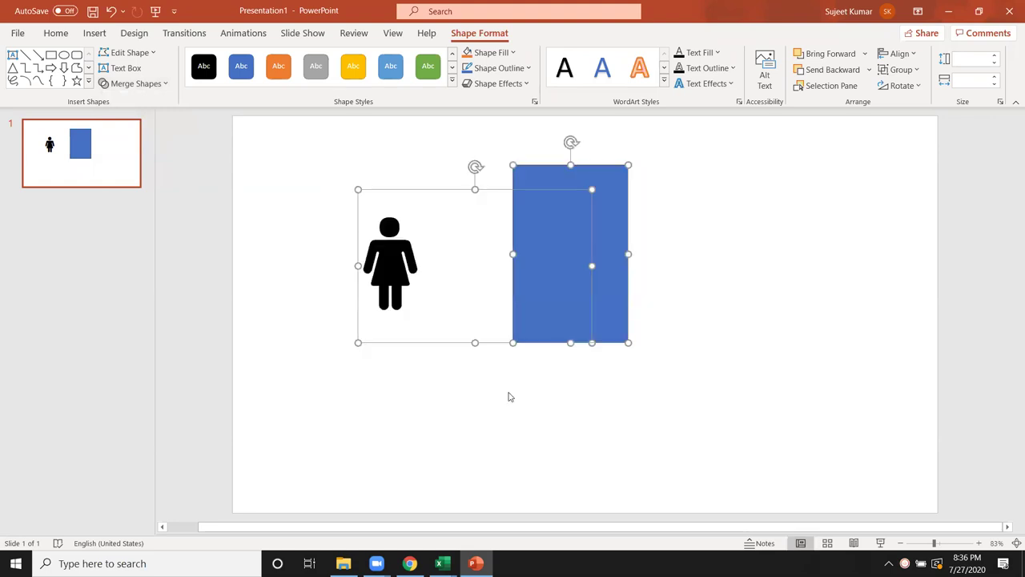
pyautogui.click(508, 396)
pyautogui.click(414, 281)
pyautogui.moveTo(594, 272); pyautogui.dragTo(434, 268)
pyautogui.moveTo(375, 189)
pyautogui.mouseDown()
pyautogui.moveTo(408, 201)
pyautogui.moveTo(568, 207)
pyautogui.moveTo(555, 198)
pyautogui.mouseUp()
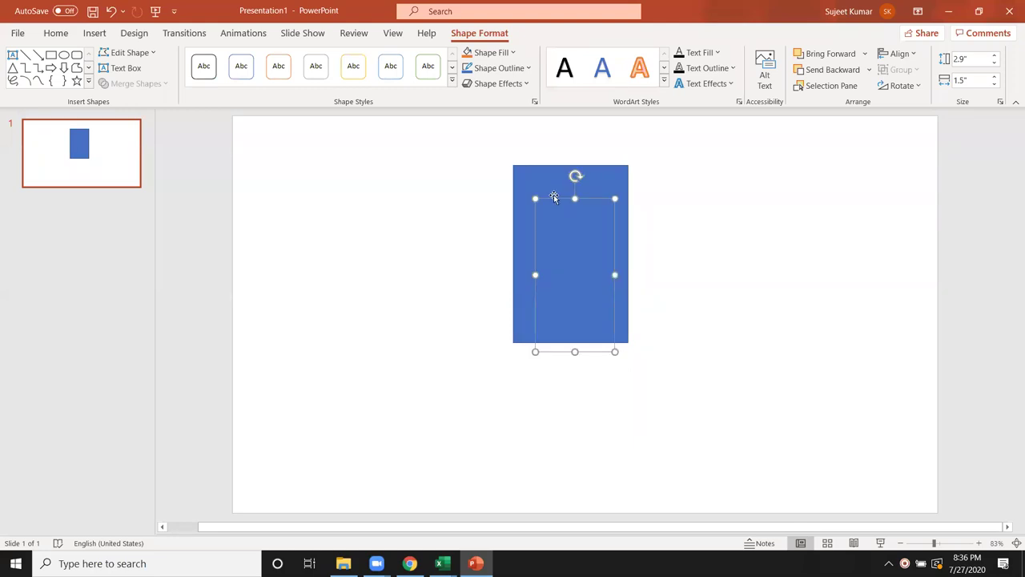
pyautogui.press('Up')
pyautogui.press('Up')
pyautogui.press('Up')
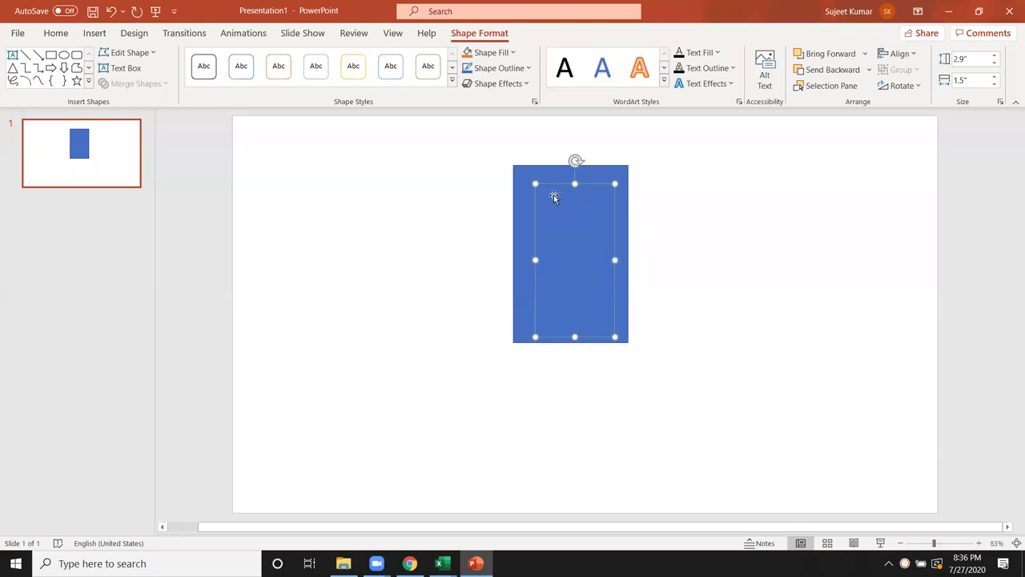
# Step: Select the figure and rectangle together and apply Merge Shapes > Combine
pyautogui.keyDown('shift'); pyautogui.click(524, 194); pyautogui.keyUp('shift')
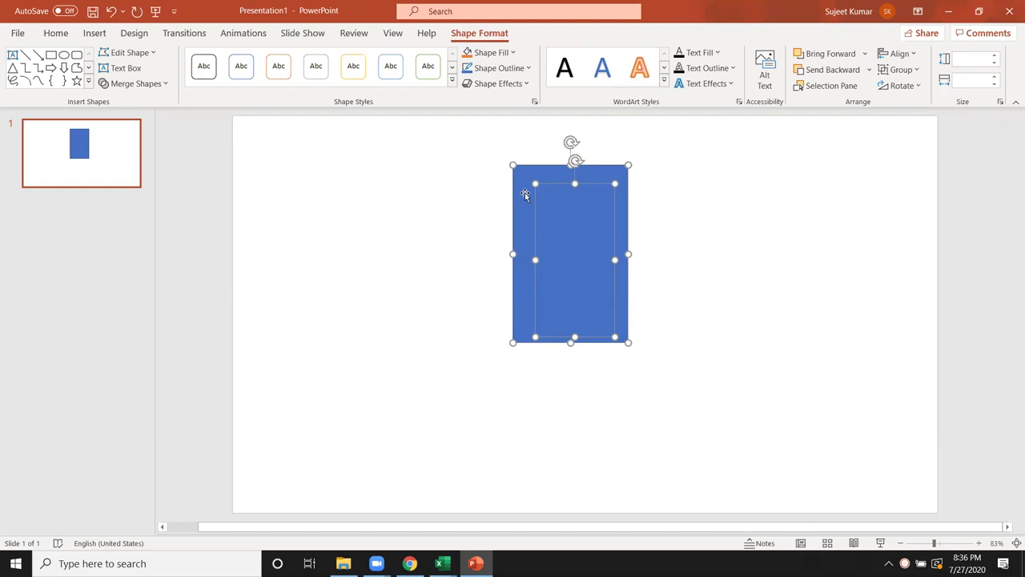
pyautogui.click(167, 84)
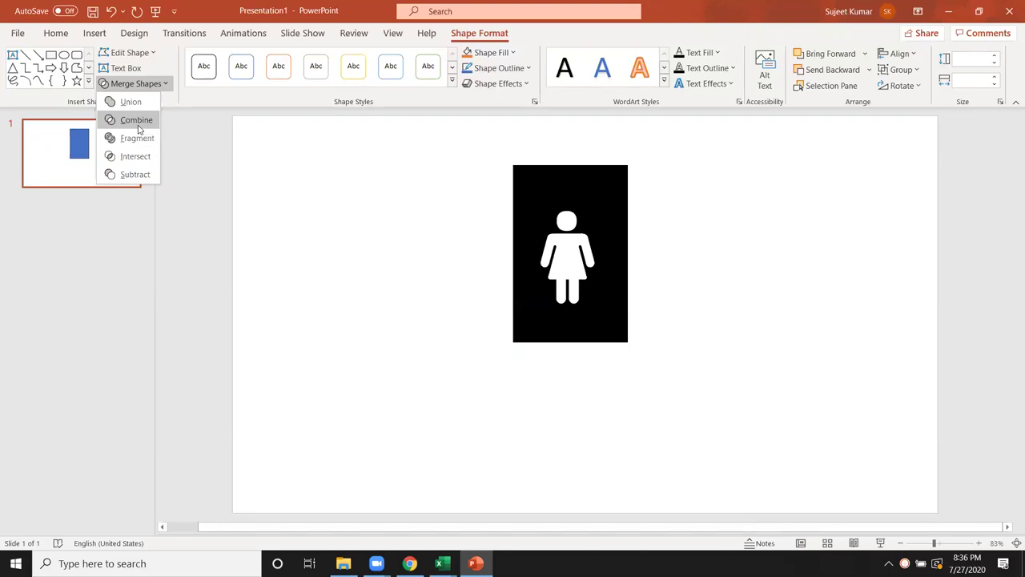
pyautogui.click(138, 126)
pyautogui.click(664, 430)
pyautogui.click(593, 311)
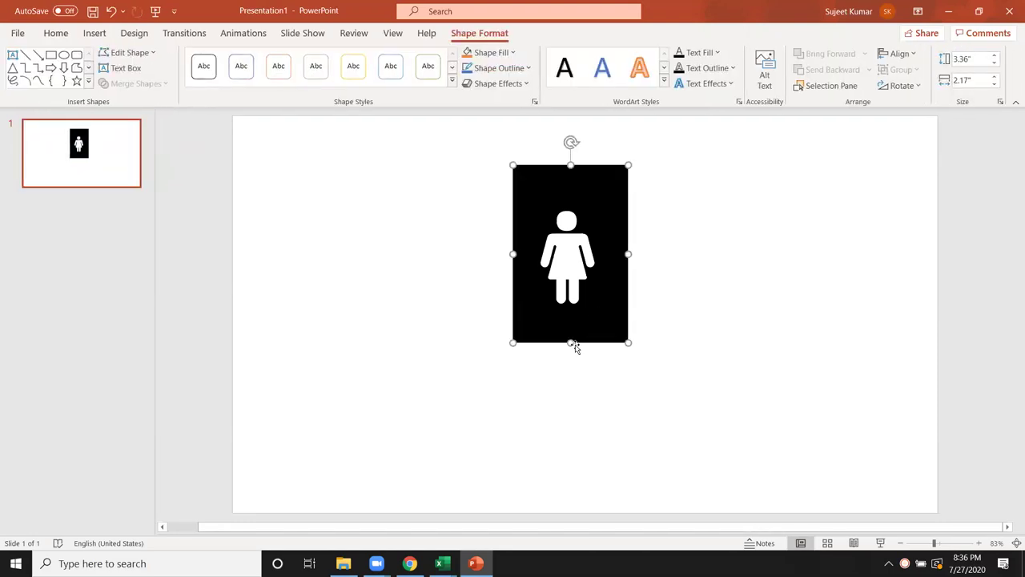
# Step: Enlarge the cut-out shape by stretching it taller and wider
pyautogui.moveTo(571, 343)
pyautogui.mouseDown()
pyautogui.moveTo(575, 434)
pyautogui.moveTo(574, 364)
pyautogui.mouseUp()
pyautogui.moveTo(630, 264); pyautogui.dragTo(655, 264)
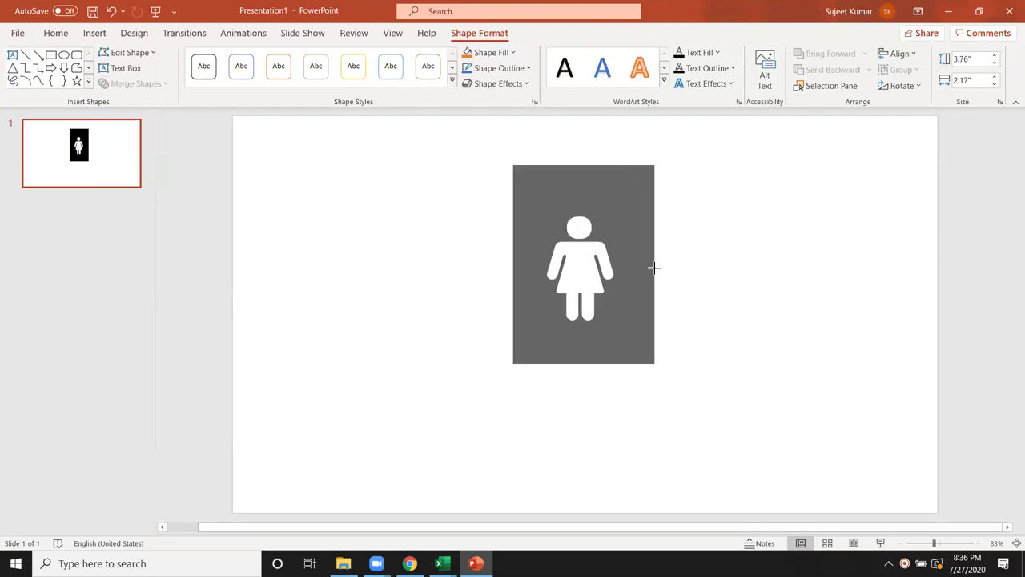
pyautogui.moveTo(583, 364); pyautogui.dragTo(586, 382)
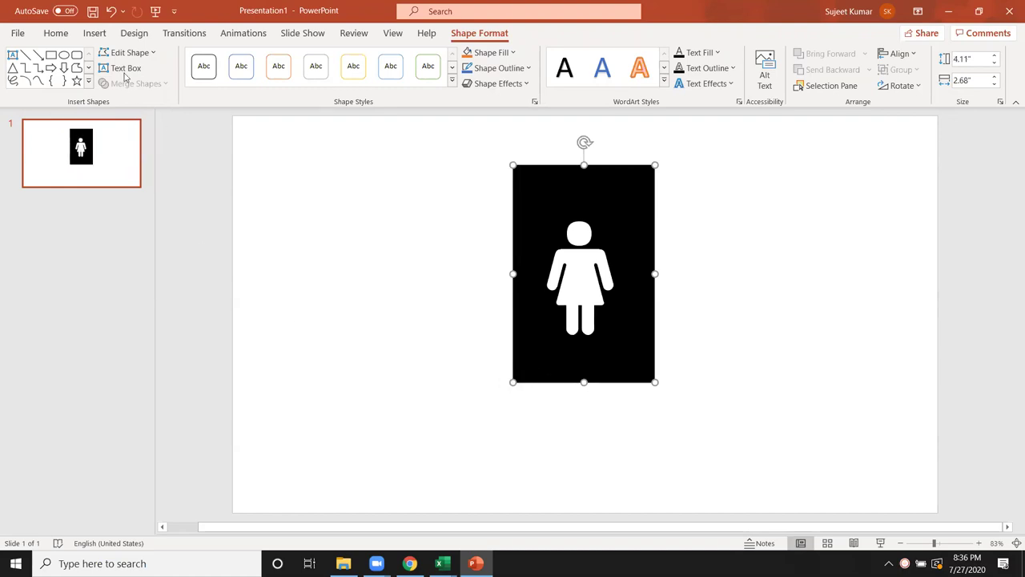
# Step: Give the cut-out shape a light-blue outline and a white fill
pyautogui.click(502, 61)
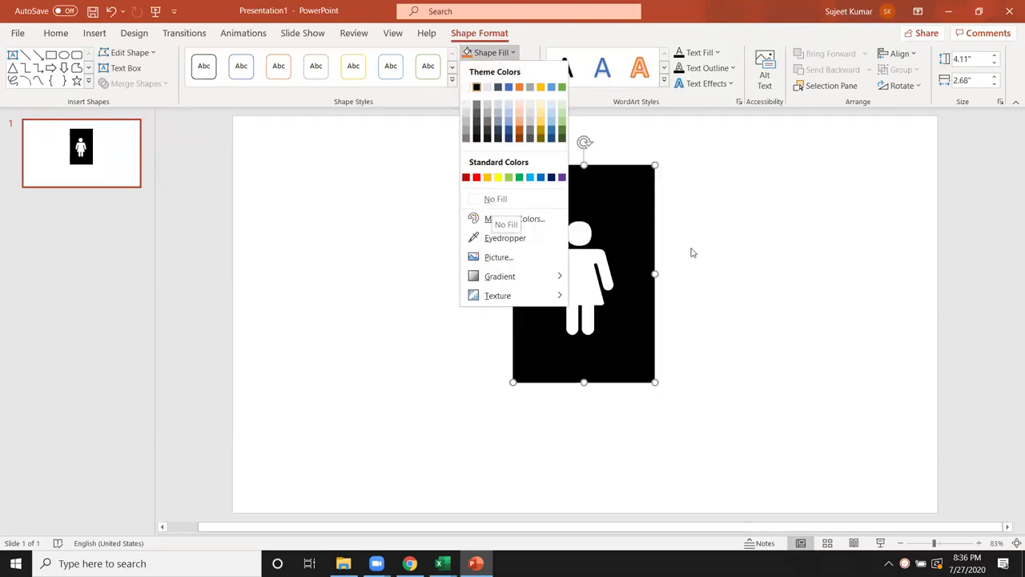
pyautogui.click(639, 248)
pyautogui.click(516, 72)
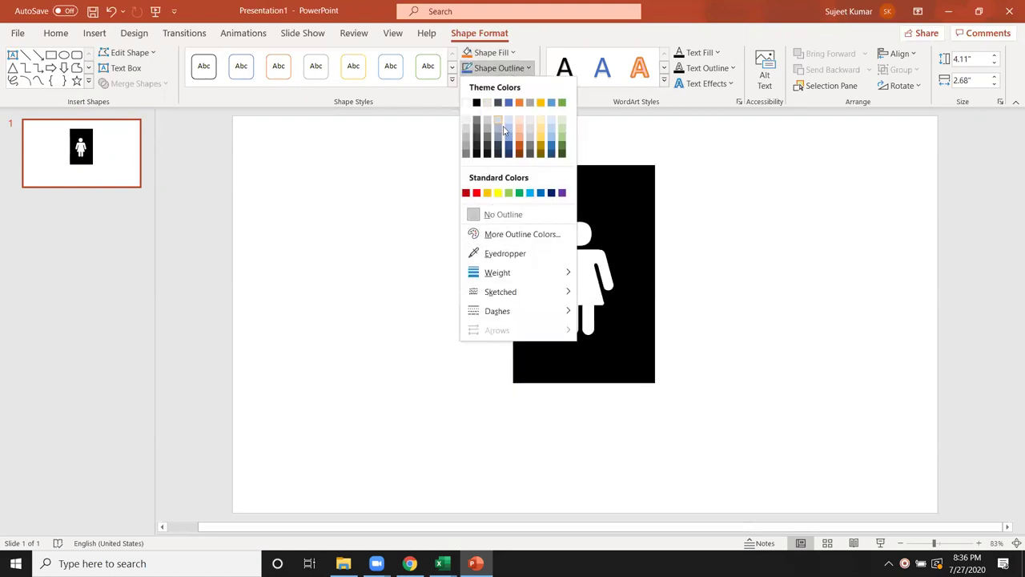
pyautogui.click(531, 193)
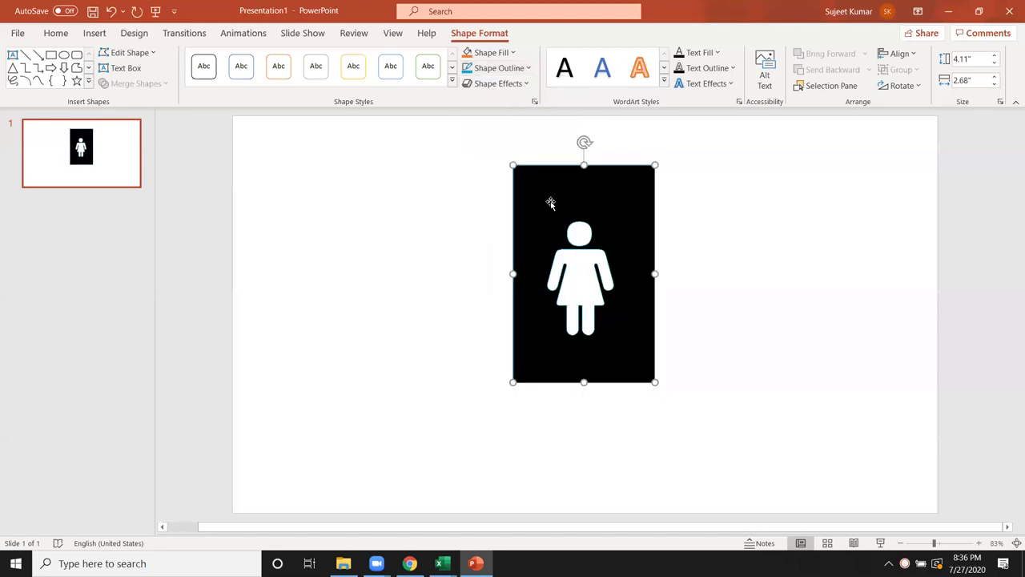
pyautogui.click(490, 53)
pyautogui.click(476, 86)
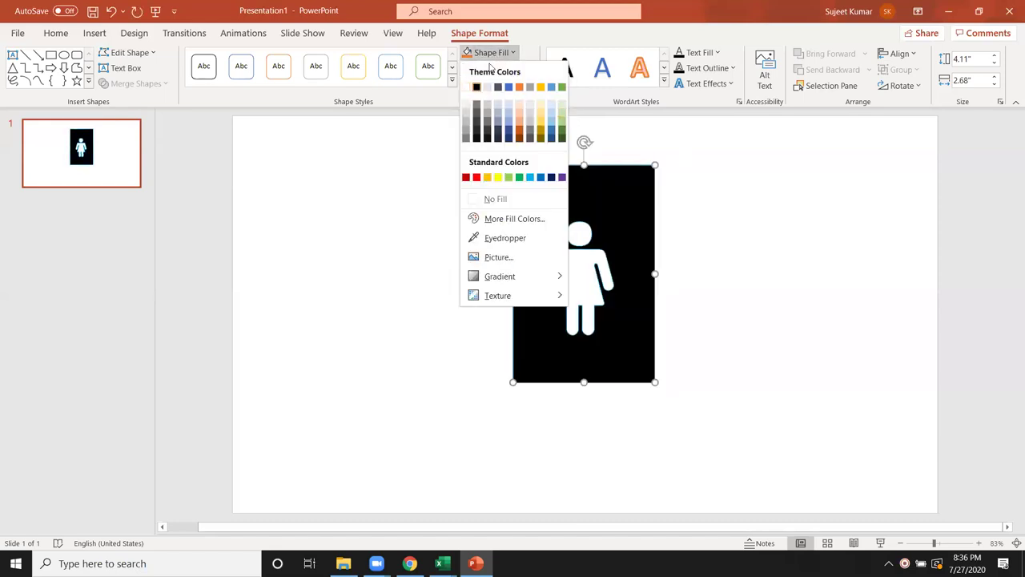
pyautogui.click(467, 87)
pyautogui.click(733, 250)
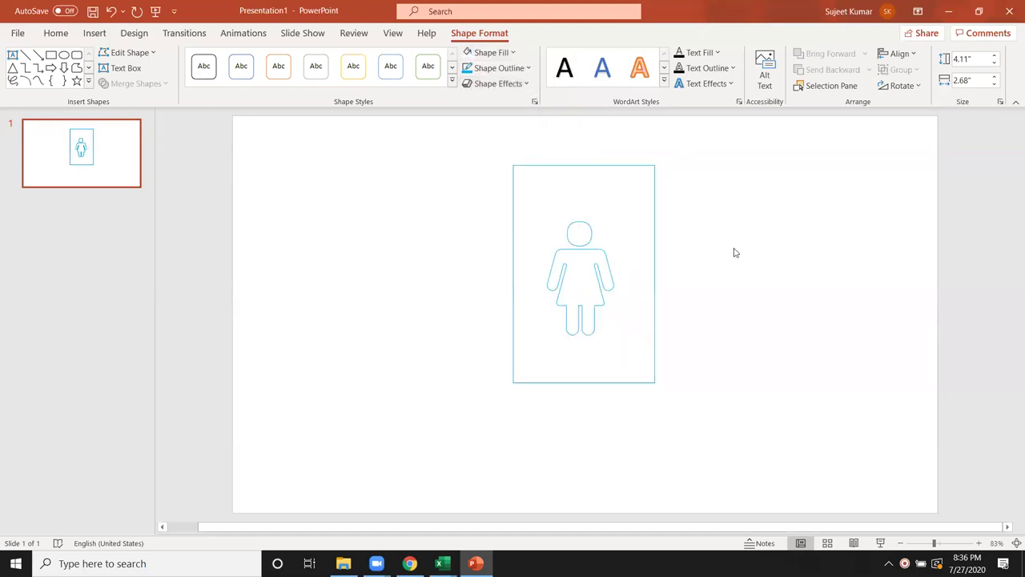
pyautogui.click(651, 319)
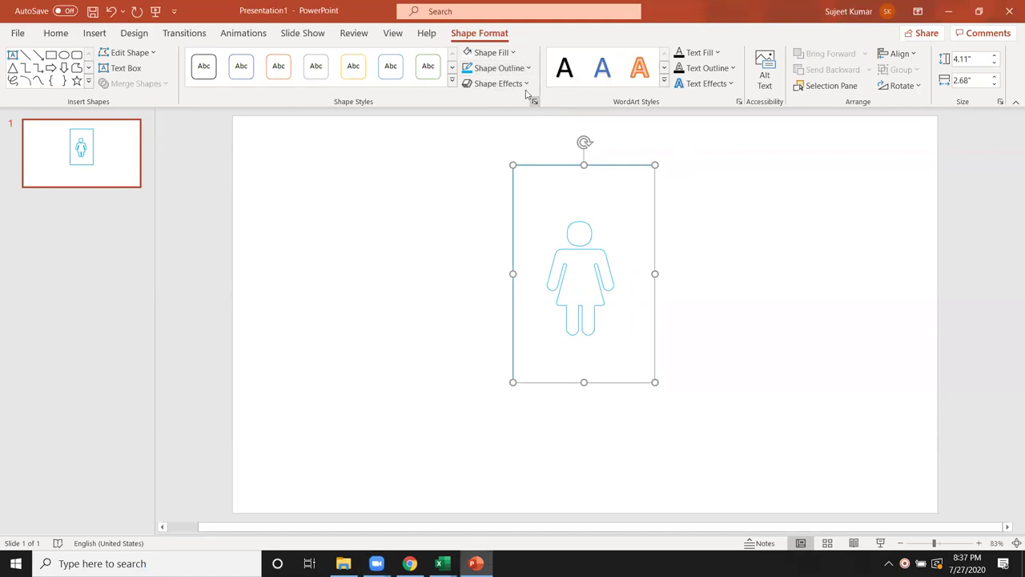
pyautogui.click(516, 68)
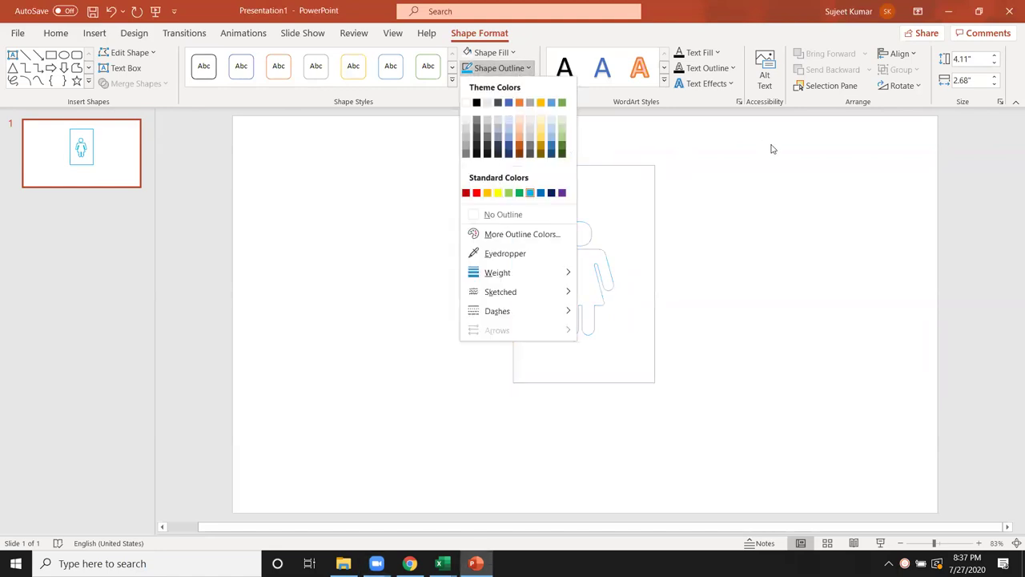
pyautogui.click(708, 208)
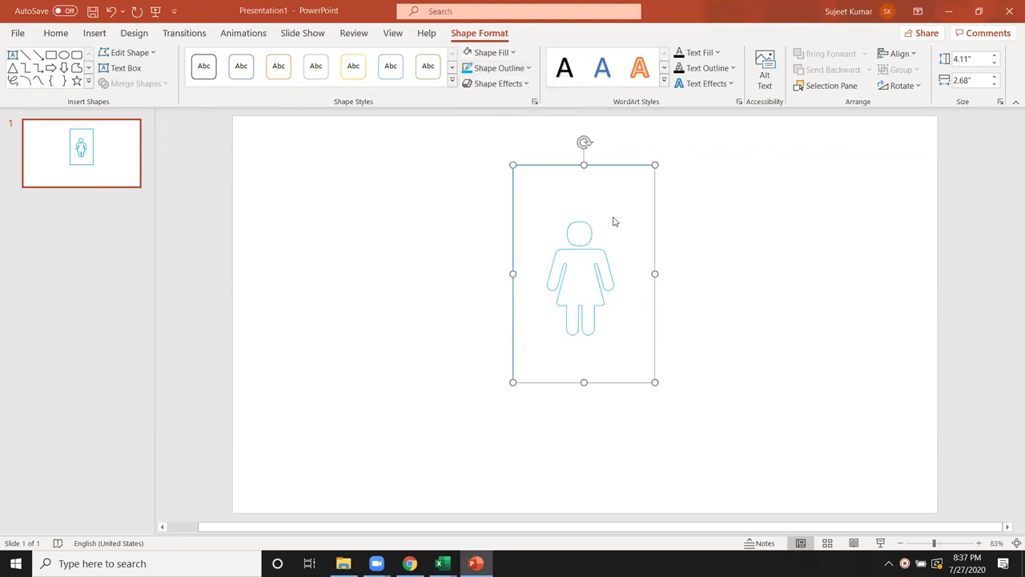
# Step: Paste the woman outline icon into Excel's Sheet3 and move it right to columns P–S
pyautogui.hotkey('alt', 'Tab')
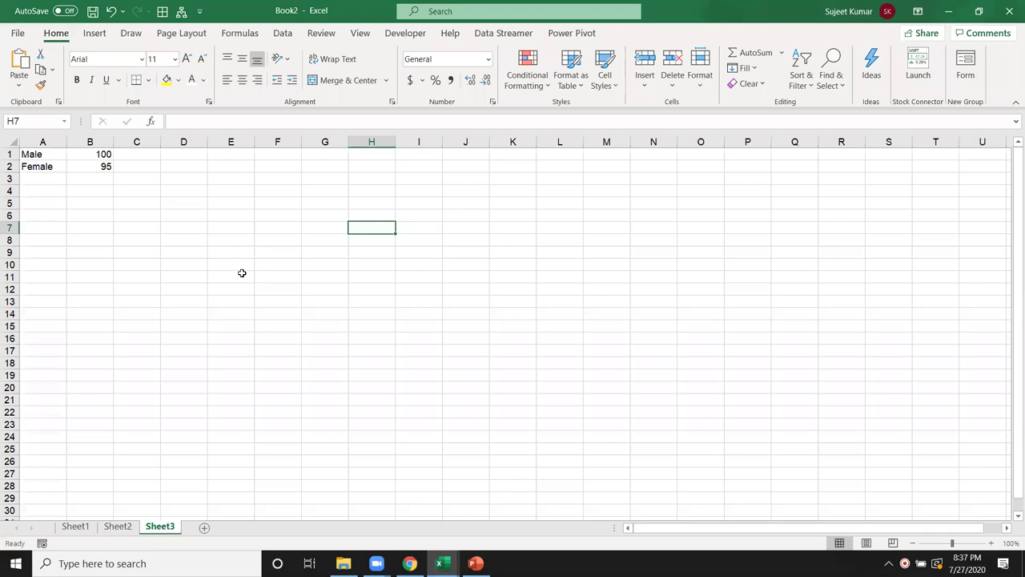
pyautogui.click(471, 218)
pyautogui.hotkey('ctrl', 'v')
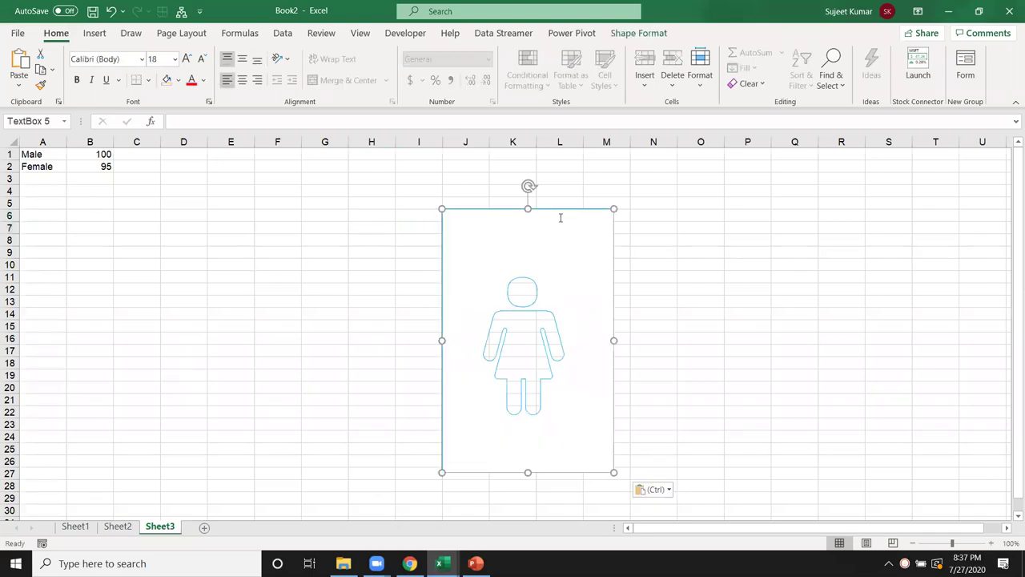
pyautogui.click(673, 224)
pyautogui.click(588, 224)
pyautogui.moveTo(558, 209); pyautogui.dragTo(848, 194)
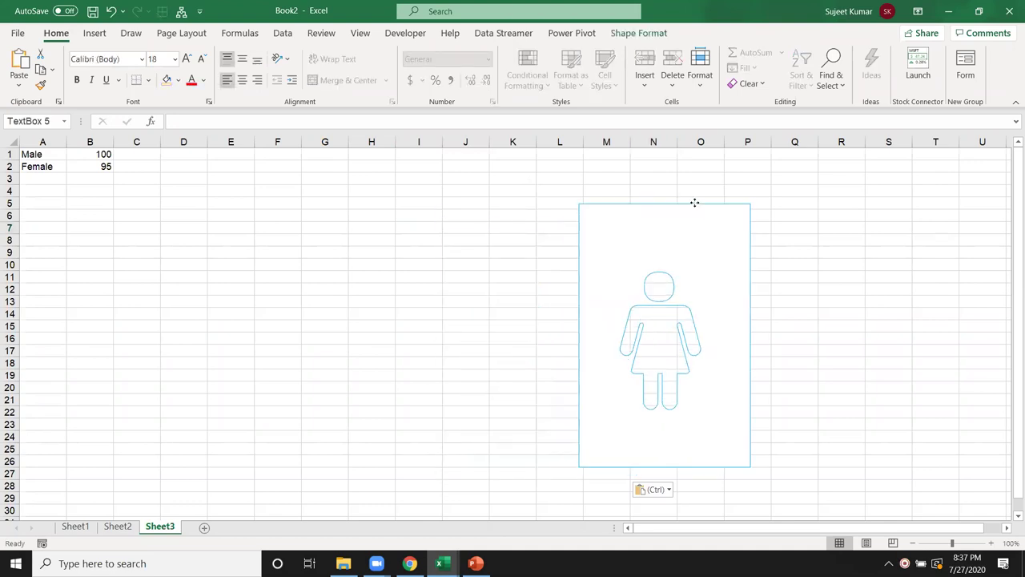
pyautogui.click(330, 264)
# Step: Enter 100 in C1 and C2 beside the Male and Female values
pyautogui.moveTo(45, 157); pyautogui.dragTo(100, 168)
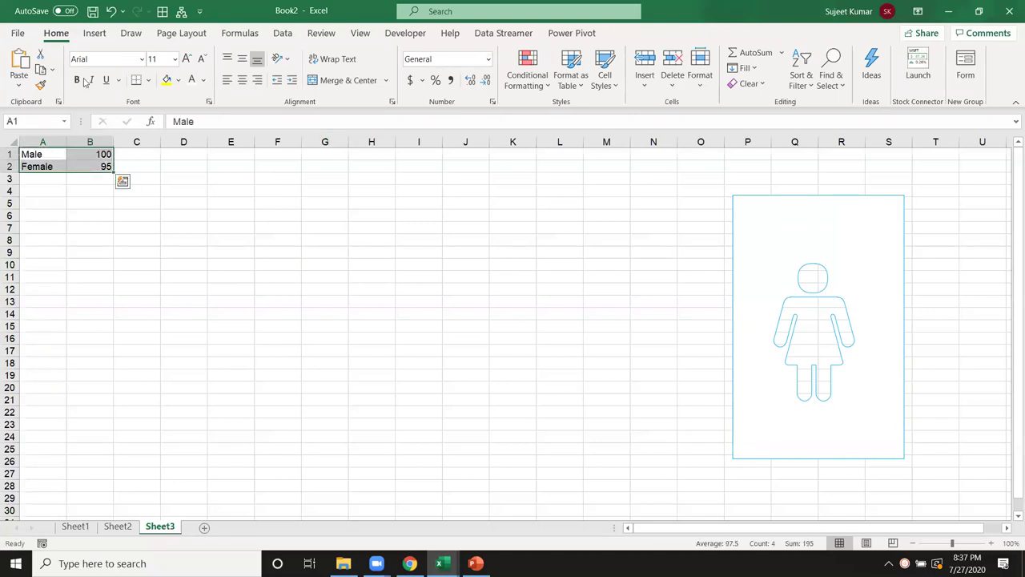
pyautogui.click(94, 34)
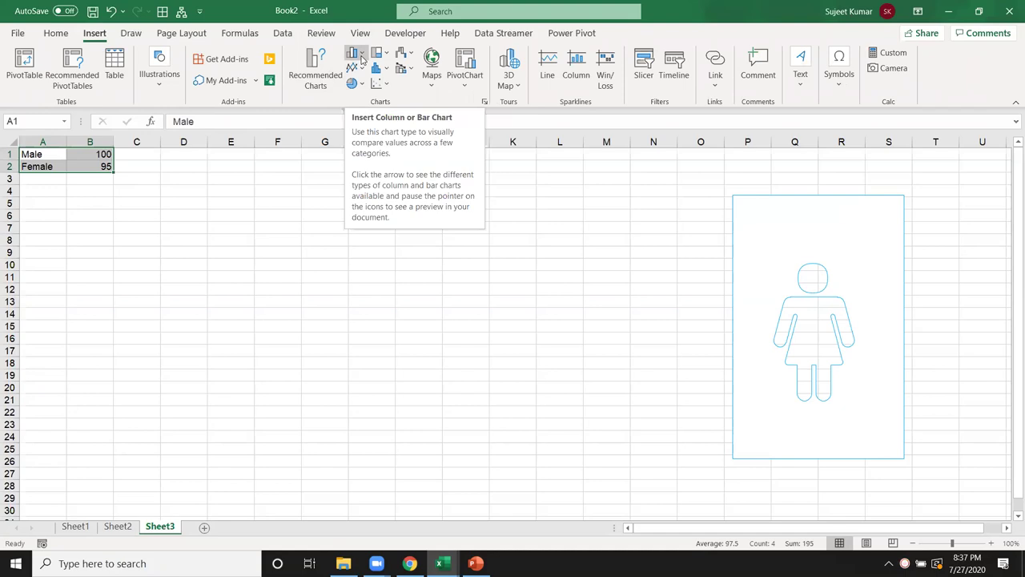
pyautogui.click(79, 208)
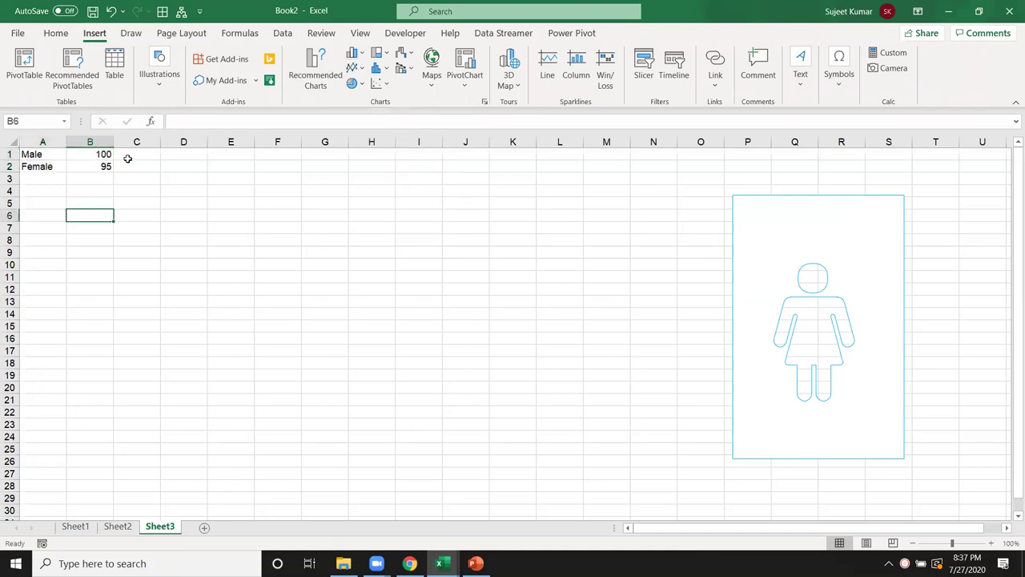
pyautogui.click(128, 157)
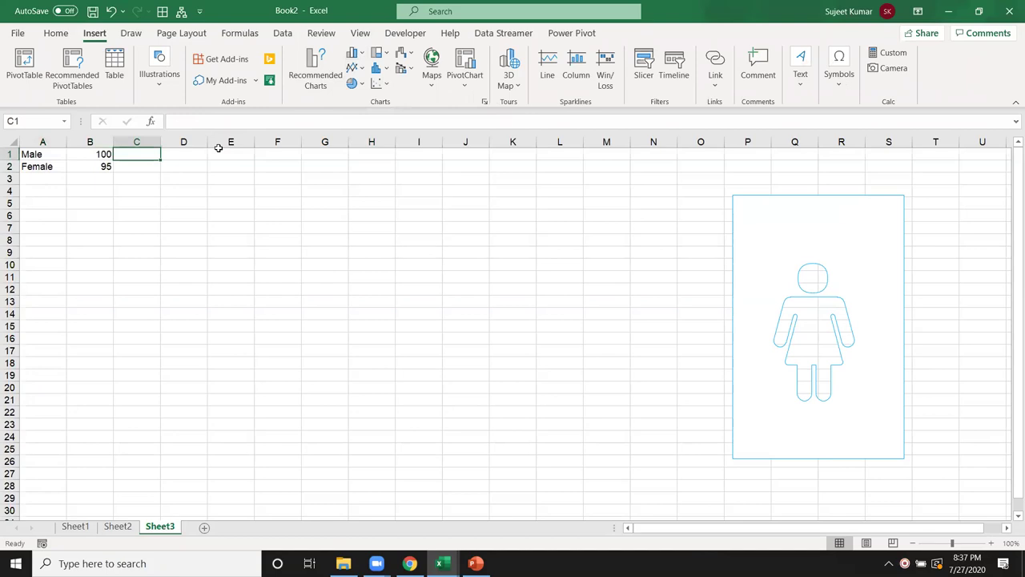
pyautogui.write('100')
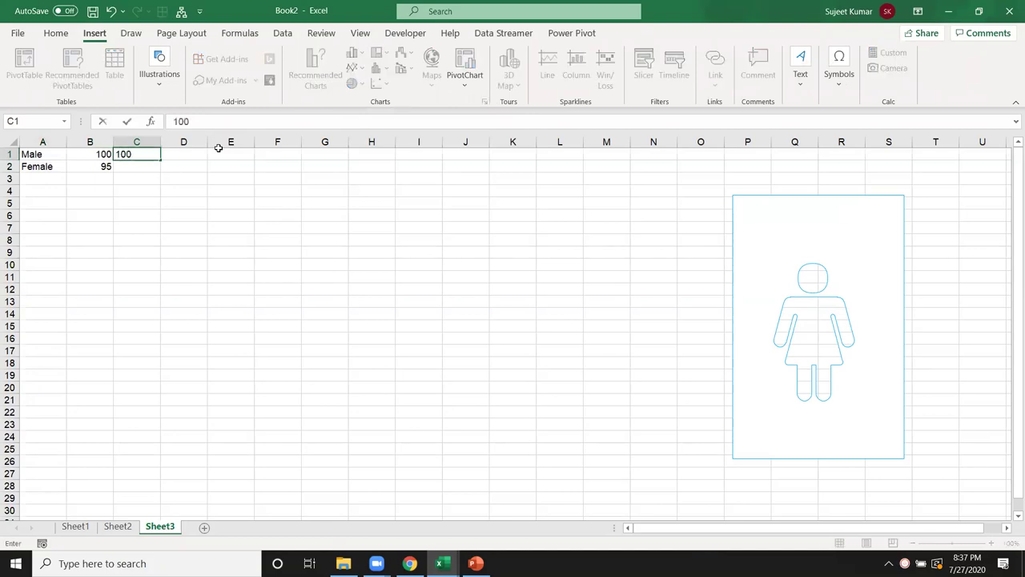
pyautogui.press('Return')
pyautogui.write('100')
pyautogui.press('Up')
# Step: Insert a clustered column chart of A1:C2, then move and enlarge it
pyautogui.moveTo(36, 154); pyautogui.dragTo(133, 172)
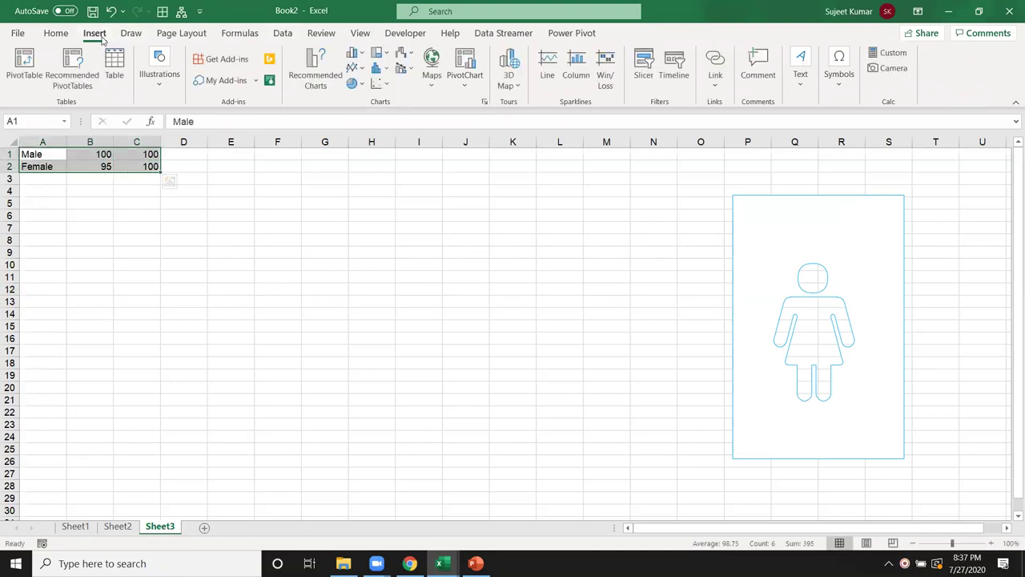
pyautogui.click(352, 53)
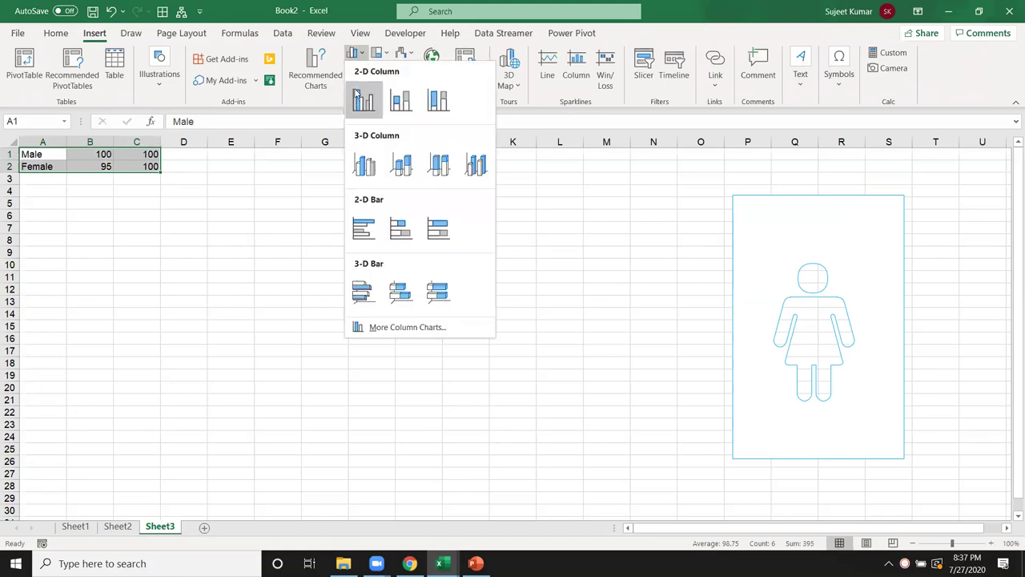
pyautogui.click(360, 99)
pyautogui.moveTo(395, 245); pyautogui.dragTo(278, 215)
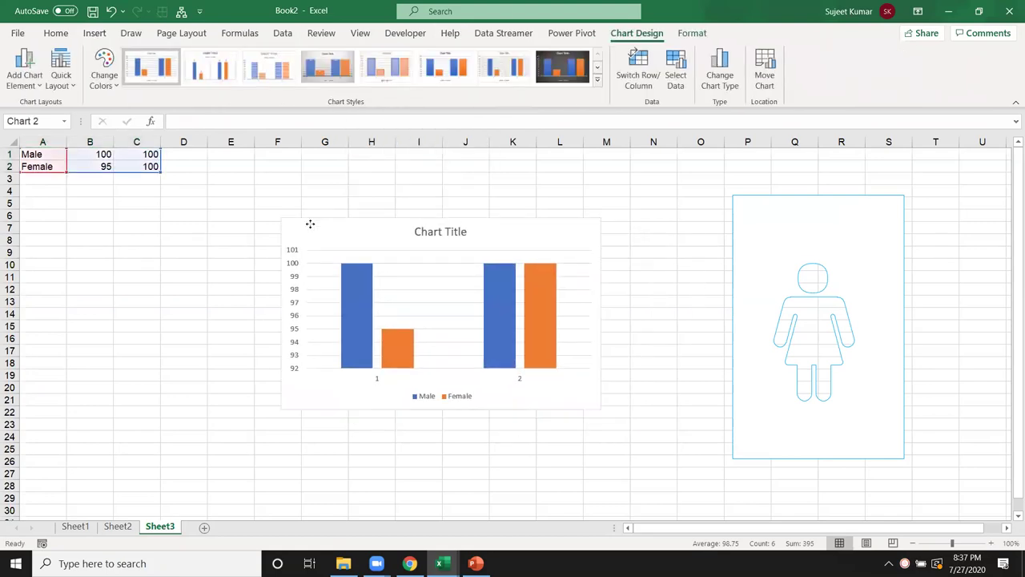
pyautogui.moveTo(559, 401); pyautogui.dragTo(602, 439)
# Step: Remove the Male series, undo it, inspect the series, then select the whole chart and delete it
pyautogui.click(494, 345)
pyautogui.click(495, 346)
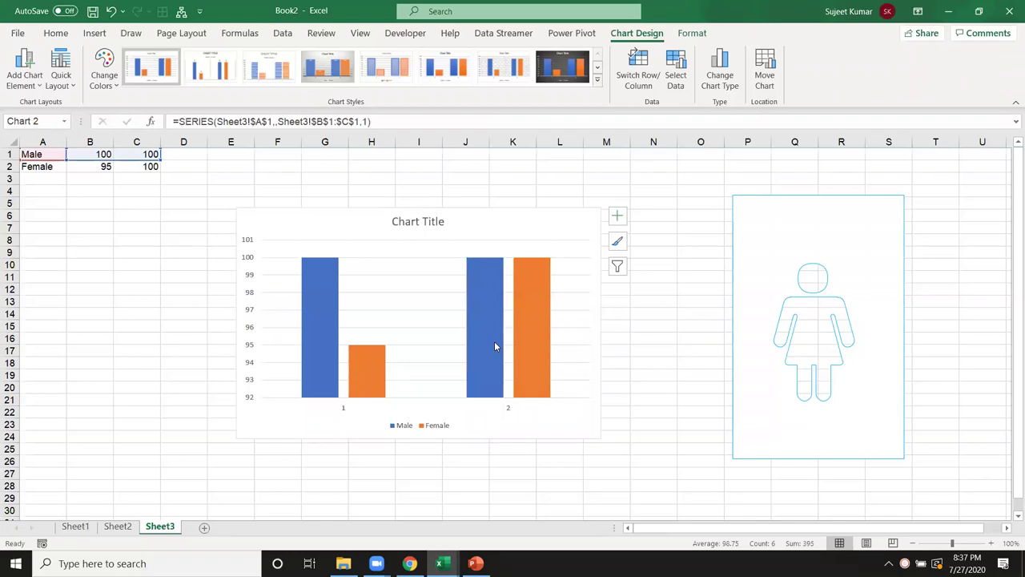
pyautogui.press('Delete')
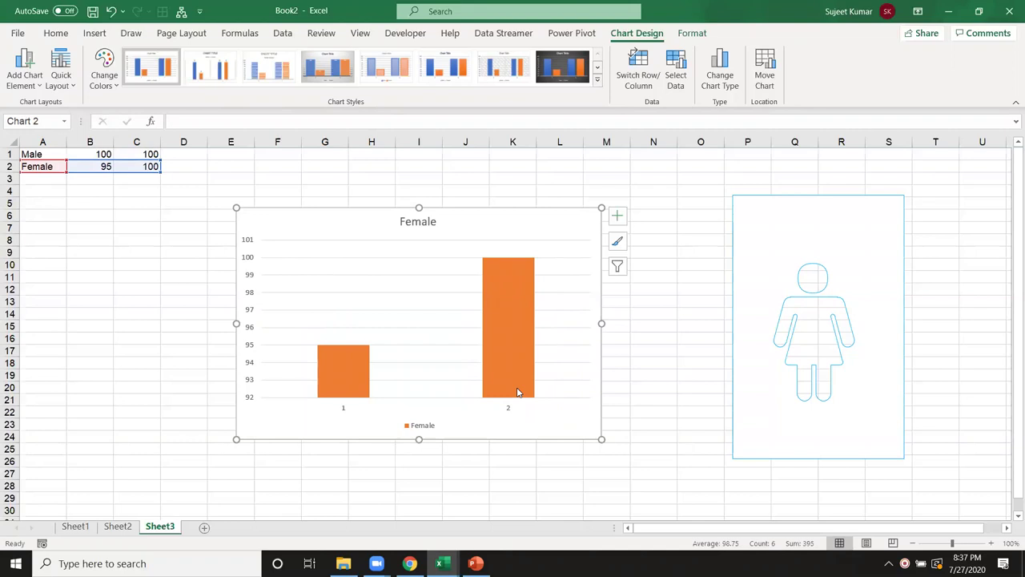
pyautogui.hotkey('ctrl', 'z')
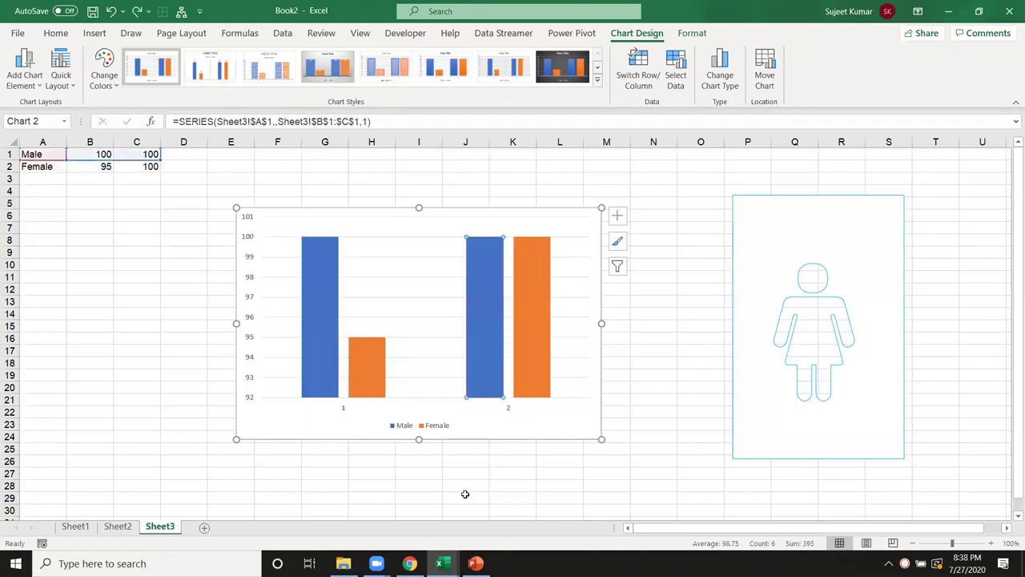
pyautogui.click(492, 472)
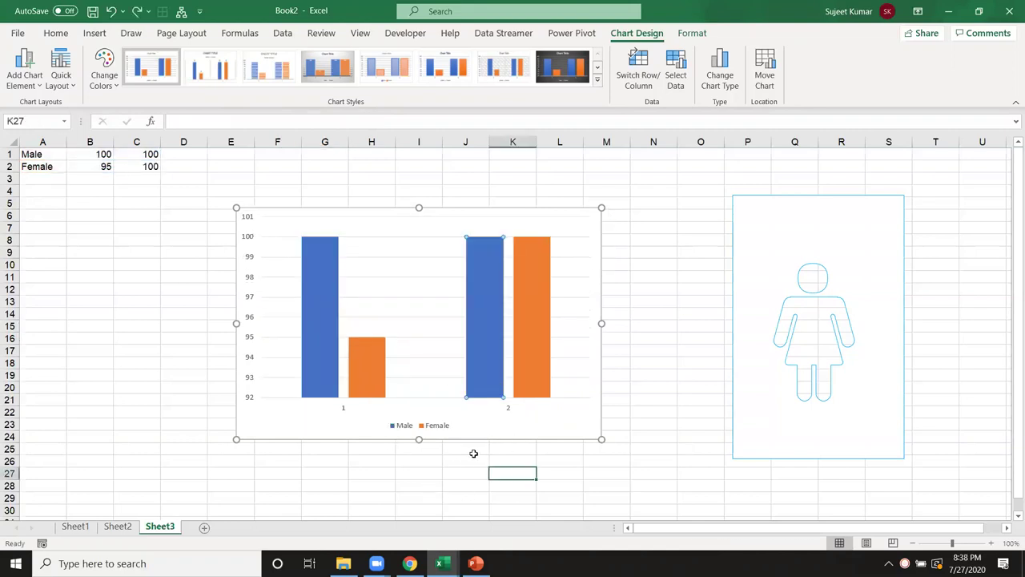
pyautogui.click(371, 396)
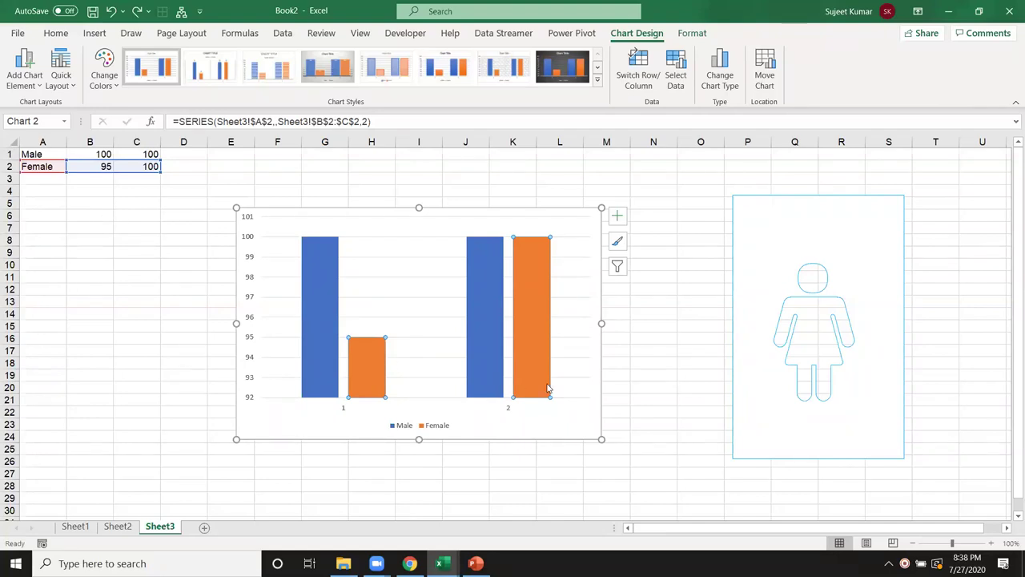
pyautogui.moveTo(320, 352)
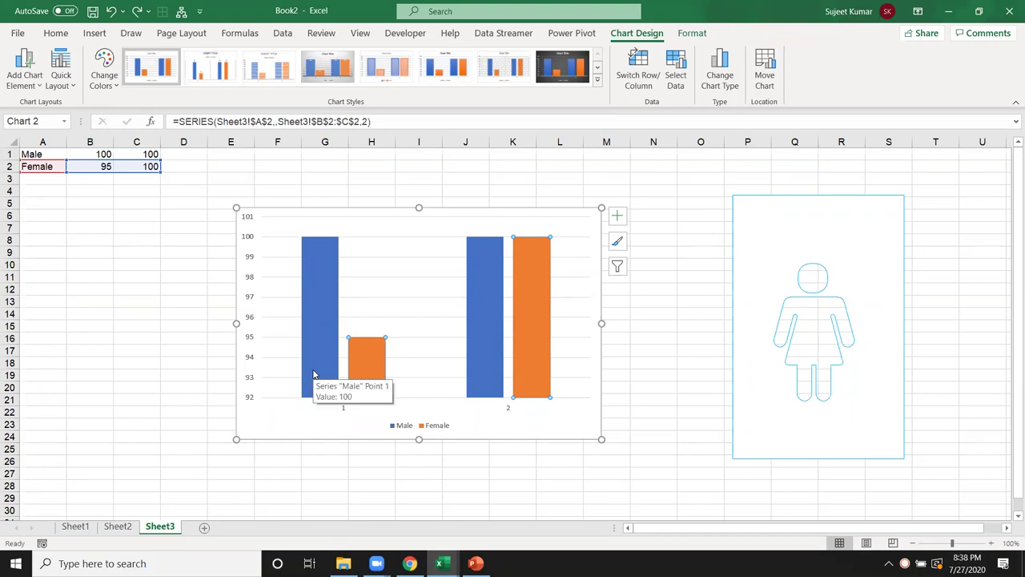
pyautogui.click(314, 374)
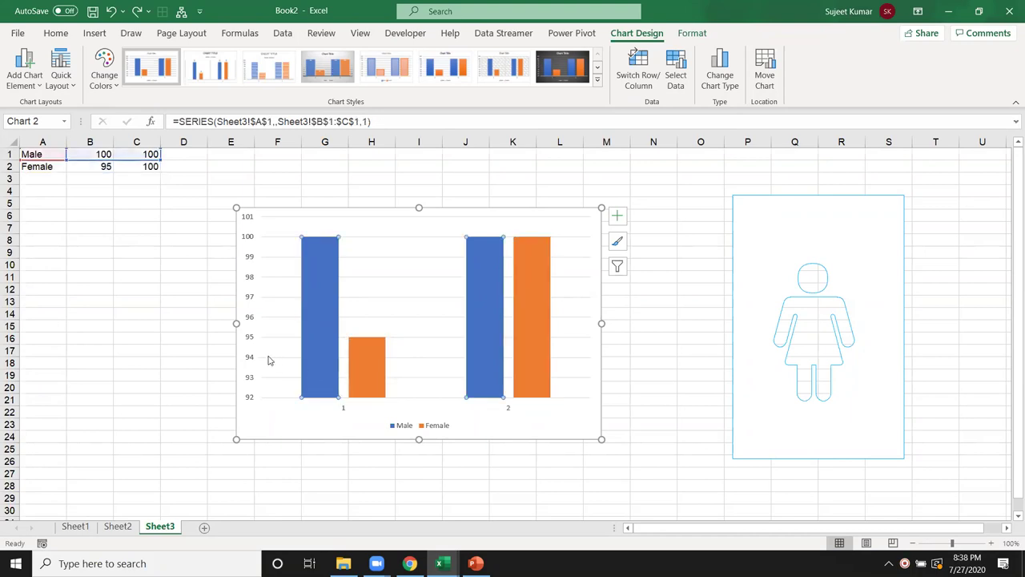
pyautogui.click(92, 194)
pyautogui.click(234, 215)
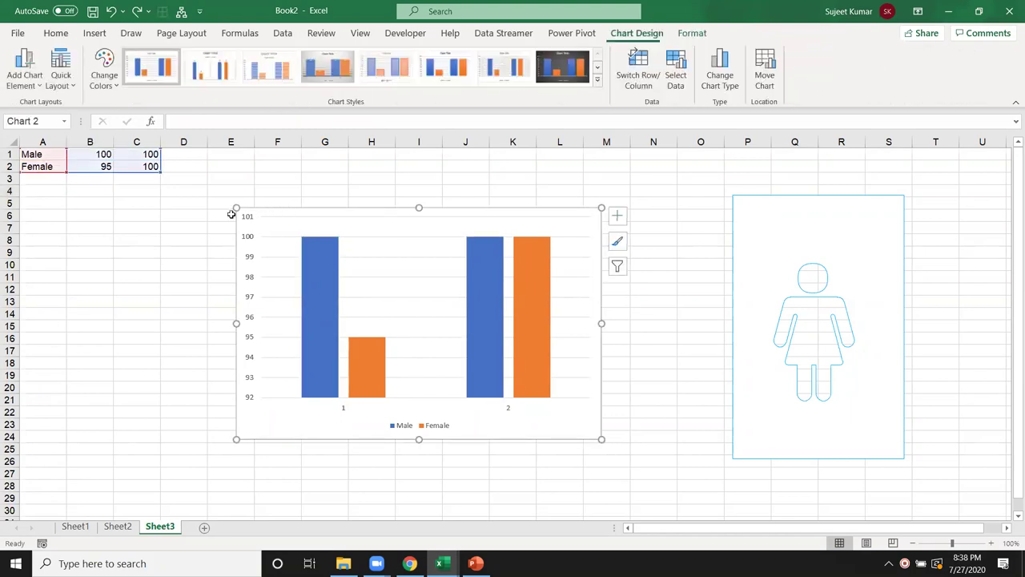
pyautogui.press('Delete')
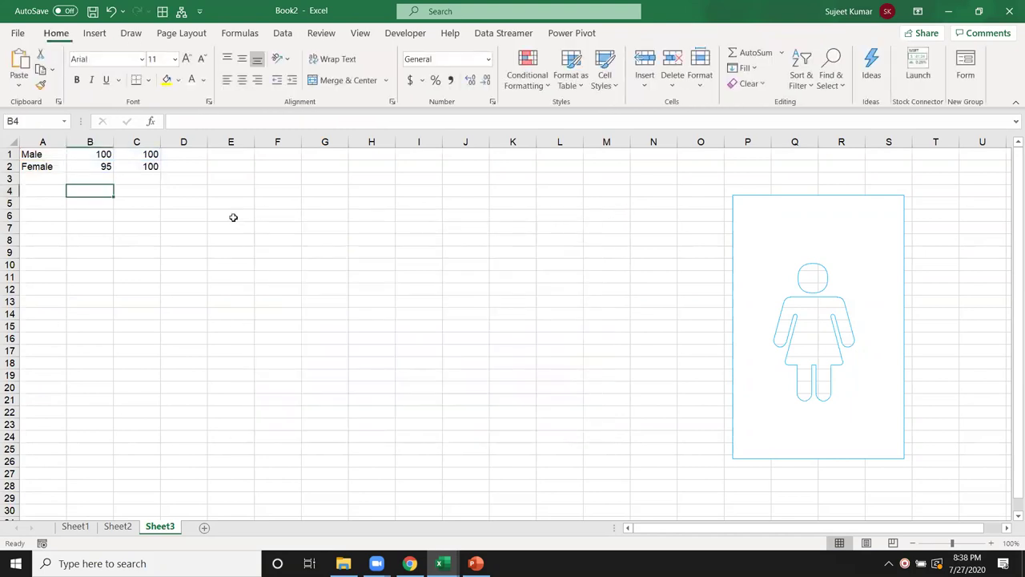
# Step: Type Male and Female headers in E1:F1, and 95 and 100 in E2:F2
pyautogui.click(232, 156)
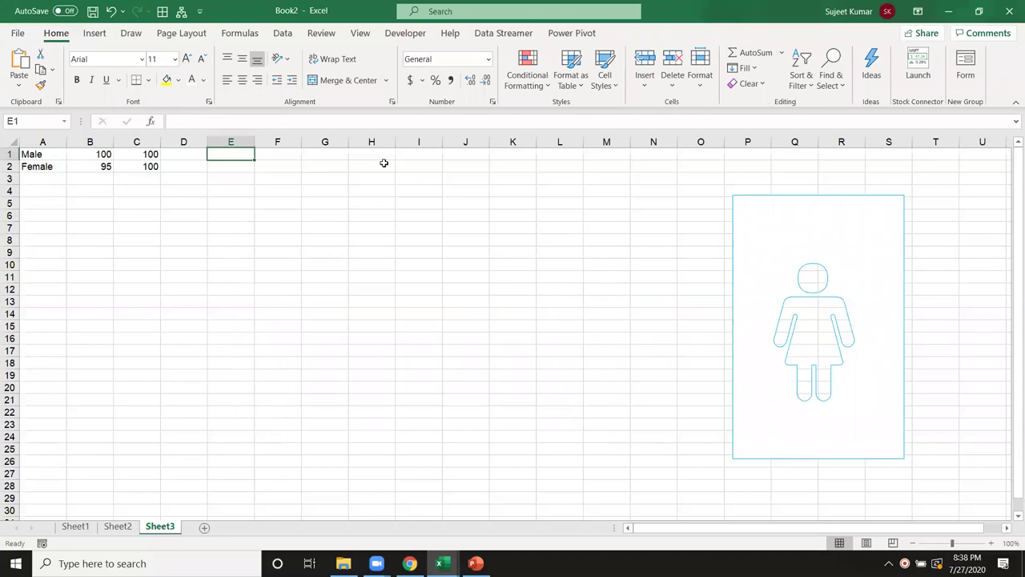
pyautogui.write('Male')
pyautogui.press('Tab')
pyautogui.write('Female')
pyautogui.press('Return')
pyautogui.write('1')
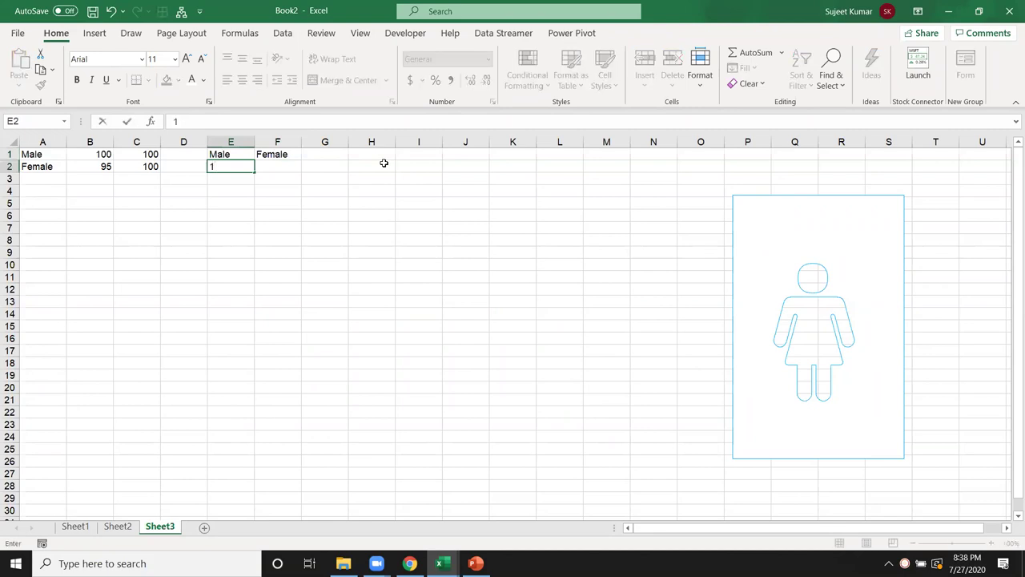
pyautogui.press('BackSpace')
pyautogui.write('95')
pyautogui.press('Tab')
pyautogui.write('100')
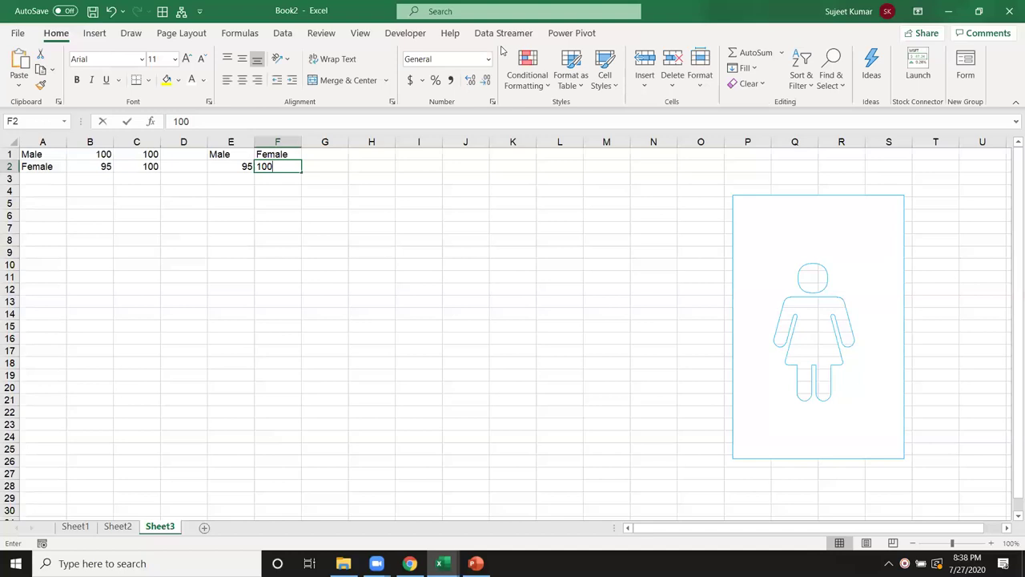
pyautogui.press('Return')
# Step: Enter 100 and 100 in E3:F3 and select the table E1:F3
pyautogui.write('1')
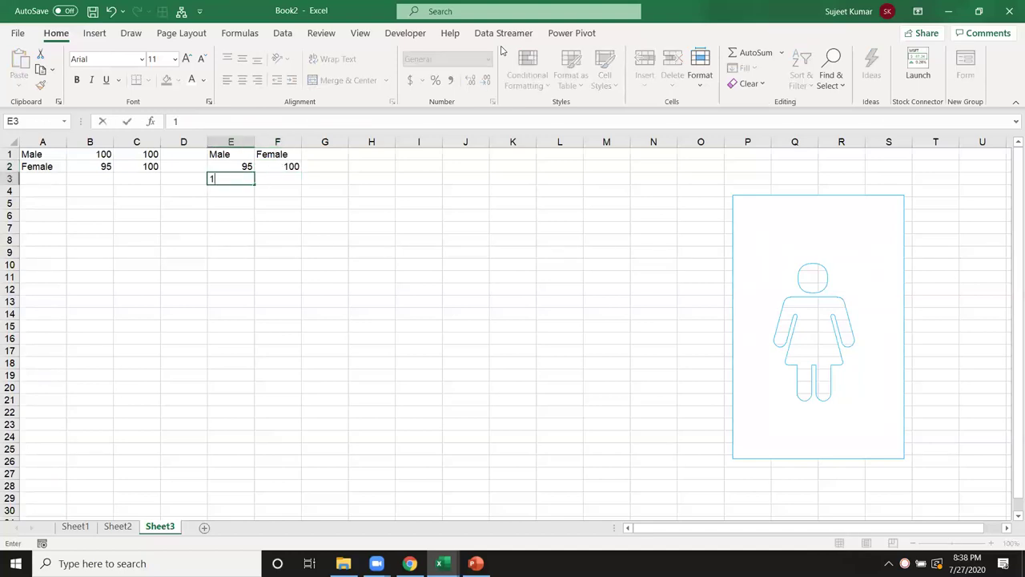
pyautogui.write('0')
pyautogui.press('Tab')
pyautogui.write('100')
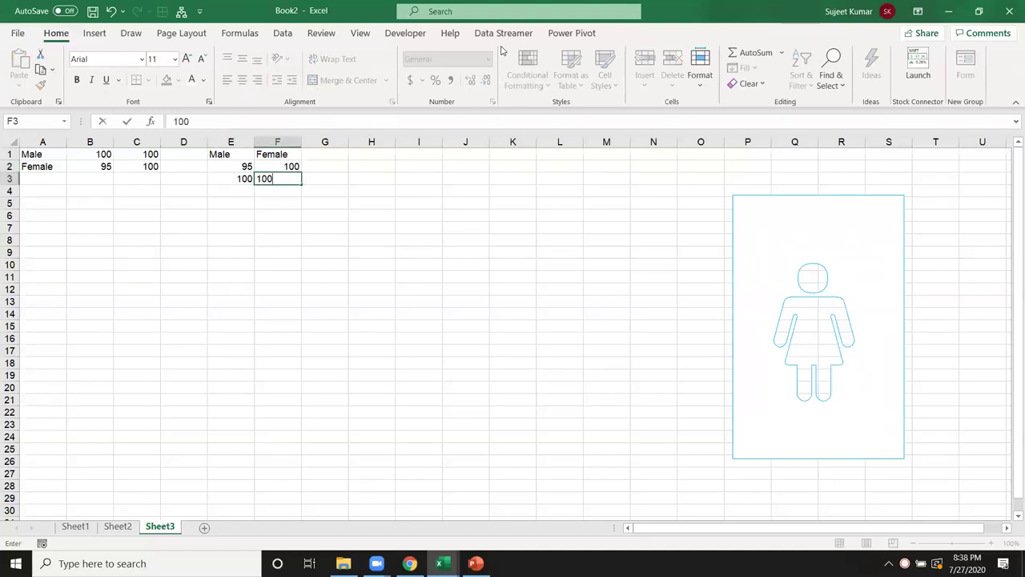
pyautogui.press('Return')
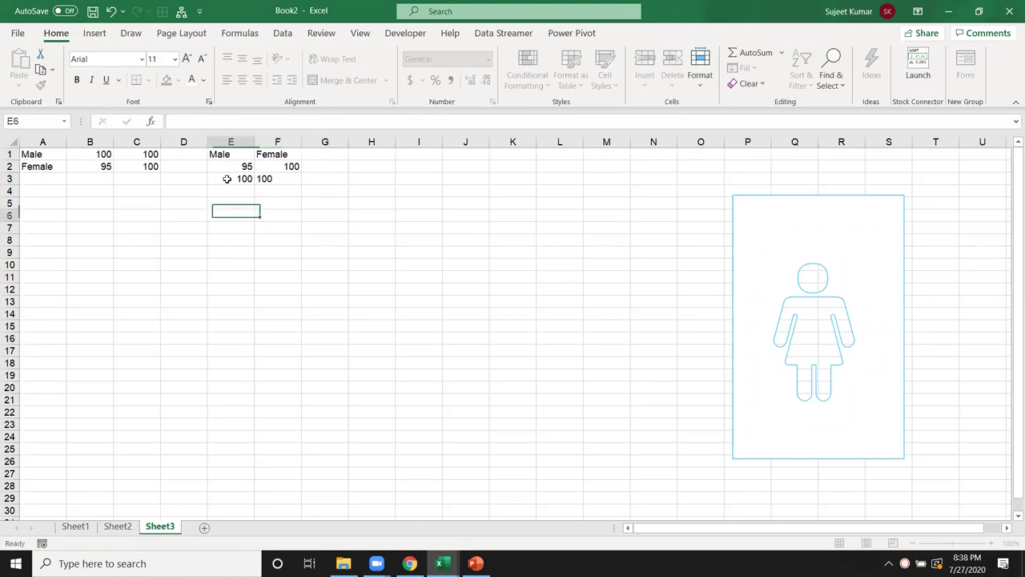
pyautogui.moveTo(231, 154); pyautogui.dragTo(284, 181)
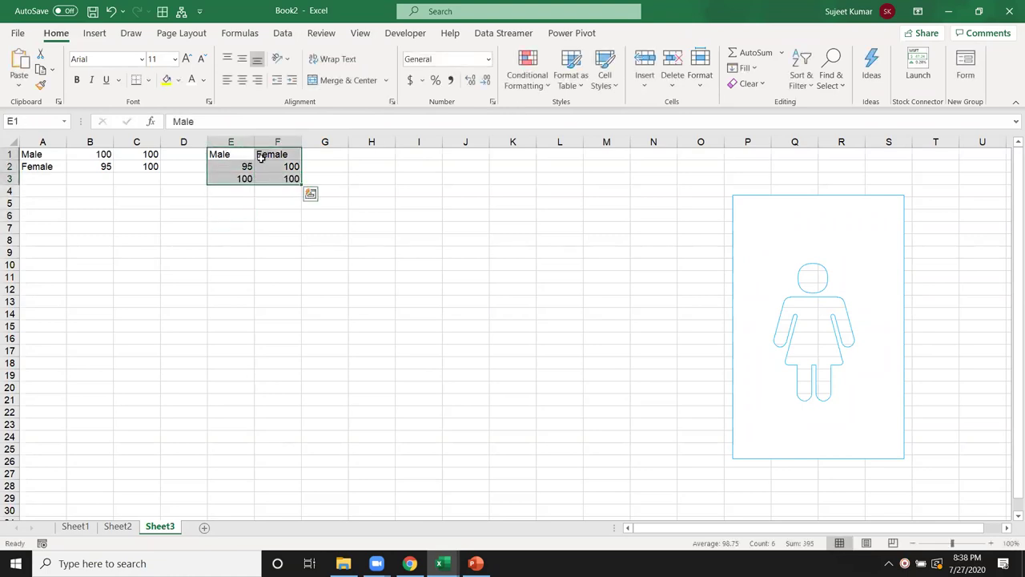
# Step: Insert a clustered column chart of the E1:F3 table and move it left below the table
pyautogui.click(98, 37)
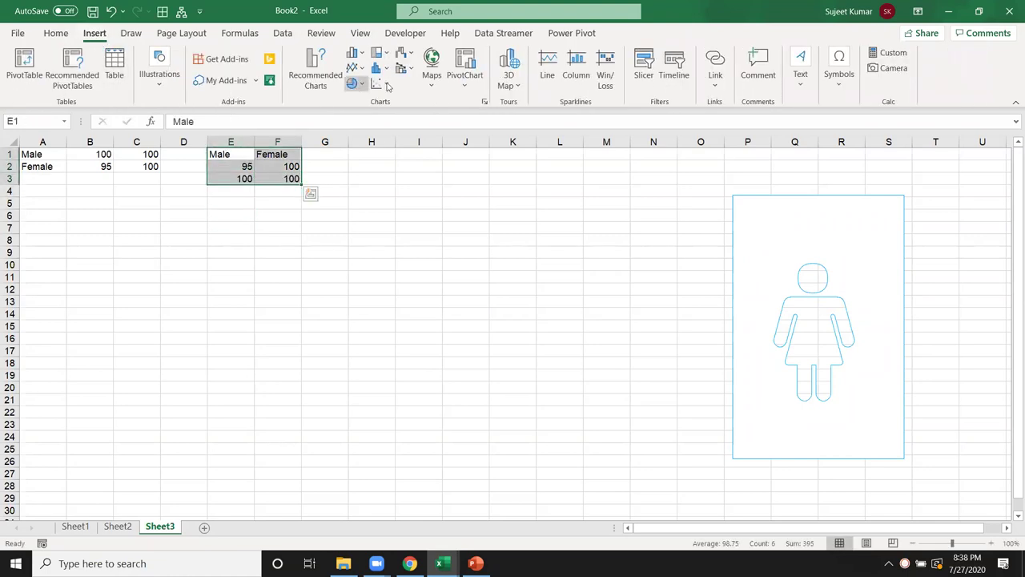
pyautogui.click(353, 53)
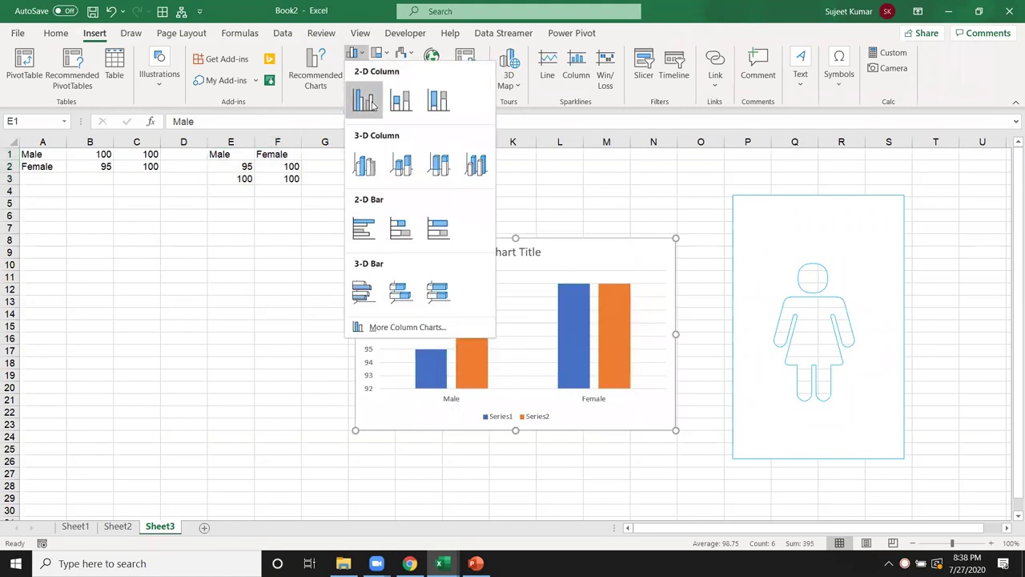
pyautogui.click(372, 105)
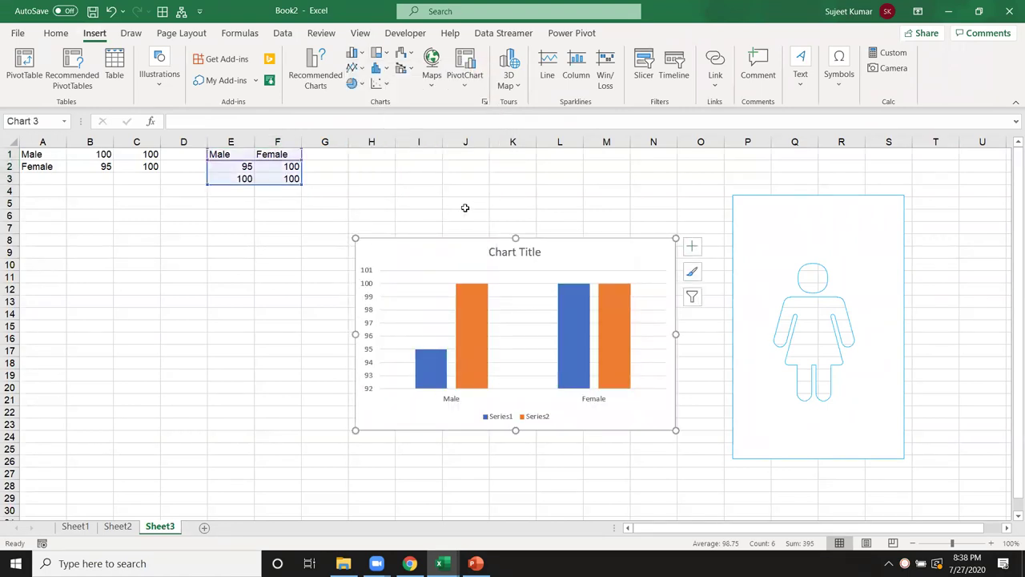
pyautogui.moveTo(435, 252); pyautogui.dragTo(310, 251)
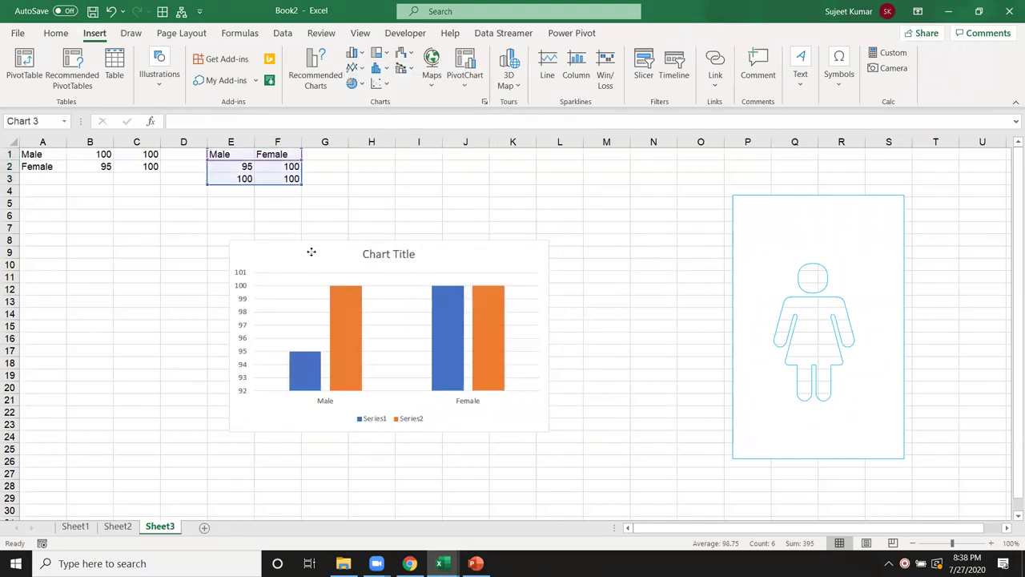
# Step: Restrict Series2 to cell F3 and Series1 to cell F2, leaving two 100-high bars
pyautogui.click(341, 324)
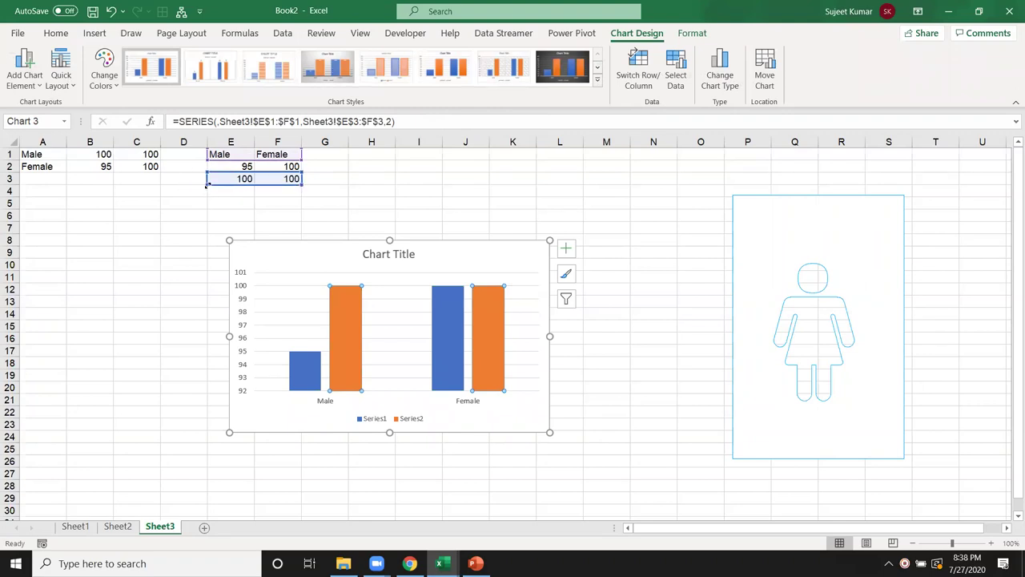
pyautogui.moveTo(213, 184); pyautogui.dragTo(255, 184)
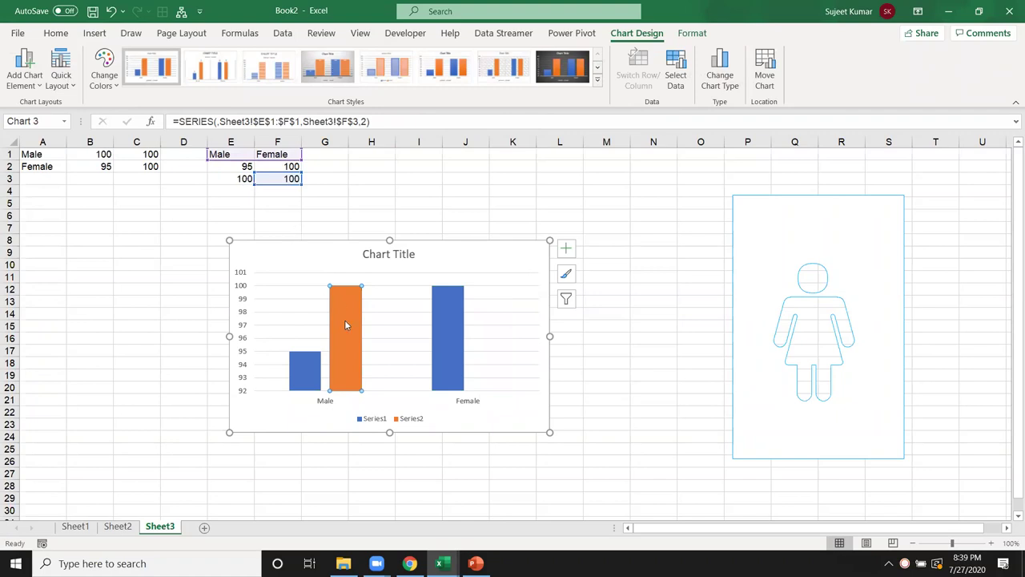
pyautogui.click(448, 337)
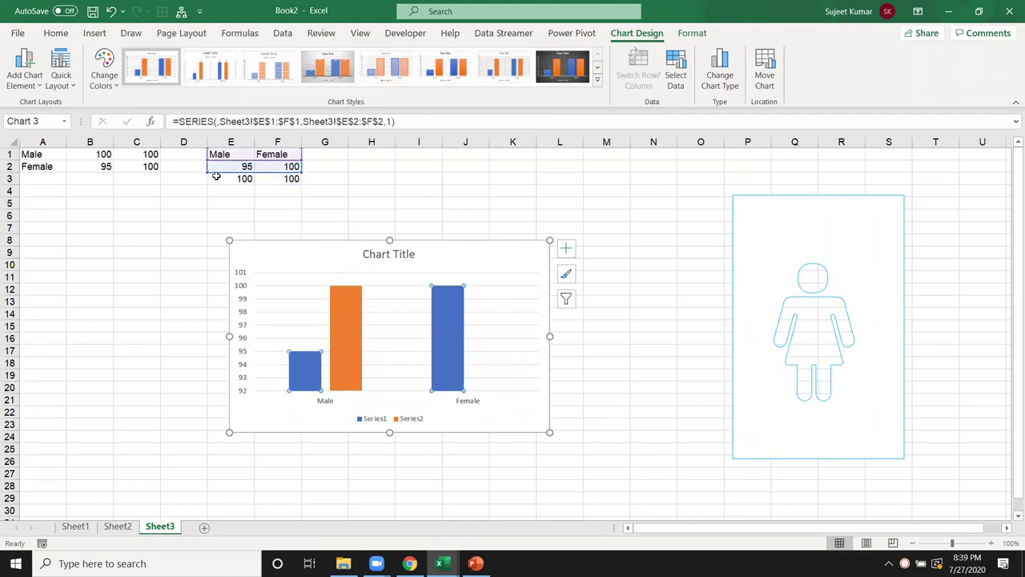
pyautogui.moveTo(219, 172); pyautogui.dragTo(256, 172)
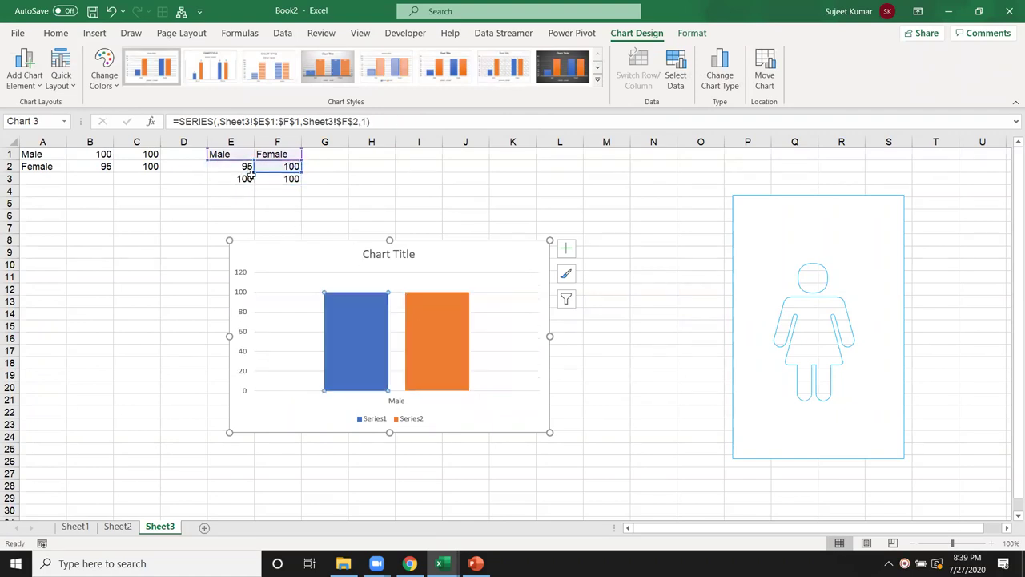
pyautogui.rightClick(373, 340)
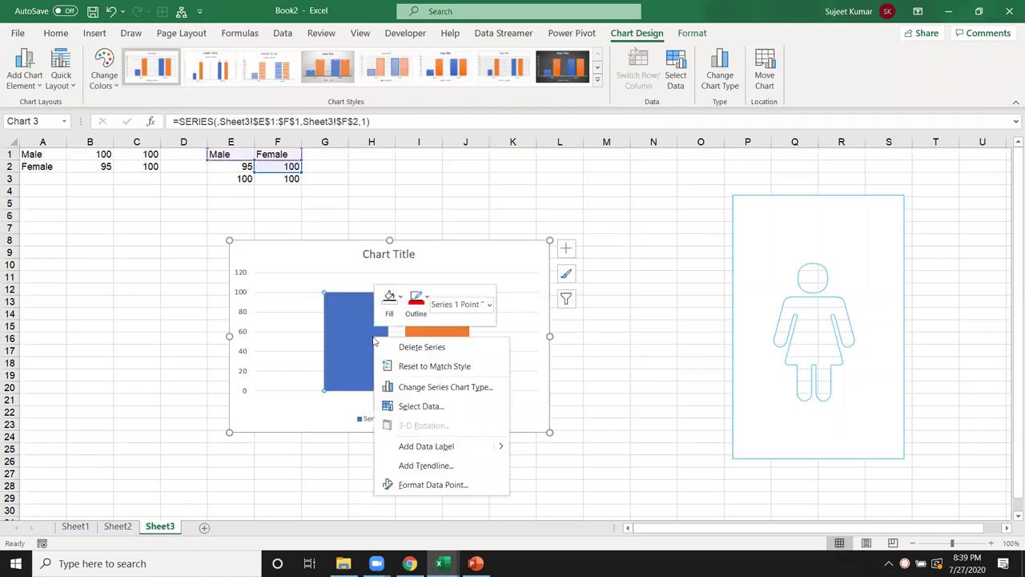
# Step: Make the blue and orange bars overlap fully and change F2 to 95
pyautogui.click(433, 486)
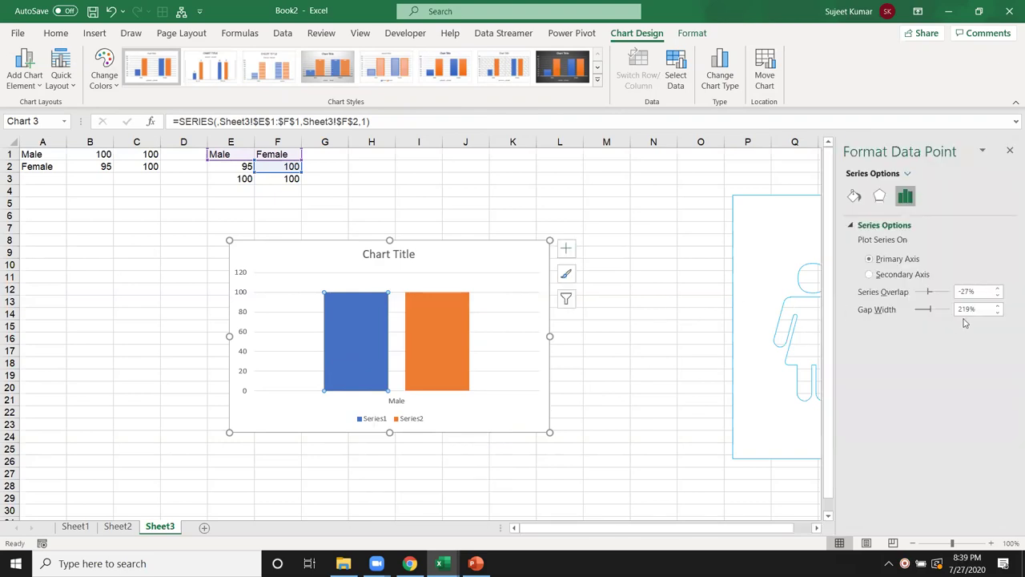
pyautogui.moveTo(943, 298); pyautogui.dragTo(953, 297)
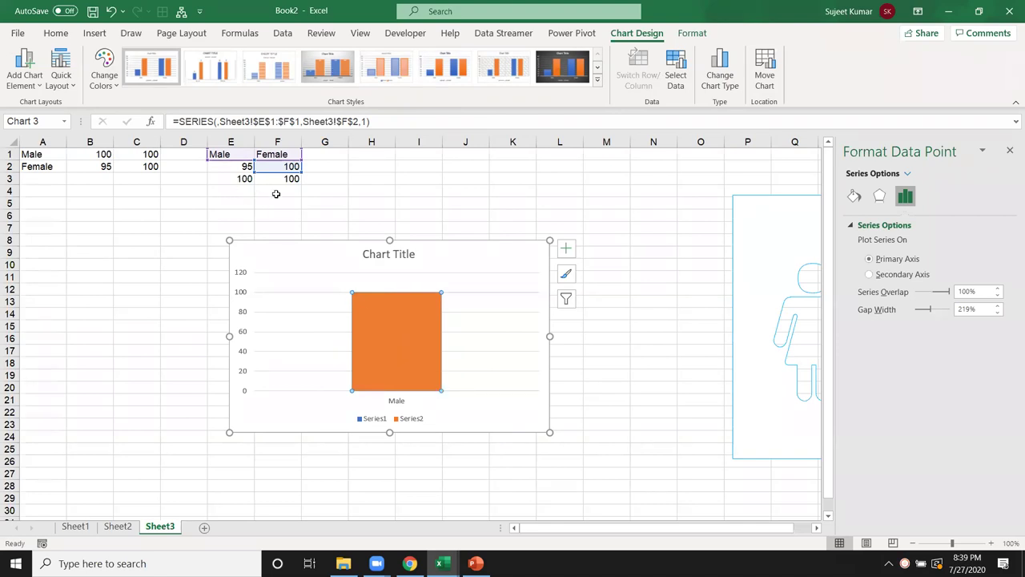
pyautogui.click(285, 167)
pyautogui.write('95')
pyautogui.press('Return')
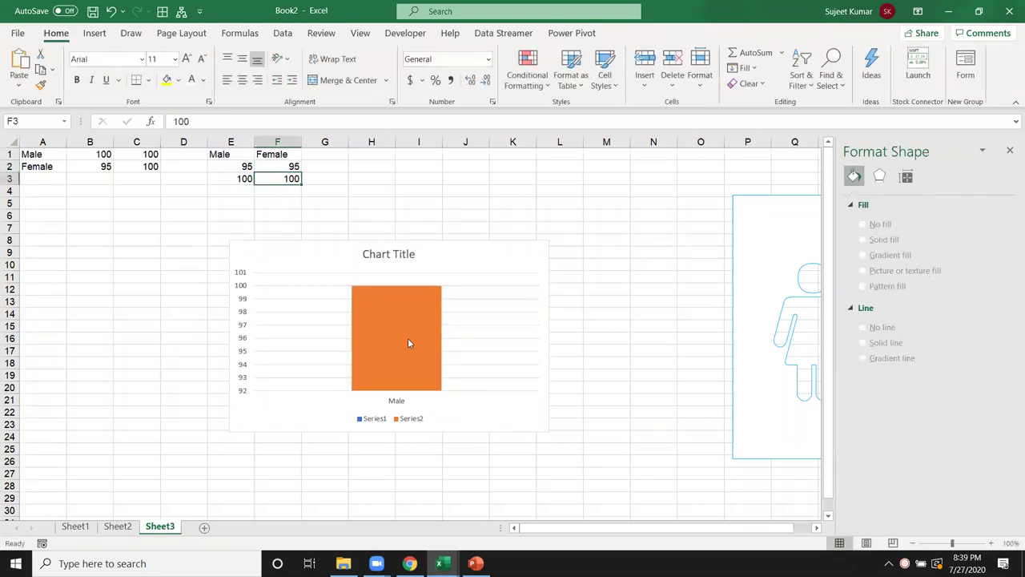
# Step: Remove the plot order number from the orange series' SERIES formula
pyautogui.click(408, 339)
pyautogui.click(365, 122)
pyautogui.press('BackSpace')
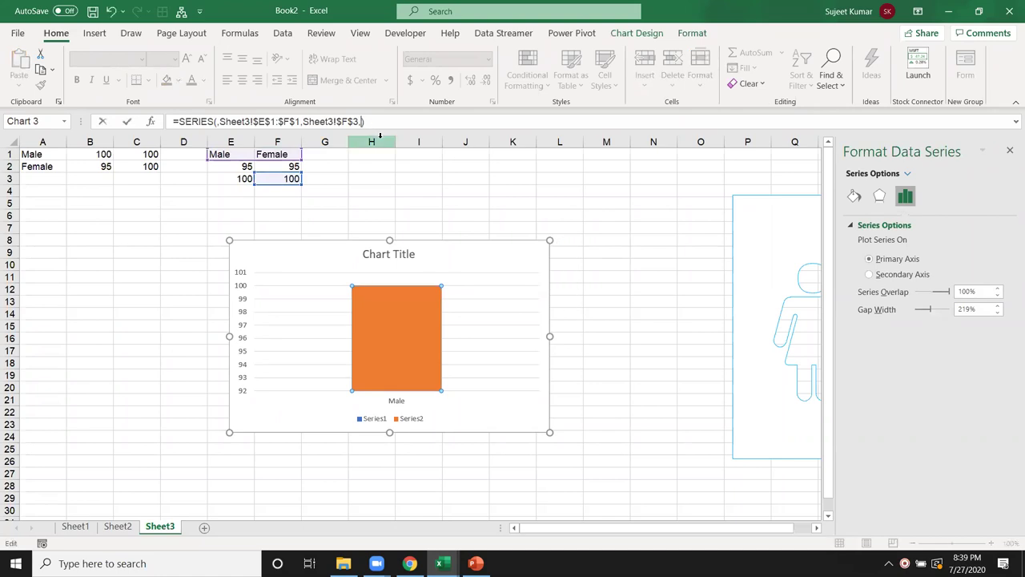
pyautogui.press('Return')
# Step: Set the vertical axis bounds to minimum 1 and maximum 100, then select the woman outline icon
pyautogui.click(404, 370)
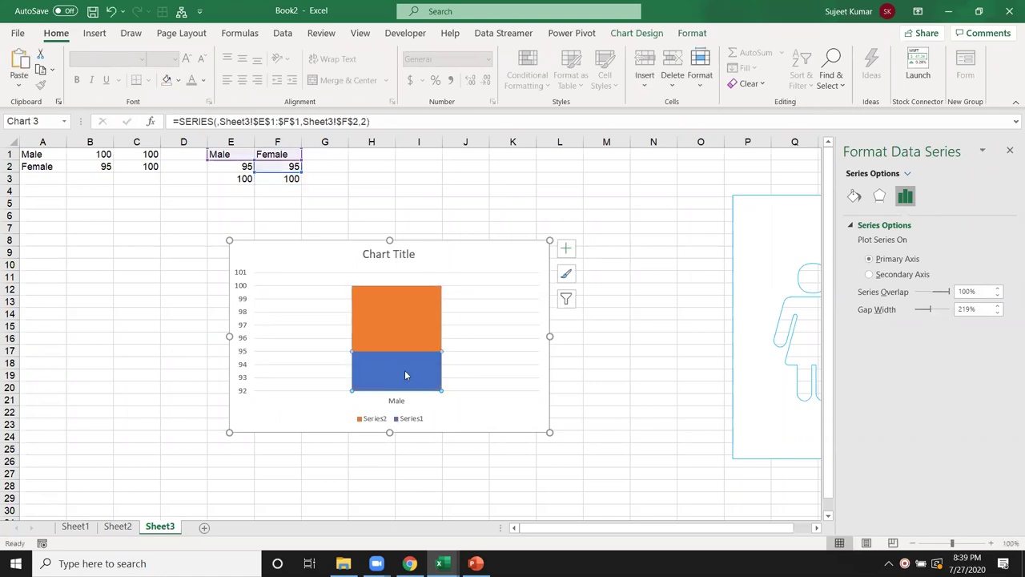
pyautogui.click(242, 276)
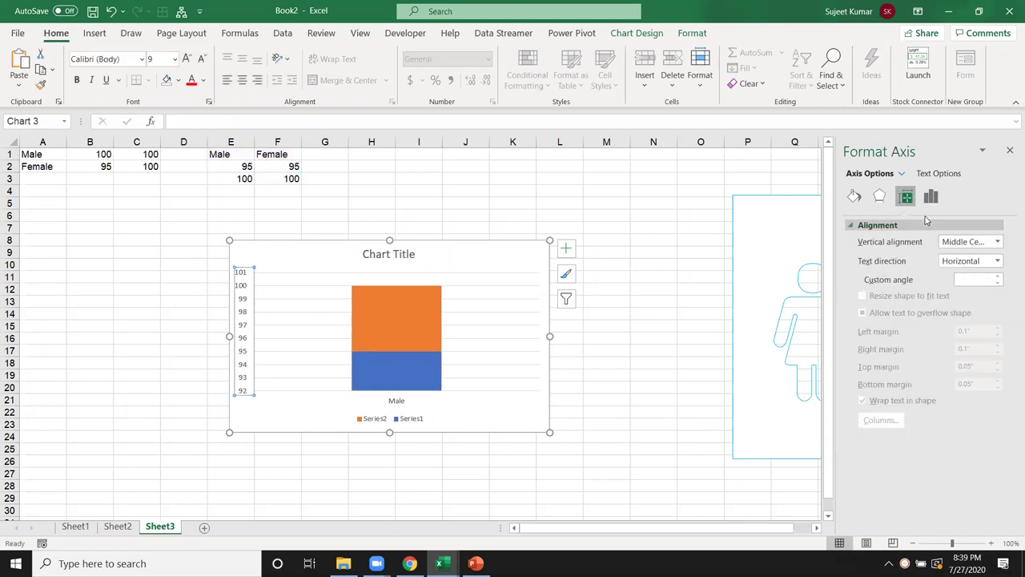
pyautogui.click(929, 199)
pyautogui.click(936, 253)
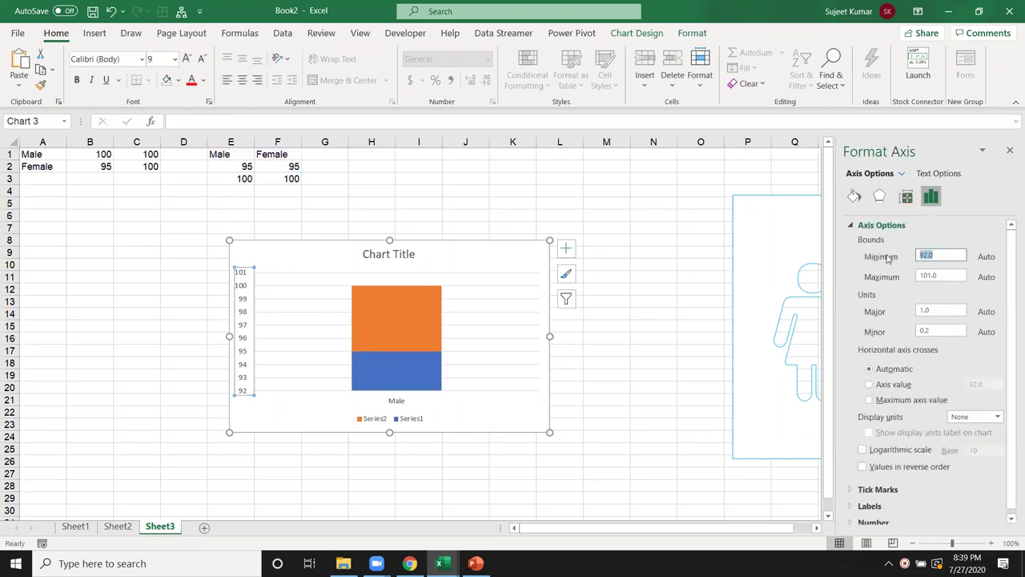
pyautogui.write('1')
pyautogui.click(952, 275)
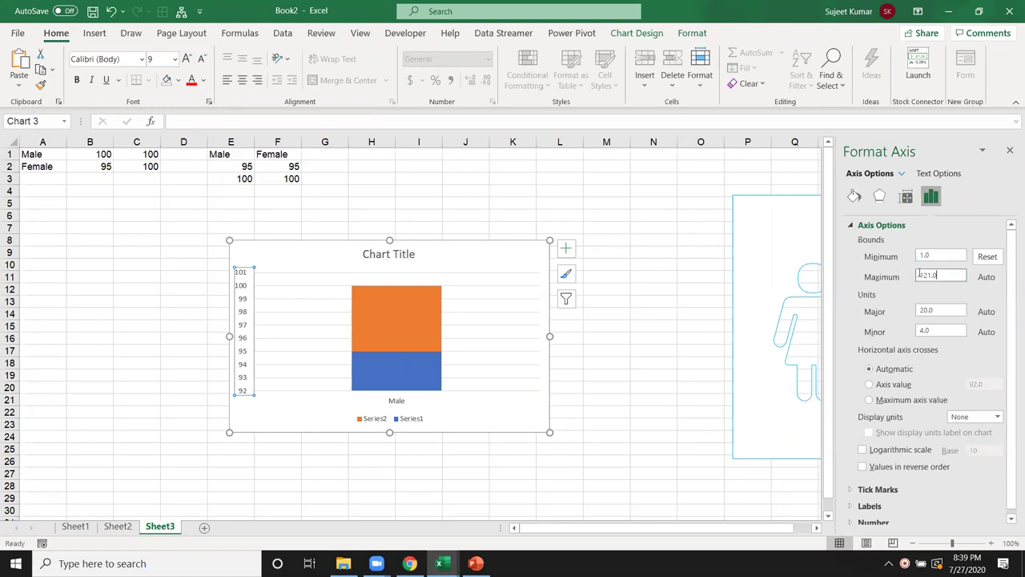
pyautogui.write('100')
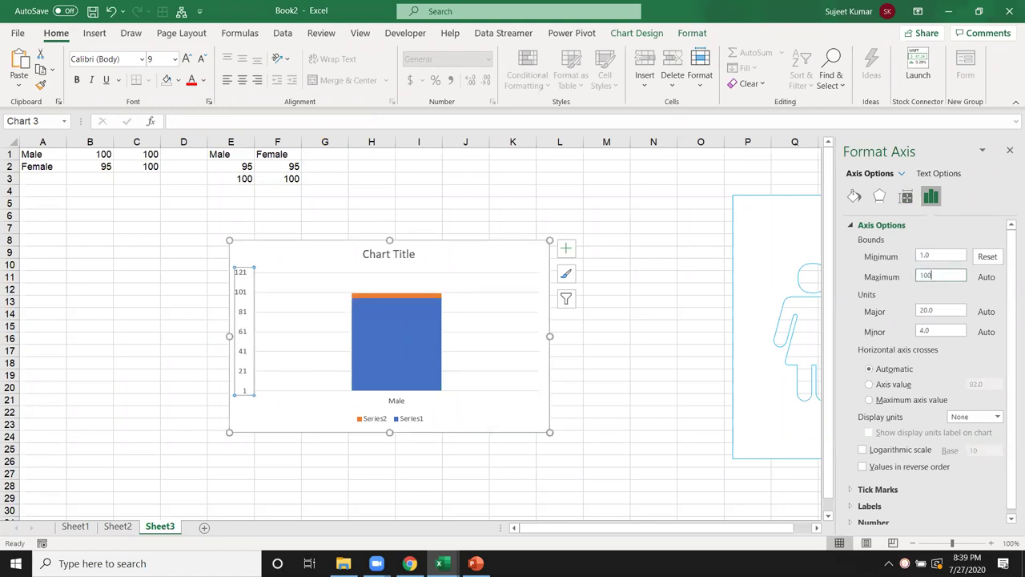
pyautogui.press('Return')
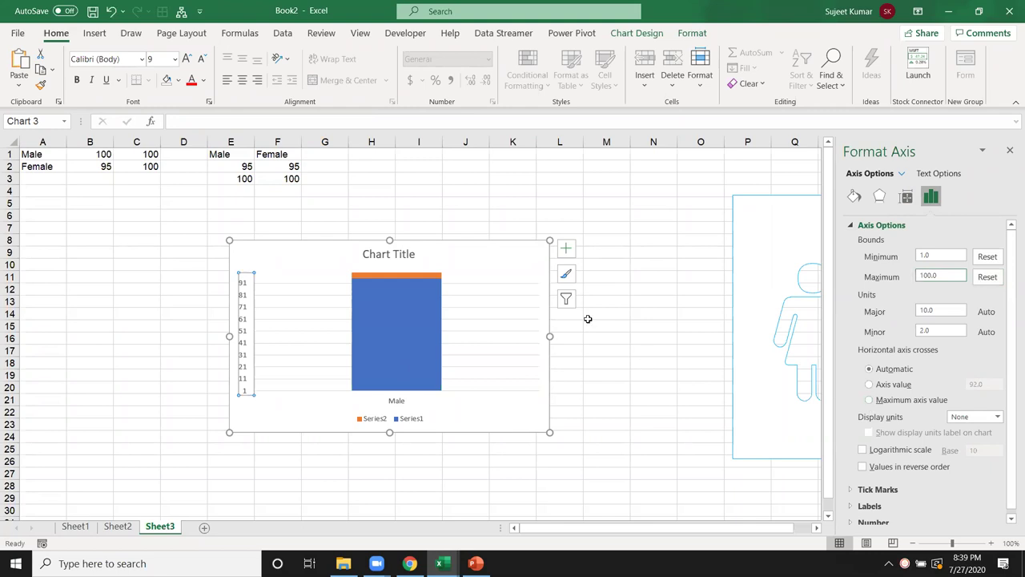
pyautogui.click(587, 318)
pyautogui.click(744, 317)
# Step: Give the orange series a picture fill from the clipboard using the copied woman icon
pyautogui.click(687, 237)
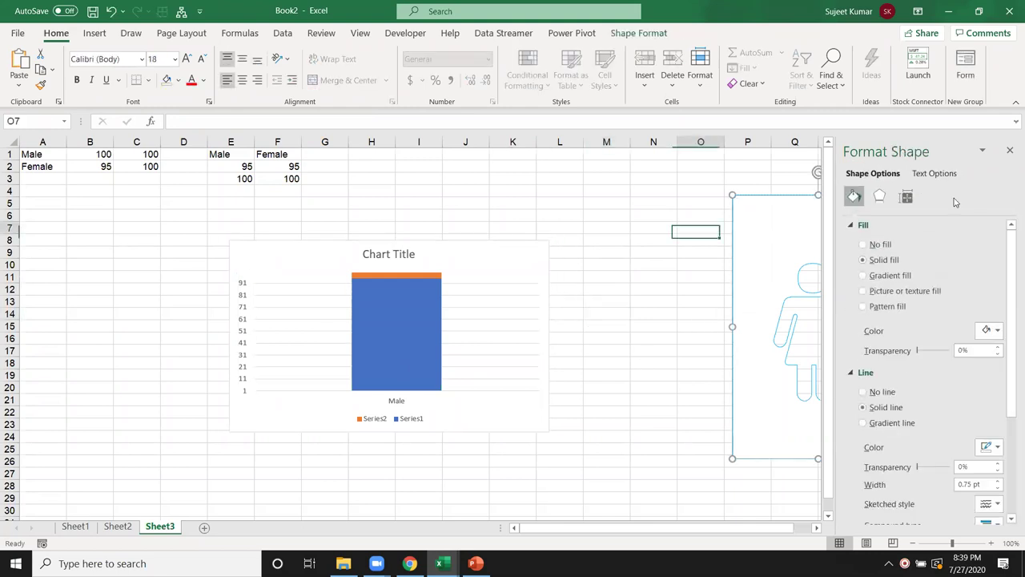
pyautogui.click(1010, 149)
pyautogui.click(622, 250)
pyautogui.click(767, 201)
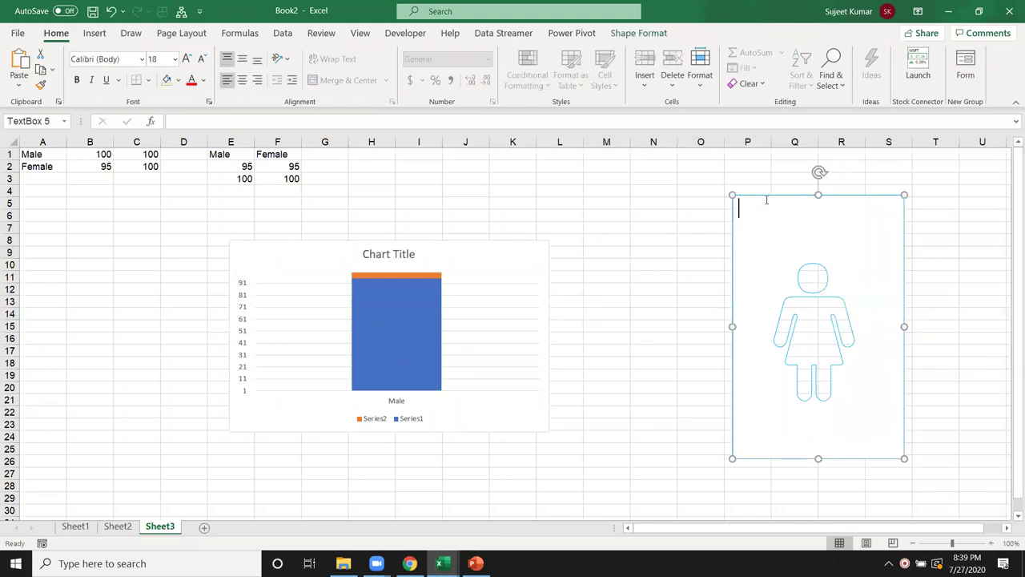
pyautogui.click(771, 195)
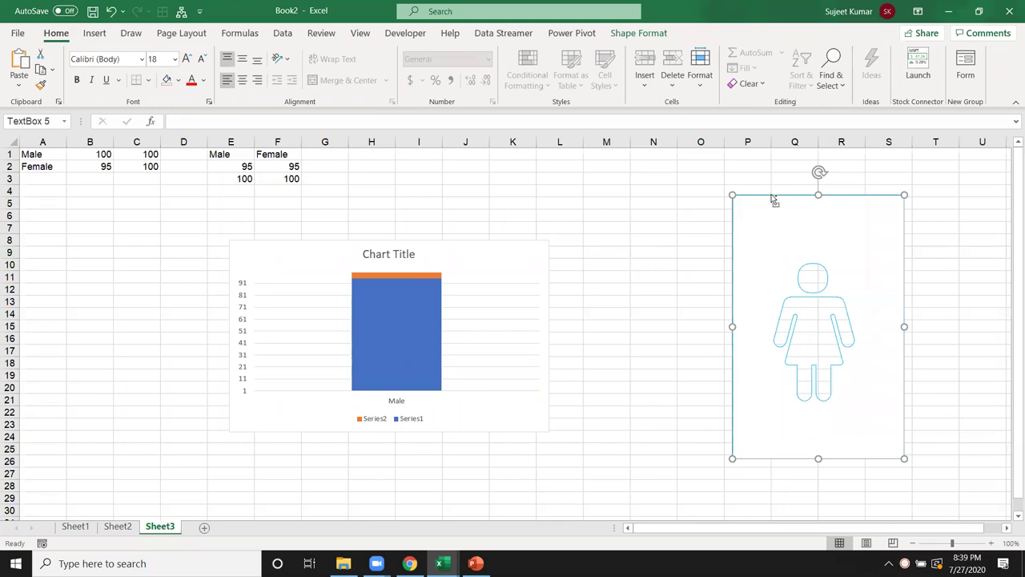
pyautogui.click(439, 317)
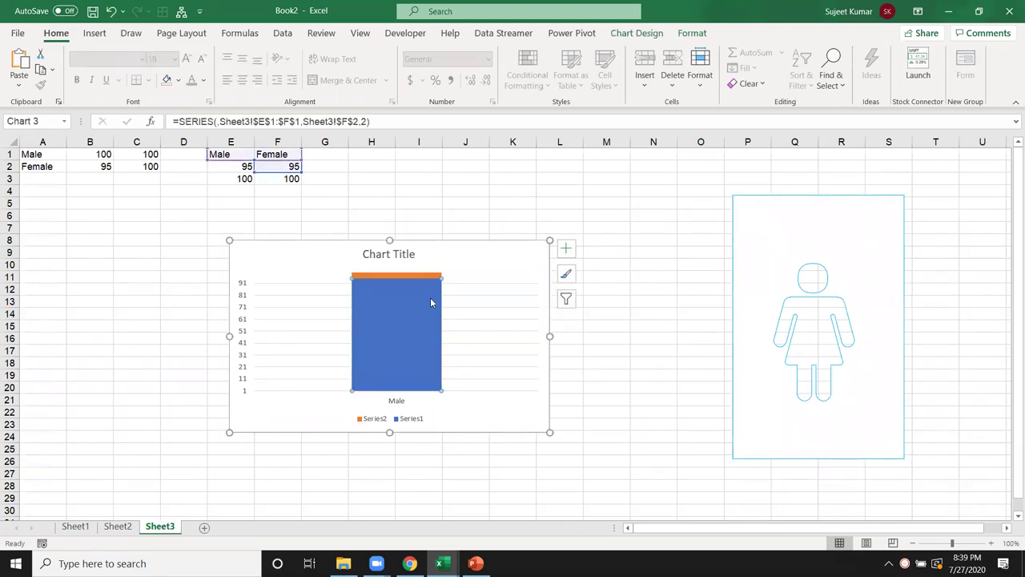
pyautogui.click(419, 277)
pyautogui.rightClick(420, 277)
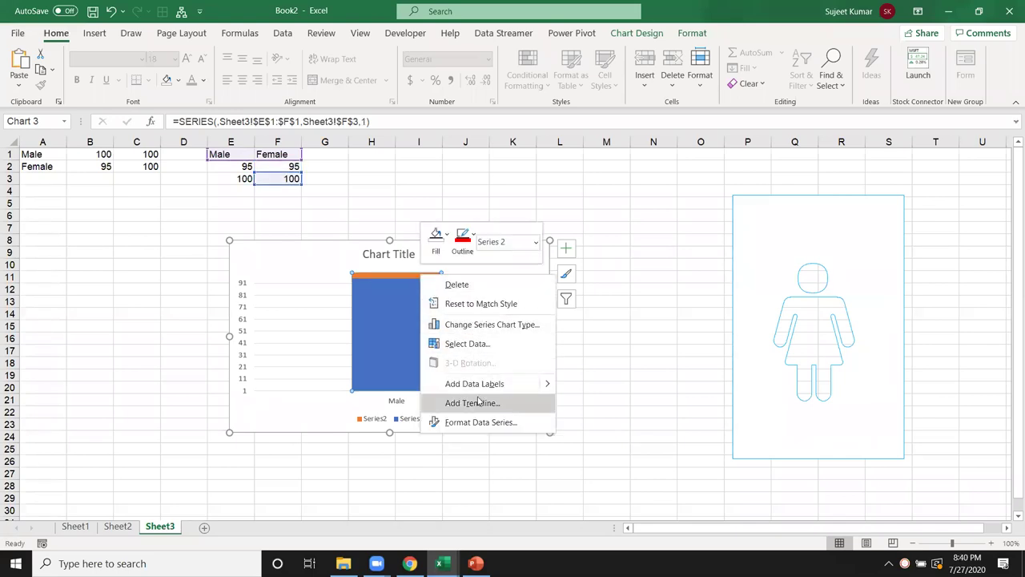
pyautogui.click(481, 421)
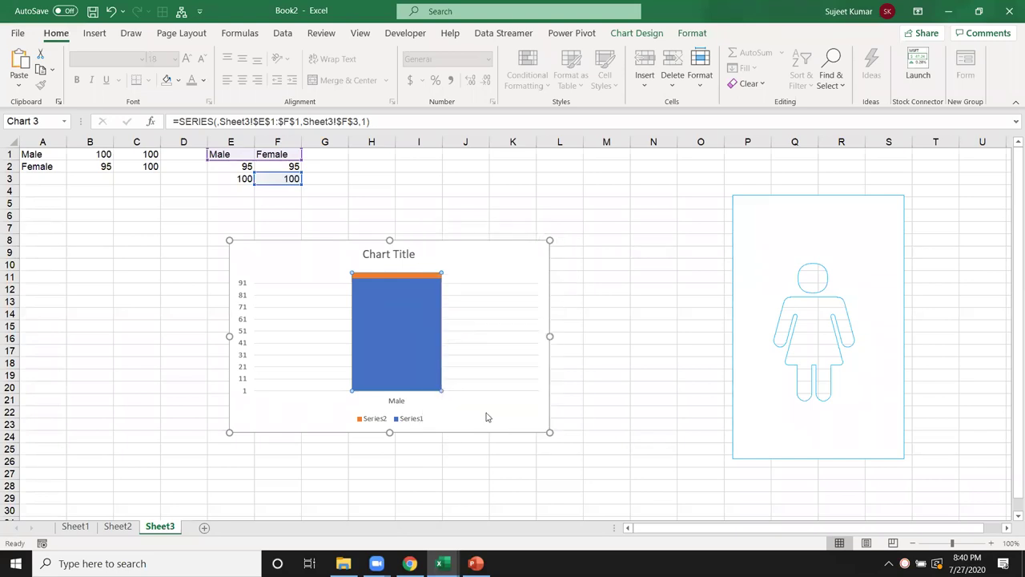
pyautogui.click(853, 196)
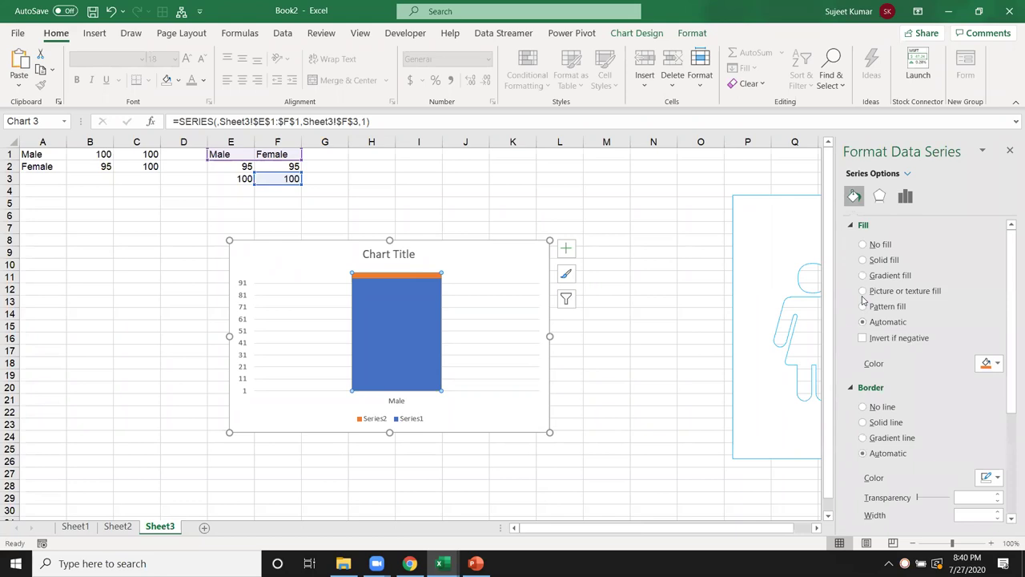
pyautogui.click(863, 292)
pyautogui.click(929, 377)
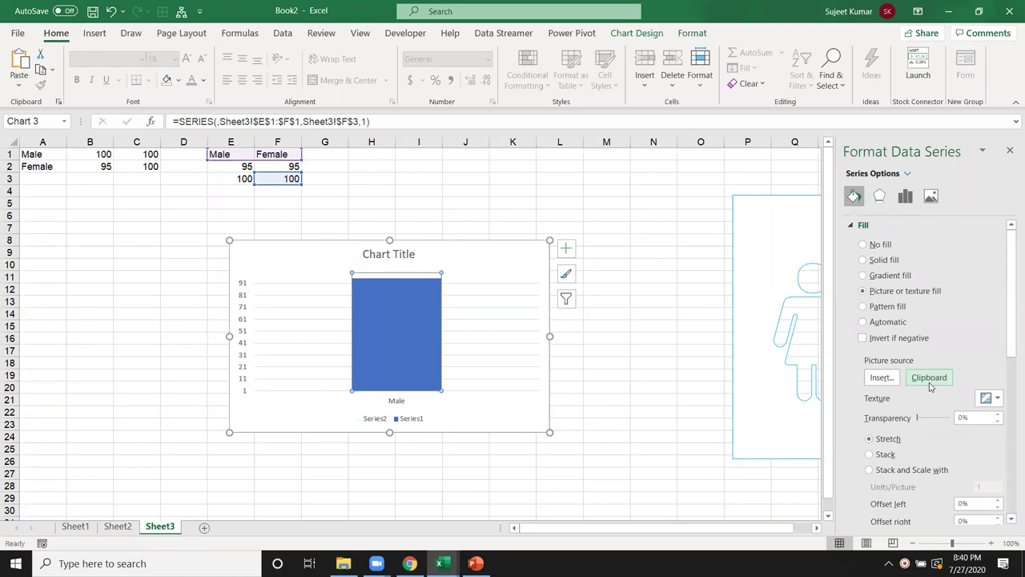
# Step: Change Series1's SERIES plot order from 2 to 1
pyautogui.click(392, 311)
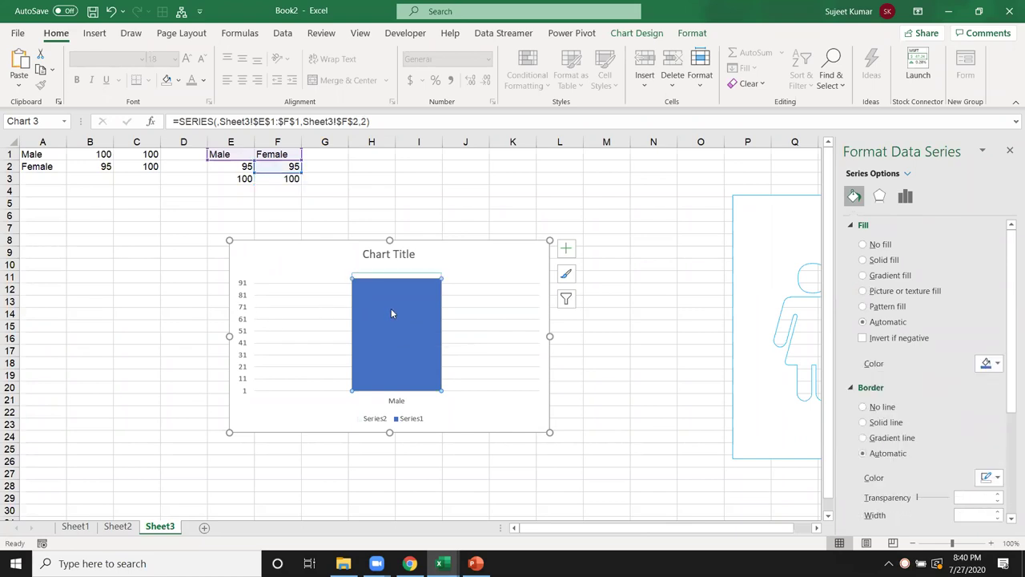
pyautogui.click(365, 122)
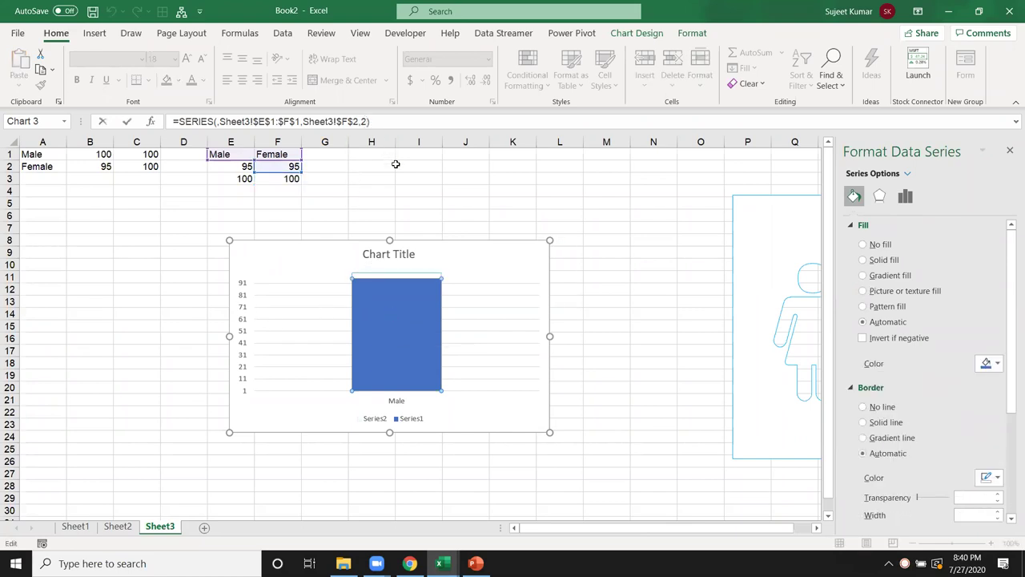
pyautogui.press('BackSpace')
pyautogui.write('1')
pyautogui.press('Return')
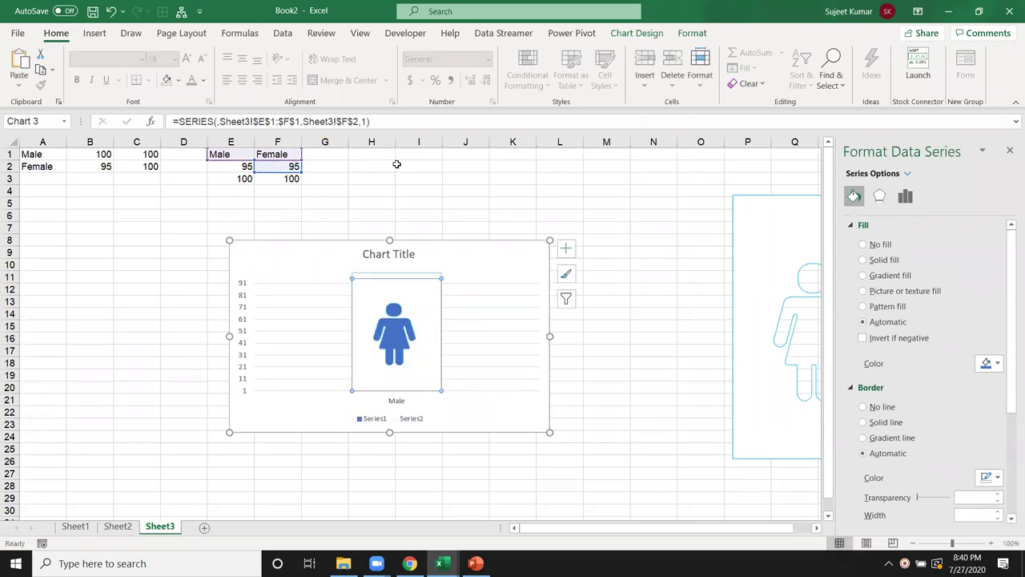
# Step: Delete the chart title
pyautogui.click(604, 346)
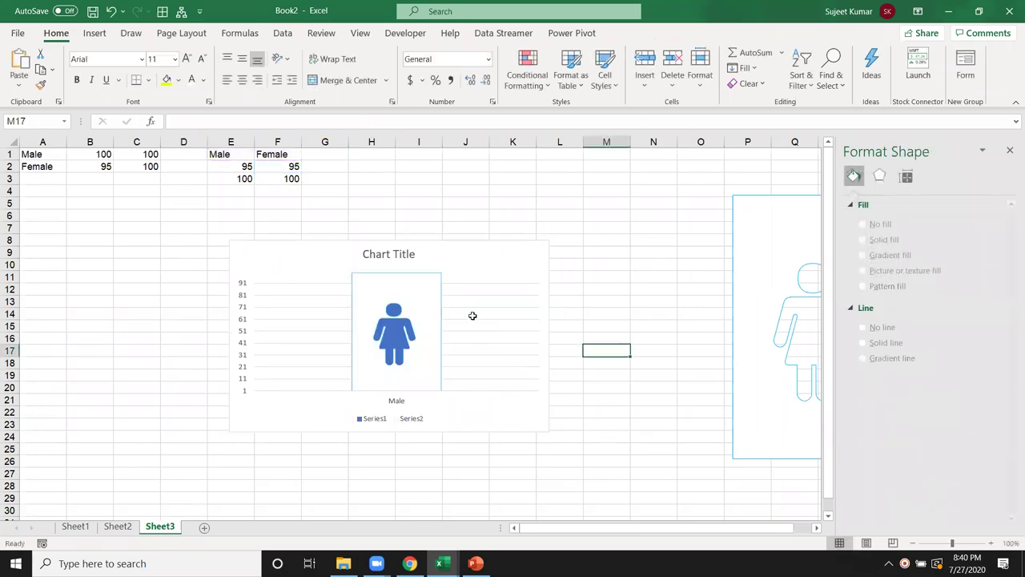
pyautogui.click(430, 302)
pyautogui.click(407, 261)
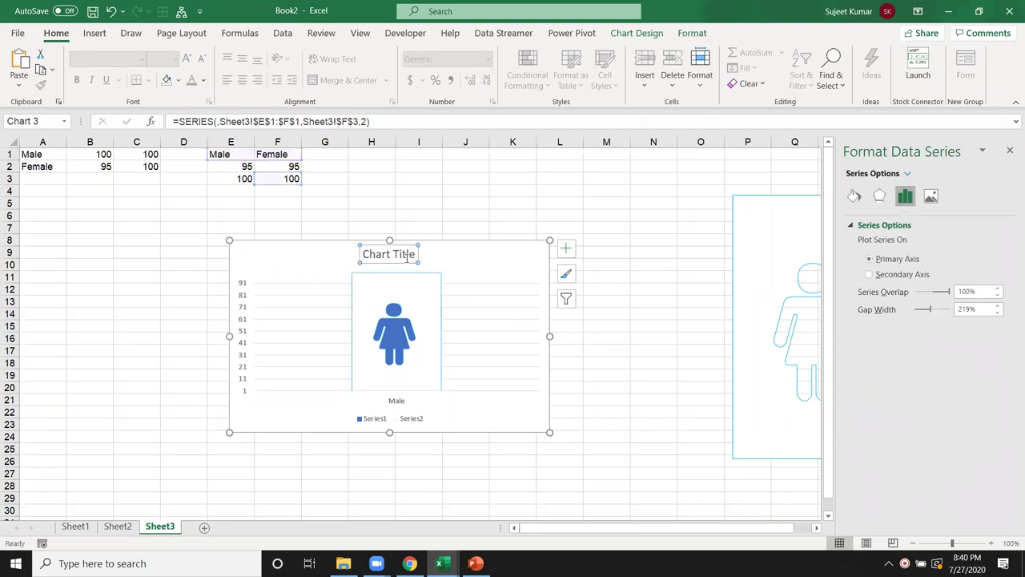
pyautogui.click(405, 268)
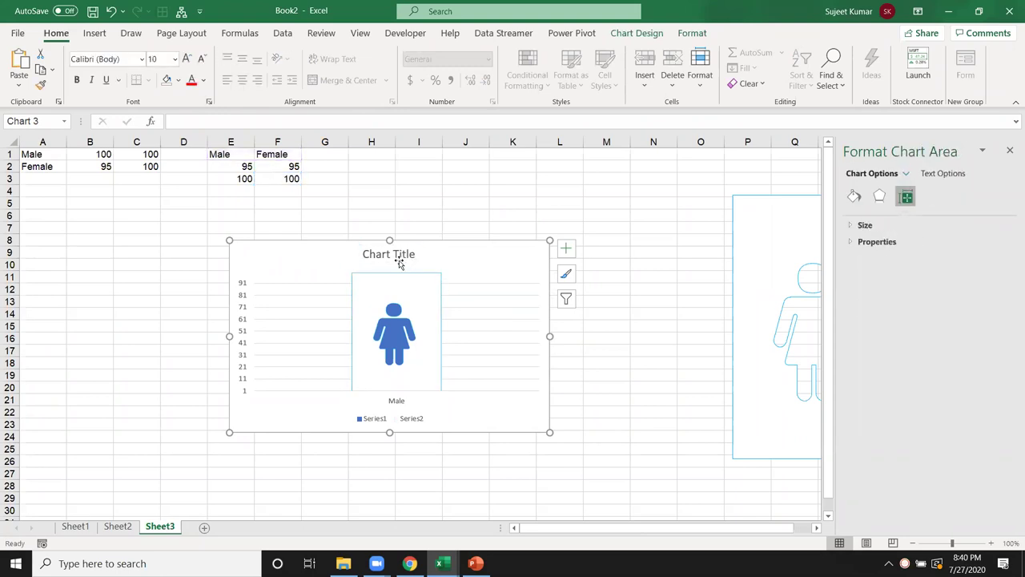
pyautogui.click(398, 259)
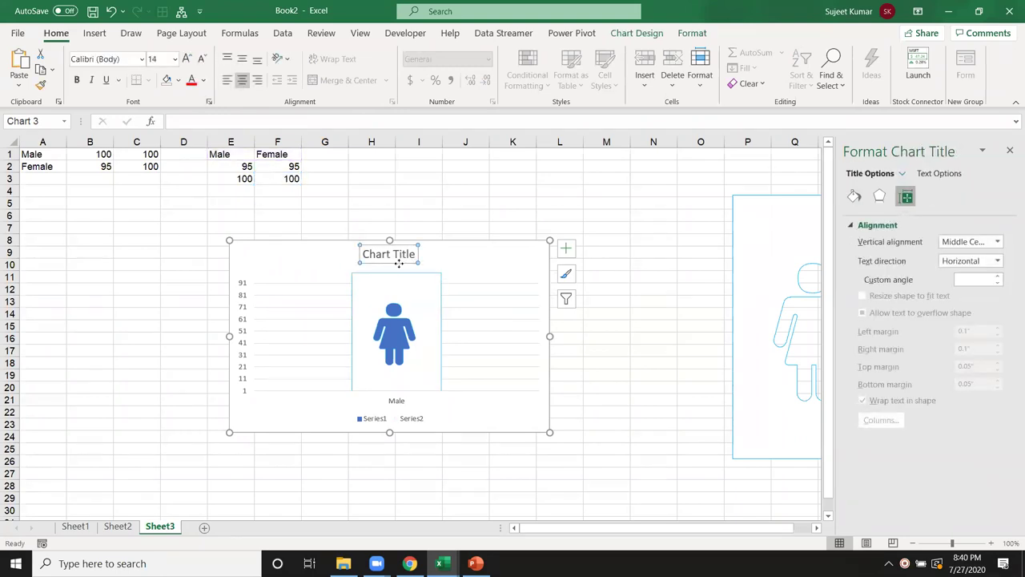
pyautogui.press('Delete')
# Step: Delete the vertical axis, legend, horizontal Male axis and horizontal gridlines from the chart
pyautogui.click(1010, 150)
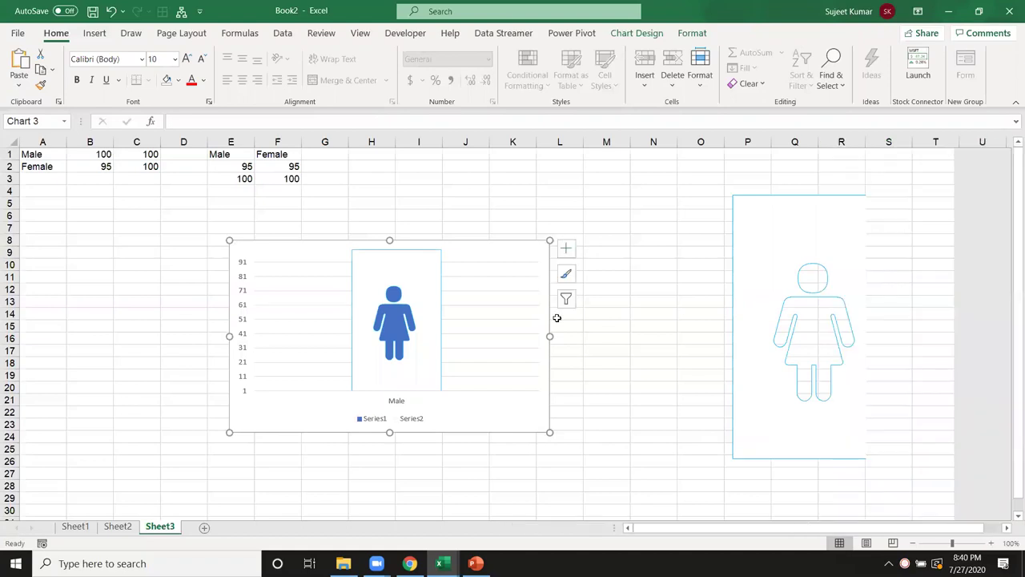
pyautogui.click(245, 280)
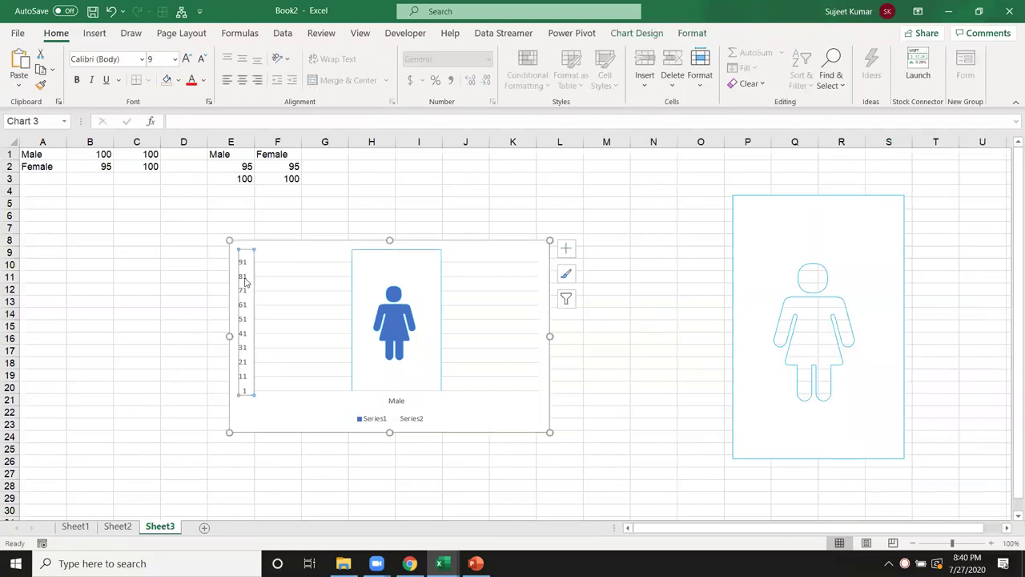
pyautogui.press('Delete')
pyautogui.click(400, 422)
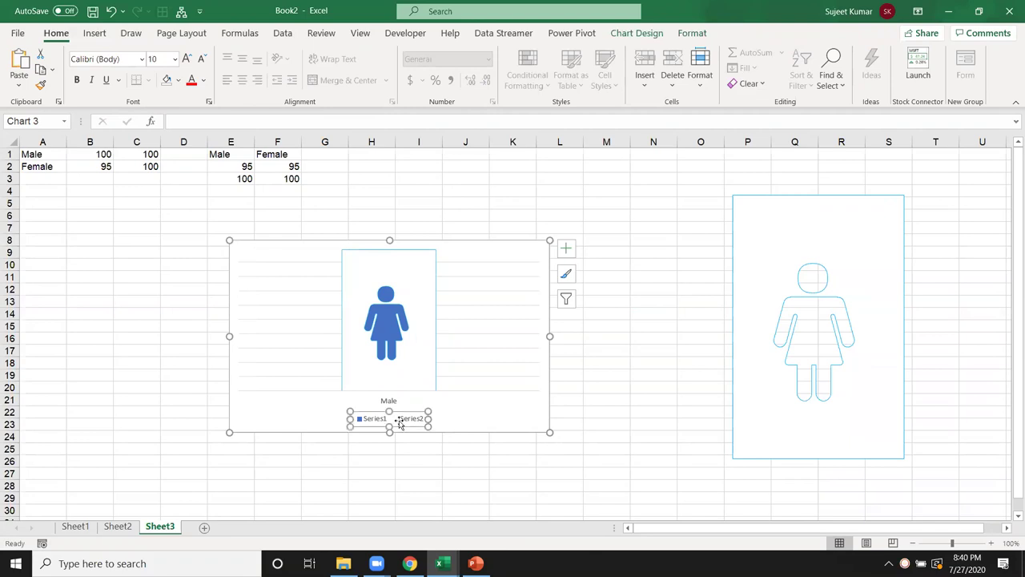
pyautogui.press('Delete')
pyautogui.click(393, 423)
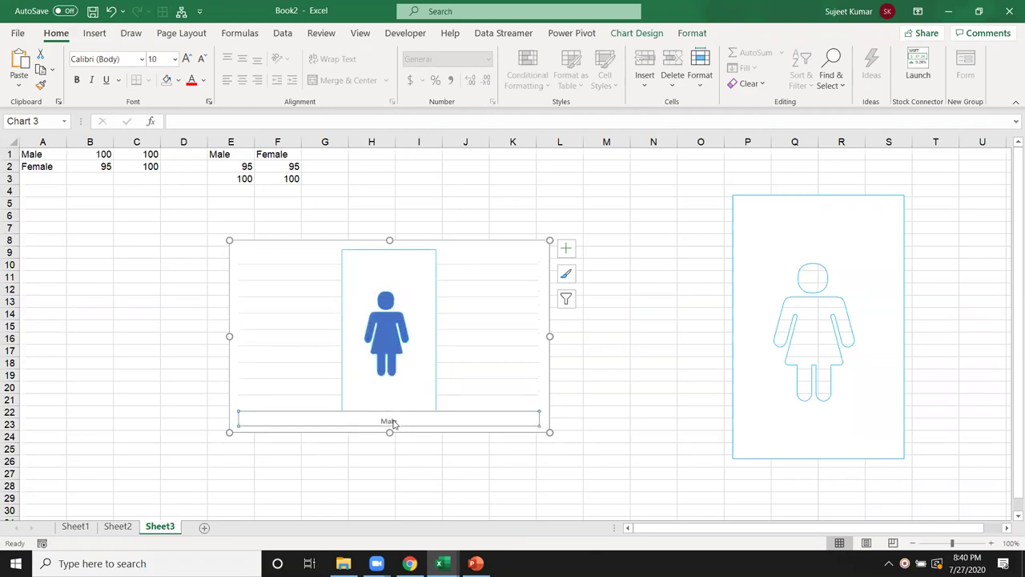
pyautogui.press('Delete')
pyautogui.click(520, 338)
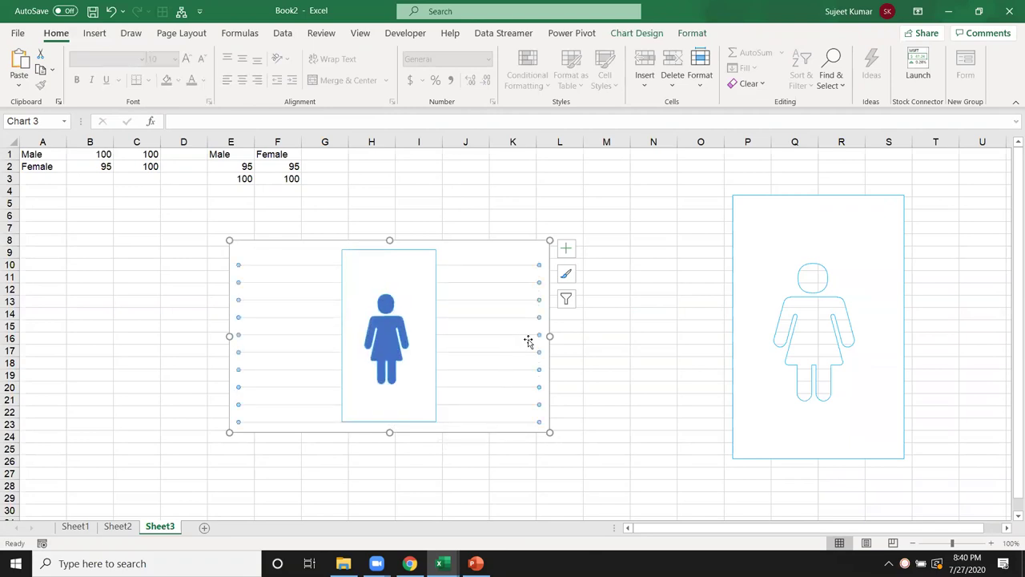
pyautogui.press('Delete')
# Step: Enlarge the chart by dragging its lower-right corner, top edge and right edge
pyautogui.moveTo(548, 431); pyautogui.dragTo(571, 481)
pyautogui.moveTo(399, 240); pyautogui.dragTo(400, 197)
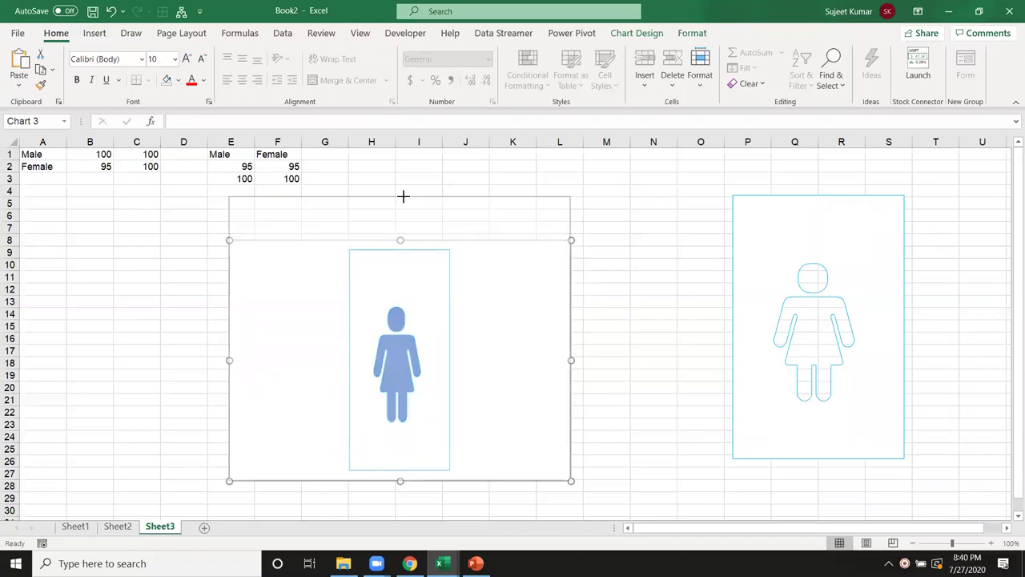
pyautogui.moveTo(572, 338); pyautogui.dragTo(600, 338)
pyautogui.click(295, 167)
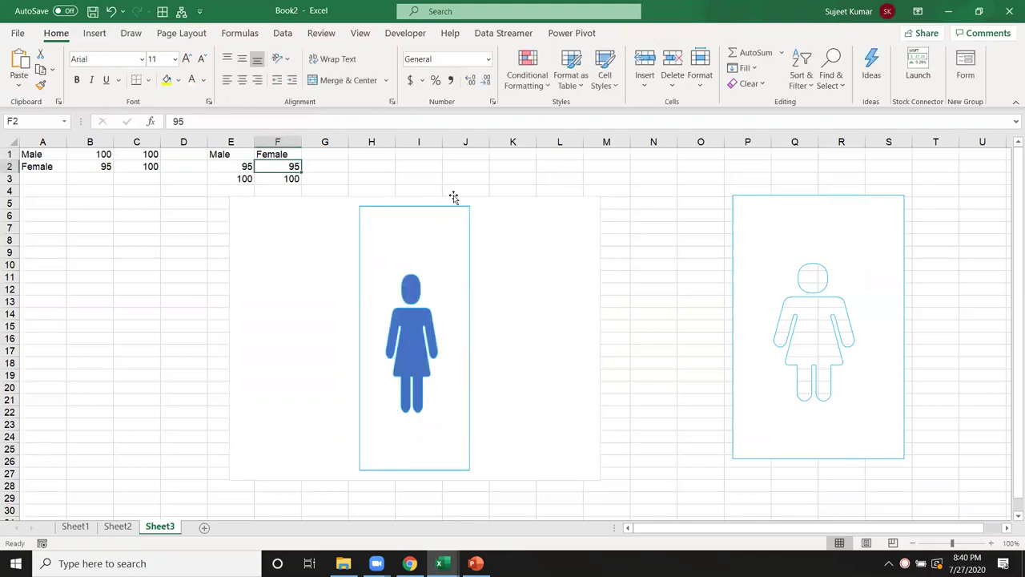
# Step: Try Female values 30, 40, 50, 60, 80, 90 and 10 in F2, ending at 30
pyautogui.write('30')
pyautogui.press('Return')
pyautogui.press('Up')
pyautogui.write('40')
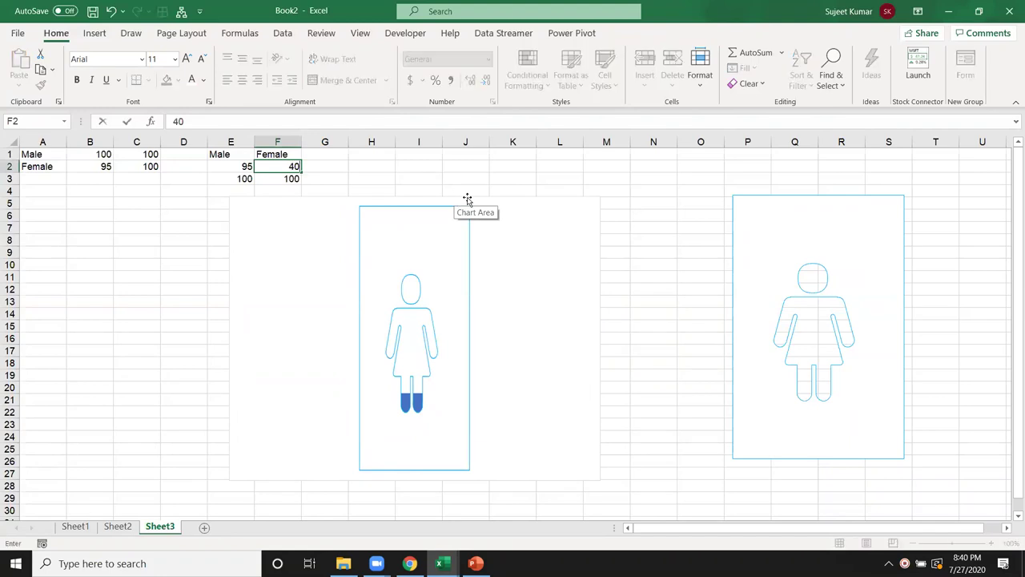
pyautogui.press('Return')
pyautogui.press('Up')
pyautogui.write('50')
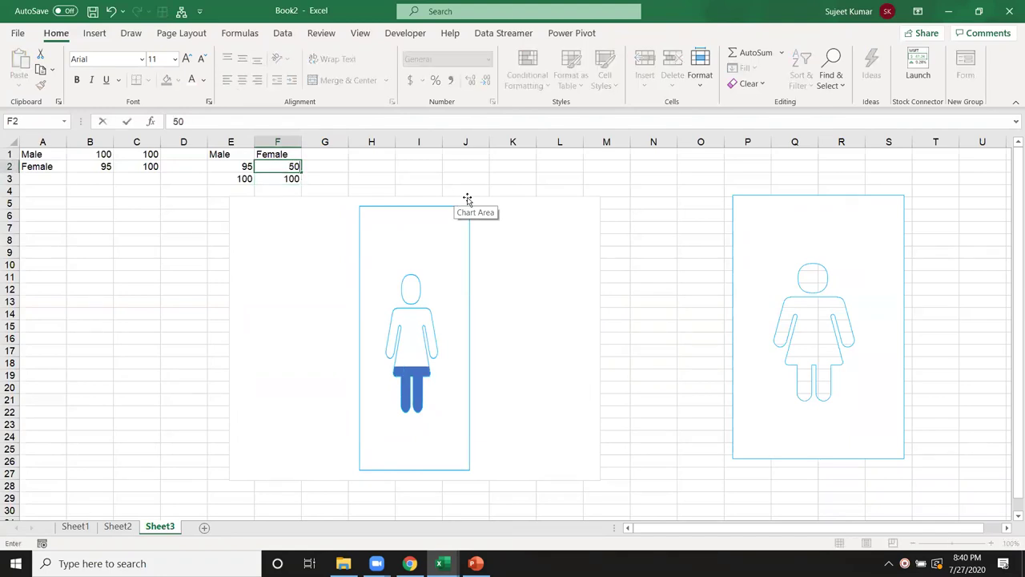
pyautogui.press('Return')
pyautogui.press('Up')
pyautogui.write('60')
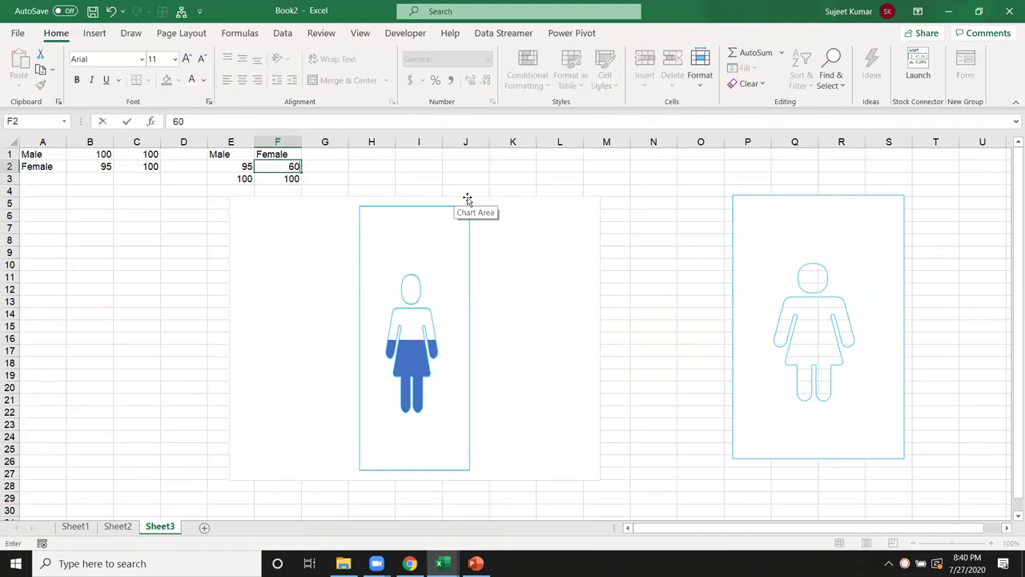
pyautogui.press('Return')
pyautogui.press('Up')
pyautogui.write('8')
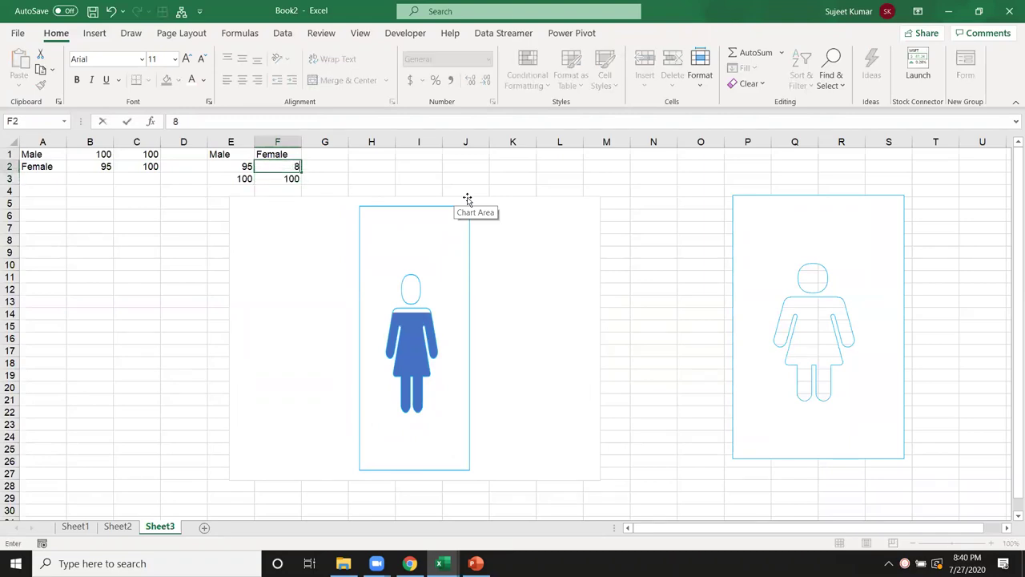
pyautogui.write('0')
pyautogui.press('Return')
pyautogui.press('Up')
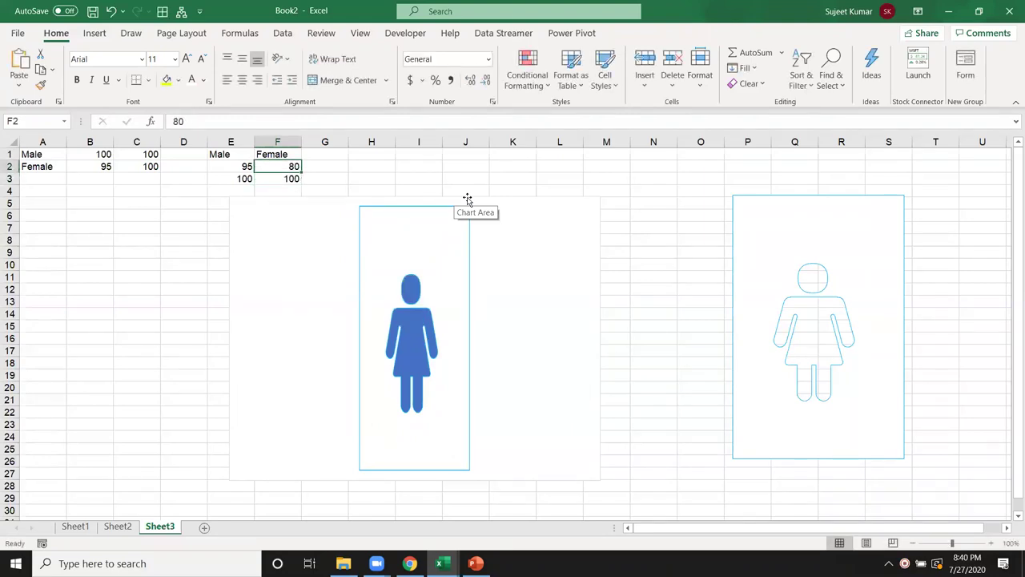
pyautogui.write('90')
pyautogui.press('Return')
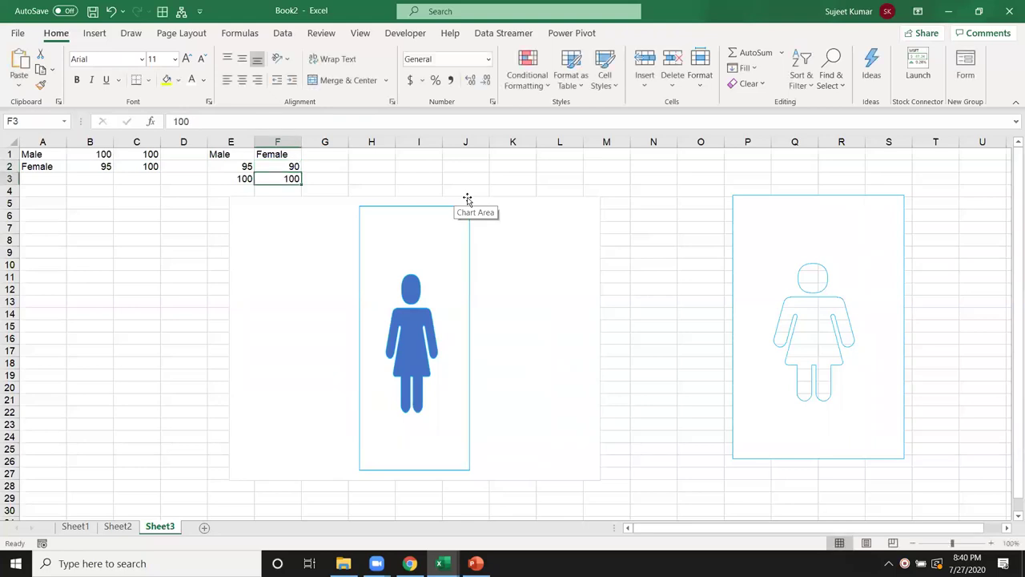
pyautogui.press('Up')
pyautogui.write('10')
pyautogui.press('Return')
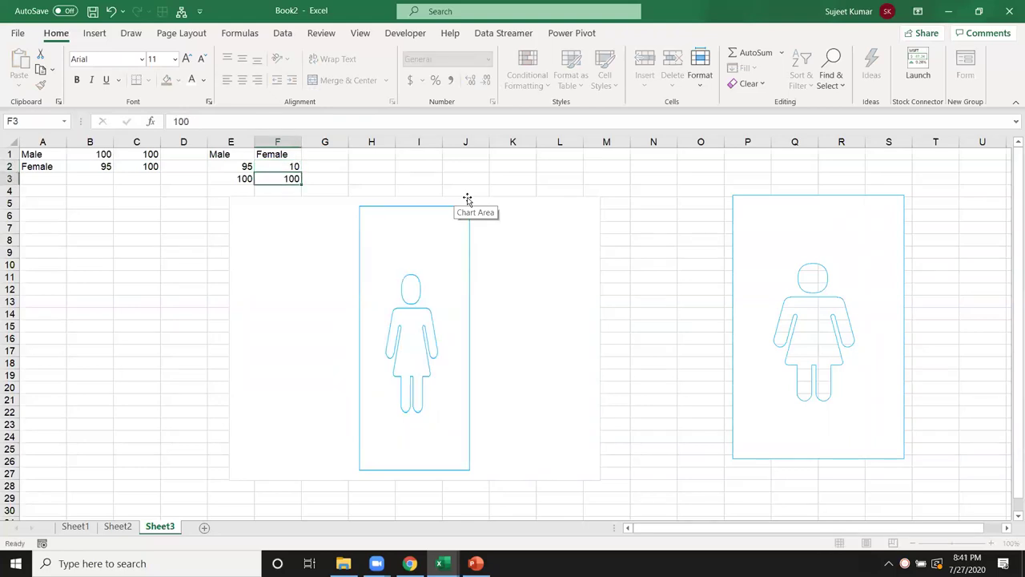
pyautogui.press('Up')
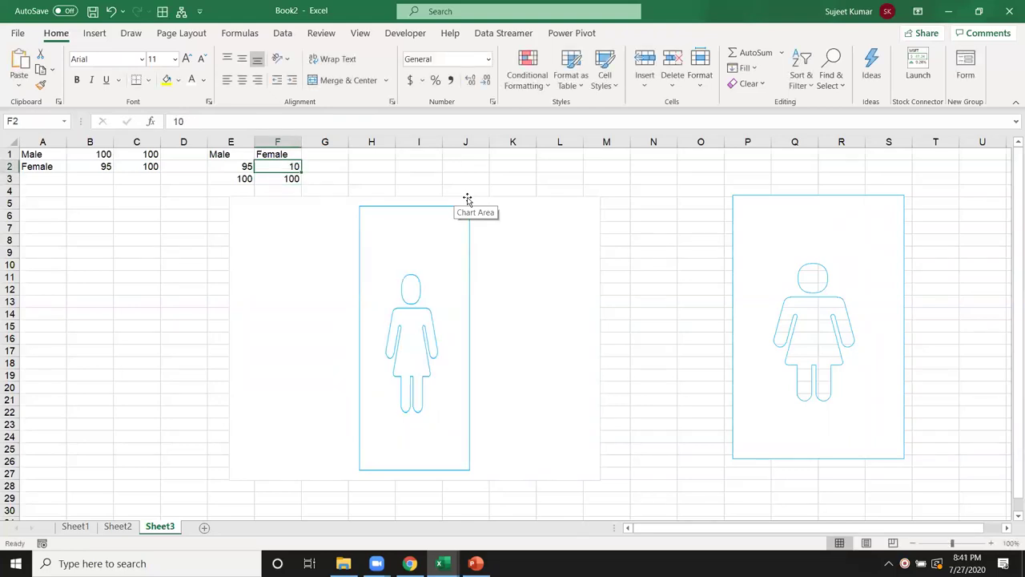
pyautogui.write('30')
pyautogui.press('Return')
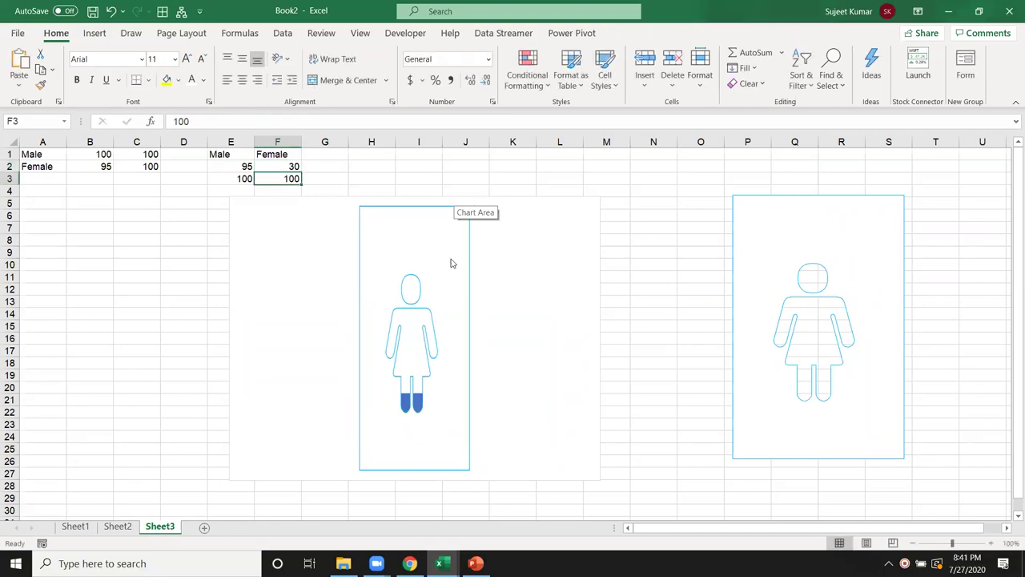
# Step: Add data labels to the outline series and change its SERIES plot order to 2
pyautogui.rightClick(421, 406)
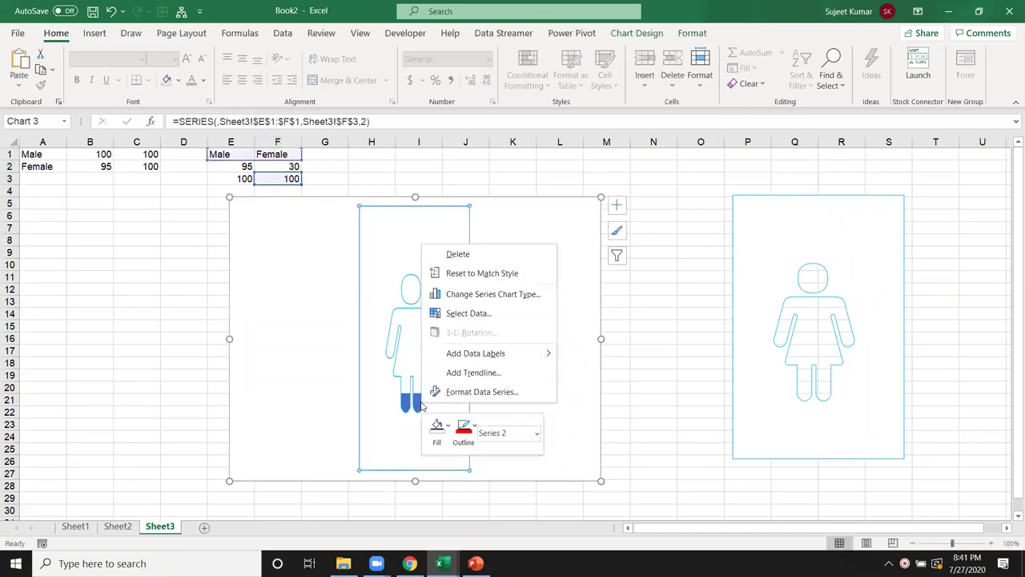
pyautogui.click(486, 353)
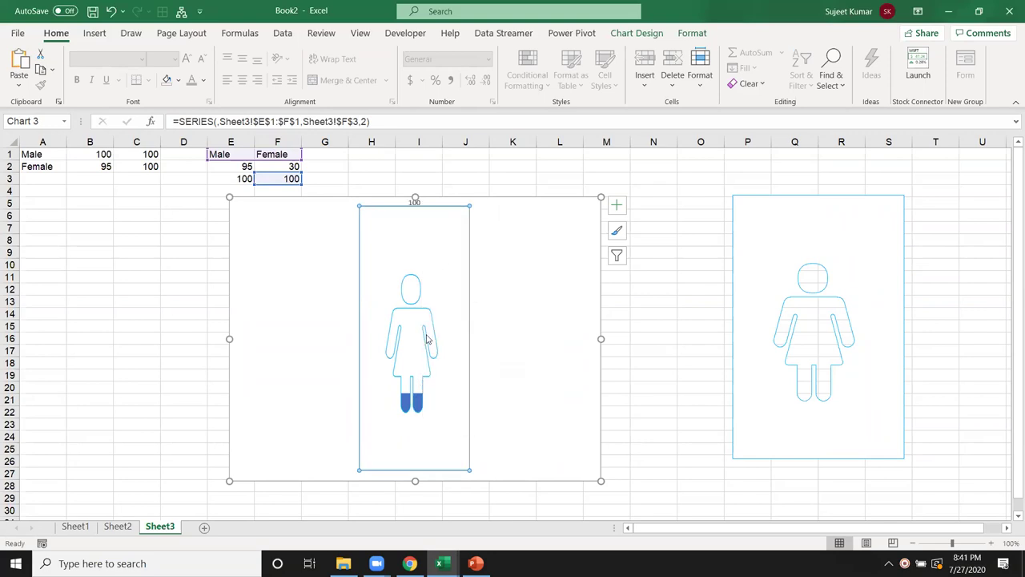
pyautogui.click(520, 382)
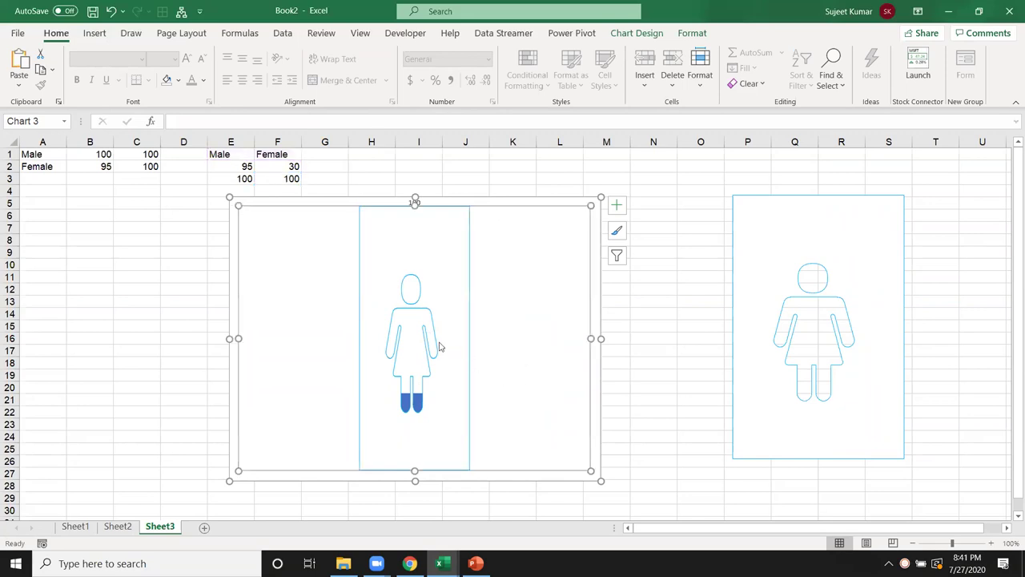
pyautogui.click(422, 339)
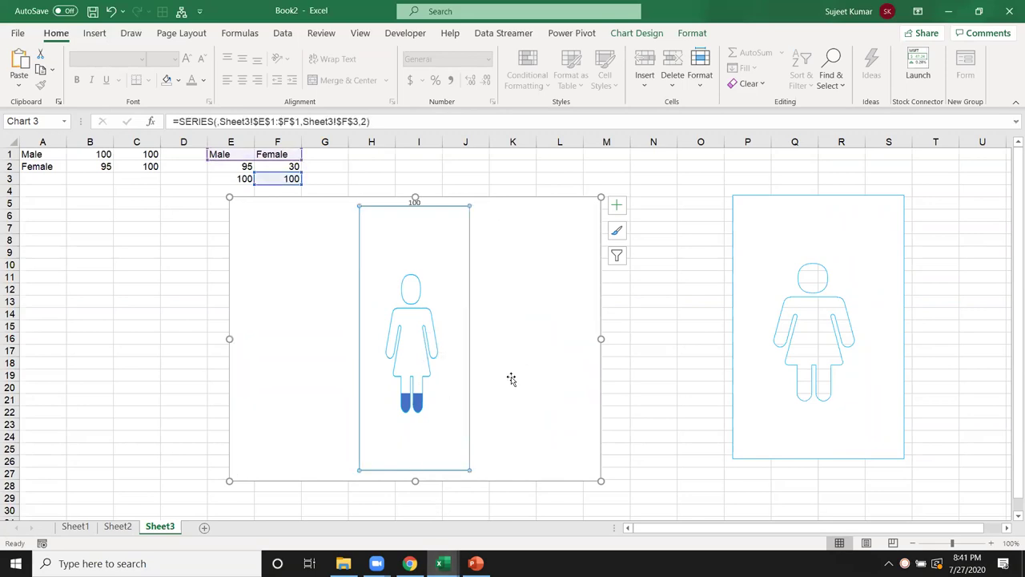
pyautogui.click(368, 122)
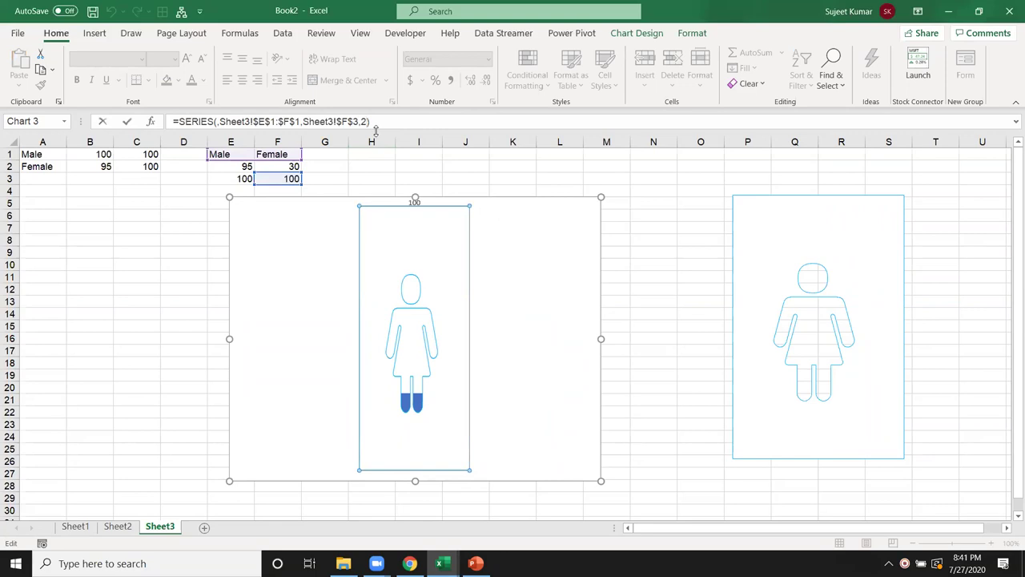
pyautogui.write('1')
pyautogui.press('BackSpace')
pyautogui.press('BackSpace')
pyautogui.write('2)')
pyautogui.press('Return')
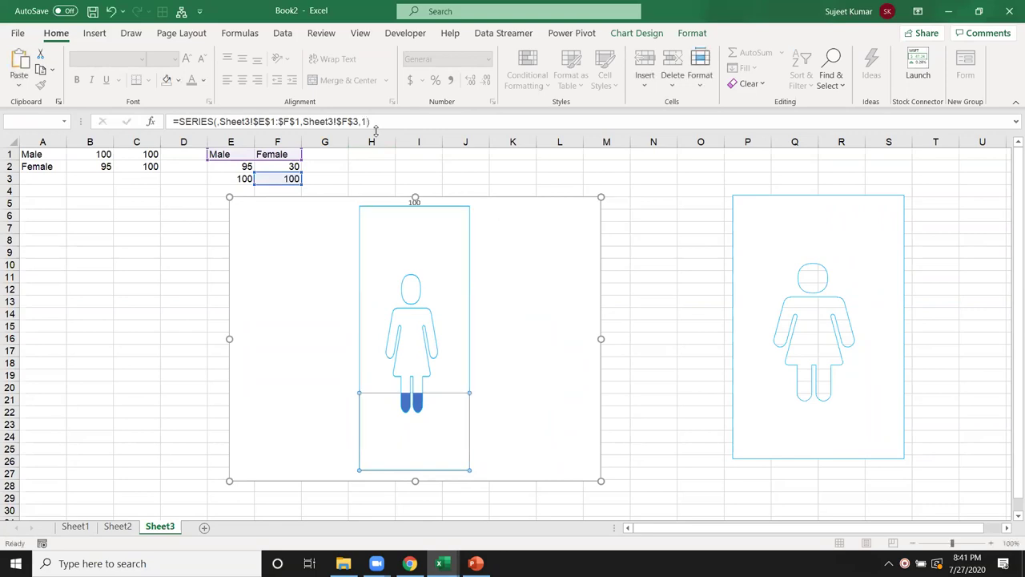
# Step: Add a 30 data label to the blue fill series and restore its plot order to 1
pyautogui.rightClick(403, 408)
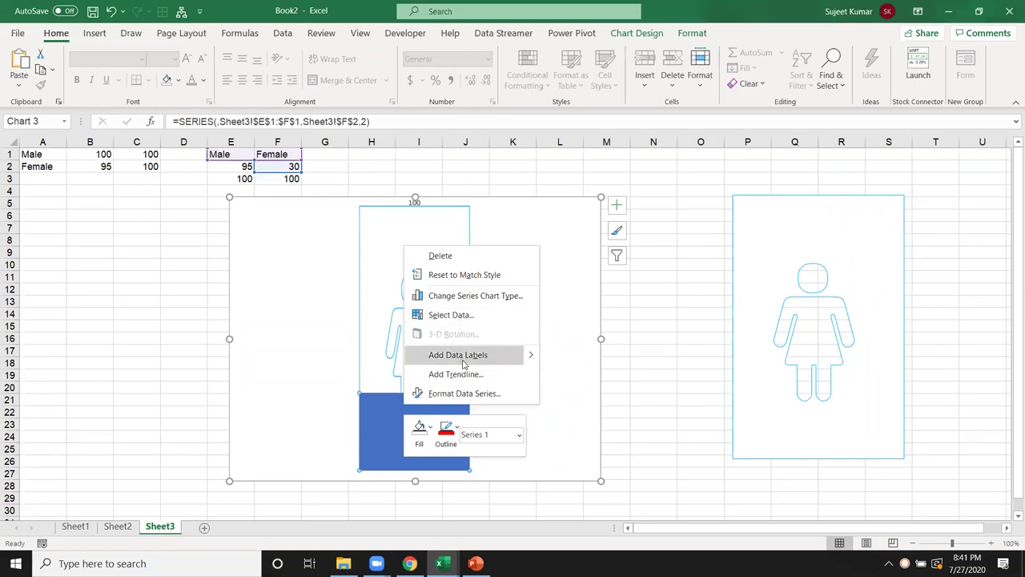
pyautogui.click(463, 358)
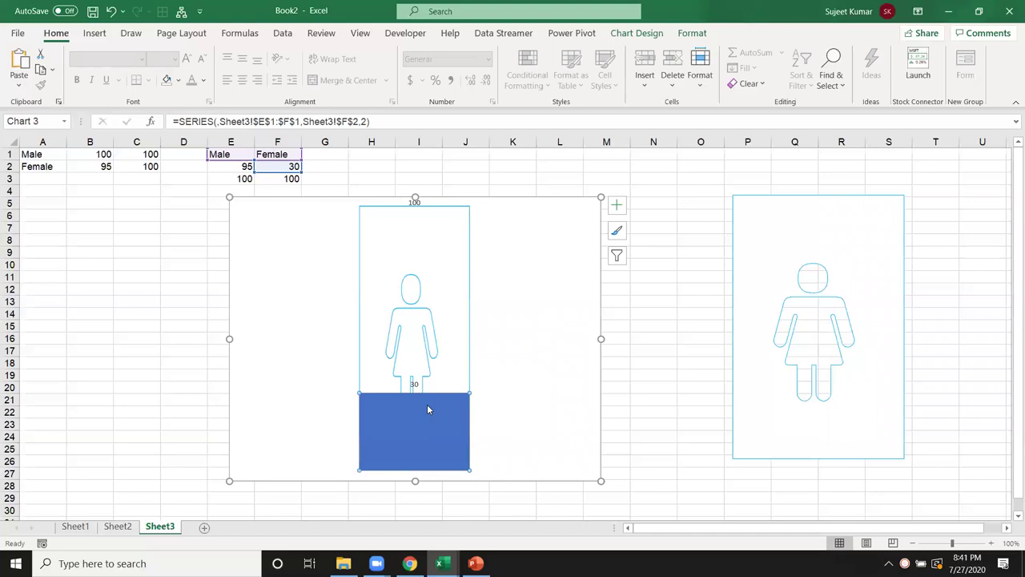
pyautogui.click(368, 121)
pyautogui.press('BackSpace')
pyautogui.press('BackSpace')
pyautogui.write('1)')
pyautogui.press('Return')
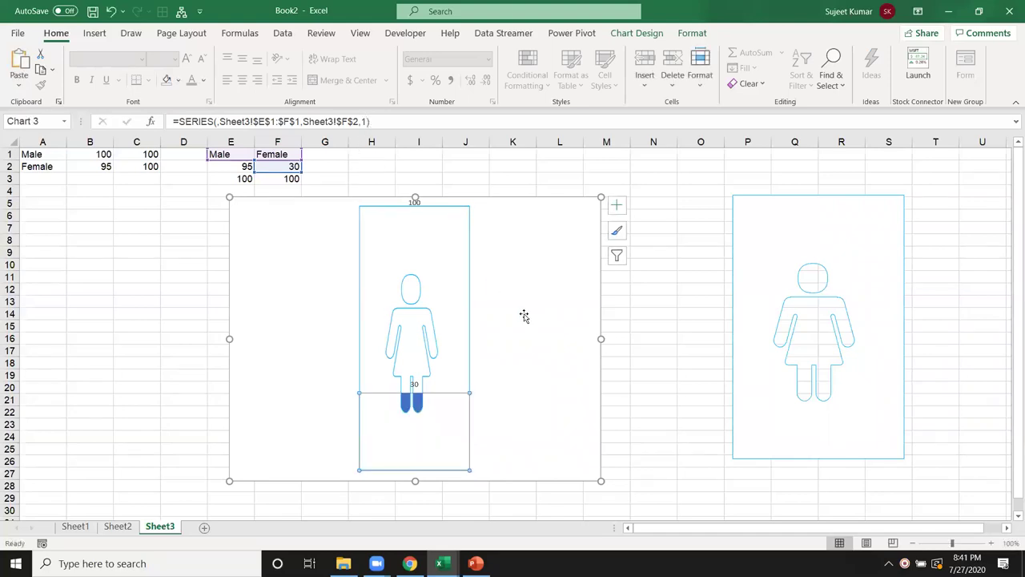
# Step: Move the single 30 data label left beside the figure's legs
pyautogui.click(535, 343)
pyautogui.click(412, 386)
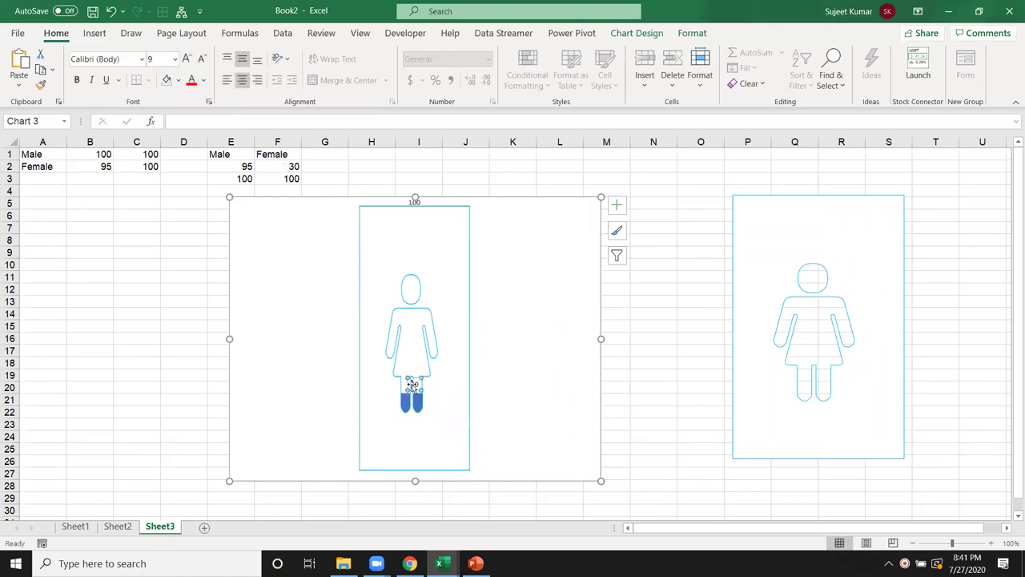
pyautogui.click(410, 378)
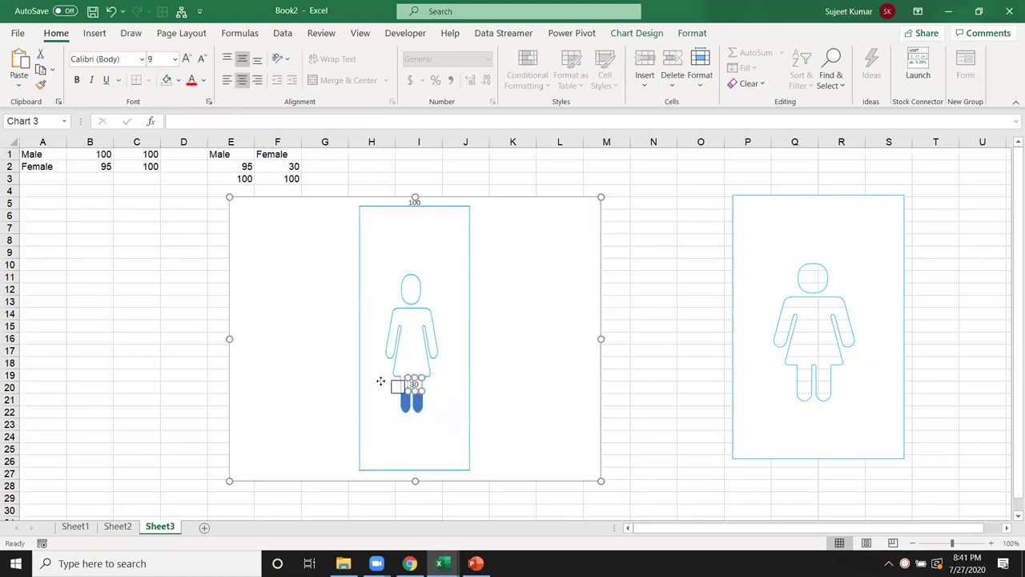
pyautogui.moveTo(386, 386); pyautogui.dragTo(389, 387)
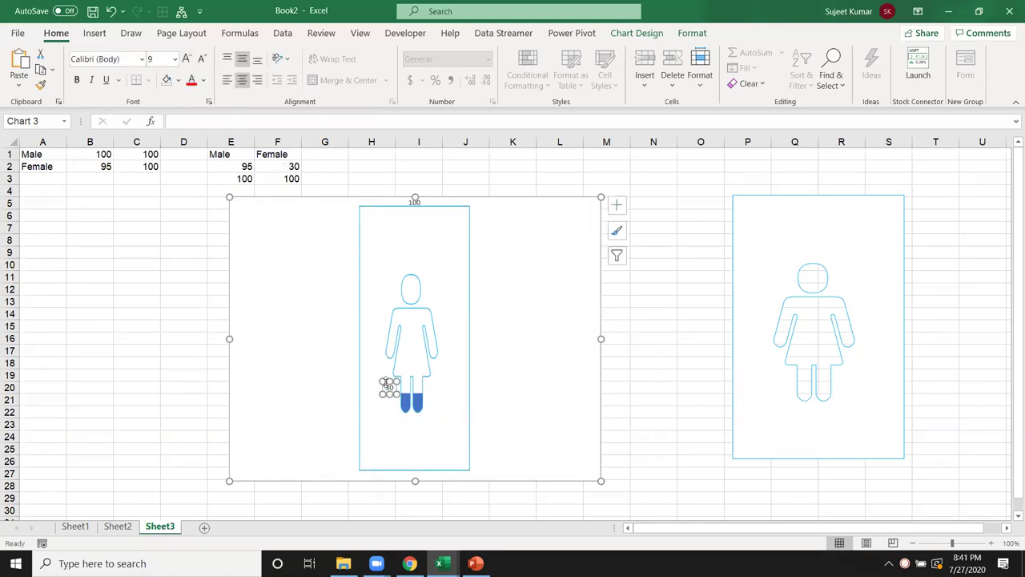
pyautogui.click(584, 399)
pyautogui.click(135, 262)
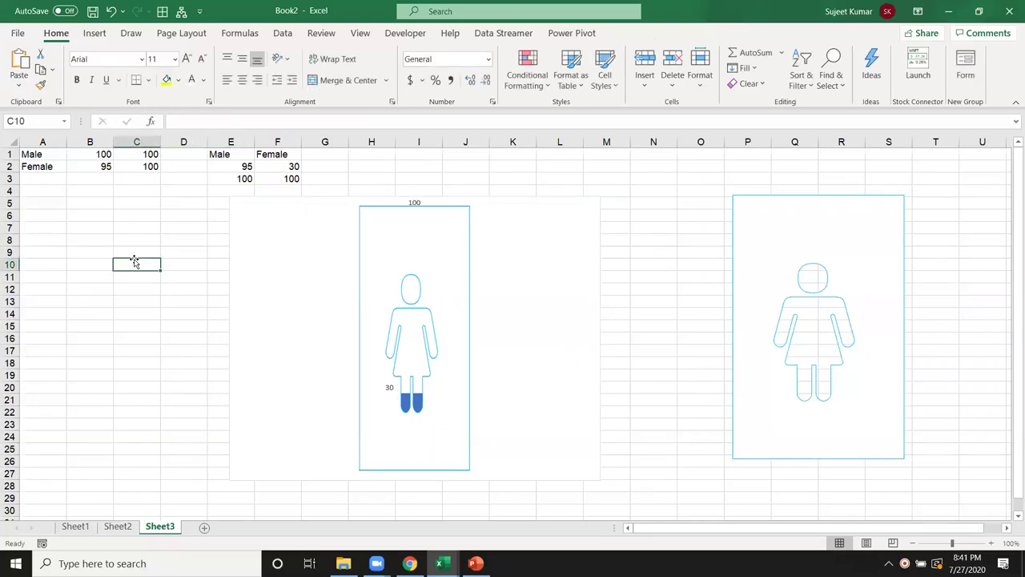
pyautogui.click(389, 388)
# Step: Increase the 30 label's font size five times to 20 pt
pyautogui.click(184, 60)
pyautogui.click(184, 60)
pyautogui.click(184, 60)
pyautogui.click(184, 60)
pyautogui.click(184, 60)
pyautogui.click(184, 60)
pyautogui.click(184, 60)
pyautogui.click(496, 327)
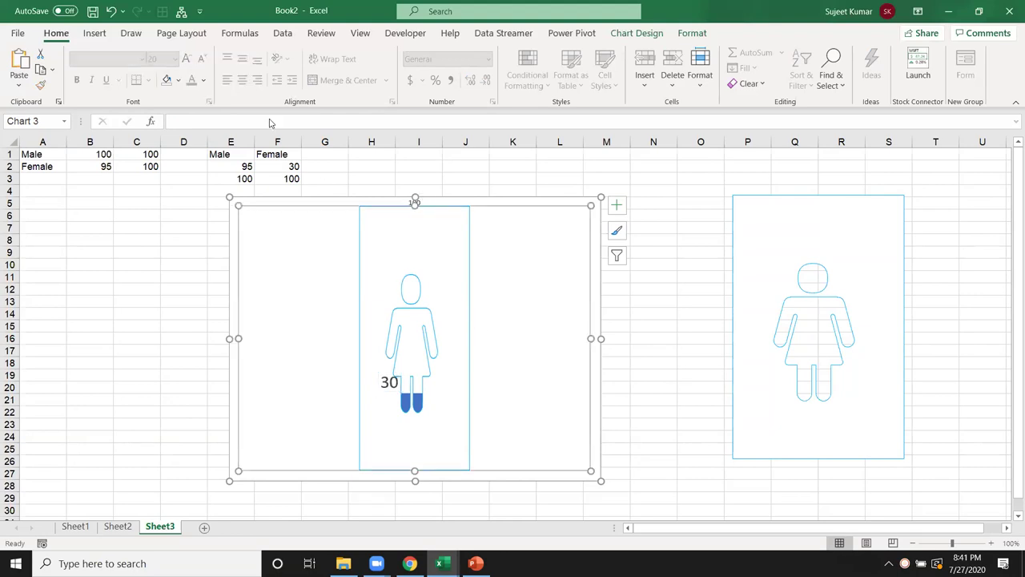
# Step: Set the Female value in F2 to 40, 50, 60, then back to 40
pyautogui.click(280, 166)
pyautogui.write('40')
pyautogui.press('Return')
pyautogui.click(279, 161)
pyautogui.write('50')
pyautogui.press('Return')
pyautogui.click(279, 162)
pyautogui.write('60')
pyautogui.press('Return')
pyautogui.click(281, 164)
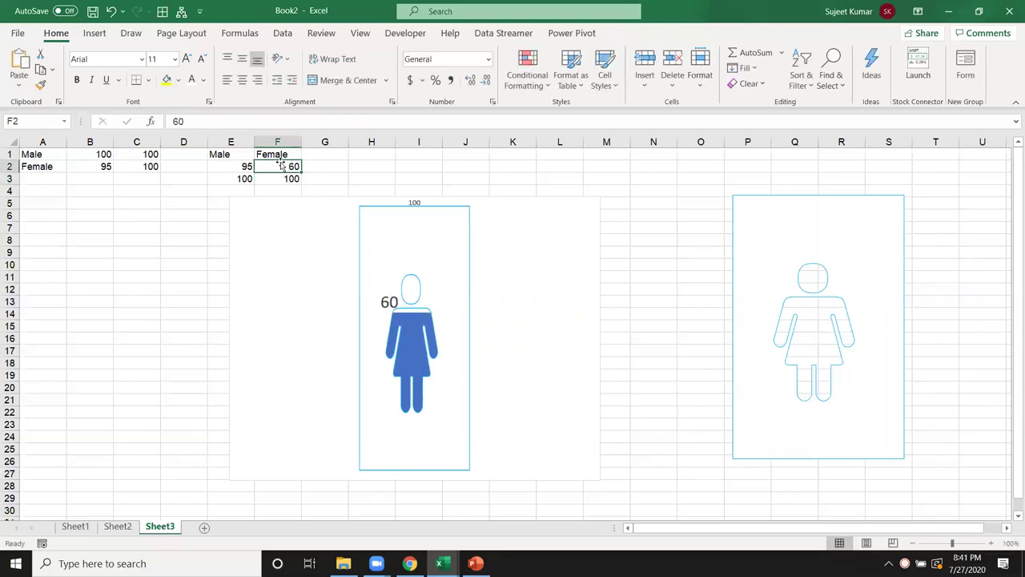
pyautogui.write('40')
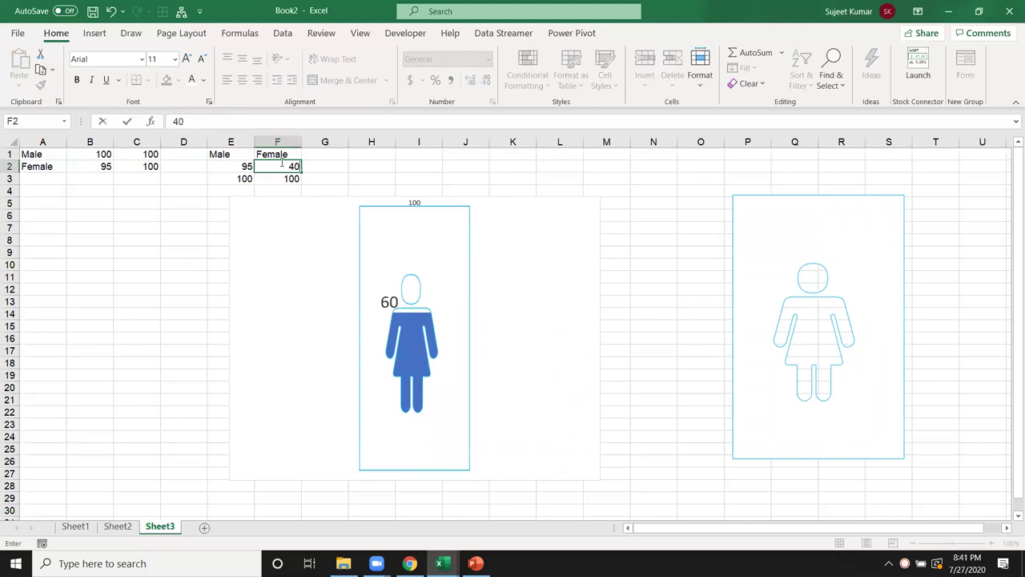
pyautogui.press('Return')
# Step: Check the row 2 Male and Female values and the chart, then minimise Excel to the desktop
pyautogui.click(281, 164)
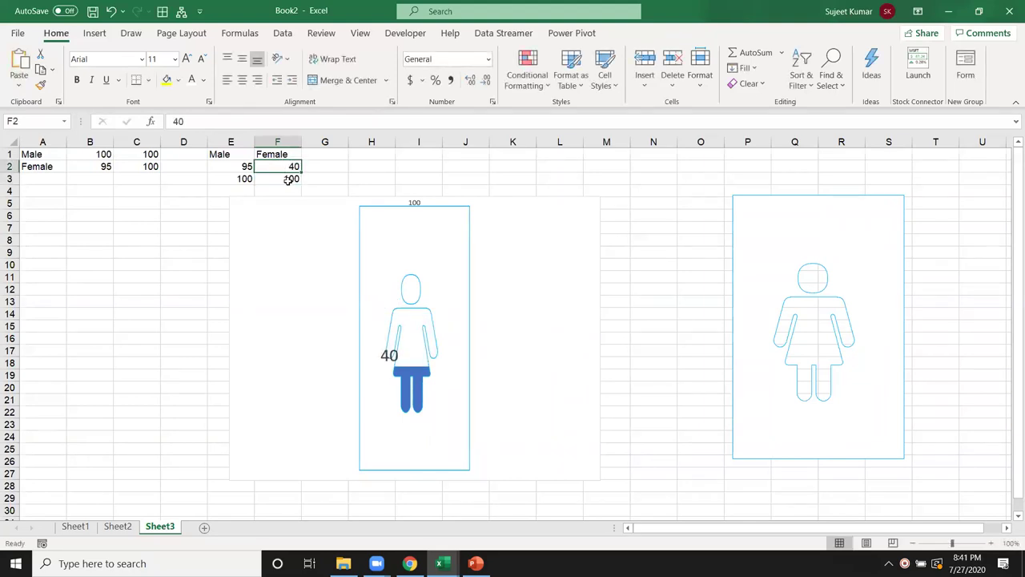
pyautogui.moveTo(247, 165); pyautogui.dragTo(276, 166)
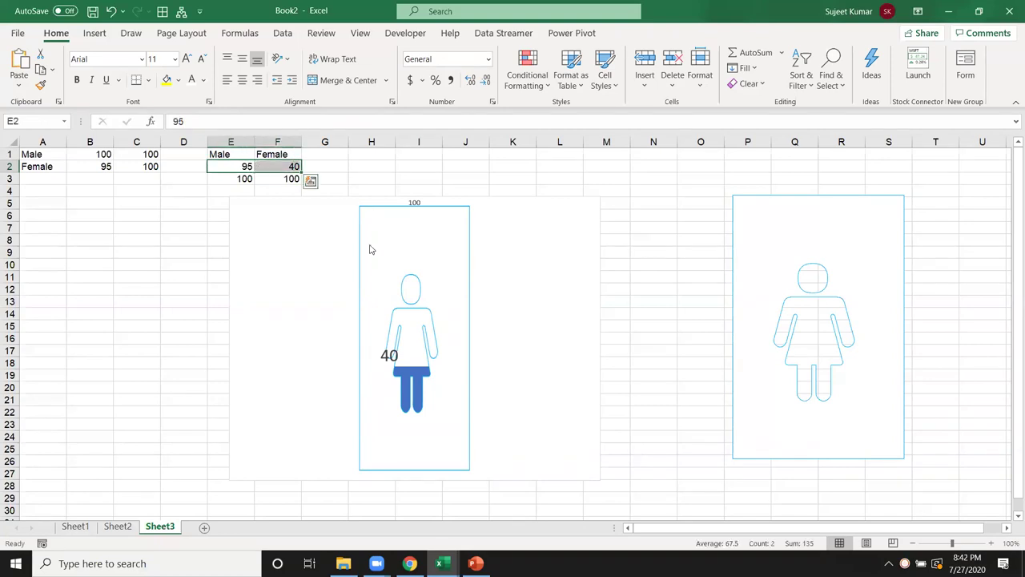
pyautogui.click(547, 296)
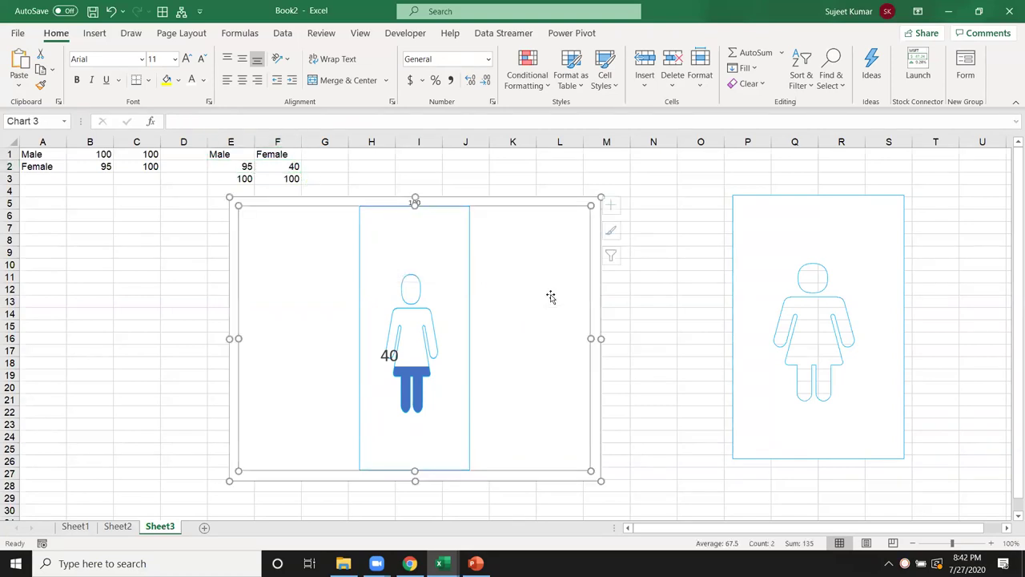
pyautogui.click(694, 278)
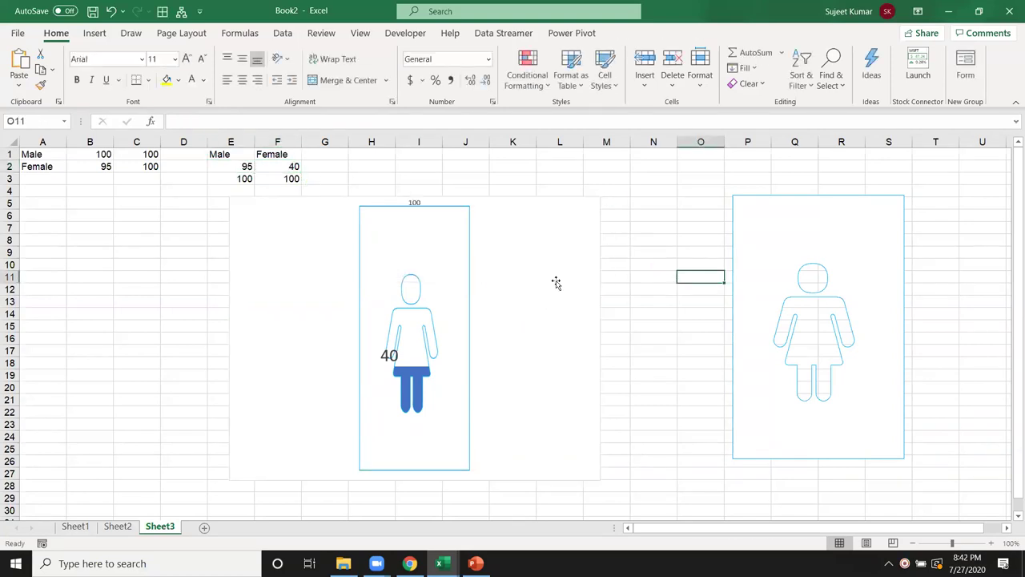
pyautogui.click(291, 166)
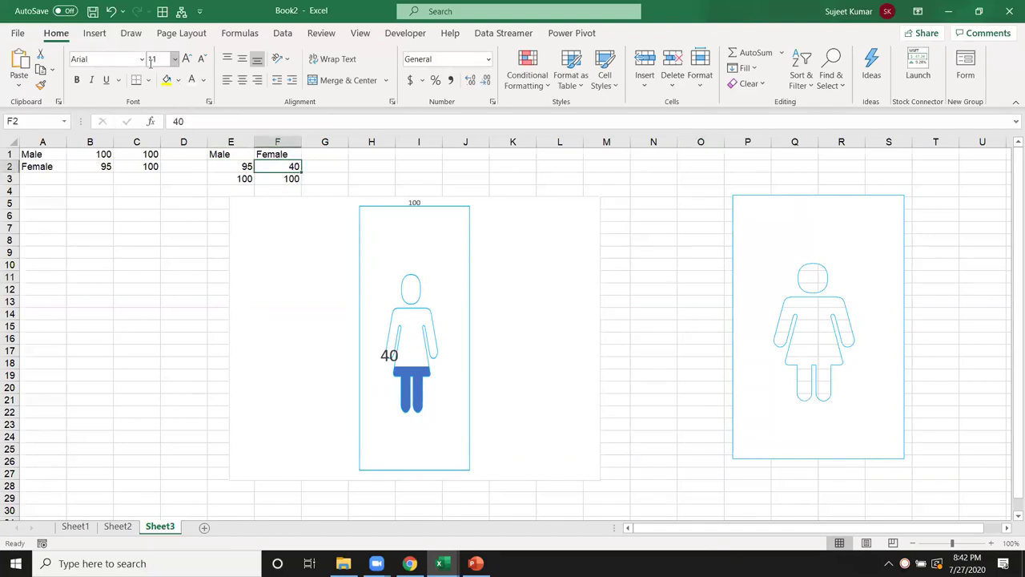
pyautogui.press('super+d')
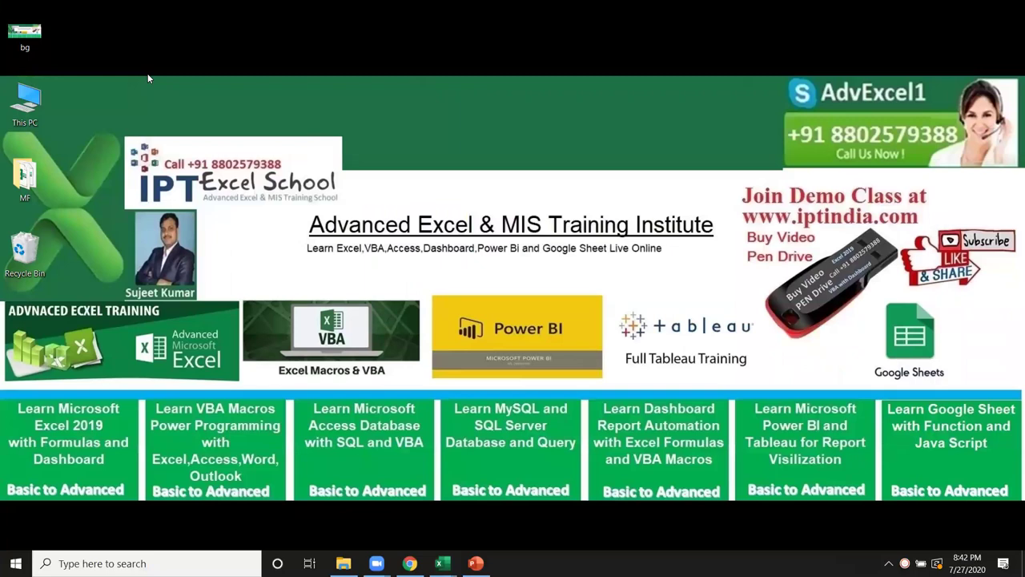